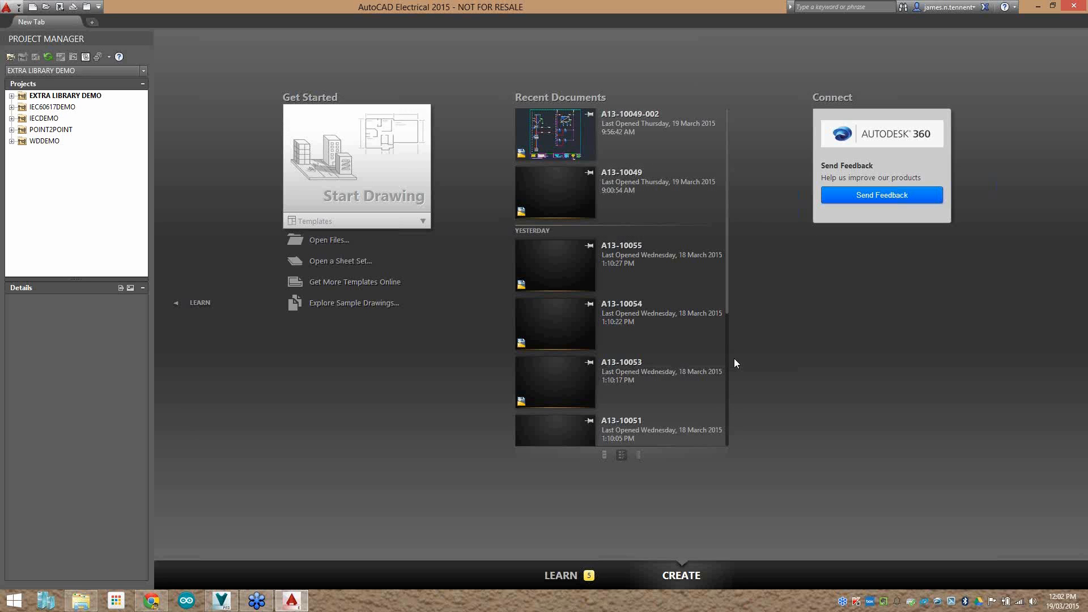
# Switch to Autodesk Vault Professional and open the Electrical Webinar folder under Designs.
pyautogui.click(232, 596)
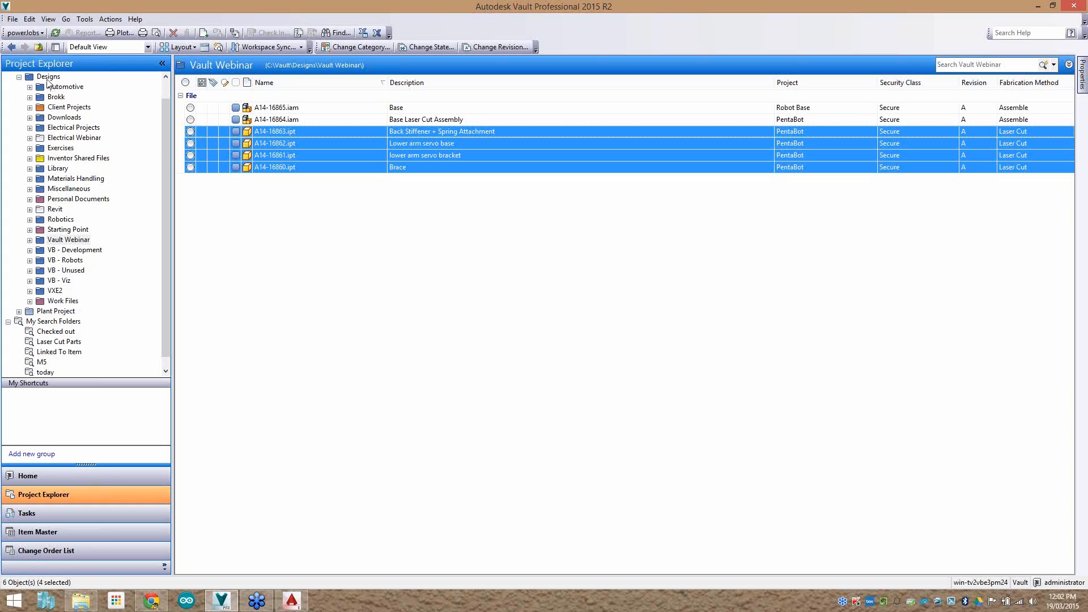
pyautogui.click(48, 78)
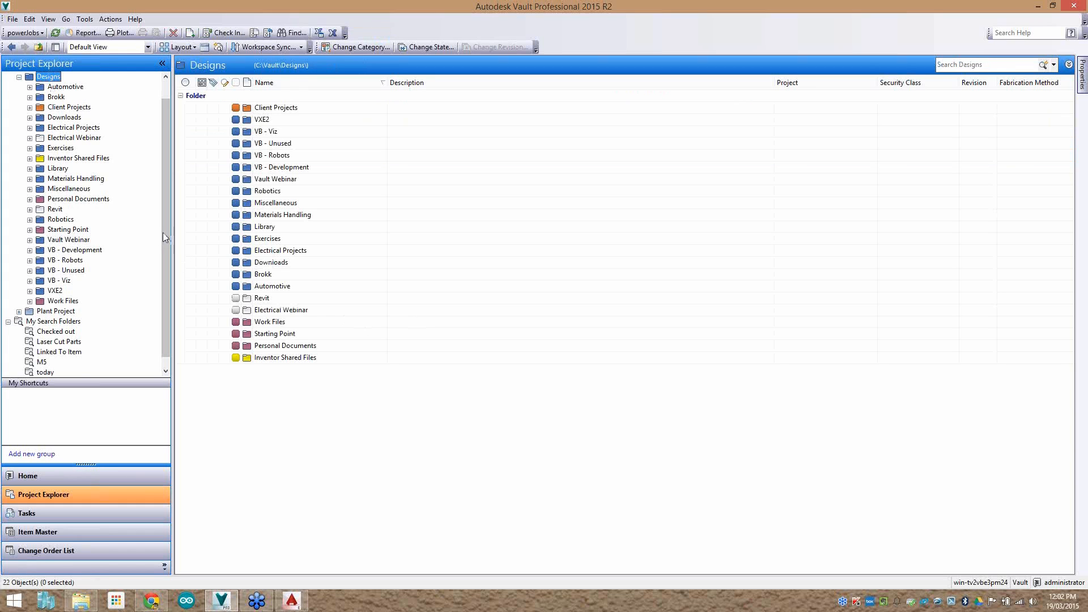
pyautogui.scroll(2, 163, 237)
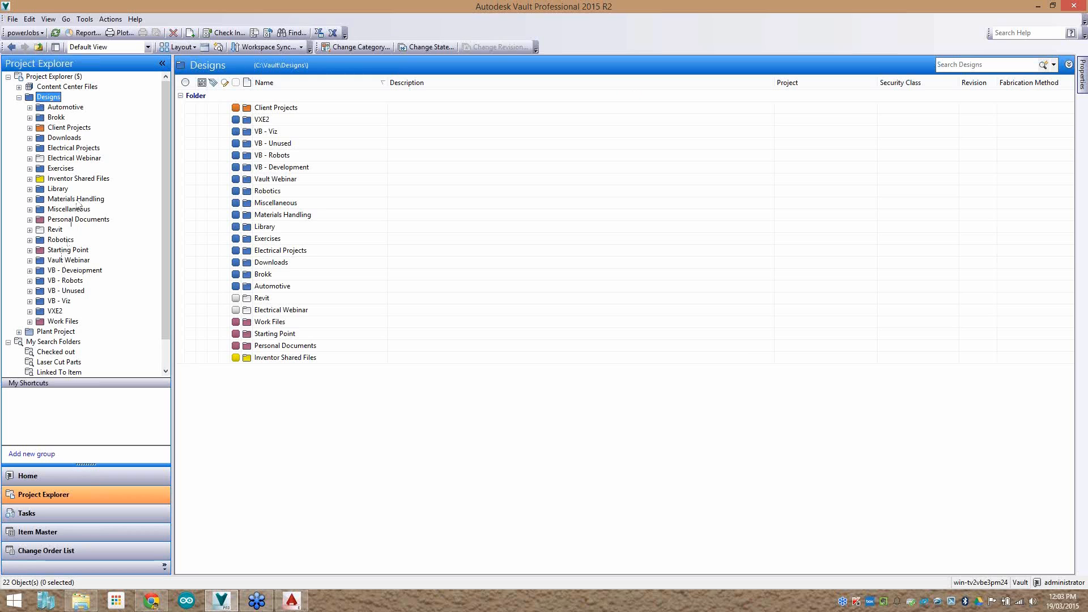
pyautogui.click(77, 158)
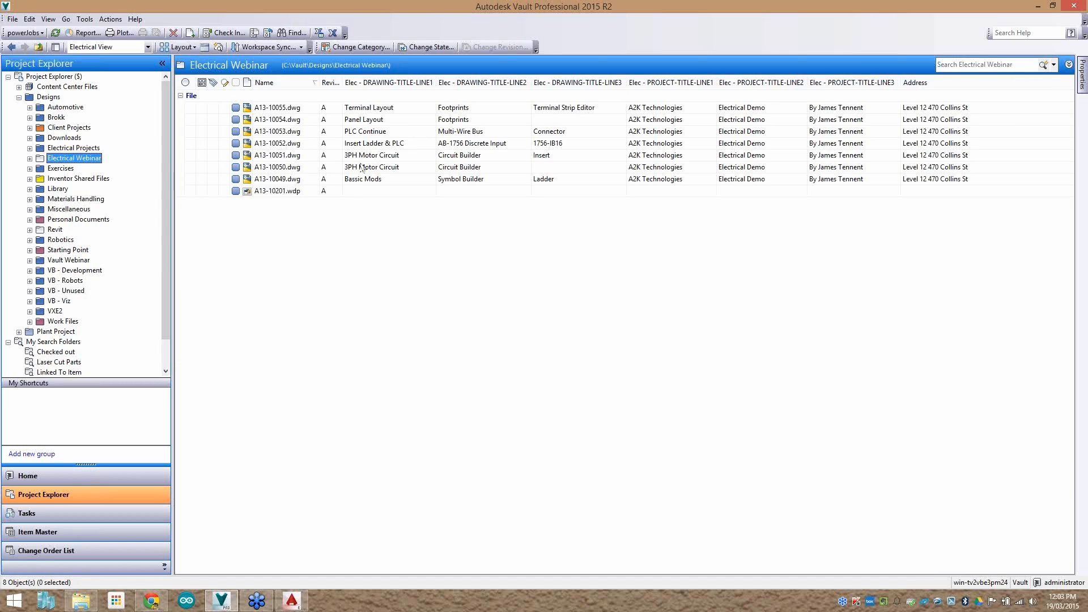
# Examine the project file and each drawing with its title lines in the Electrical Webinar folder.
pyautogui.click(296, 192)
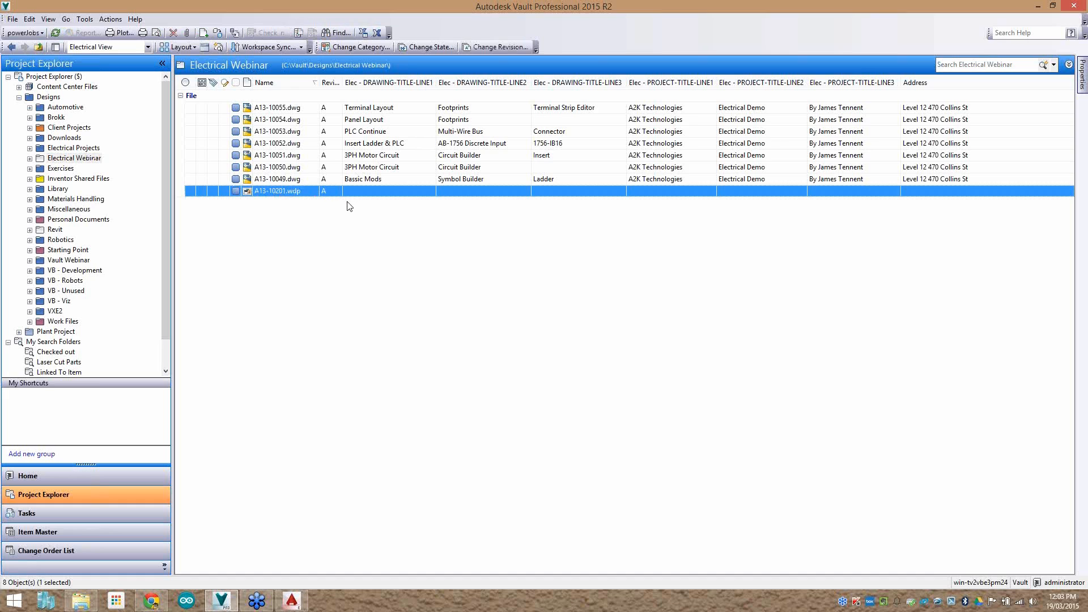
pyautogui.click(284, 179)
pyautogui.click(292, 167)
pyautogui.click(296, 154)
pyautogui.click(297, 143)
pyautogui.press('Up')
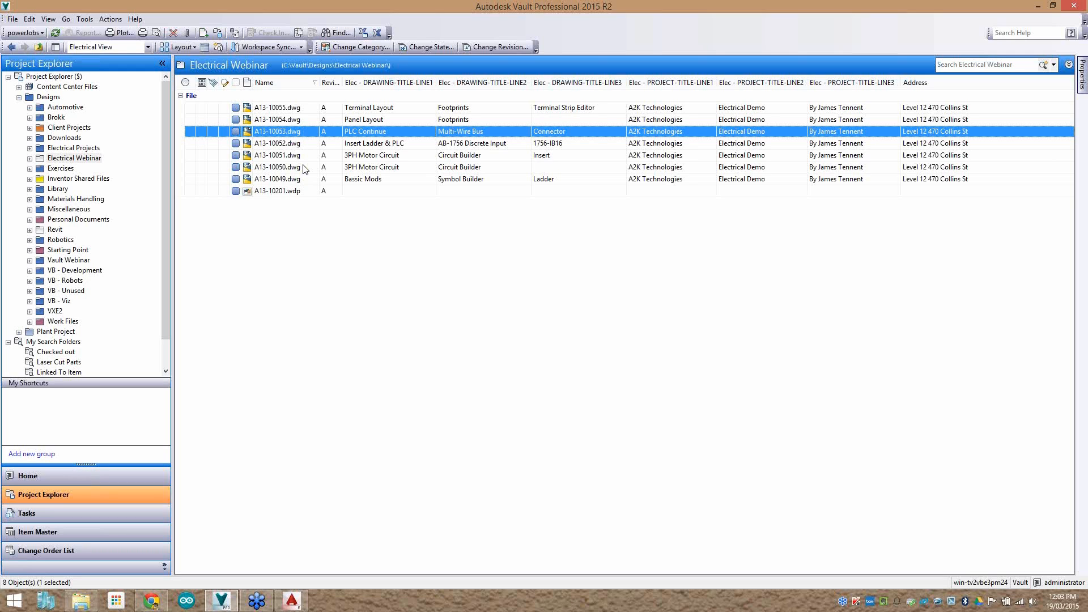
pyautogui.click(333, 120)
pyautogui.click(349, 111)
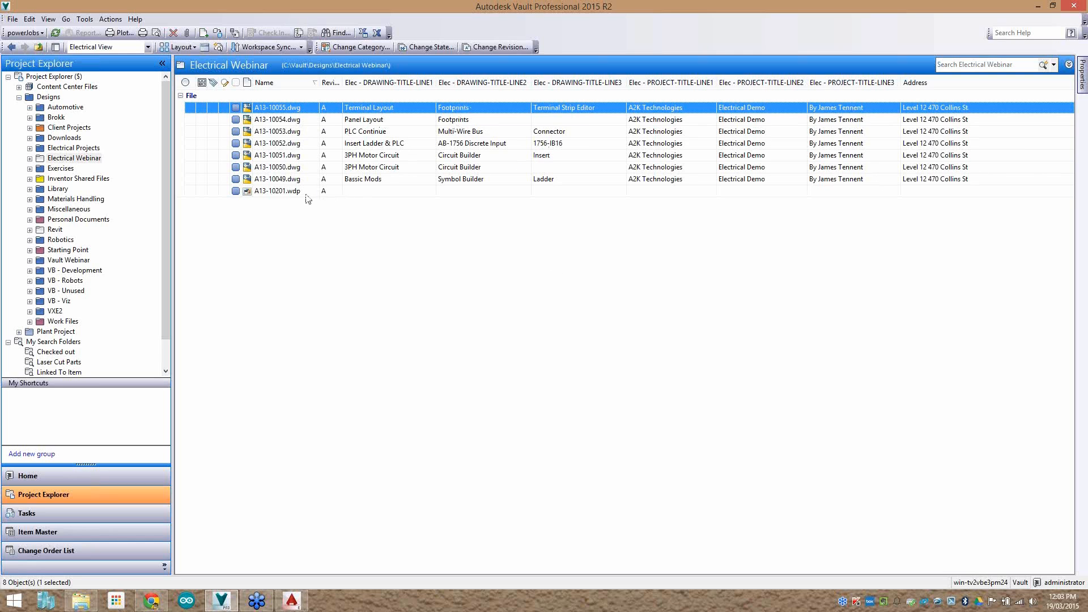
# Start a Copy Design of A13-10201.wdp and apply the suffix -002 to the new file names.
pyautogui.click(277, 193)
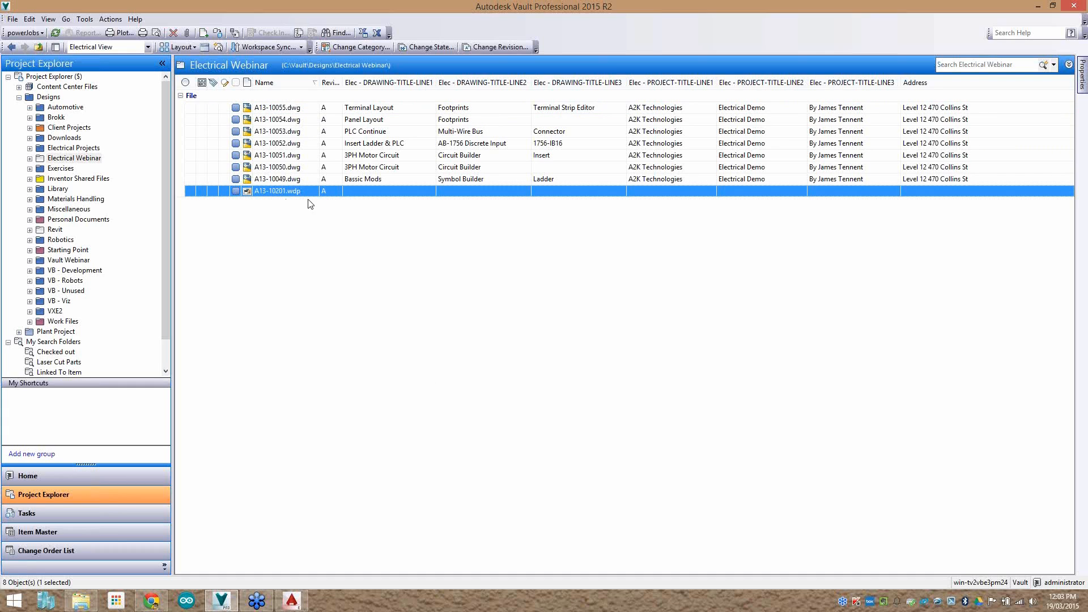
pyautogui.rightClick(276, 198)
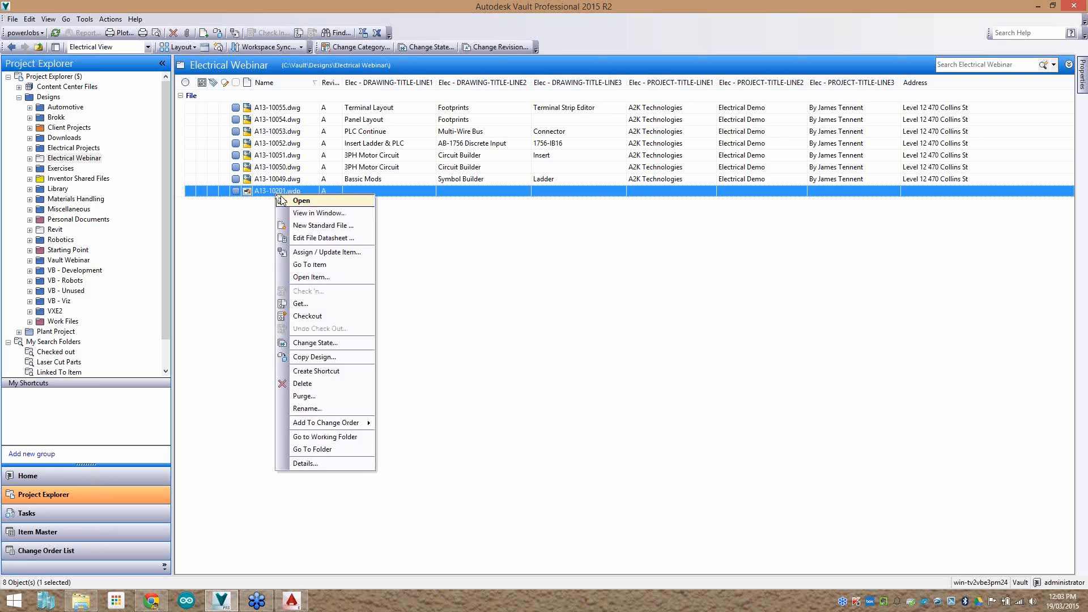
pyautogui.click(315, 357)
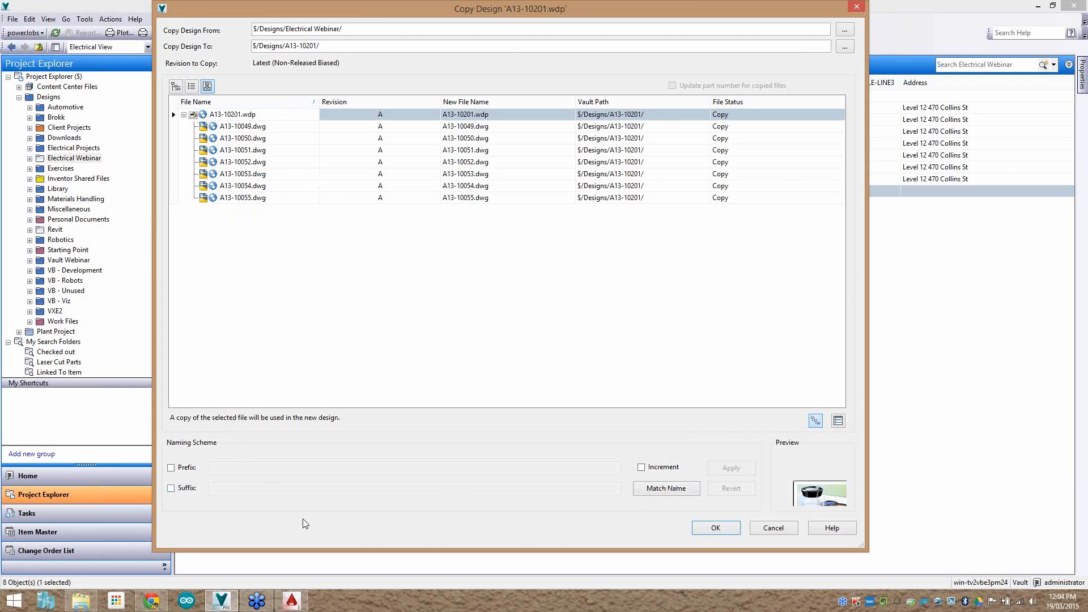
pyautogui.click(185, 489)
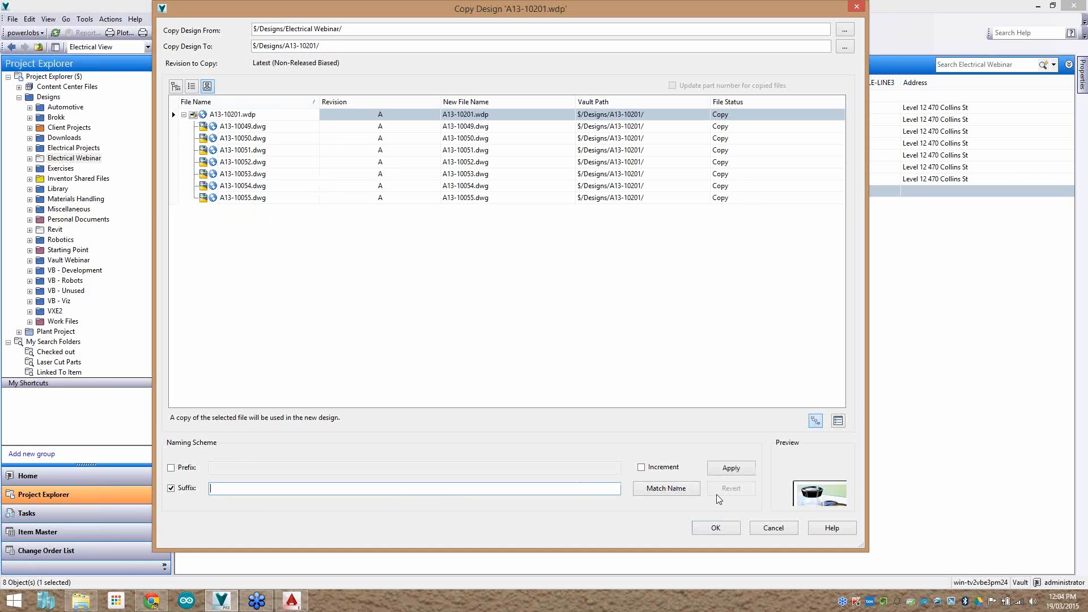
pyautogui.write('-002')
pyautogui.click(730, 468)
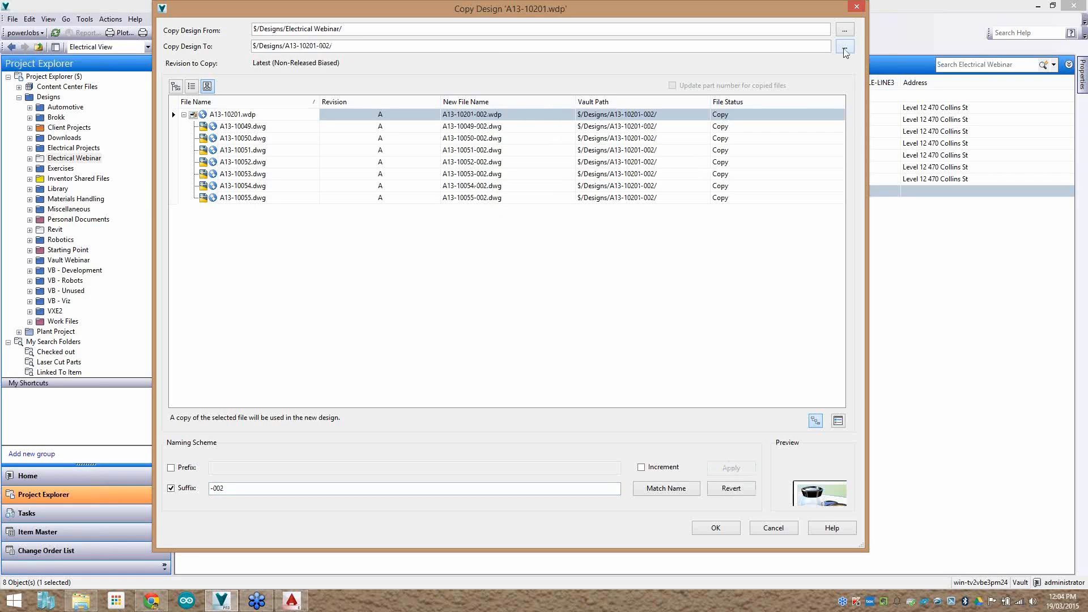
# Create a folder named Elec Webinar under Designs as the copy destination and run the design copy.
pyautogui.click(844, 47)
pyautogui.click(524, 167)
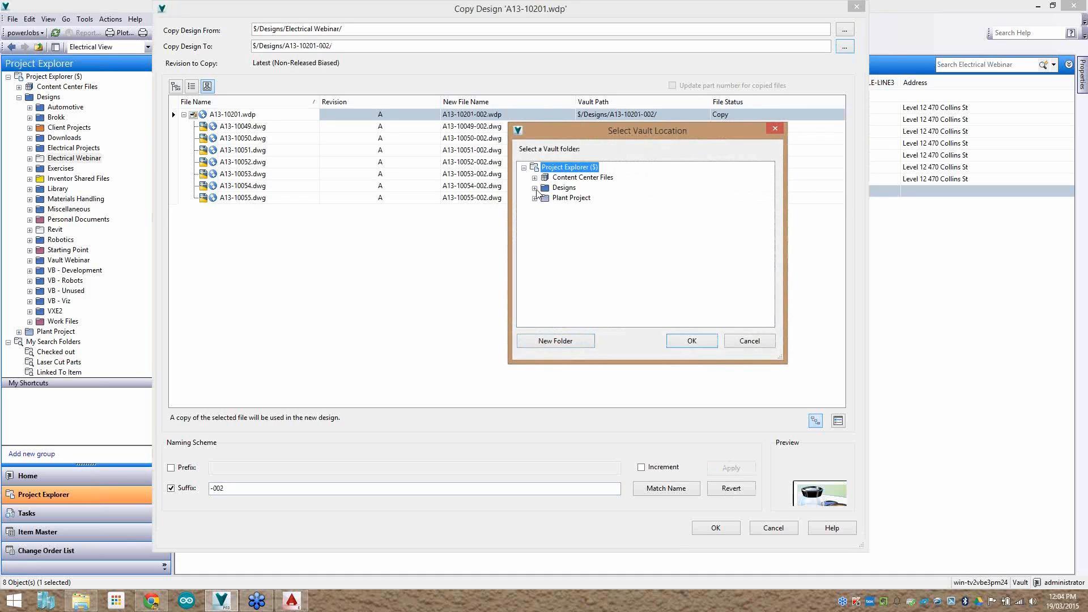
pyautogui.click(534, 187)
pyautogui.click(564, 187)
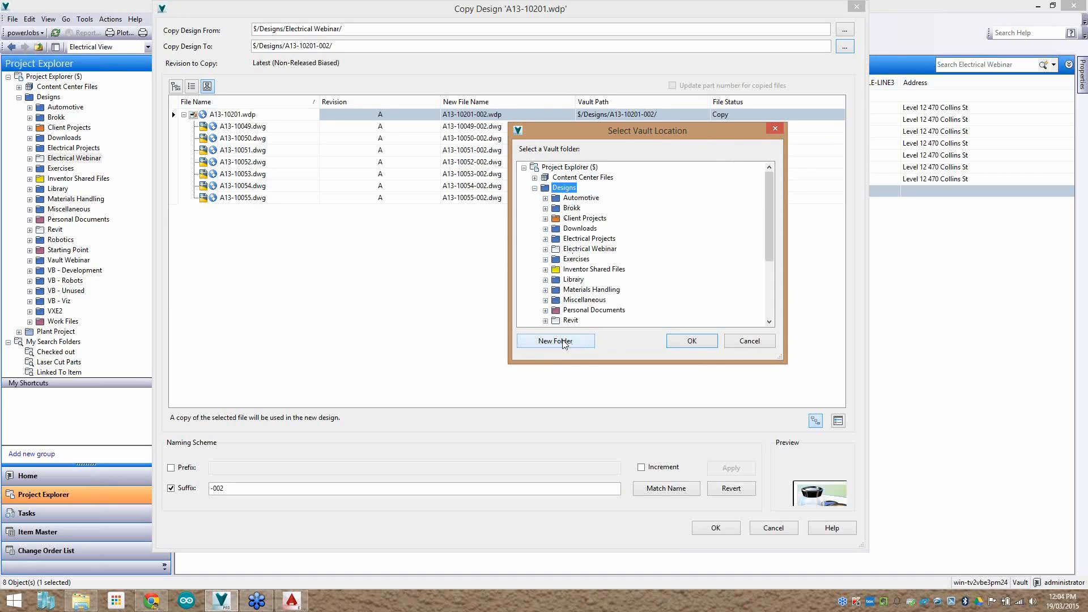
pyautogui.click(555, 340)
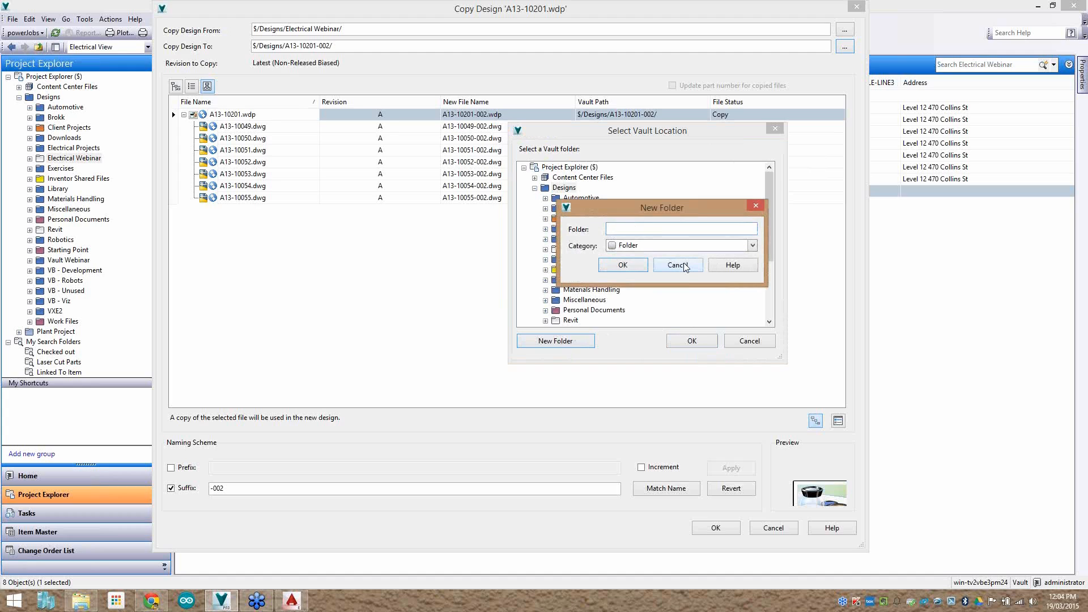
pyautogui.write('Elec Webinar')
pyautogui.press('Return')
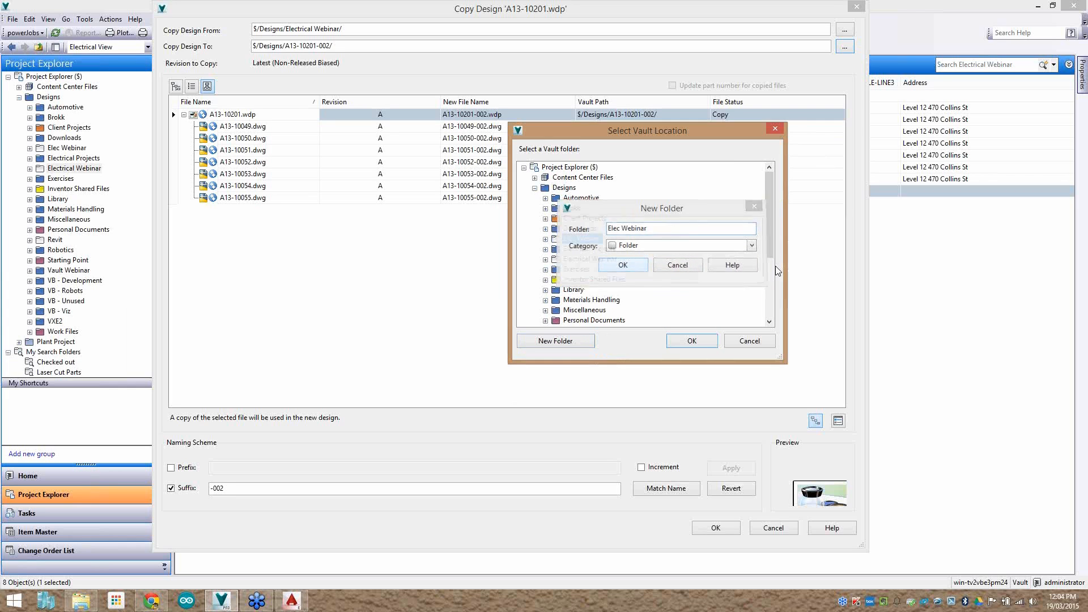
pyautogui.click(692, 341)
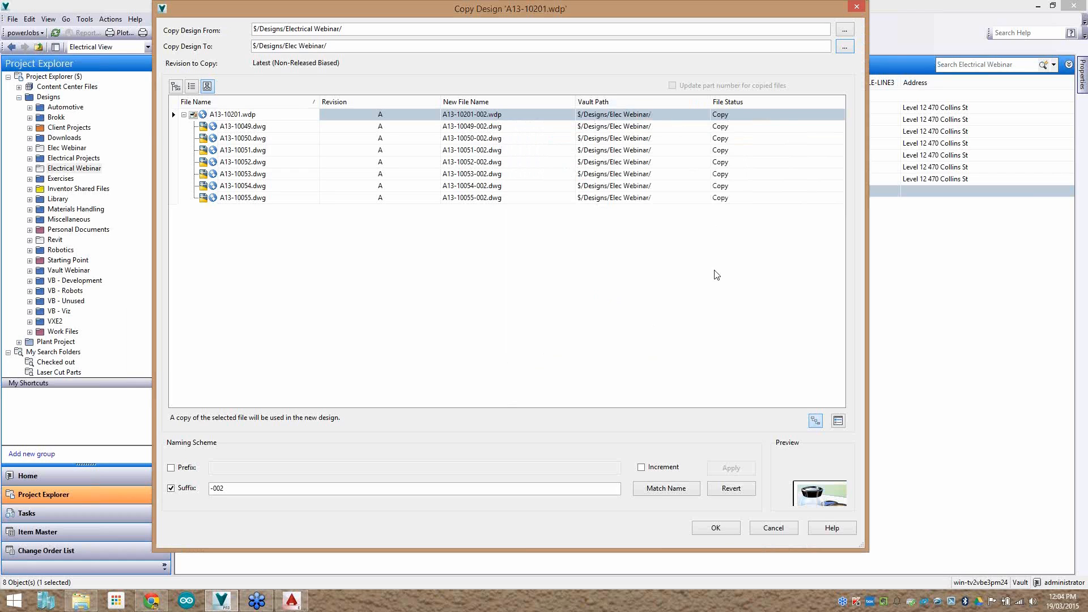
pyautogui.click(716, 527)
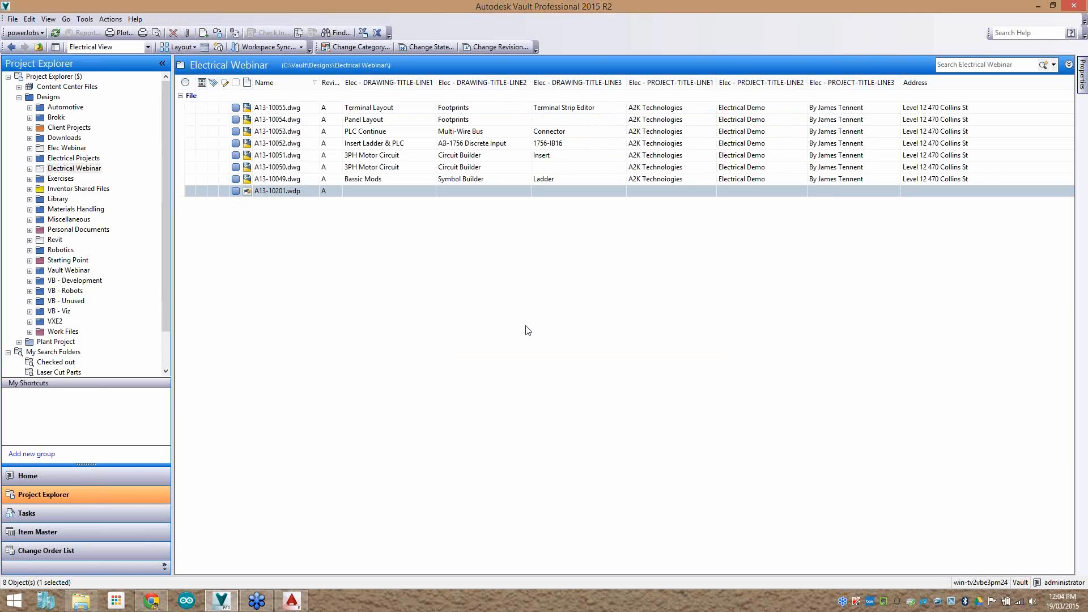
# Compare the Elec Webinar folder with Electrical Webinar and display the copied files in the Electrical View.
pyautogui.click(66, 149)
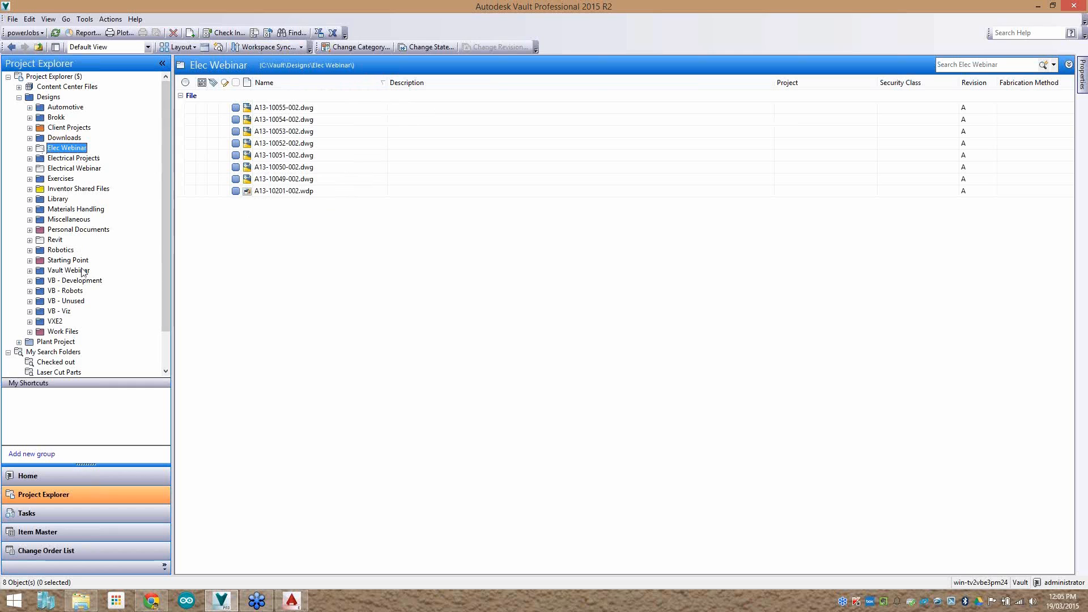
pyautogui.click(94, 168)
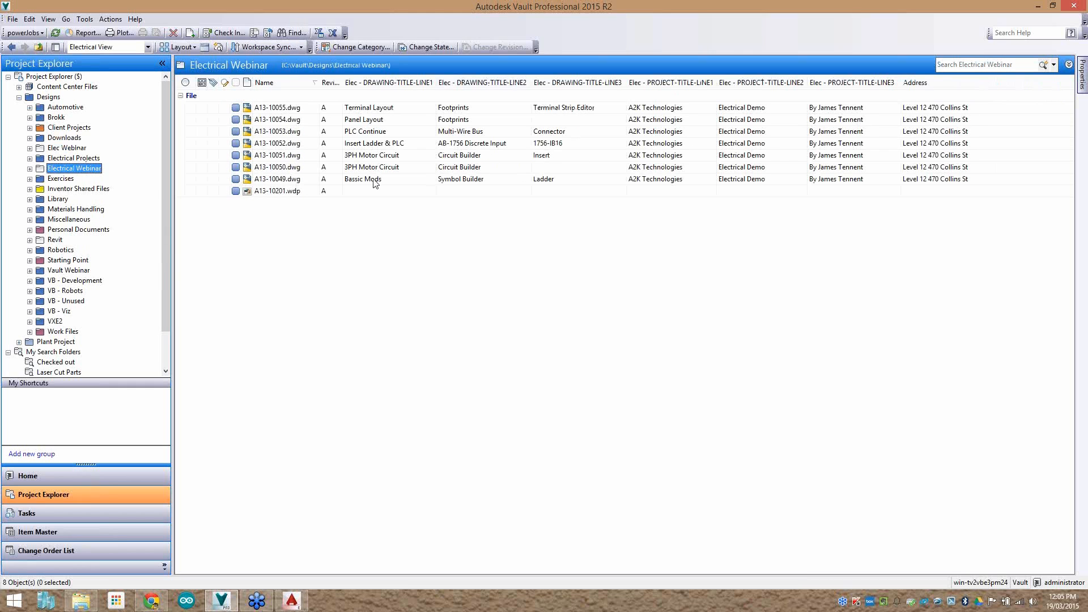
pyautogui.click(54, 147)
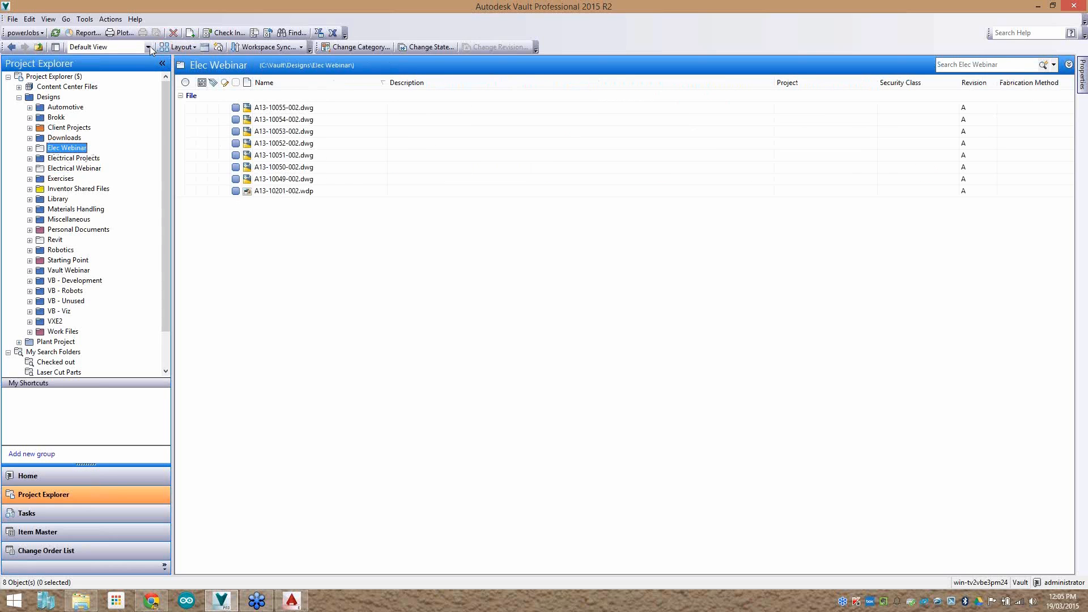
pyautogui.click(148, 46)
pyautogui.click(119, 80)
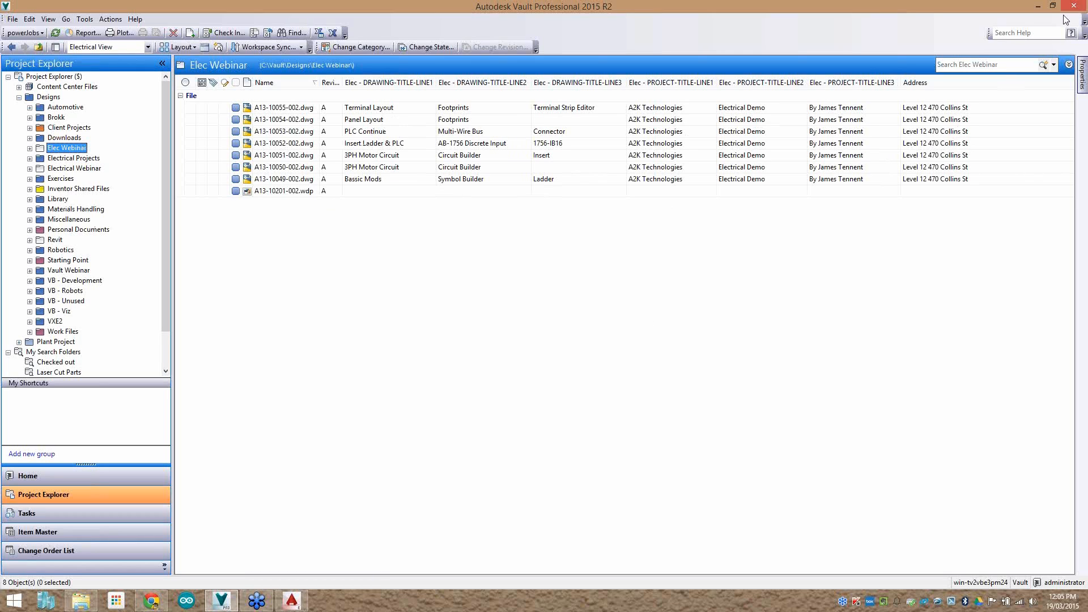
# Switch to AutoCAD Electrical, open project A13-10201-002.wdp from the vault's Designs/Elec Webinar folder, and check it out.
pyautogui.click(1035, 6)
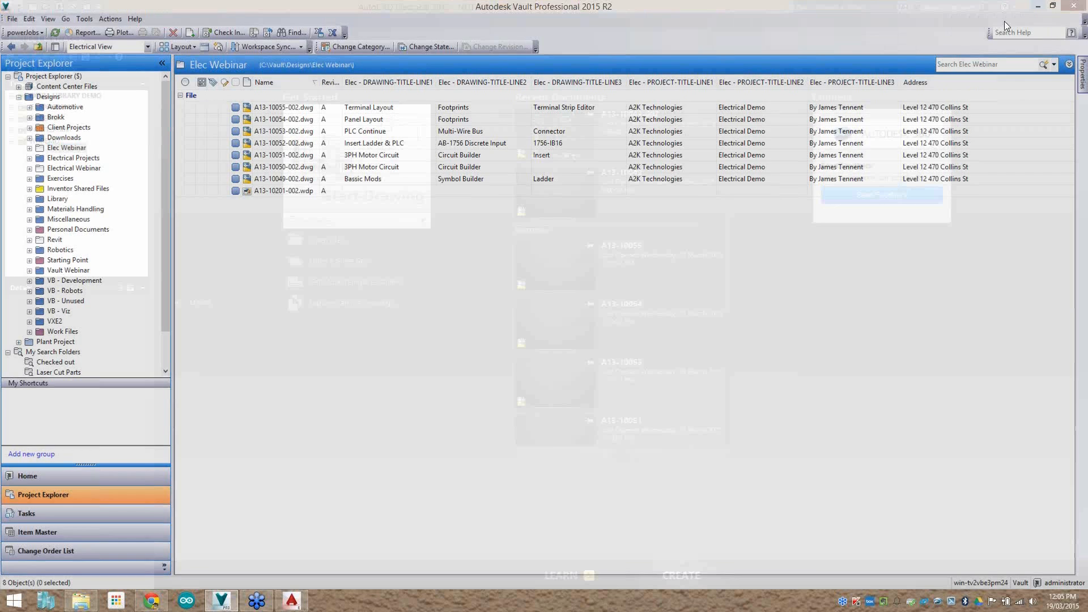
pyautogui.click(101, 69)
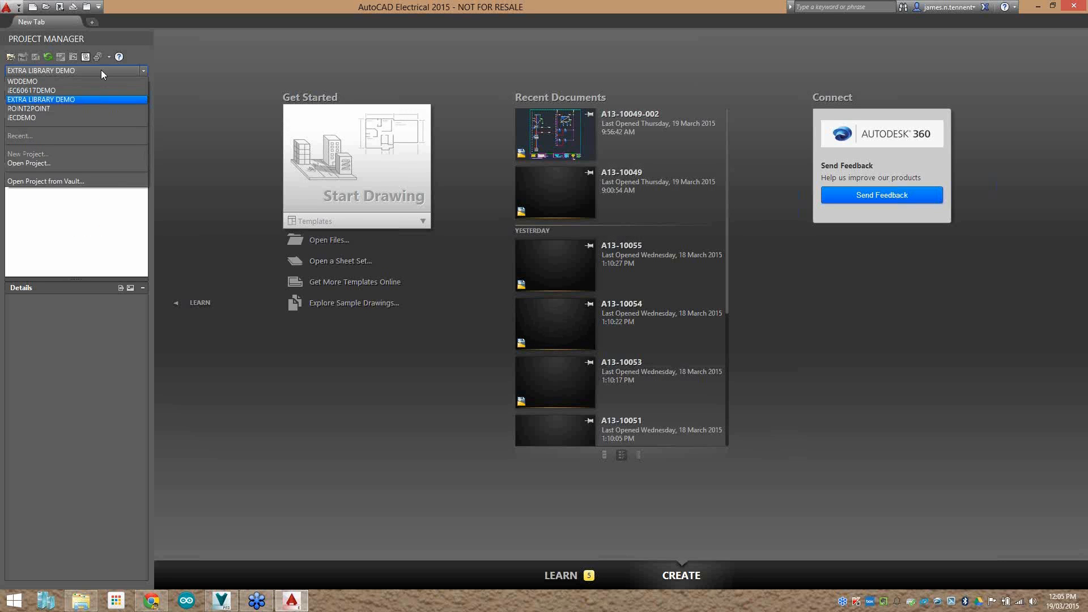
pyautogui.click(44, 183)
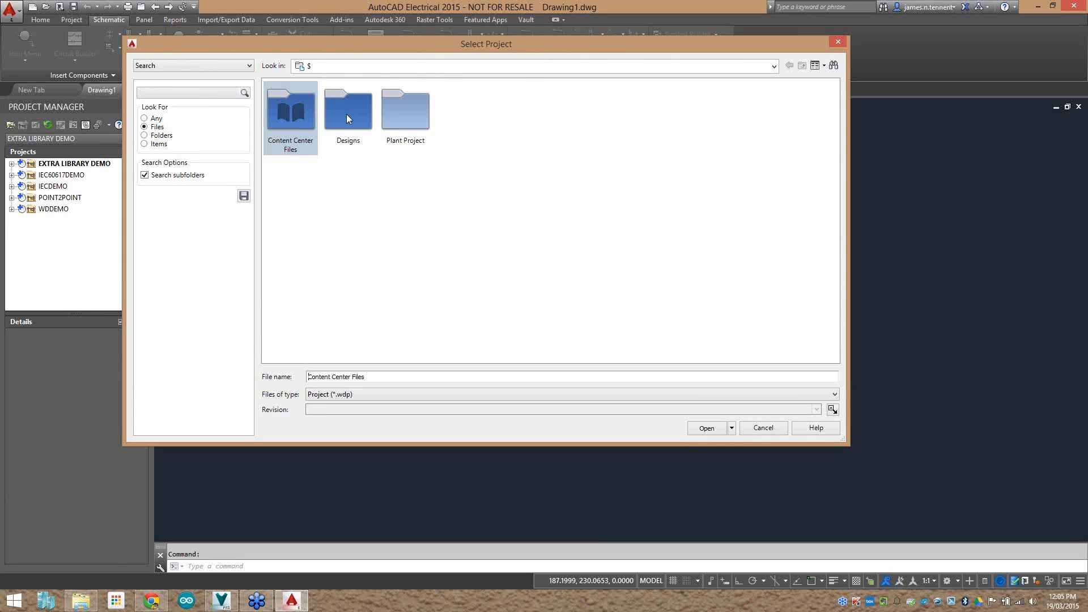
pyautogui.doubleClick(347, 118)
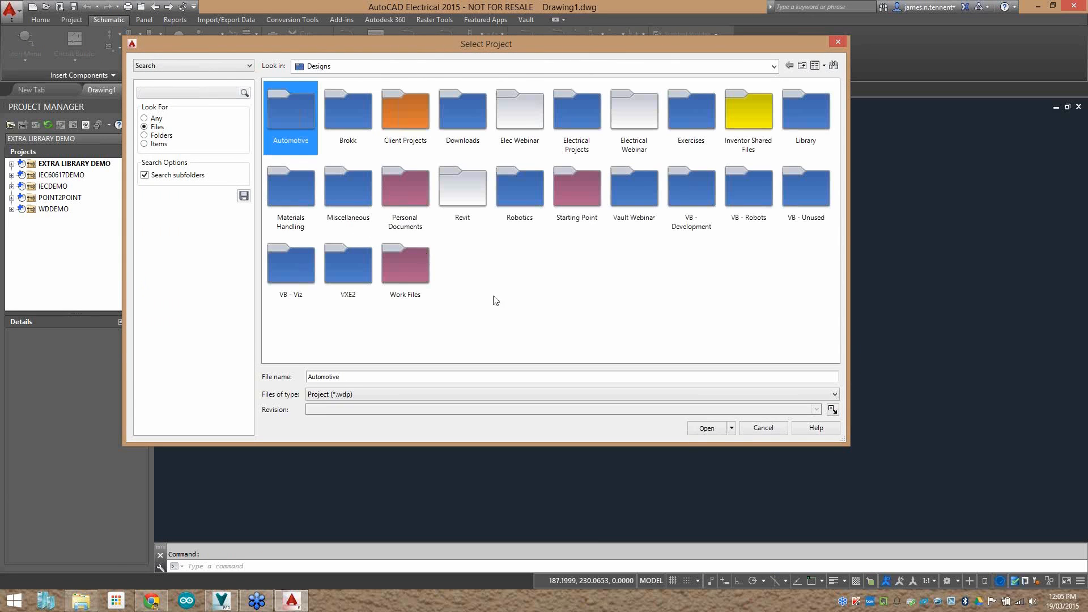
pyautogui.doubleClick(537, 115)
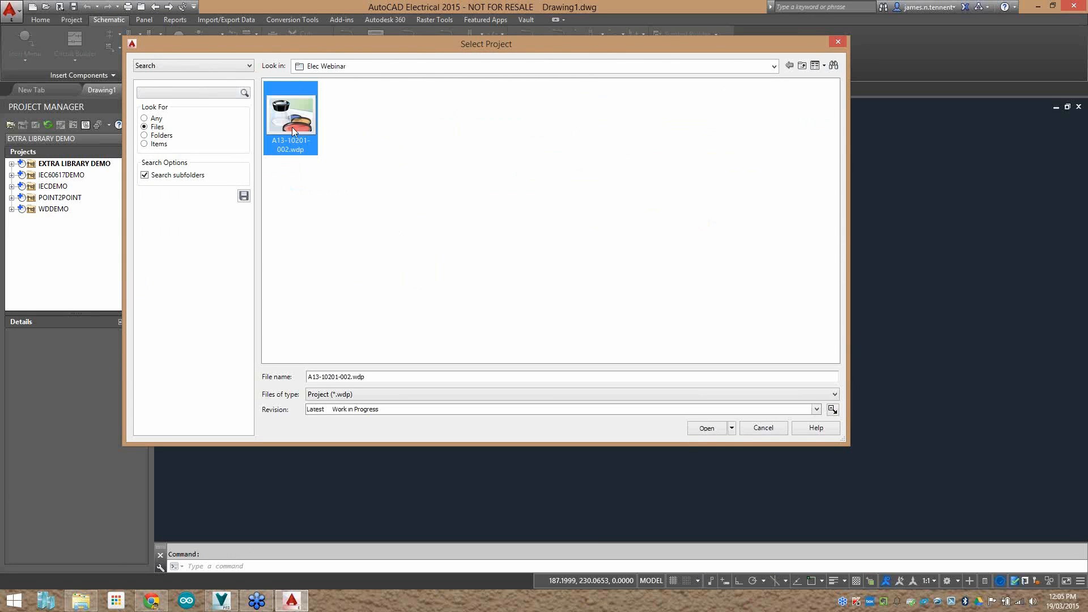
pyautogui.doubleClick(290, 129)
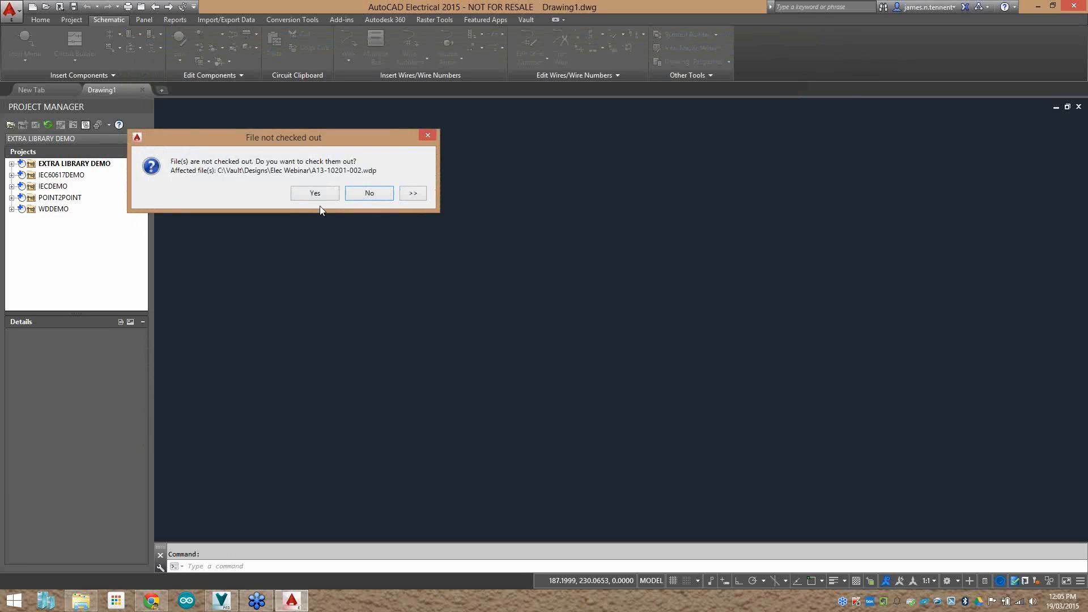
pyautogui.click(314, 191)
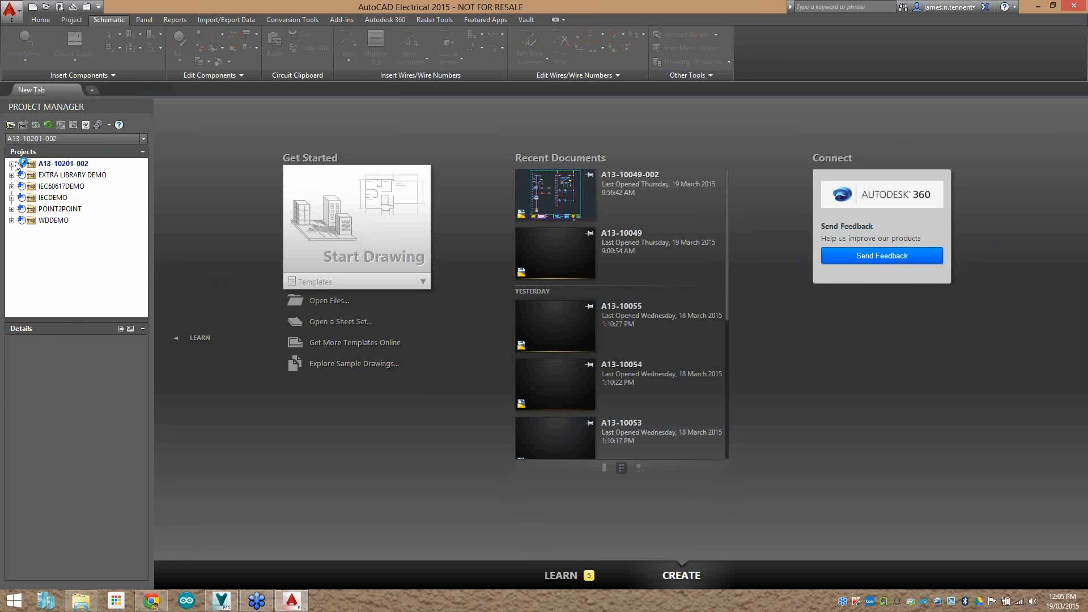
pyautogui.click(11, 163)
pyautogui.click(23, 174)
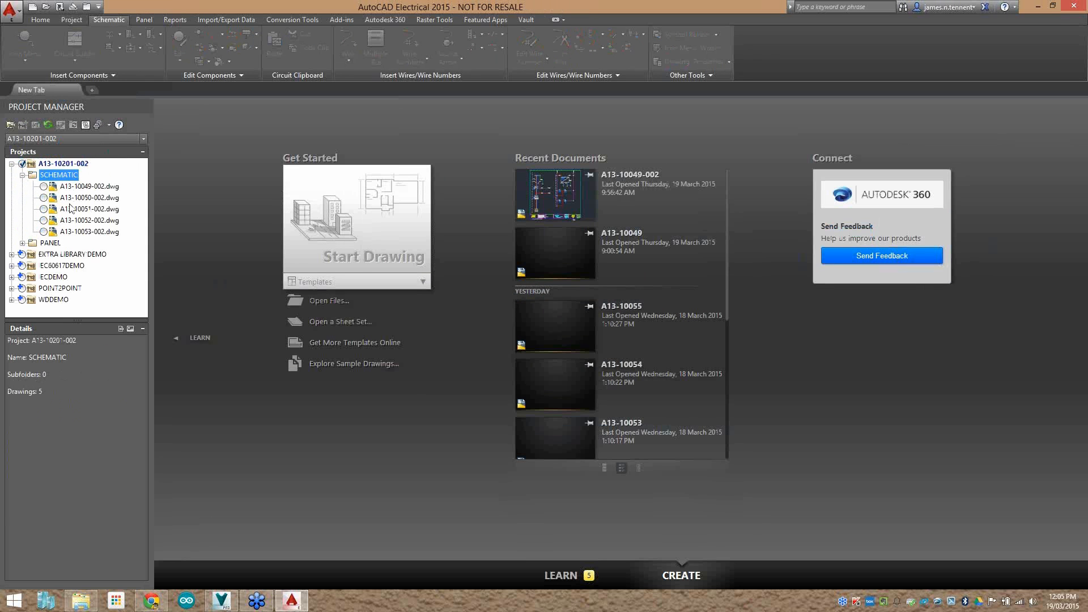
pyautogui.doubleClick(85, 187)
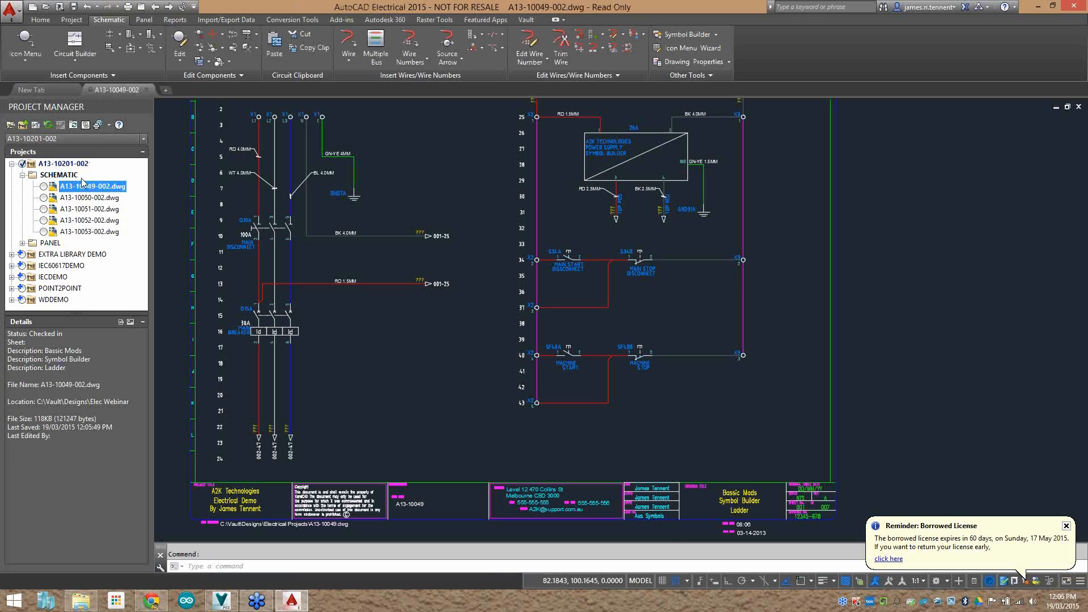
# Expand the PANEL folder and review the copied project's drawing list, project details and open schematic.
pyautogui.click(23, 243)
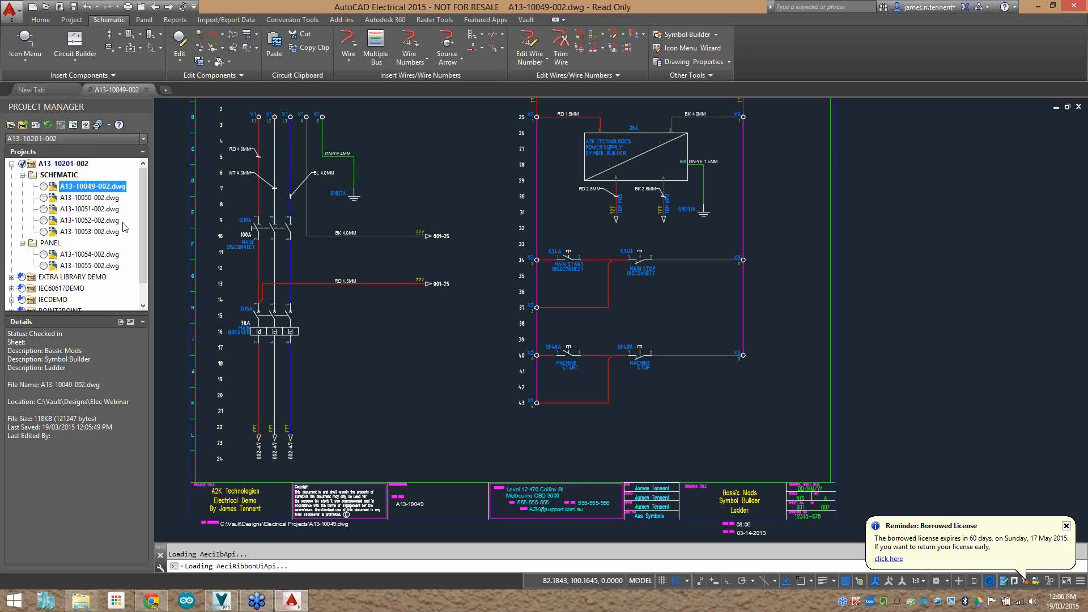
pyautogui.click(12, 163)
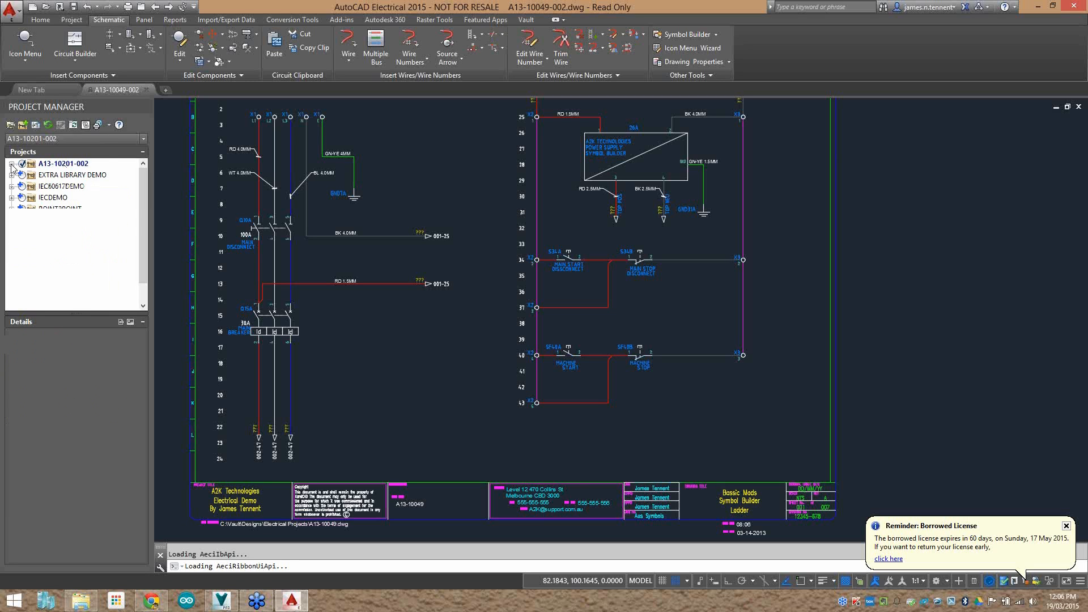
pyautogui.click(11, 164)
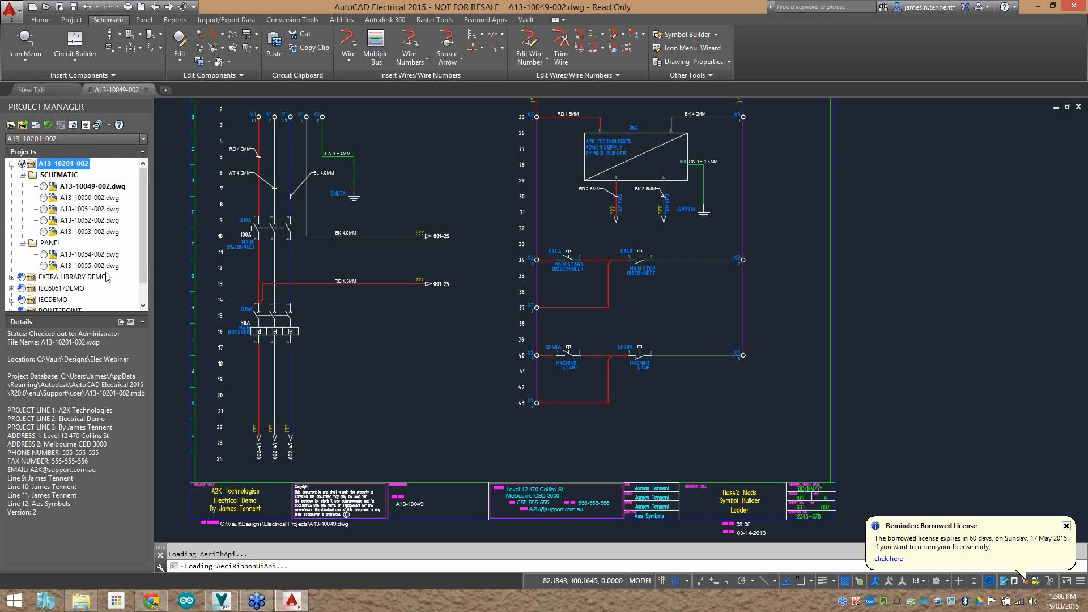
pyautogui.moveTo(448, 167); pyautogui.dragTo(499, 170, button='middle')
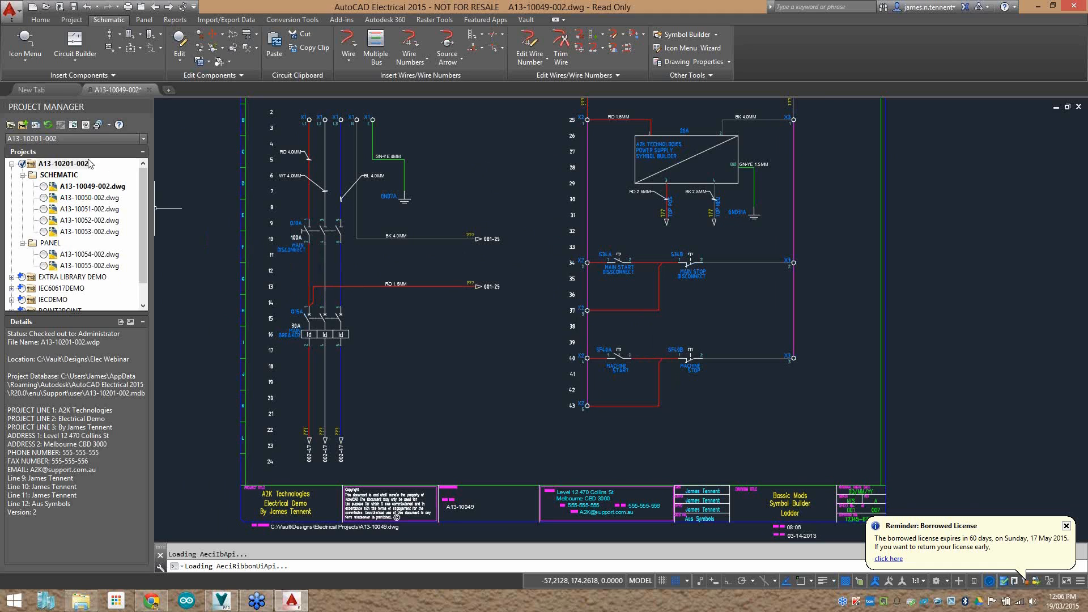
pyautogui.rightClick(66, 168)
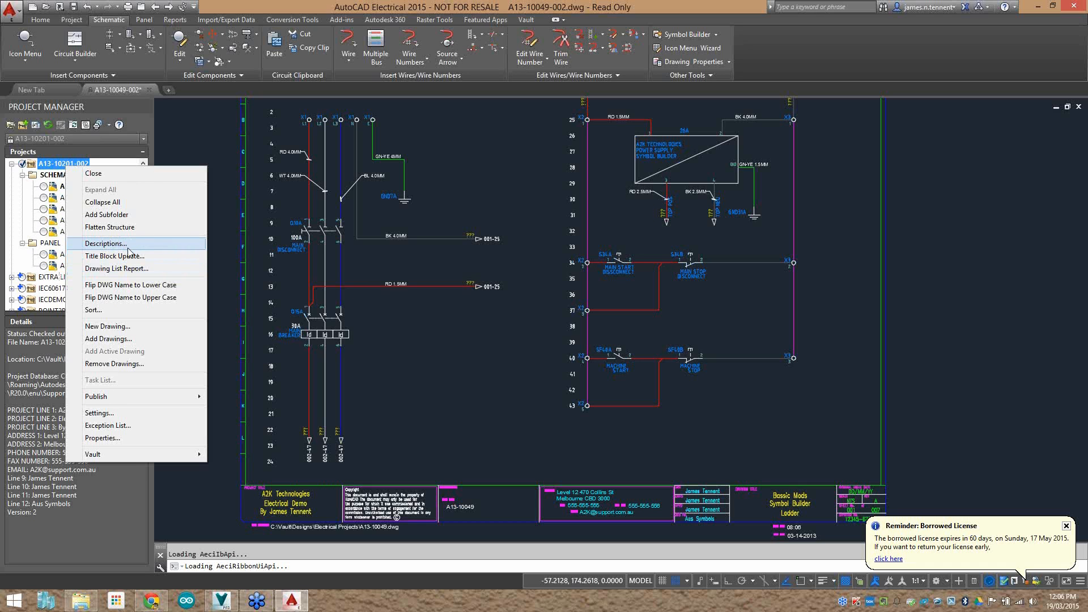
pyautogui.click(108, 244)
pyautogui.moveTo(532, 196); pyautogui.dragTo(415, 170)
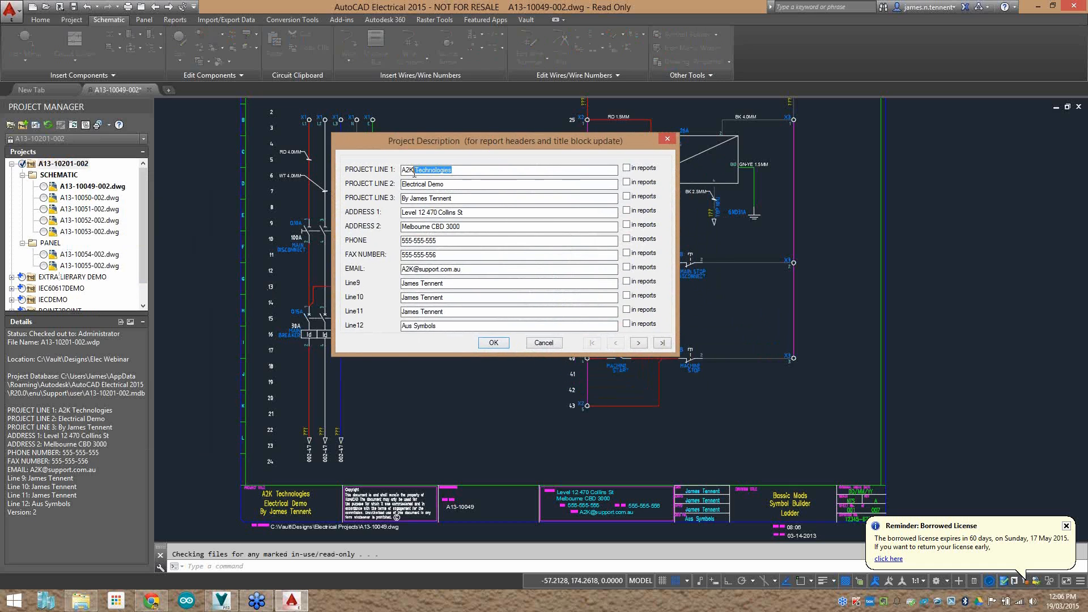
pyautogui.press('BackSpace')
pyautogui.moveTo(446, 185); pyautogui.dragTo(427, 185)
pyautogui.write('Webinar')
pyautogui.press('Tab')
# Remove "By" from Project Line 3 and the level prefix from Address 1, and apply the project descriptions.
pyautogui.moveTo(408, 198); pyautogui.dragTo(402, 199)
pyautogui.press('BackSpace')
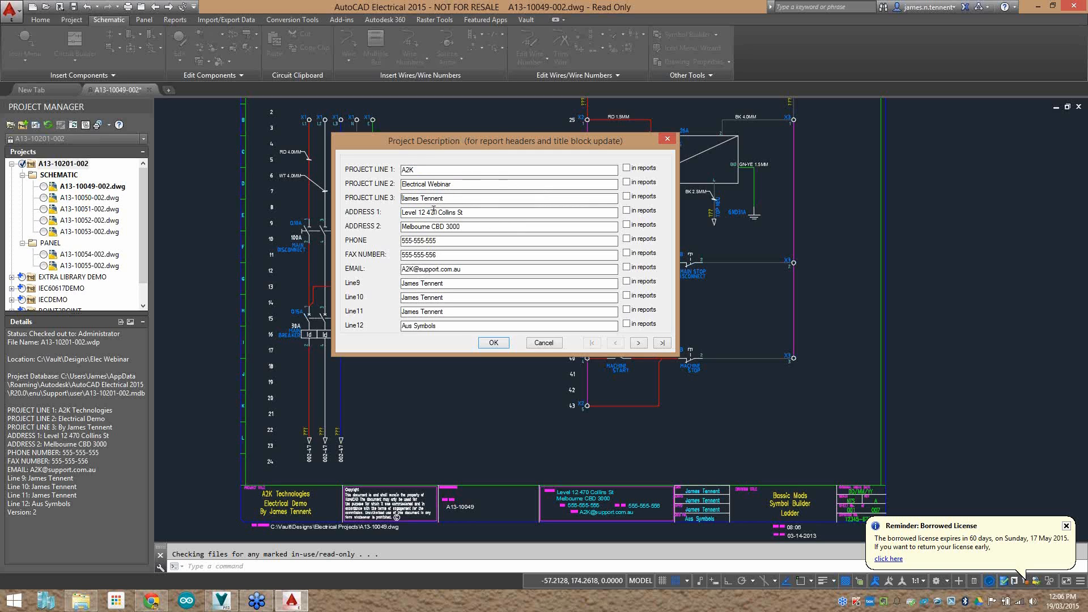
pyautogui.moveTo(429, 212); pyautogui.dragTo(400, 213)
pyautogui.press('BackSpace')
pyautogui.click(493, 343)
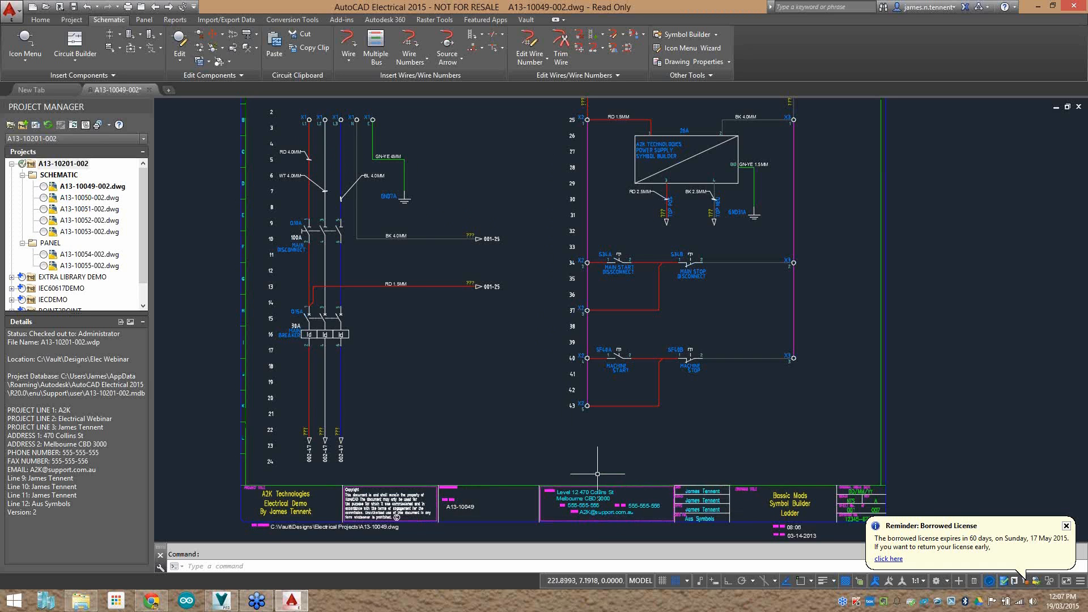
pyautogui.moveTo(624, 486); pyautogui.dragTo(603, 428, button='middle')
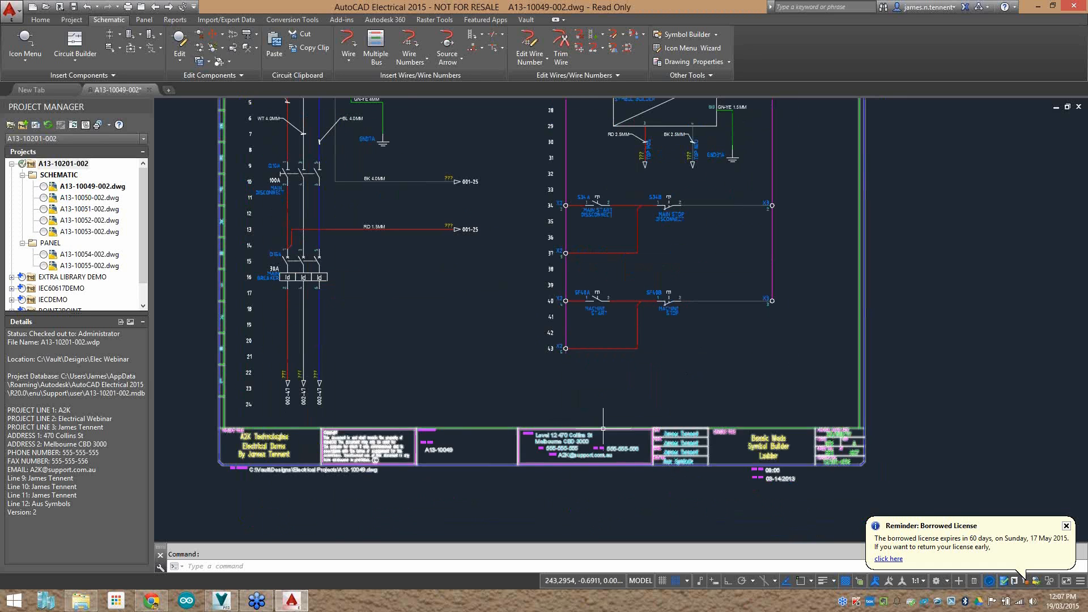
pyautogui.rightClick(53, 163)
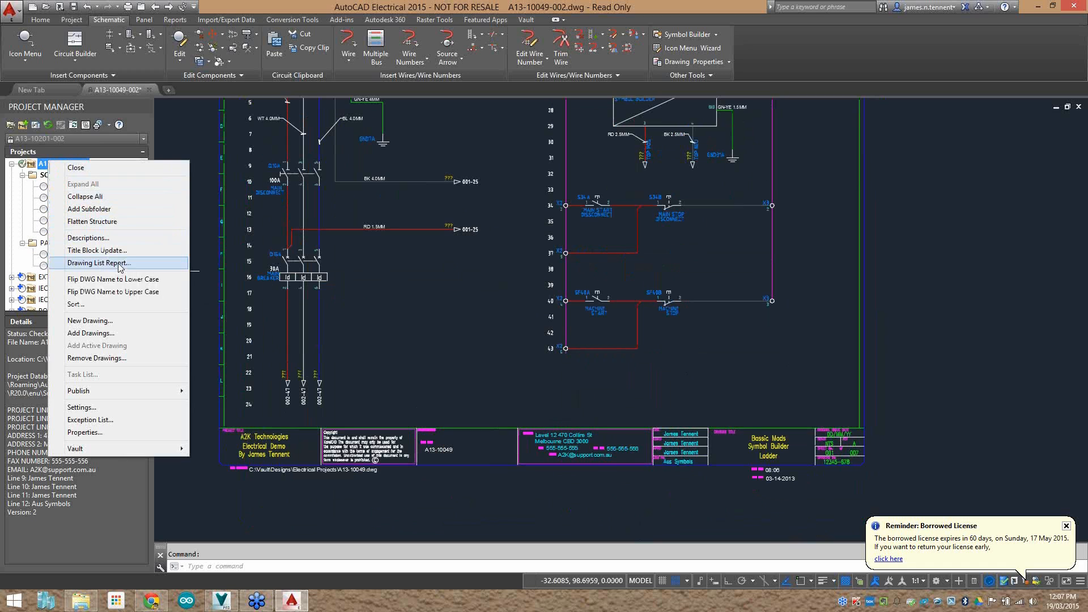
pyautogui.click(96, 250)
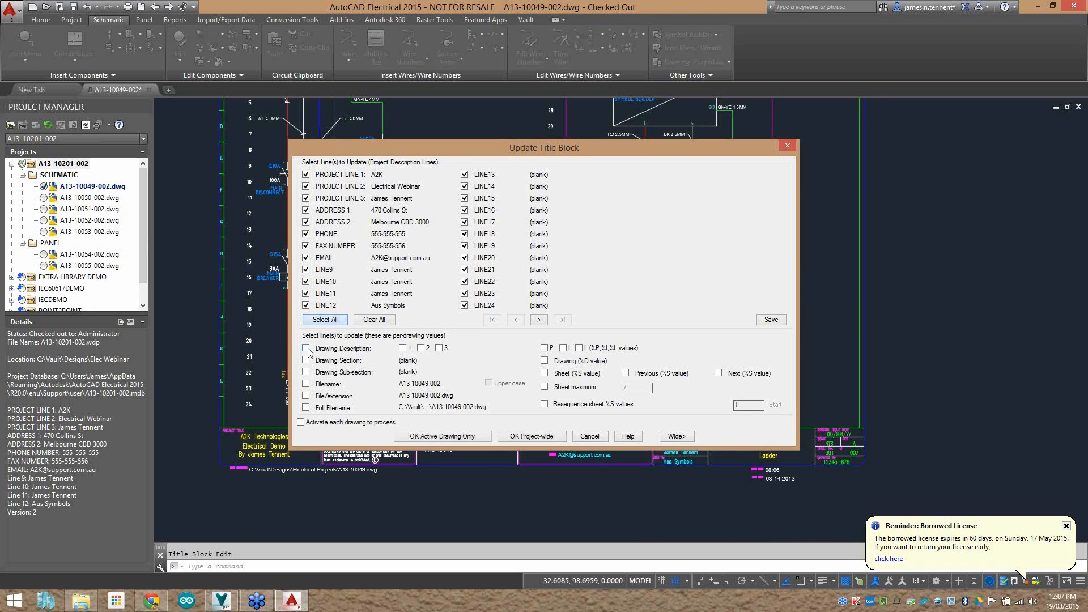
pyautogui.click(306, 372)
pyautogui.click(306, 384)
pyautogui.click(306, 396)
pyautogui.click(306, 407)
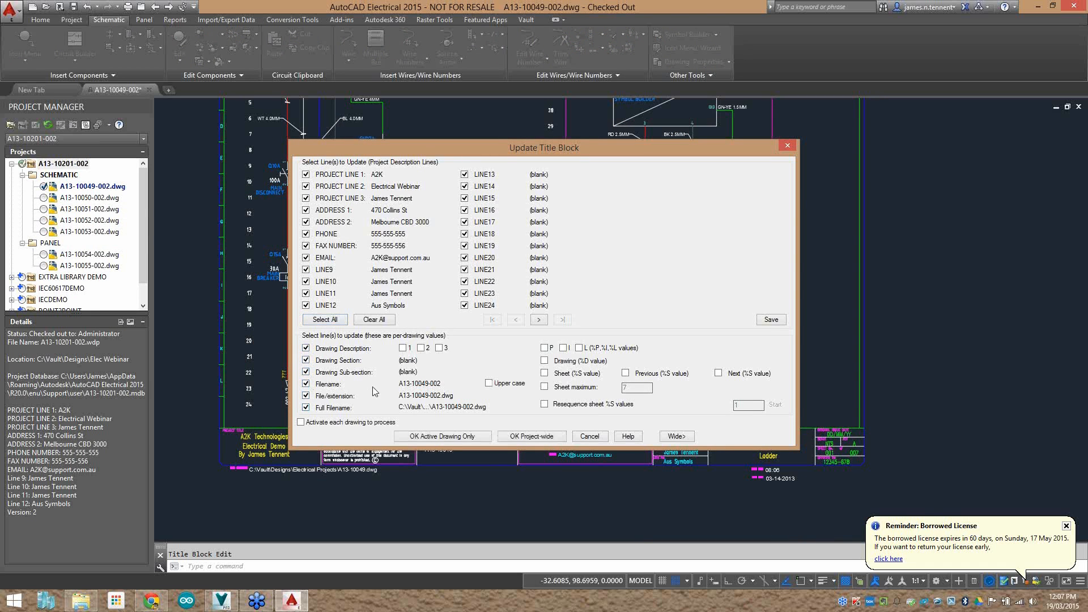
# Include drawing description lines 1, 2 and 3 in the title block update.
pyautogui.click(403, 349)
pyautogui.click(421, 348)
pyautogui.click(439, 348)
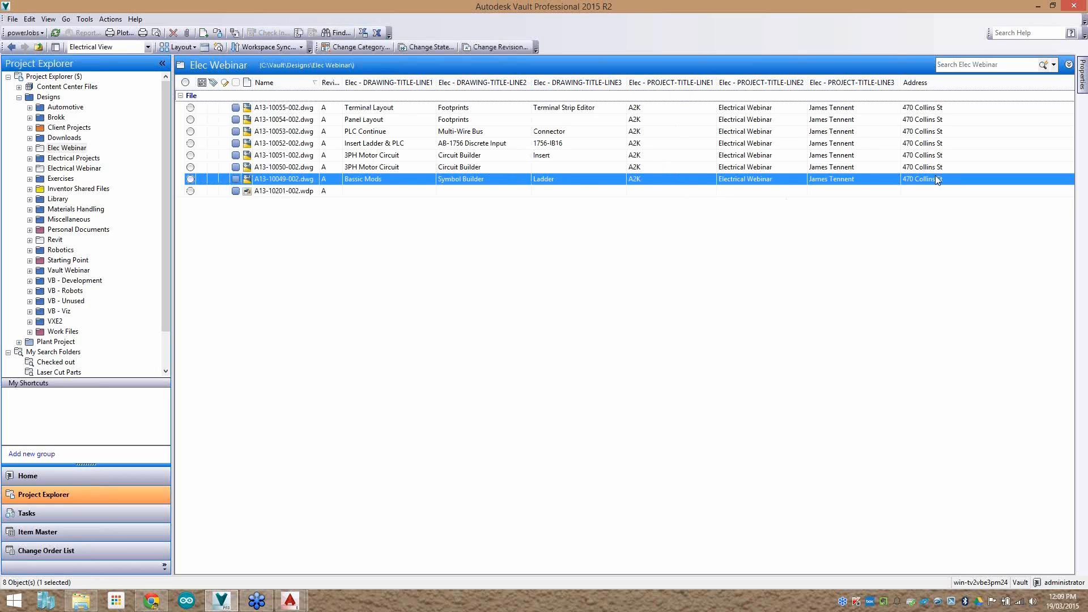
# Switch back to AutoCAD Electrical and examine the drawing title and sheet number in A13-10052-002.dwg's title block.
pyautogui.click(1038, 6)
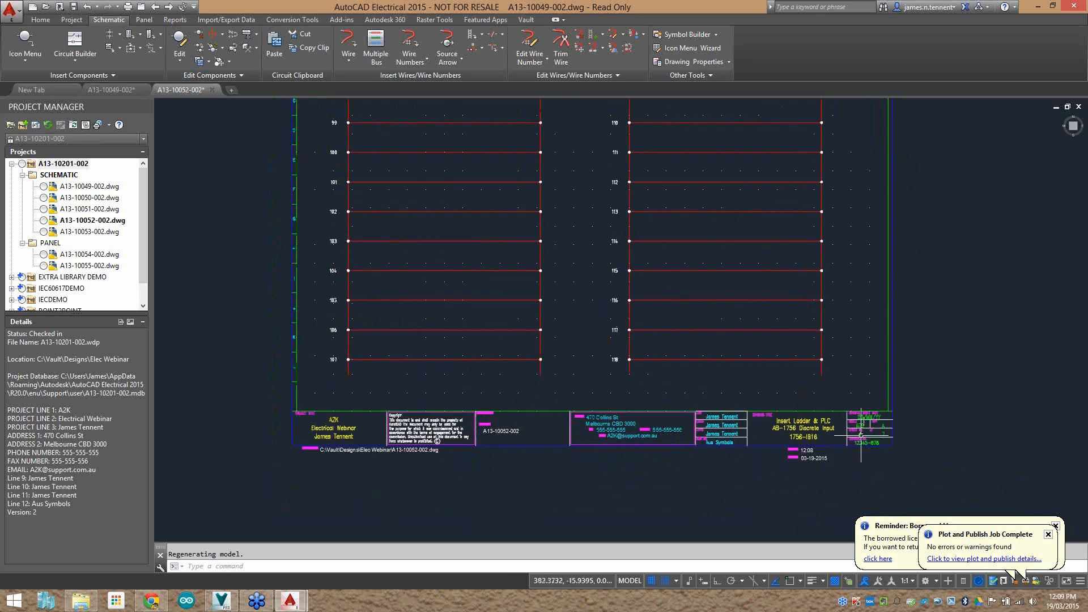
pyautogui.scroll(5, 867, 435)
pyautogui.scroll(3, 836, 429)
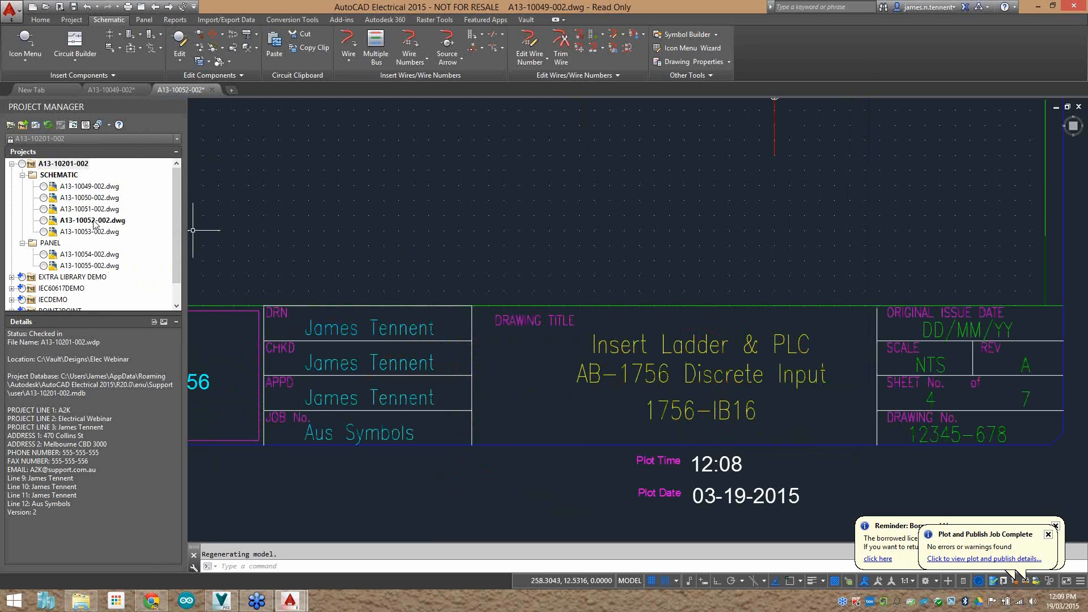
pyautogui.rightClick(59, 169)
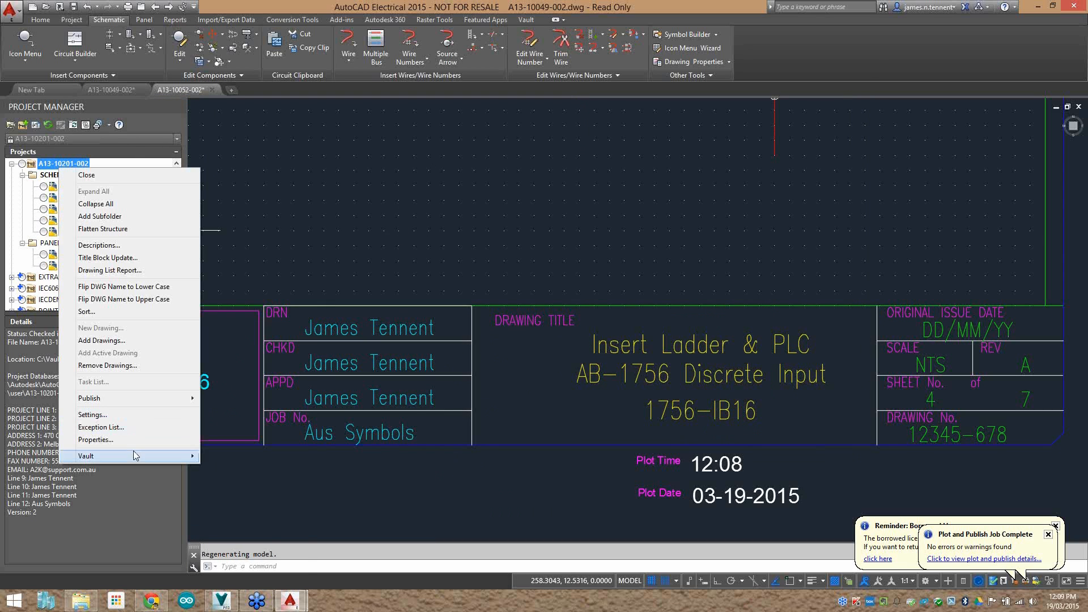
pyautogui.moveTo(134, 456)
pyautogui.click(252, 552)
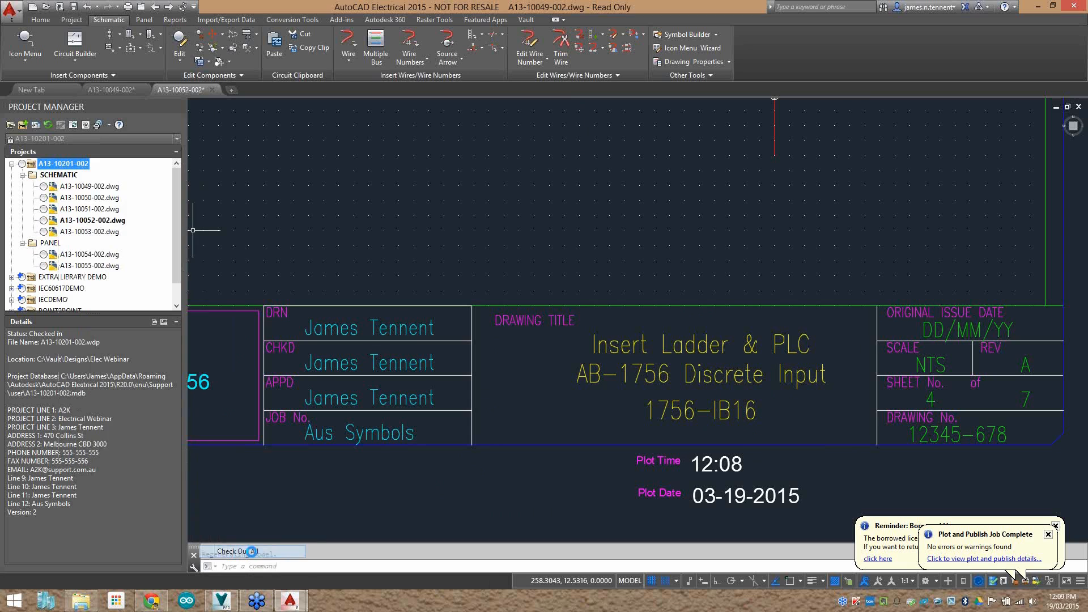
pyautogui.click(291, 193)
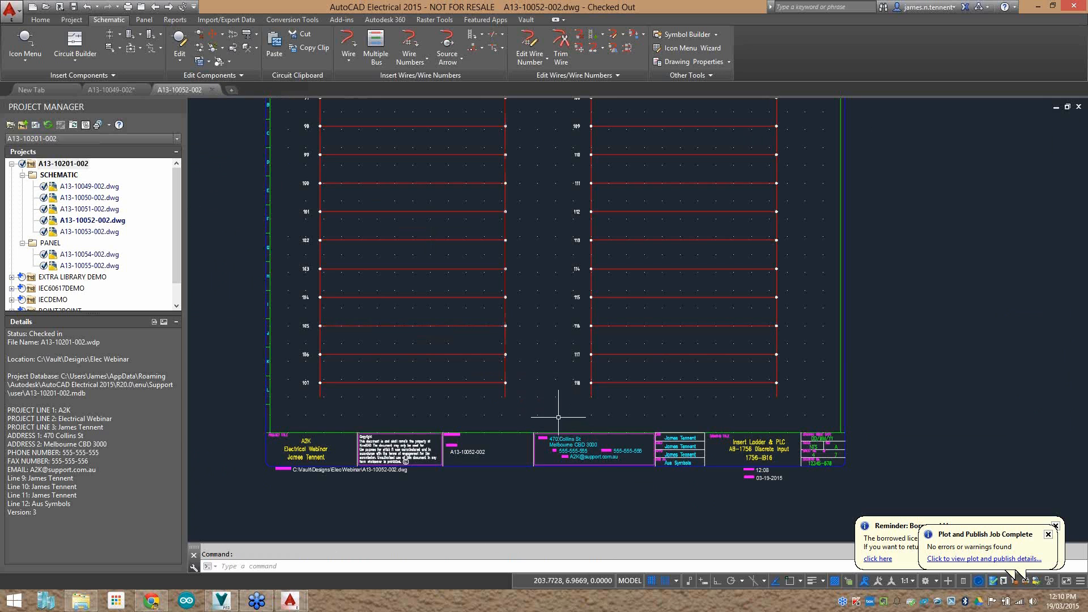
# Examine the address, project title, file name and drawing title fields across A13-10052-002.dwg's title block.
pyautogui.moveTo(557, 416); pyautogui.dragTo(578, 423, button='middle')
pyautogui.scroll(4, 602, 481)
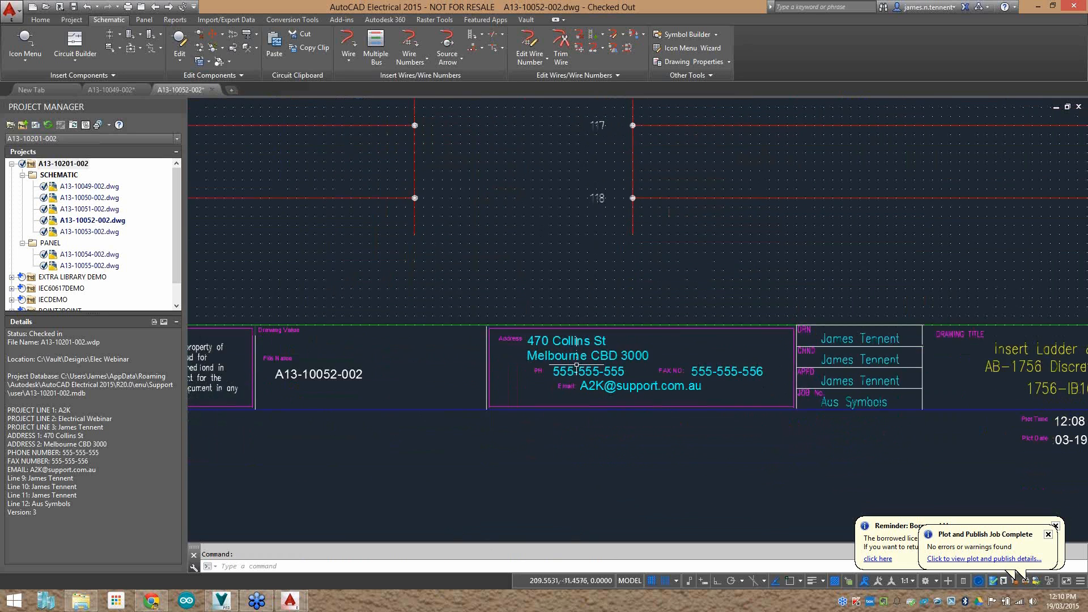
pyautogui.scroll(-2, 566, 349)
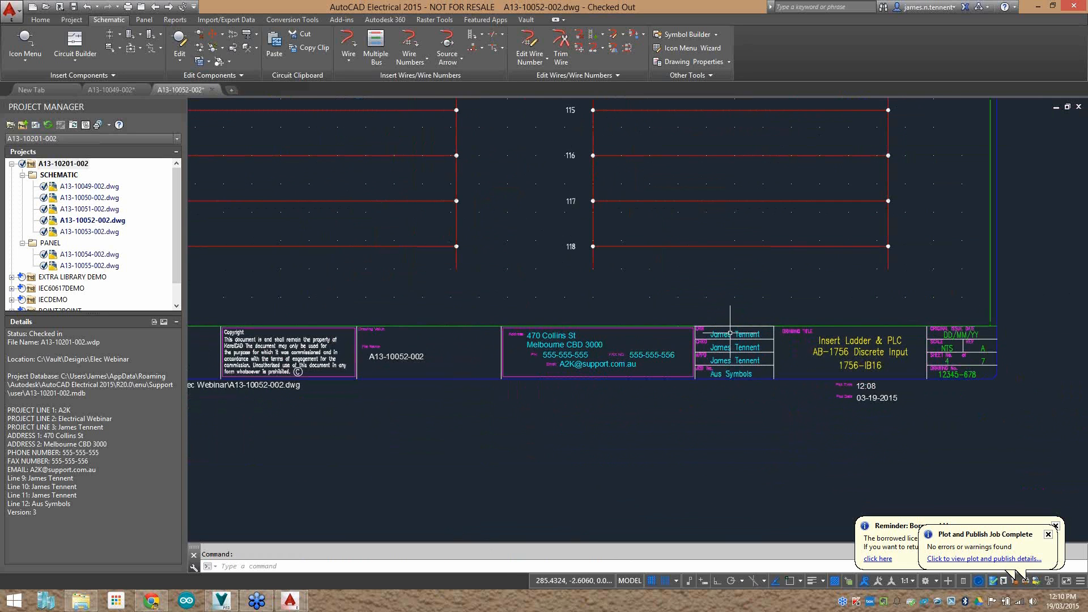
pyautogui.moveTo(449, 328); pyautogui.dragTo(680, 318, button='middle')
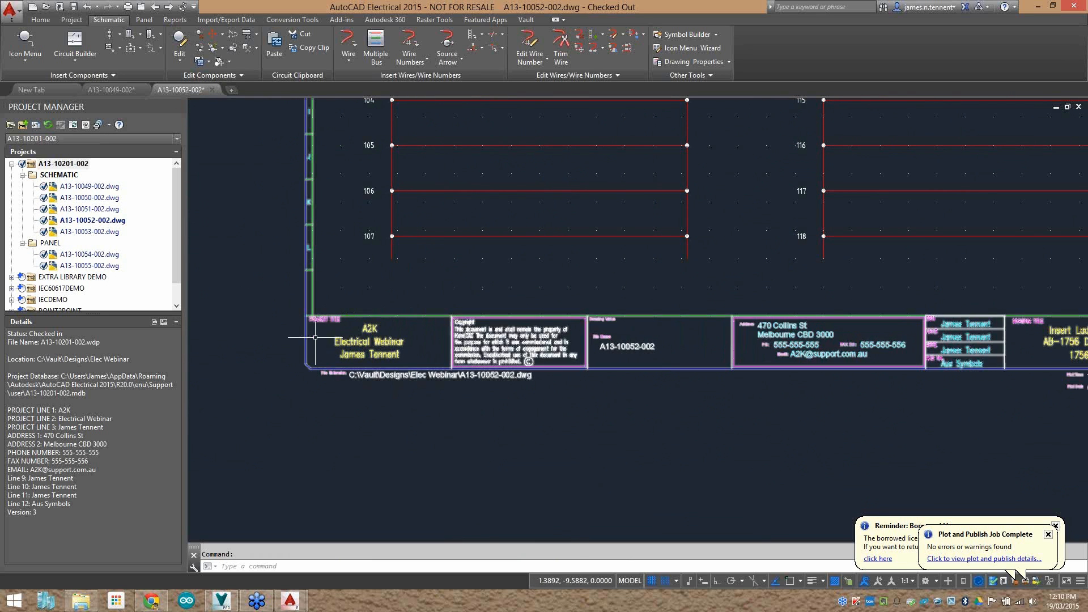
pyautogui.moveTo(627, 297); pyautogui.dragTo(523, 302, button='middle')
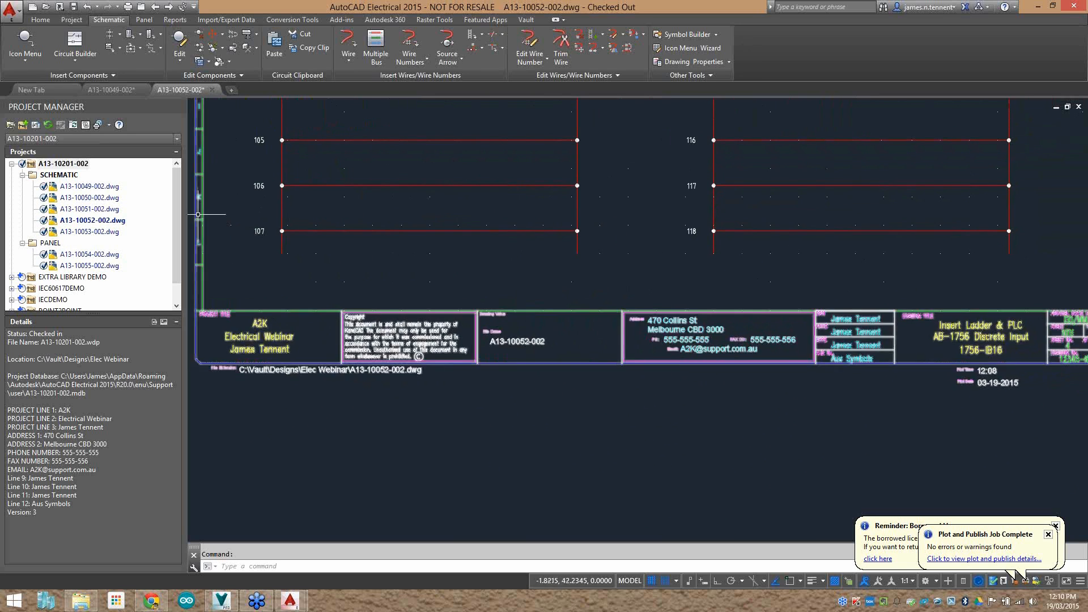
pyautogui.moveTo(573, 249); pyautogui.dragTo(405, 214, button='middle')
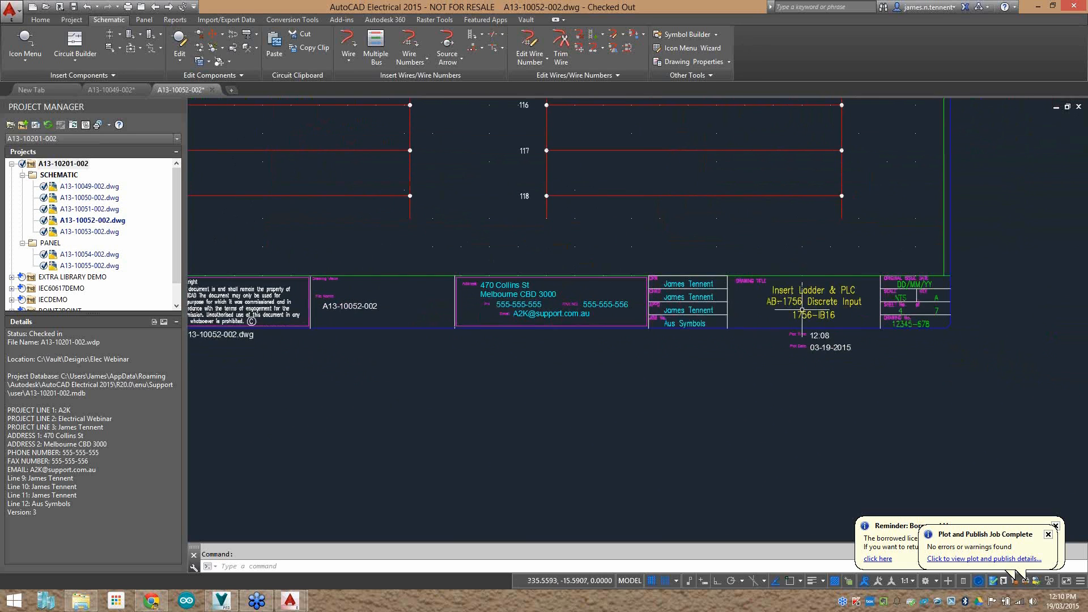
pyautogui.moveTo(792, 279); pyautogui.dragTo(781, 272, button='middle')
pyautogui.scroll(3, 813, 283)
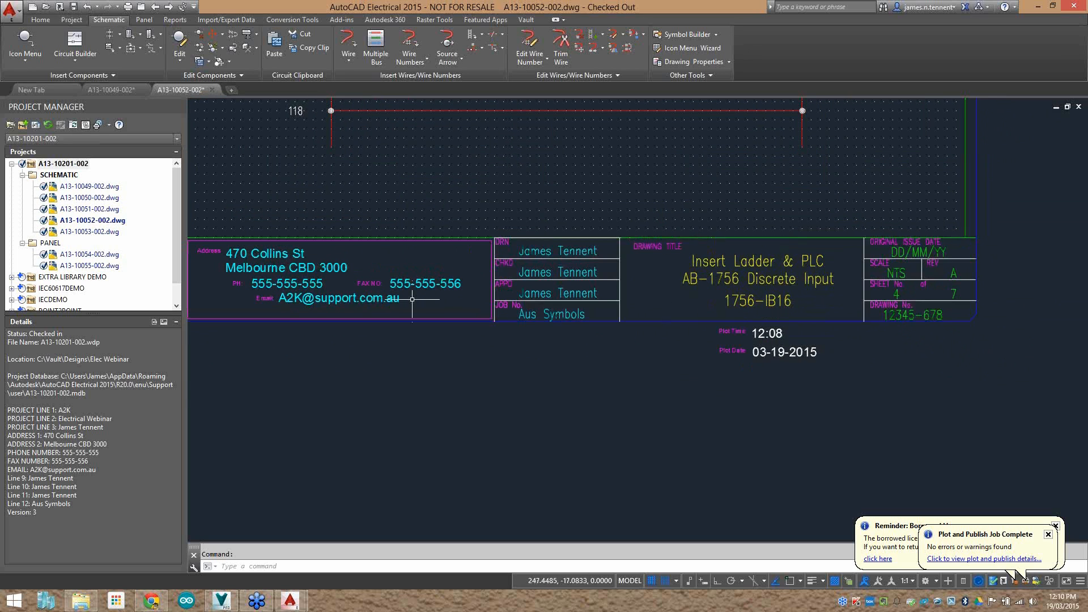
# Review the descriptions and sheet values in A13-10052-002.dwg's drawing properties and close them.
pyautogui.rightClick(93, 224)
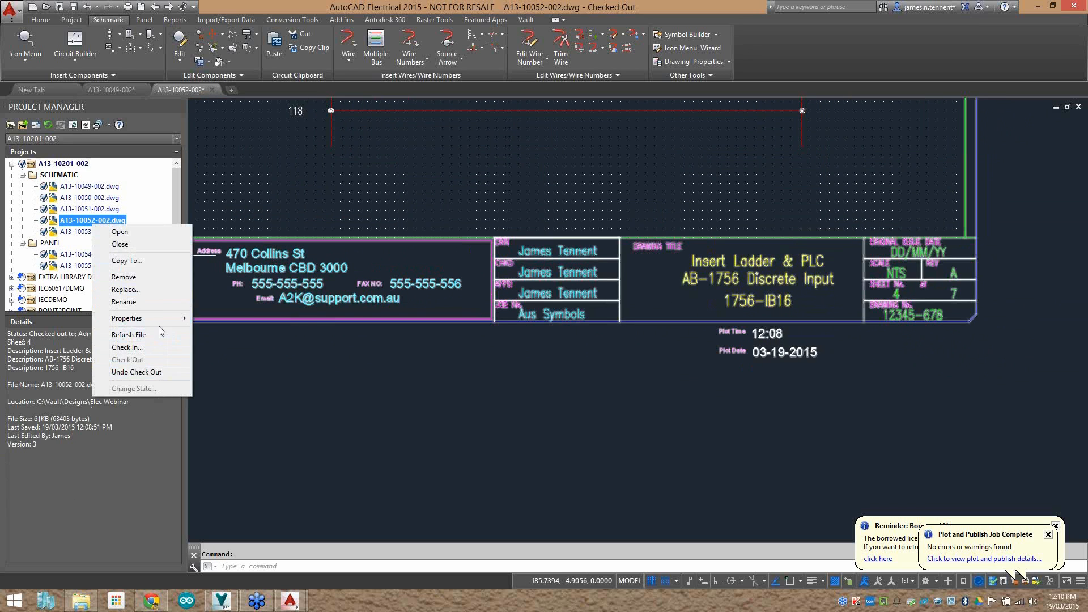
pyautogui.moveTo(150, 316)
pyautogui.click(239, 319)
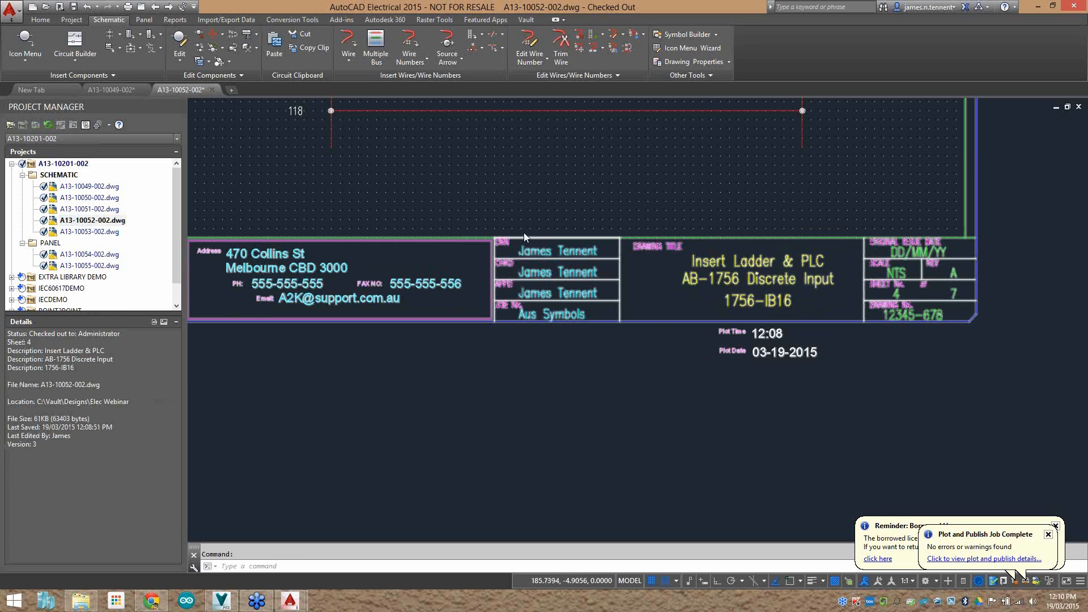
pyautogui.press('Tab')
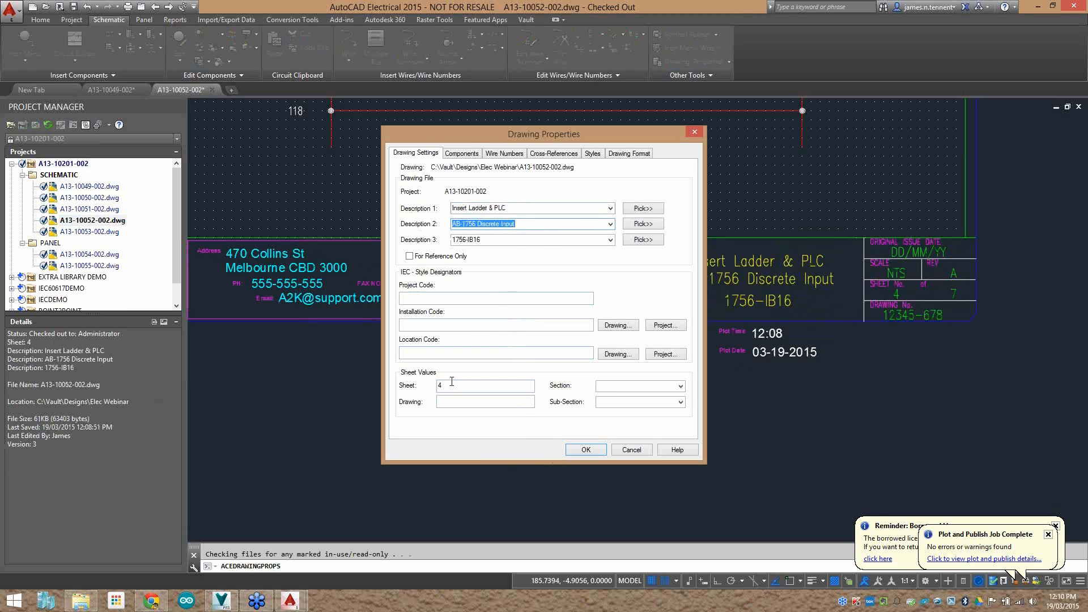
pyautogui.click(592, 450)
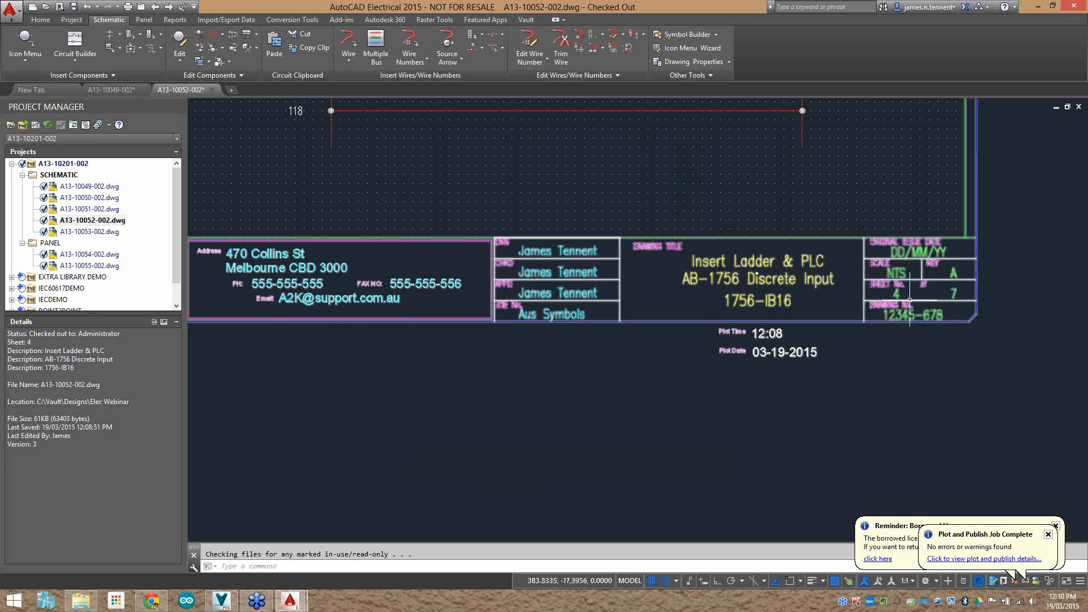
# Open drawing A13-10049-002.dwg and show the whole sheet.
pyautogui.middleClick(451, 215)
pyautogui.middleClick(451, 216)
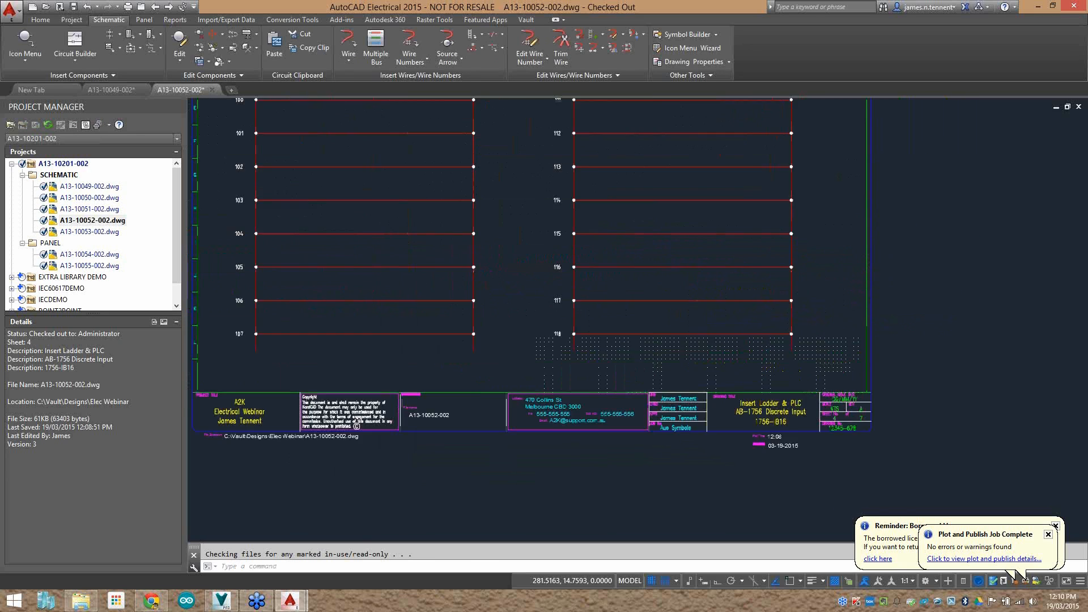
pyautogui.doubleClick(94, 186)
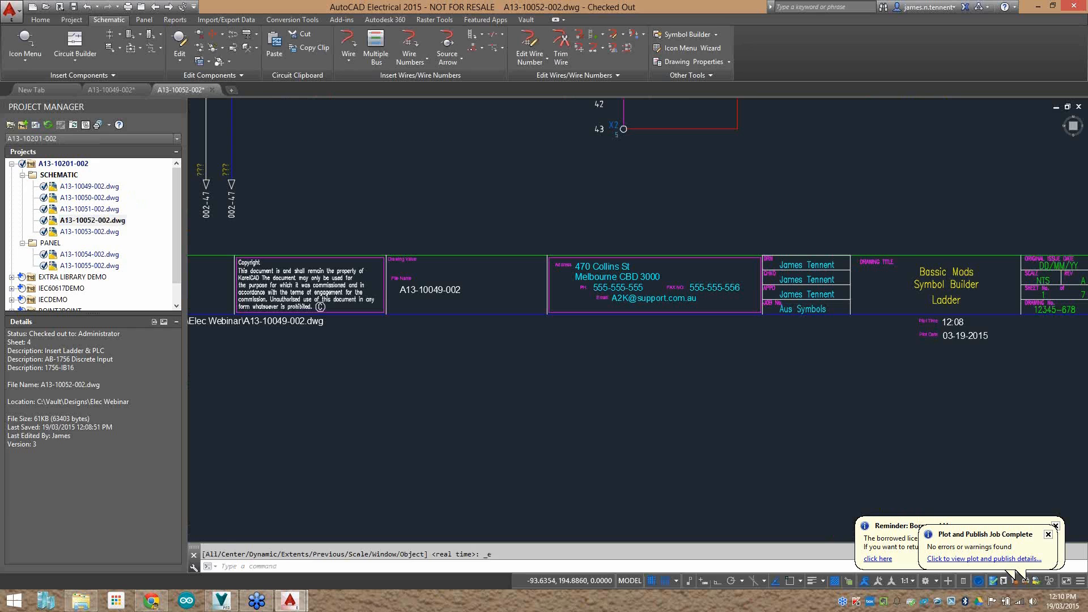
pyautogui.middleClick(480, 169)
pyautogui.middleClick(481, 169)
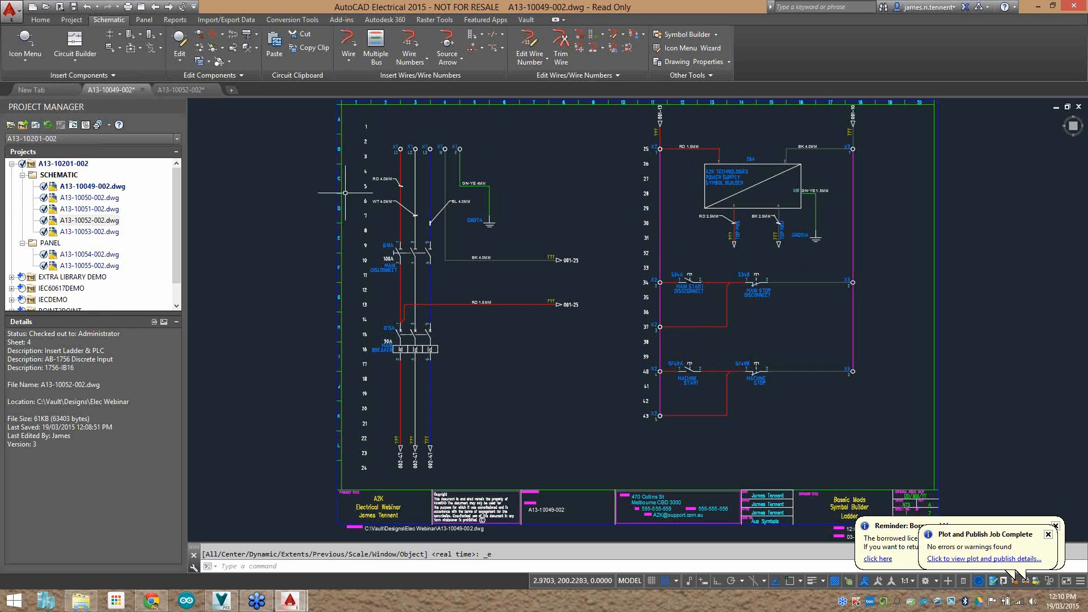
pyautogui.rightClick(63, 164)
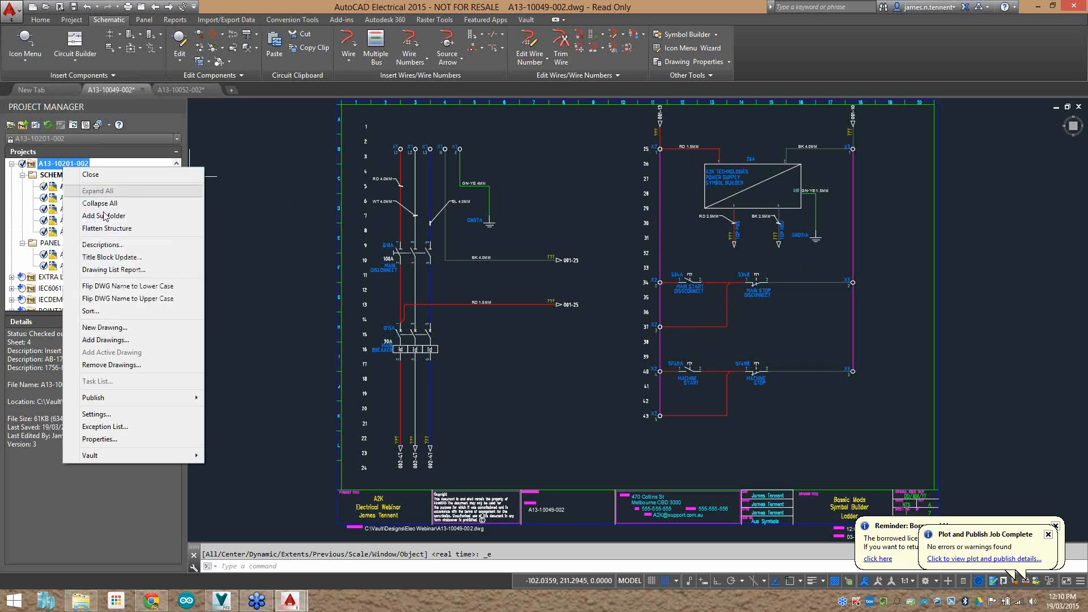
pyautogui.click(122, 441)
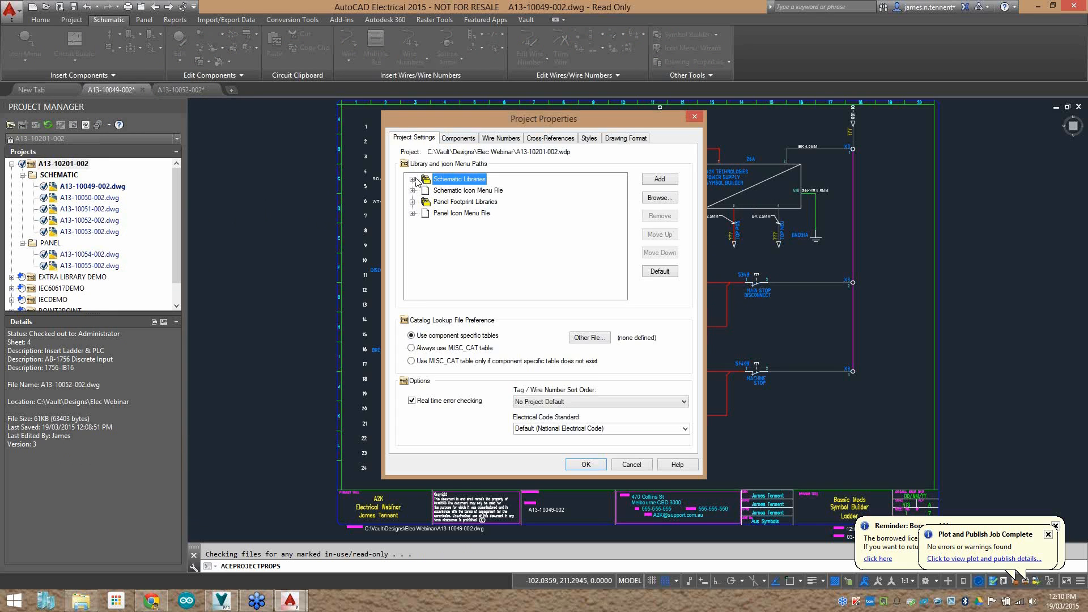
pyautogui.click(413, 179)
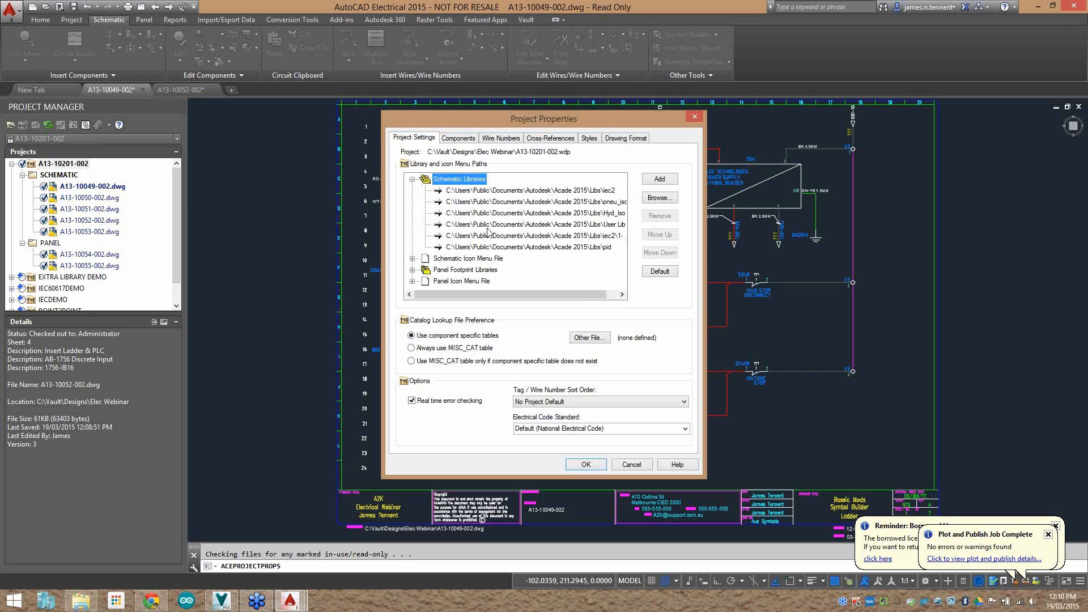
# Browse from the iec2 schematic library path to the symbol libraries under Acade 2015\Libs and close the folder browser.
pyautogui.click(615, 191)
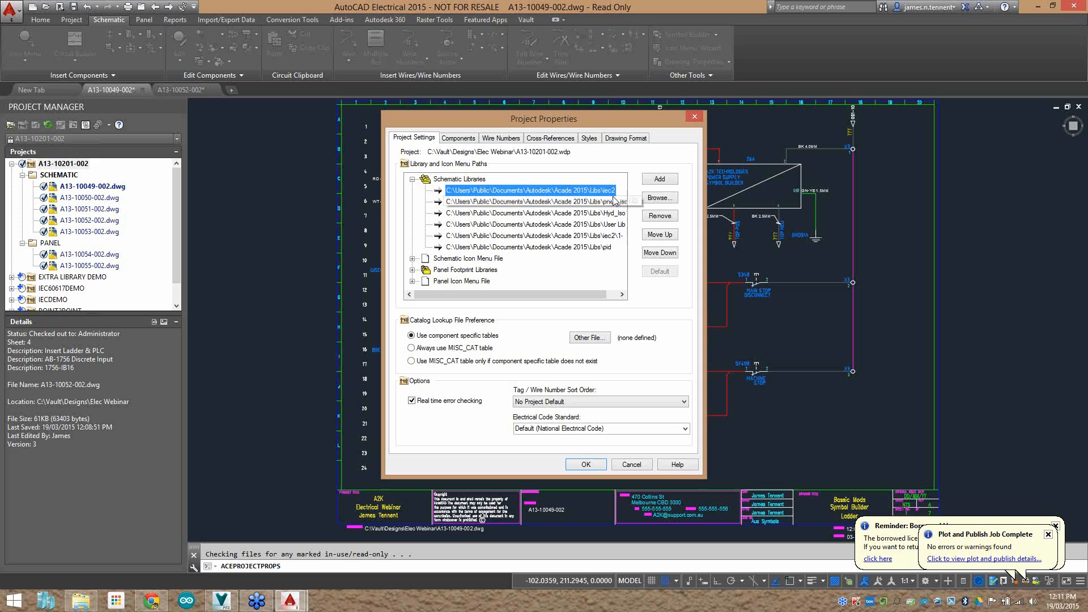
pyautogui.click(660, 198)
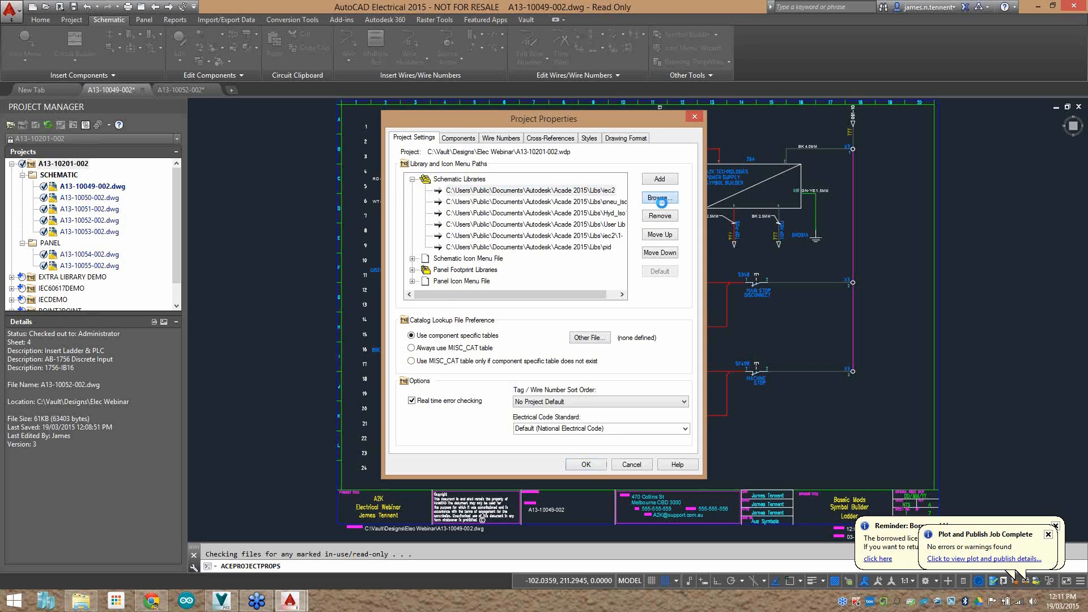
pyautogui.moveTo(712, 213); pyautogui.dragTo(714, 353)
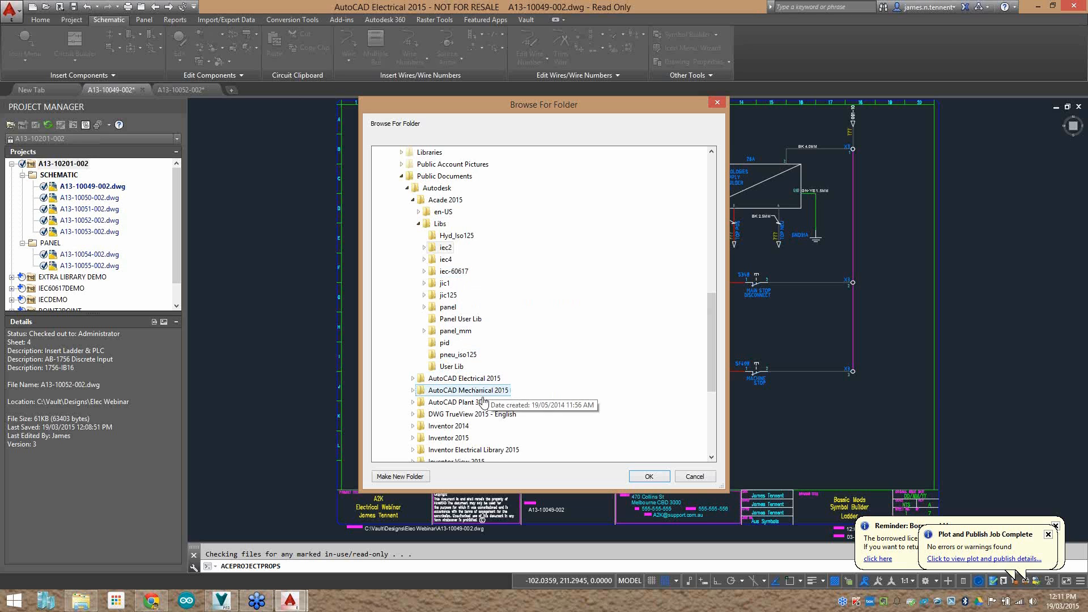
pyautogui.click(440, 224)
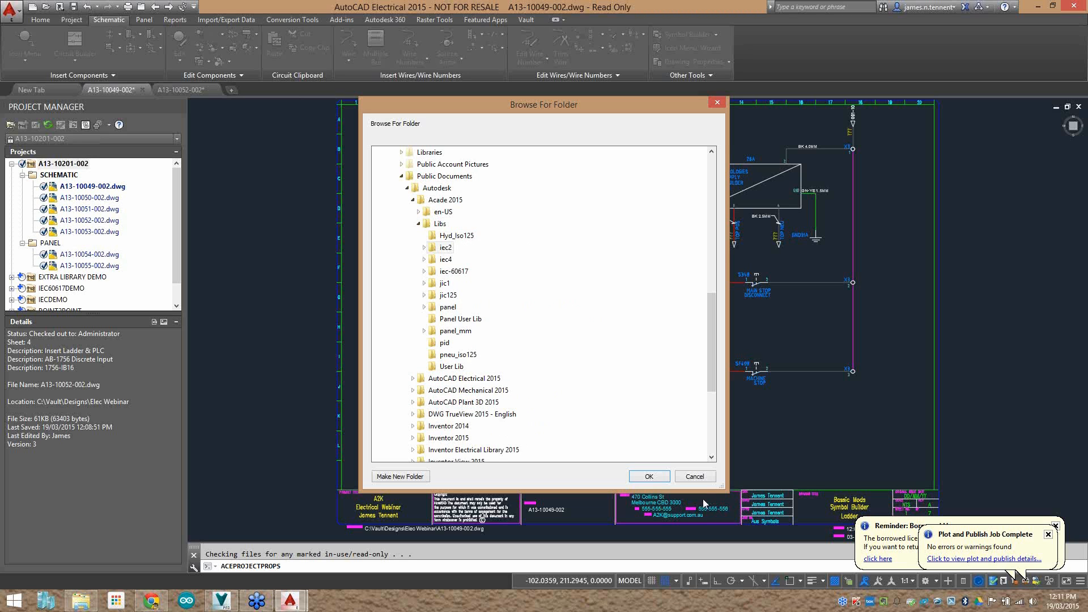
pyautogui.click(649, 476)
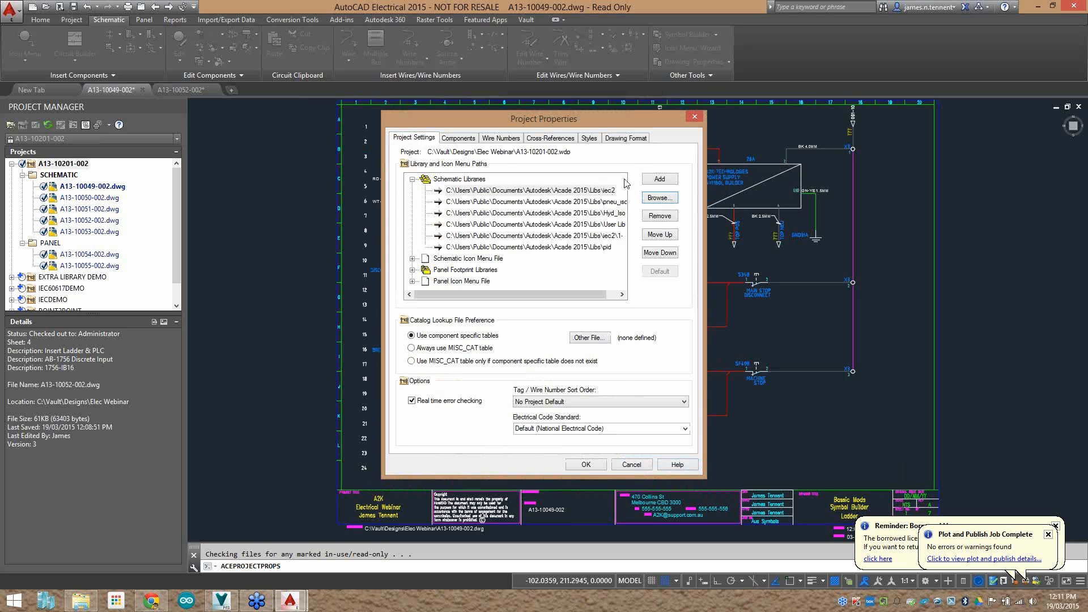
# Dismiss the project properties and insert an IEC Relay Coil from Relays and Contacts on the line 34 rung after the main stop disconnect.
pyautogui.click(643, 465)
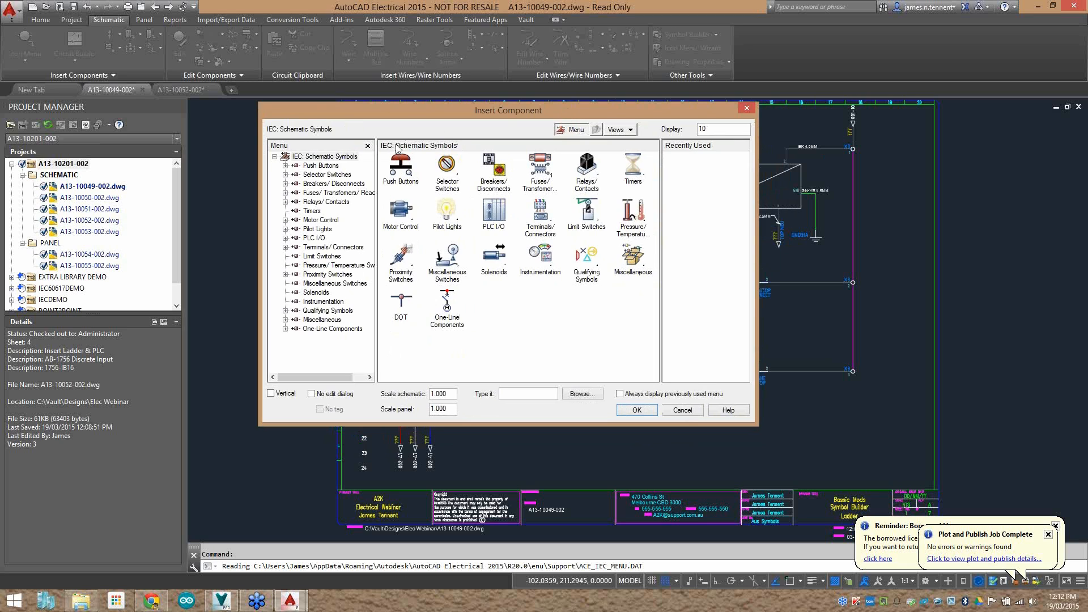
pyautogui.click(599, 168)
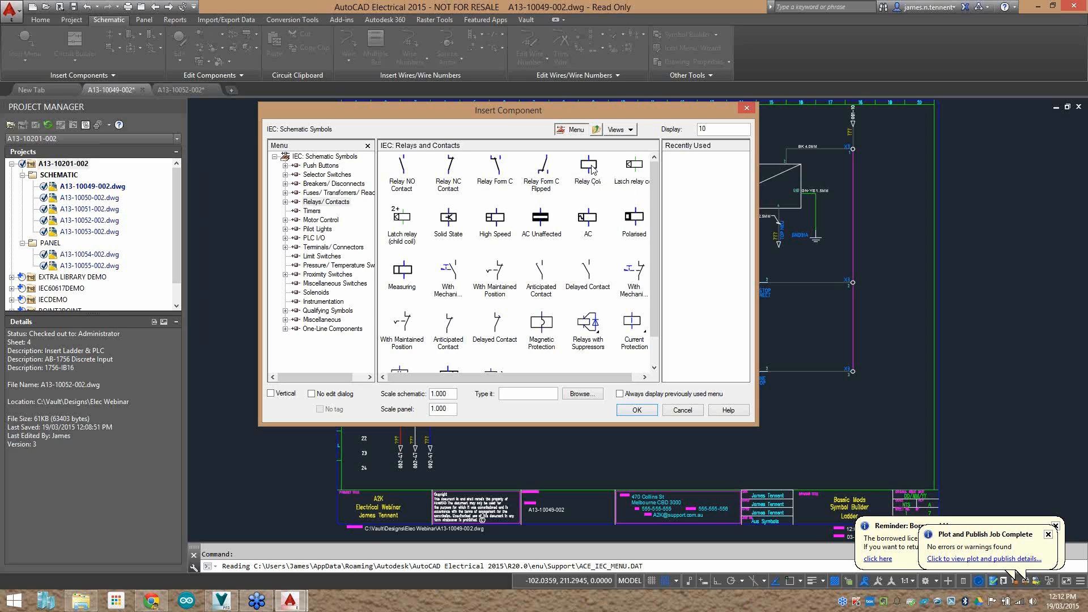
pyautogui.click(591, 170)
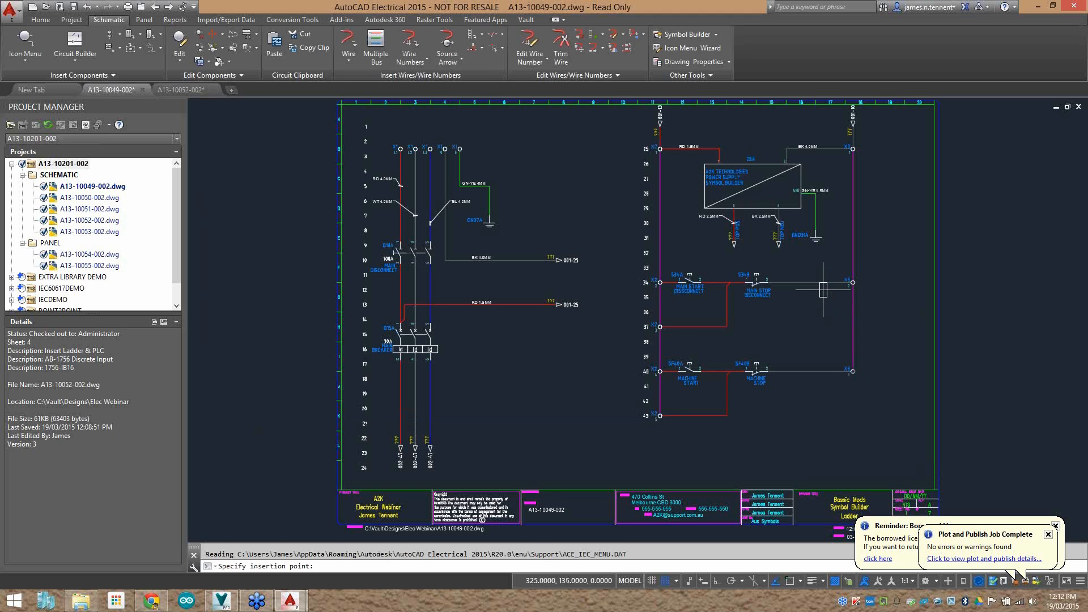
pyautogui.click(25, 39)
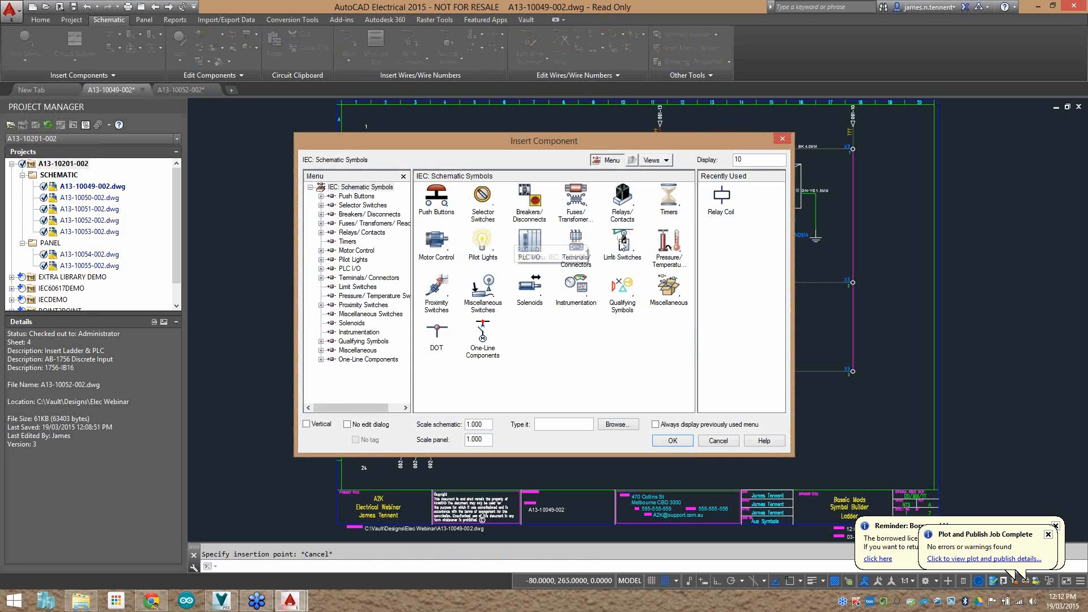
pyautogui.click(615, 203)
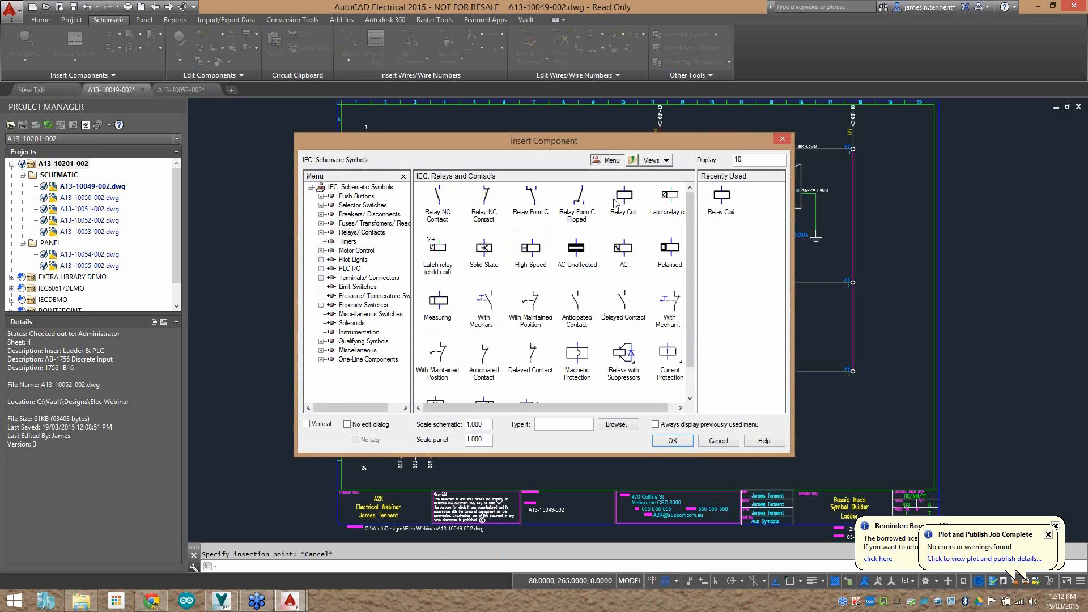
pyautogui.moveTo(692, 202)
pyautogui.mouseDown()
pyautogui.moveTo(692, 261)
pyautogui.moveTo(689, 204)
pyautogui.mouseUp()
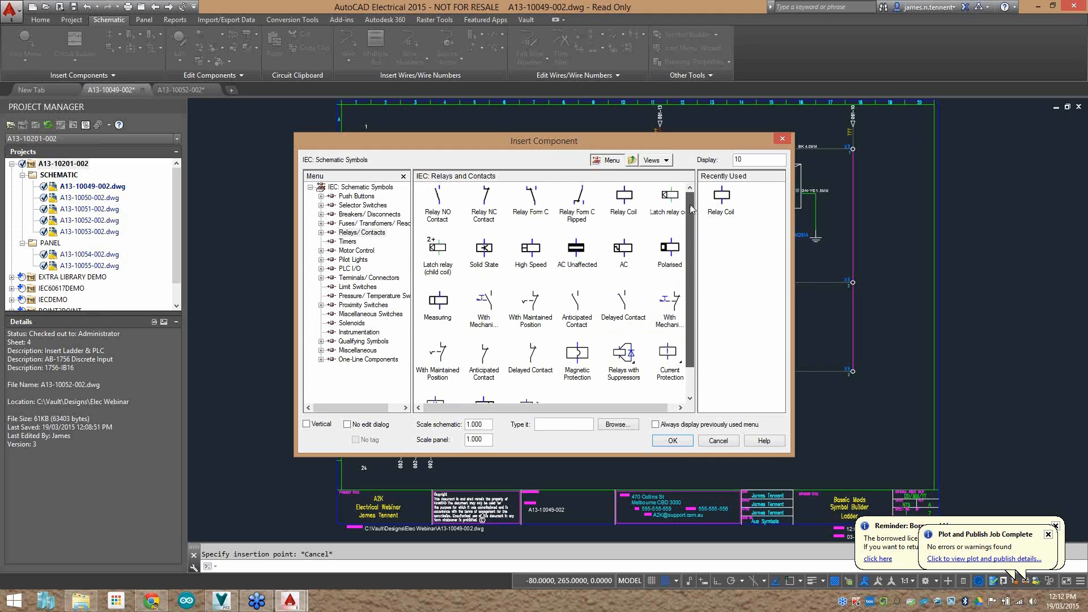
pyautogui.click(721, 196)
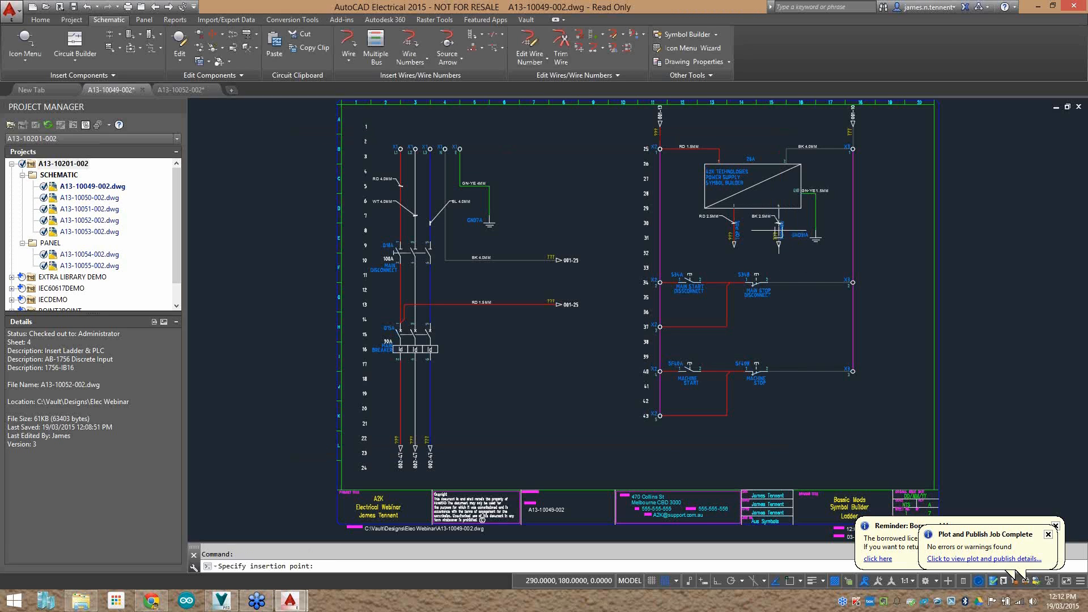
pyautogui.click(830, 282)
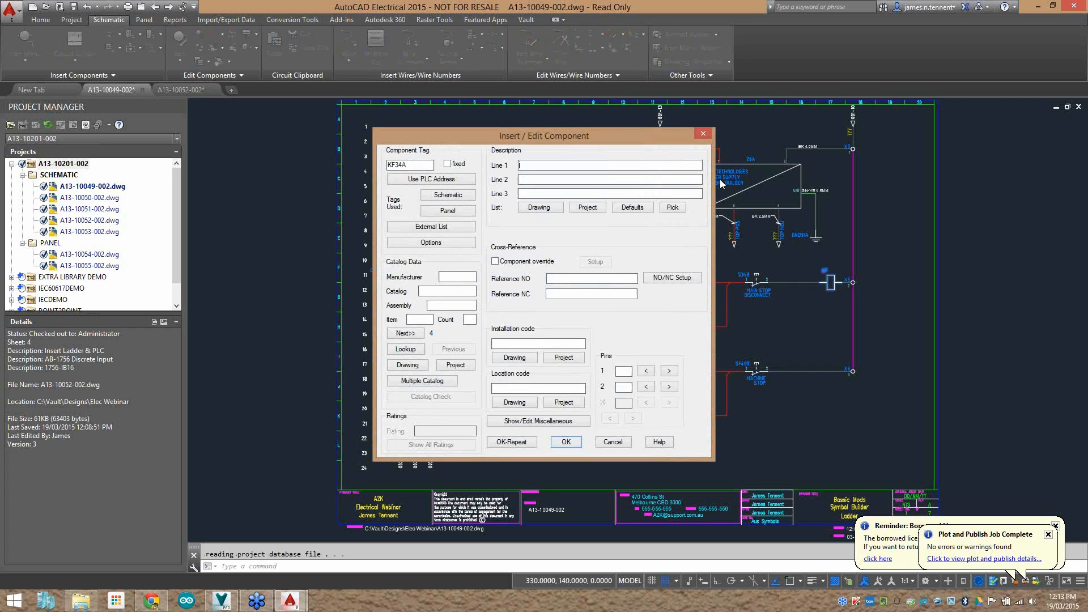
# Examine the new relay coil's component tag alongside its line reference on the drawing.
pyautogui.moveTo(641, 135); pyautogui.dragTo(544, 96)
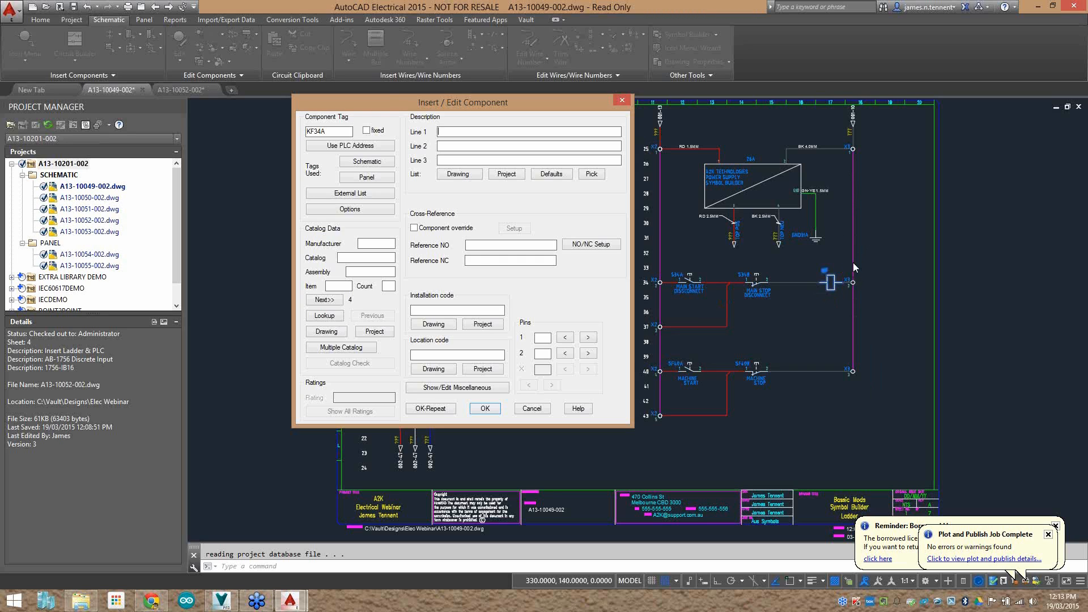
pyautogui.moveTo(410, 106); pyautogui.dragTo(392, 144)
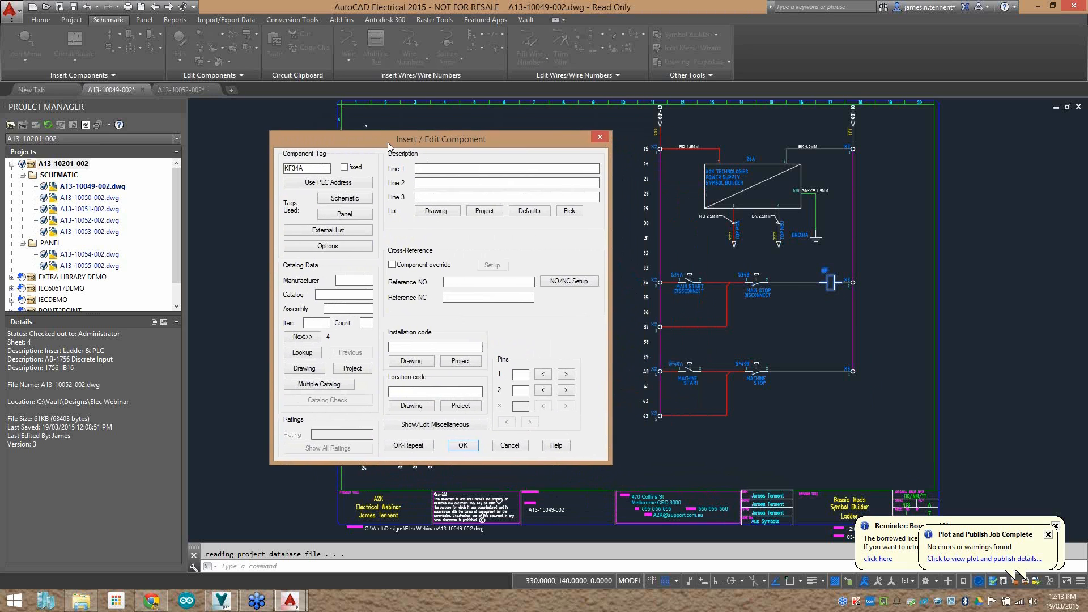
pyautogui.moveTo(312, 170); pyautogui.dragTo(275, 179)
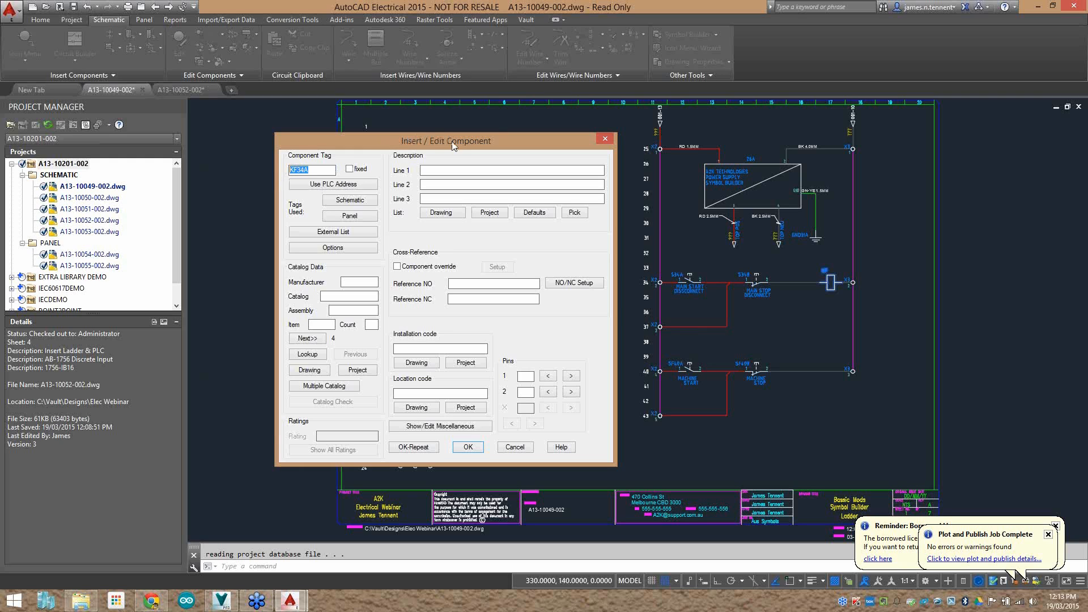
pyautogui.moveTo(417, 151); pyautogui.dragTo(426, 204)
pyautogui.click(327, 217)
pyautogui.moveTo(327, 217); pyautogui.dragTo(295, 221)
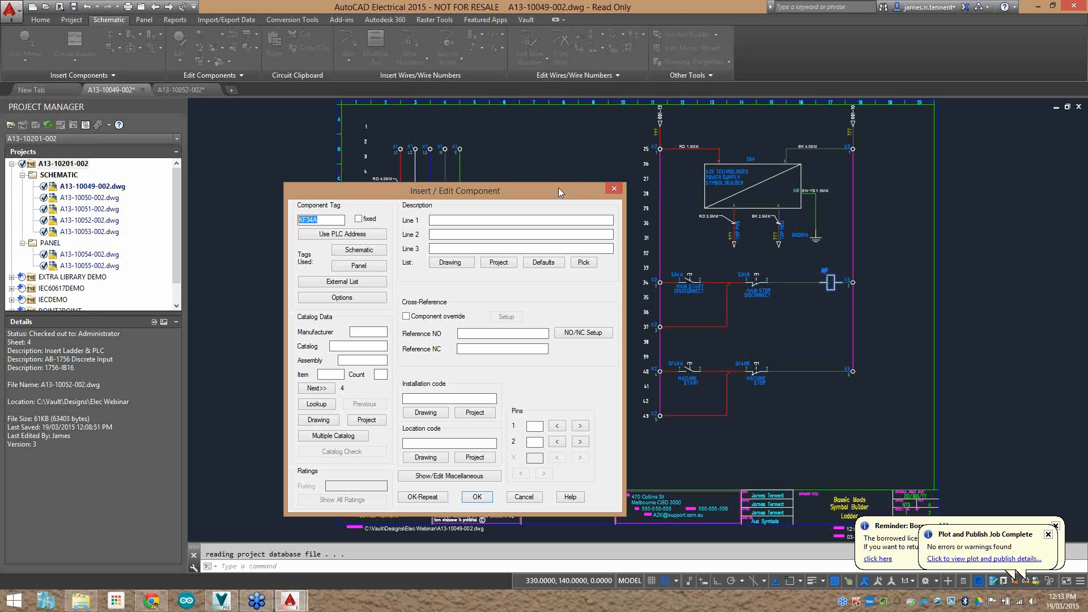
pyautogui.moveTo(550, 189); pyautogui.dragTo(534, 144)
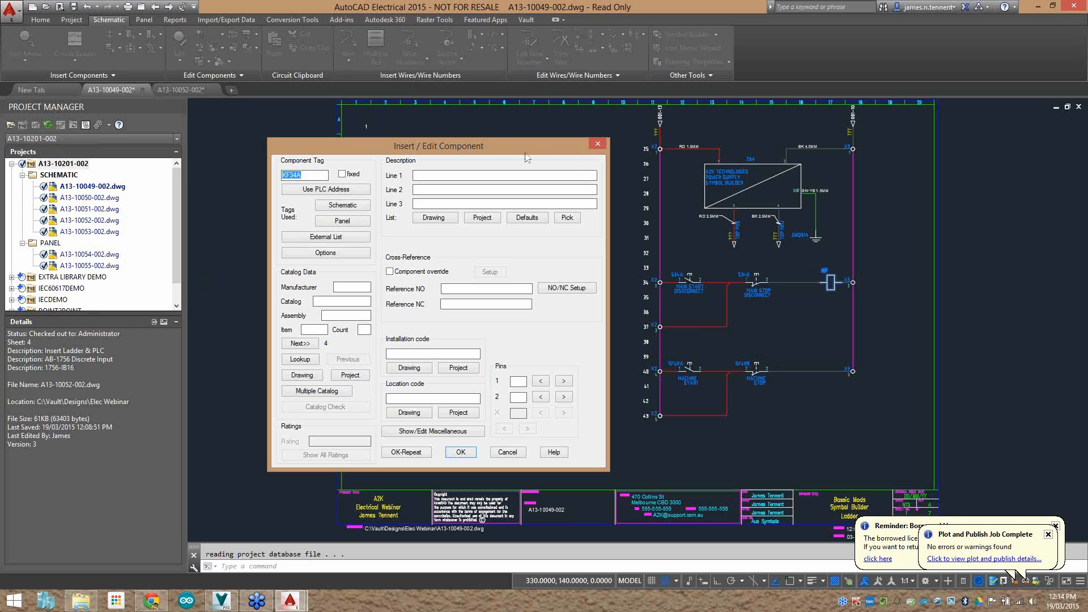
pyautogui.moveTo(522, 151); pyautogui.dragTo(516, 138)
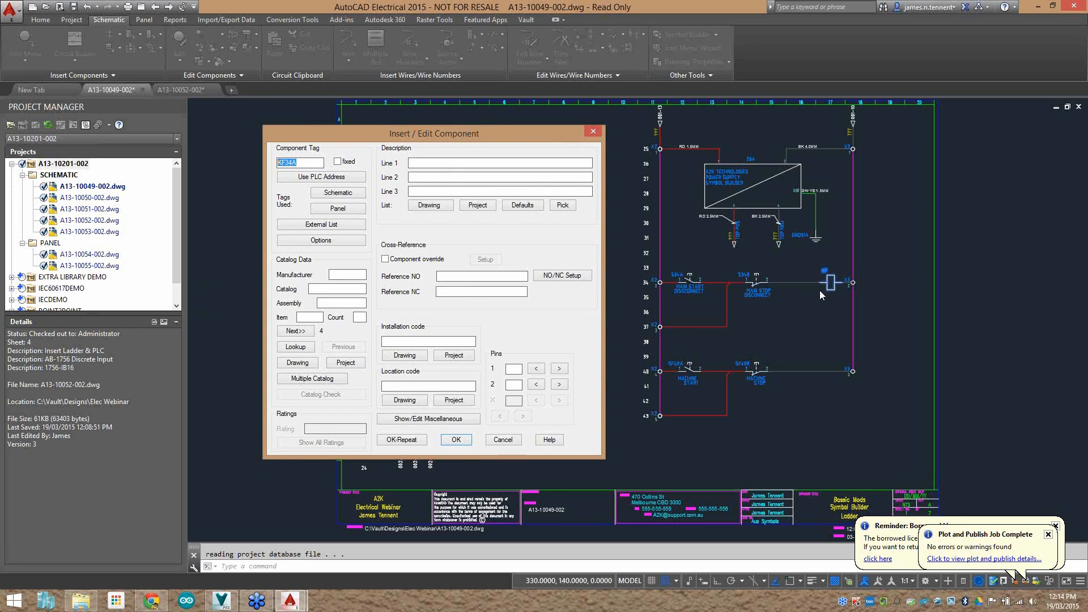
# Open the catalog lookup for the relay coil and look through the AB Type P 120VAC control relays.
pyautogui.click(299, 350)
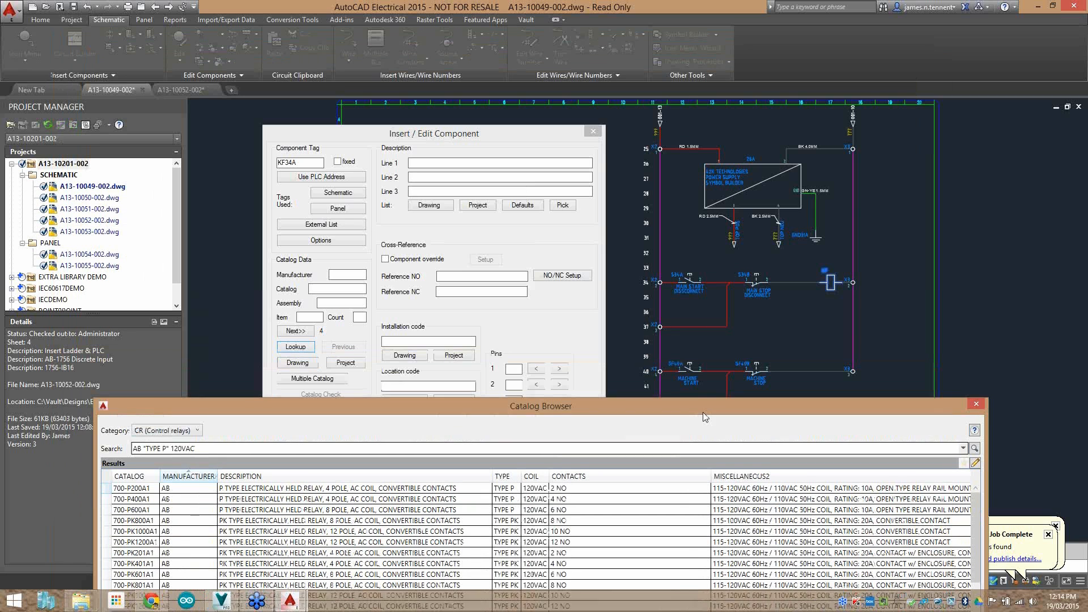
pyautogui.moveTo(742, 463)
pyautogui.mouseDown()
pyautogui.moveTo(708, 362)
pyautogui.moveTo(655, 348)
pyautogui.moveTo(662, 185)
pyautogui.mouseUp()
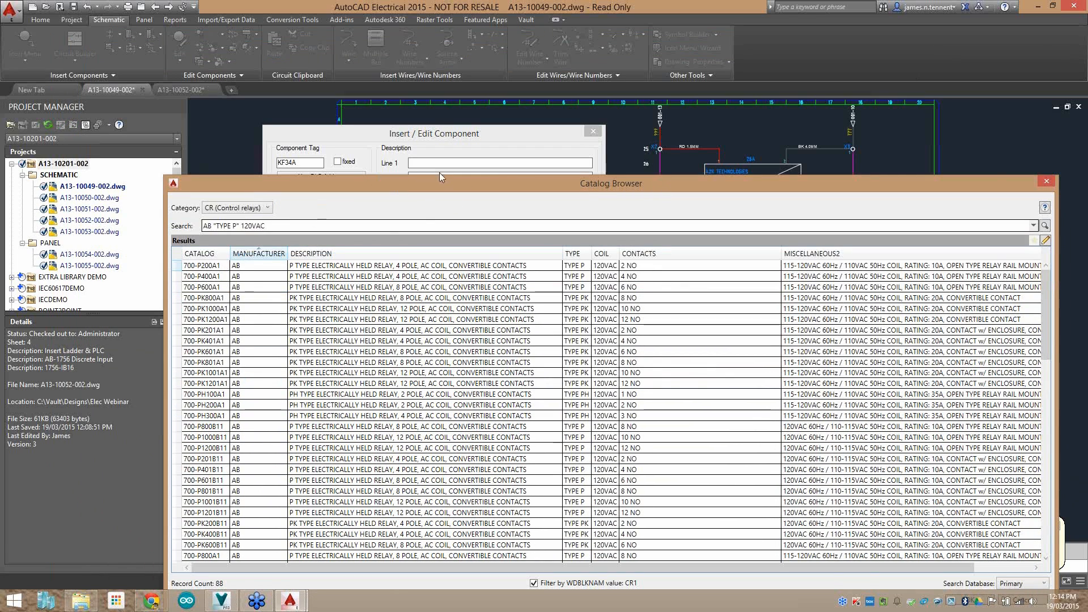
pyautogui.moveTo(535, 180); pyautogui.dragTo(501, 67)
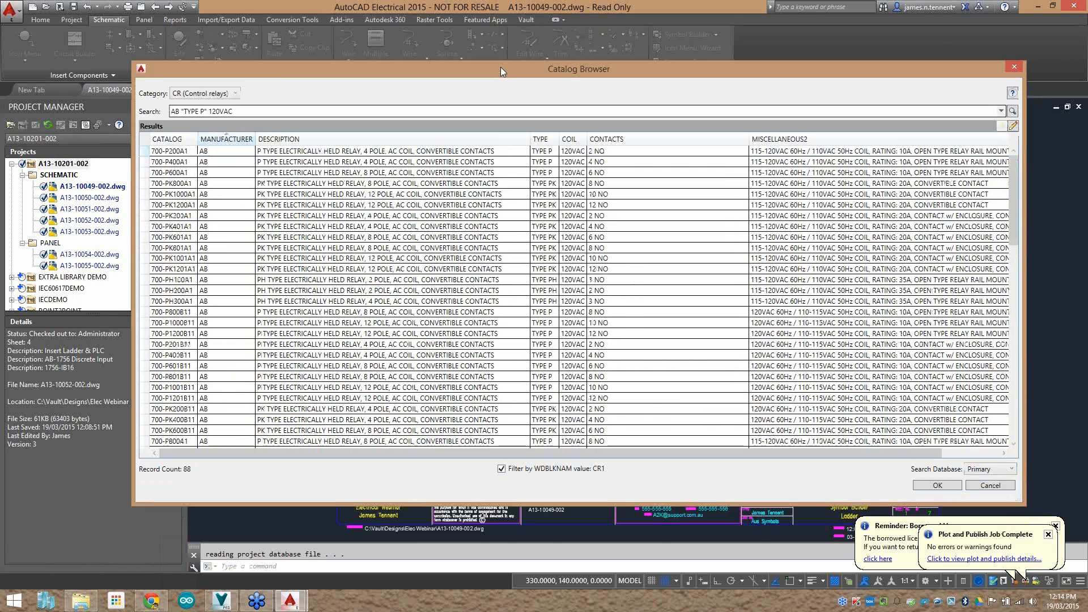
pyautogui.click(238, 279)
pyautogui.scroll(-5, 242, 283)
pyautogui.scroll(5, 242, 284)
# Remove the manufacturer AB from the catalog search, searching for "TYPE P" 120VAC, and browse down to the Siemens relays.
pyautogui.click(235, 110)
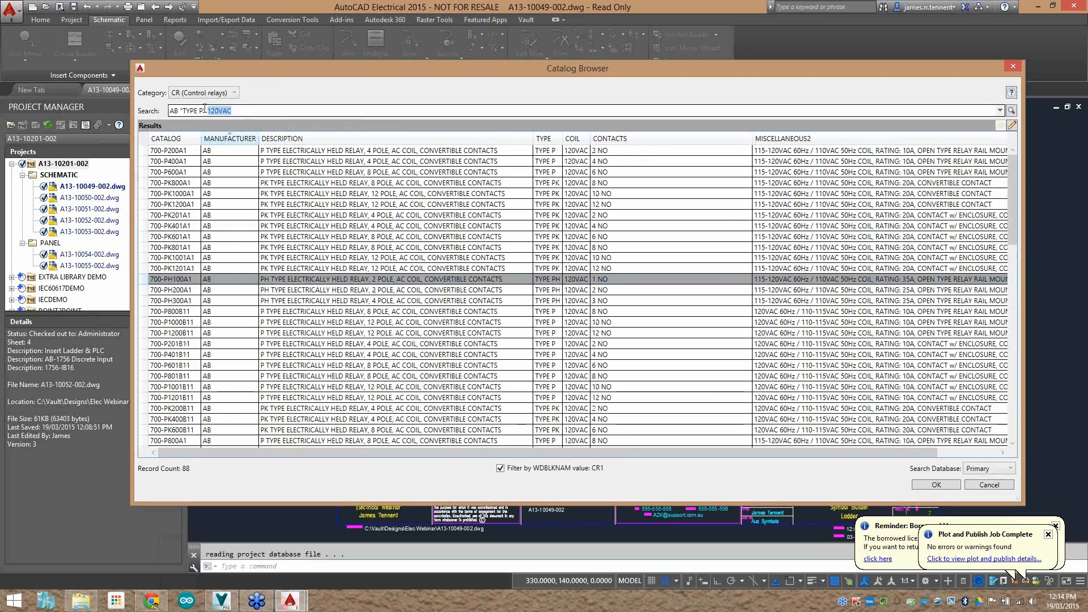
pyautogui.doubleClick(173, 110)
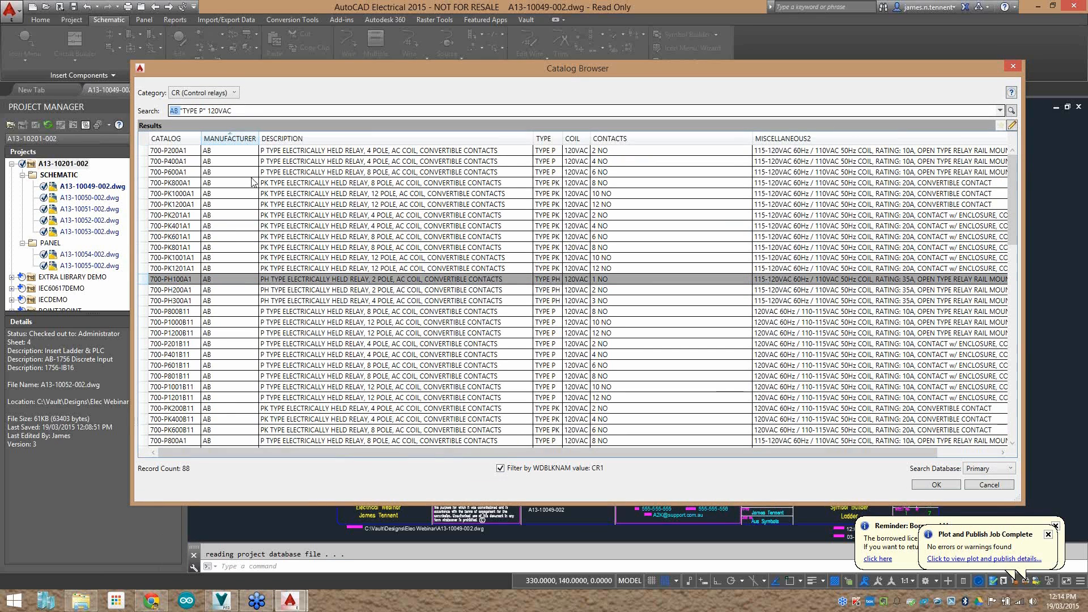
pyautogui.press('BackSpace')
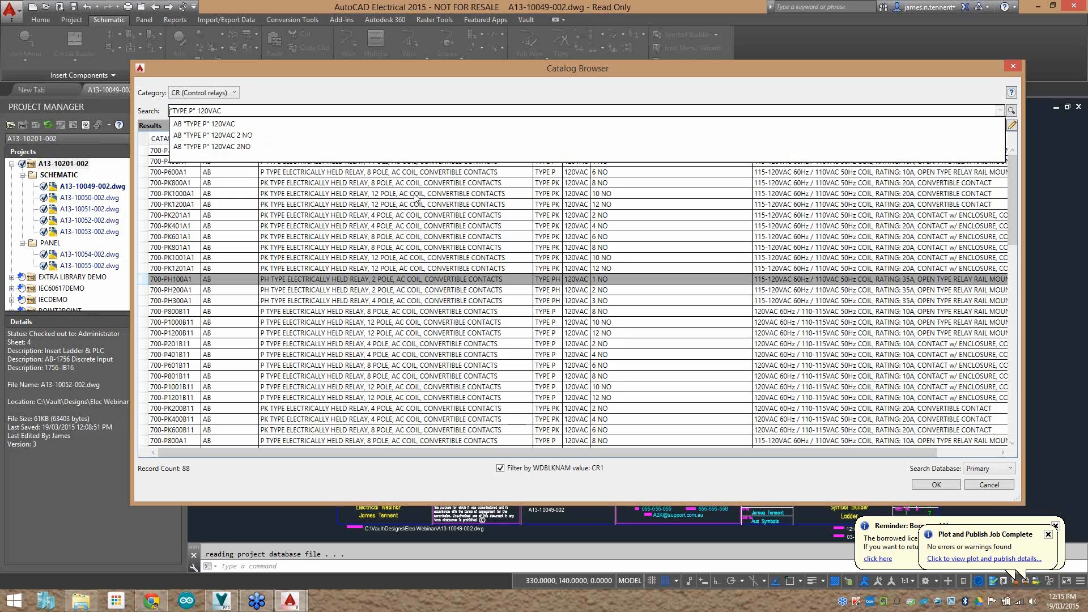
pyautogui.press('Return')
pyautogui.scroll(-10, 476, 389)
pyautogui.click(476, 387)
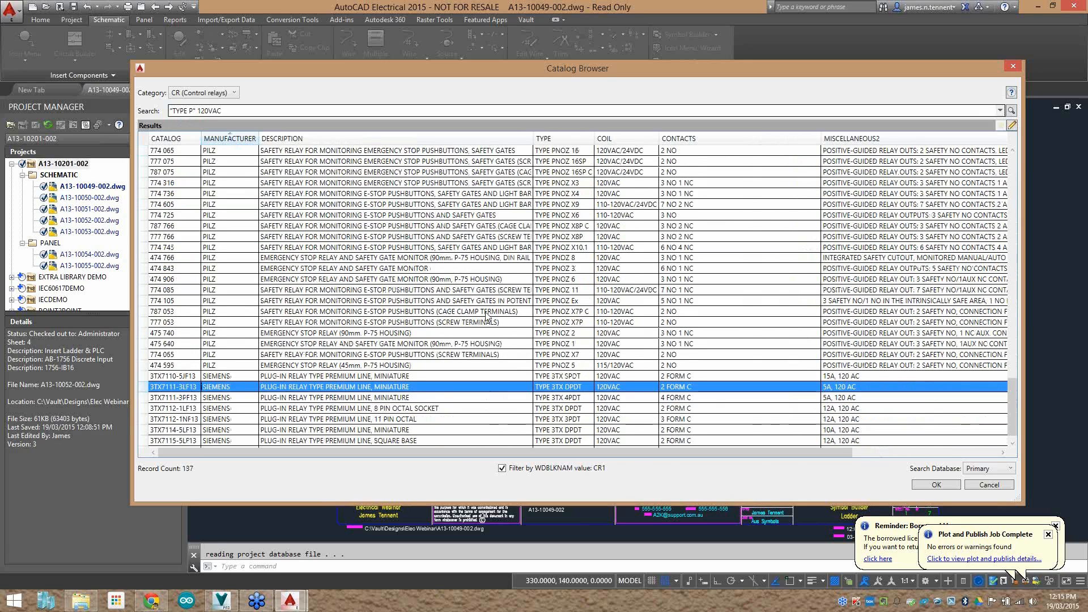
# Assign the AB 700-P200A1 relay with 2 NO contacts to the coil from the catalog results.
pyautogui.scroll(10, 487, 212)
pyautogui.scroll(14, 486, 207)
pyautogui.click(672, 175)
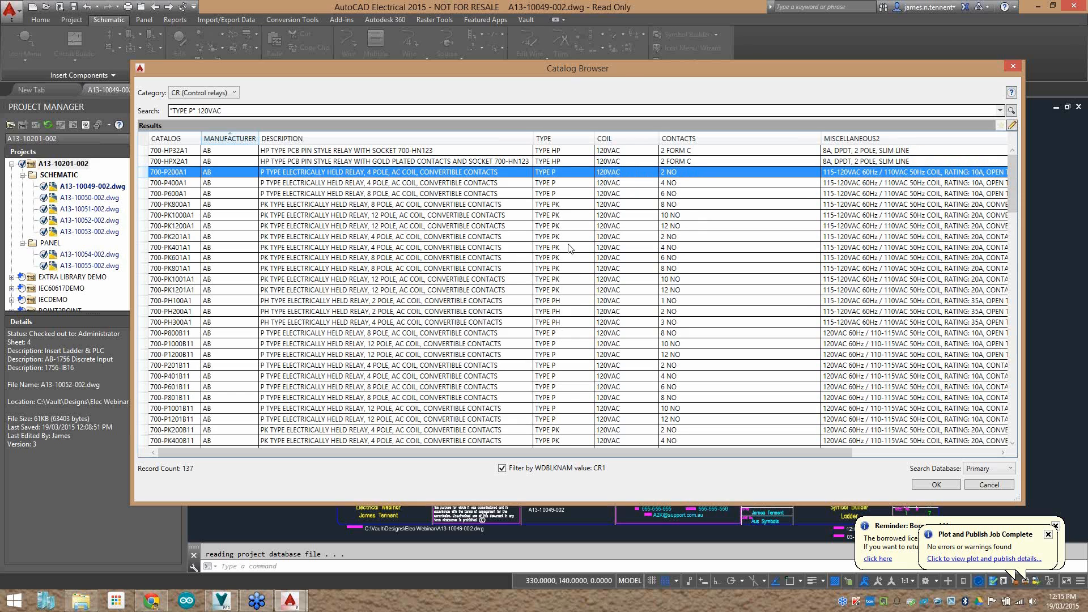
pyautogui.moveTo(614, 74); pyautogui.dragTo(570, 90)
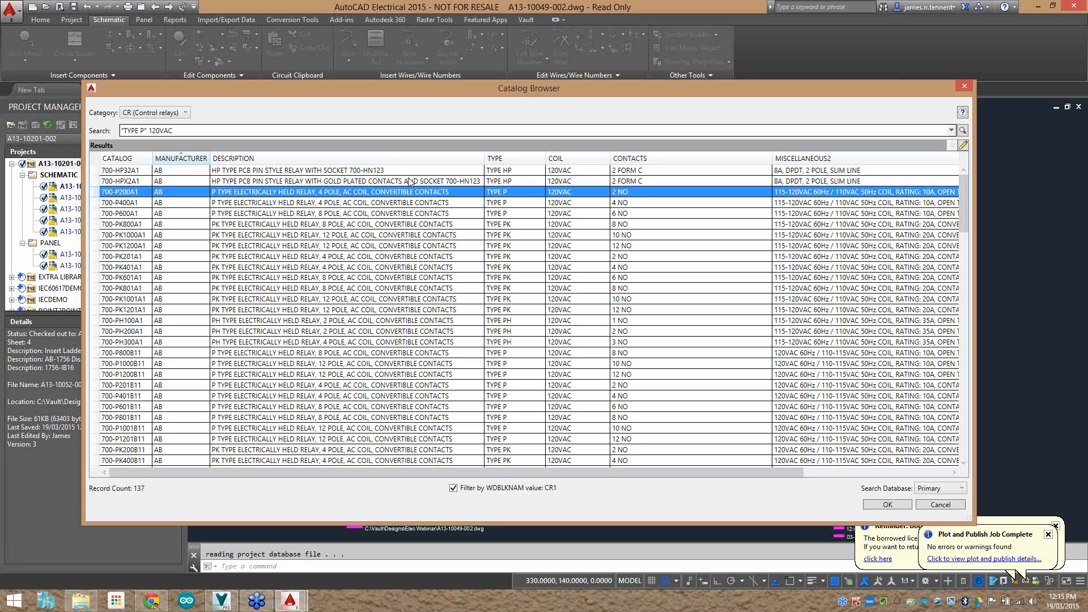
pyautogui.click(903, 505)
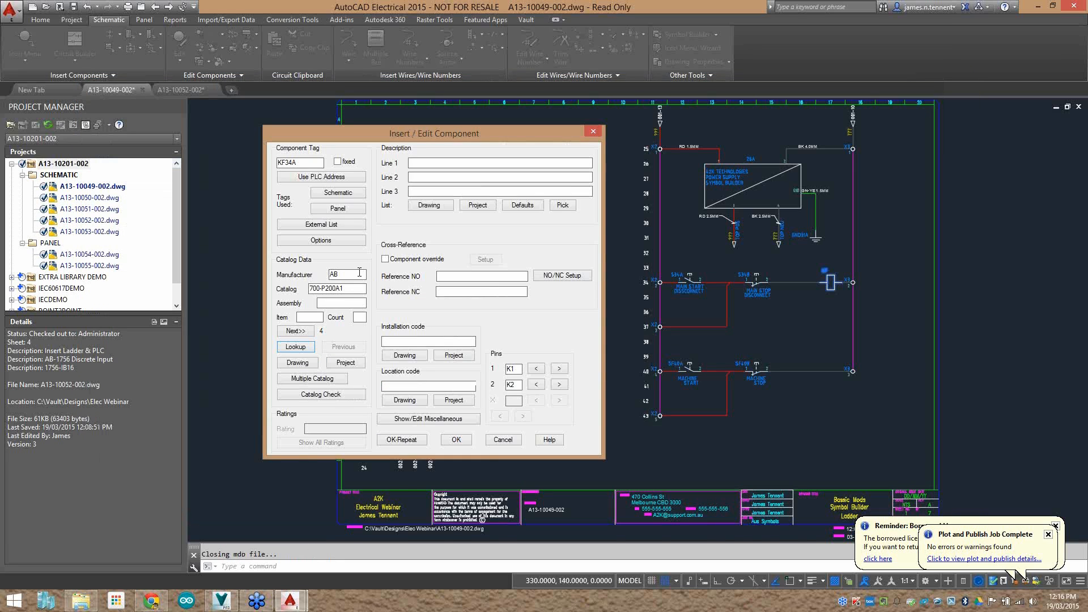
# Check the manufacturer, catalog number and two pin values filled in for the relay coil.
pyautogui.click(360, 272)
pyautogui.press('Tab')
pyautogui.click(520, 368)
pyautogui.doubleClick(516, 385)
pyautogui.moveTo(460, 139); pyautogui.dragTo(571, 131)
pyautogui.moveTo(458, 280); pyautogui.dragTo(404, 288)
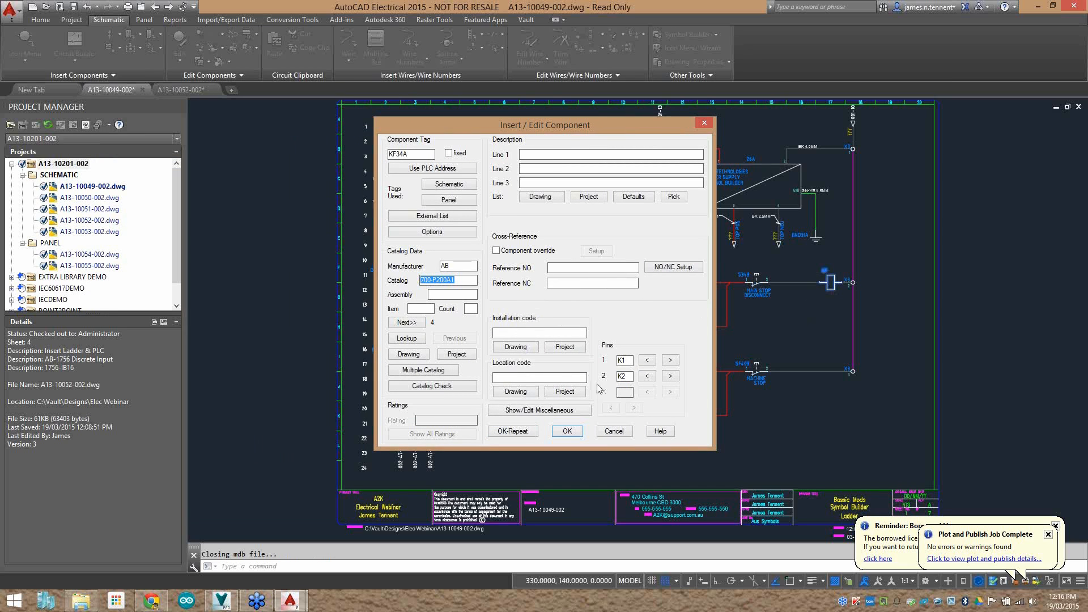
pyautogui.doubleClick(624, 360)
pyautogui.doubleClick(624, 376)
pyautogui.click(625, 359)
pyautogui.click(630, 376)
pyautogui.click(523, 154)
pyautogui.write('atch 1')
pyautogui.press('Tab')
pyautogui.click(549, 152)
pyautogui.moveTo(549, 152); pyautogui.dragTo(519, 154)
pyautogui.press('BackSpace')
# Fill the relay coil's description lines with the default EMERGENCY|STOP entry from wd_desc.wdd.
pyautogui.click(640, 198)
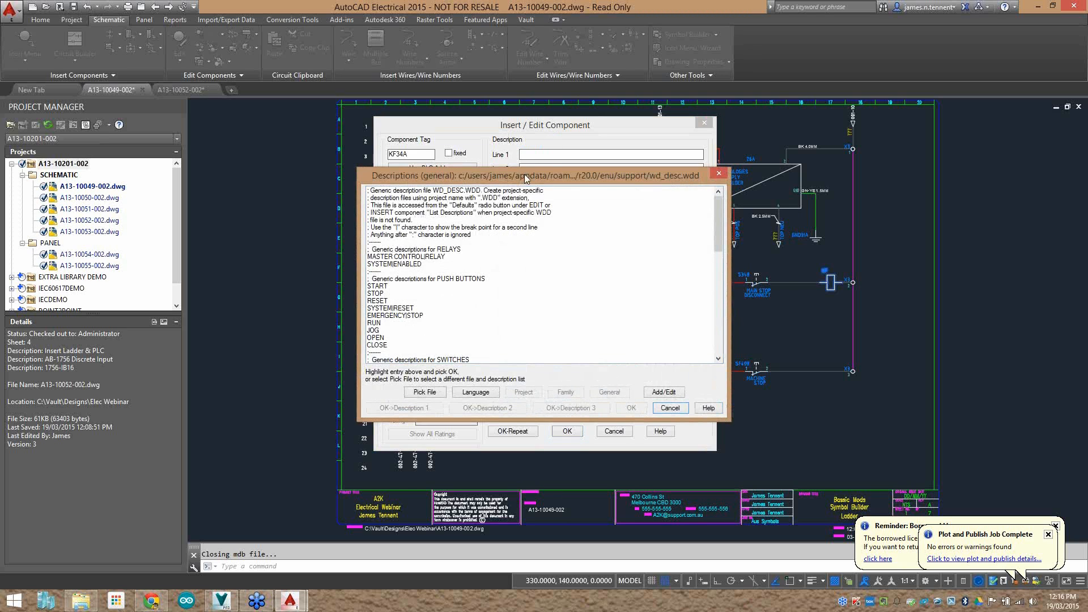
pyautogui.moveTo(565, 176); pyautogui.dragTo(568, 113)
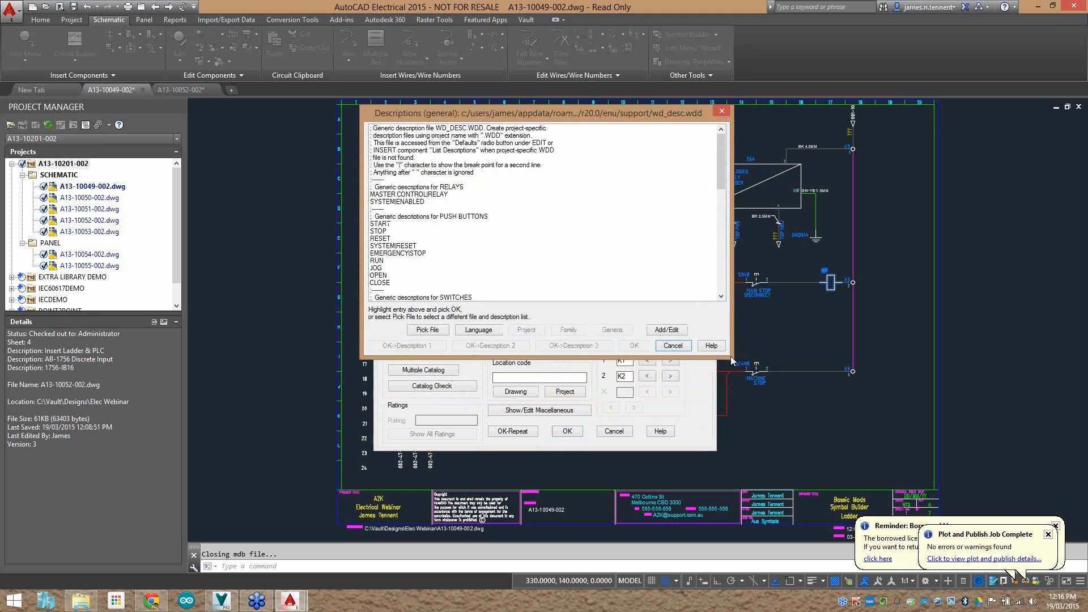
pyautogui.click(401, 246)
pyautogui.scroll(-1, 426, 267)
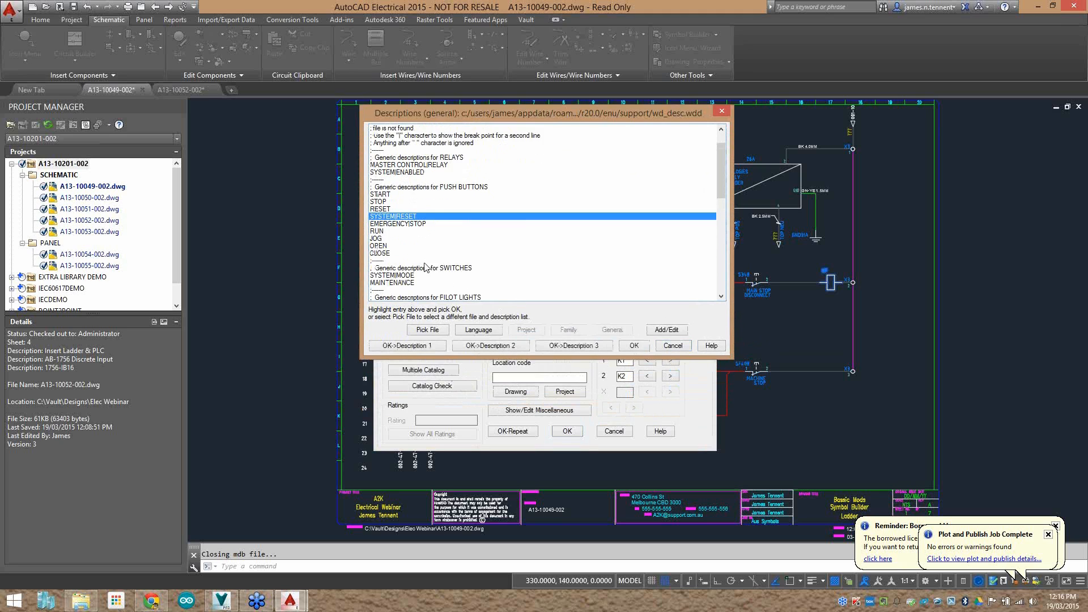
pyautogui.scroll(-2, 423, 255)
pyautogui.scroll(2, 408, 238)
pyautogui.click(397, 224)
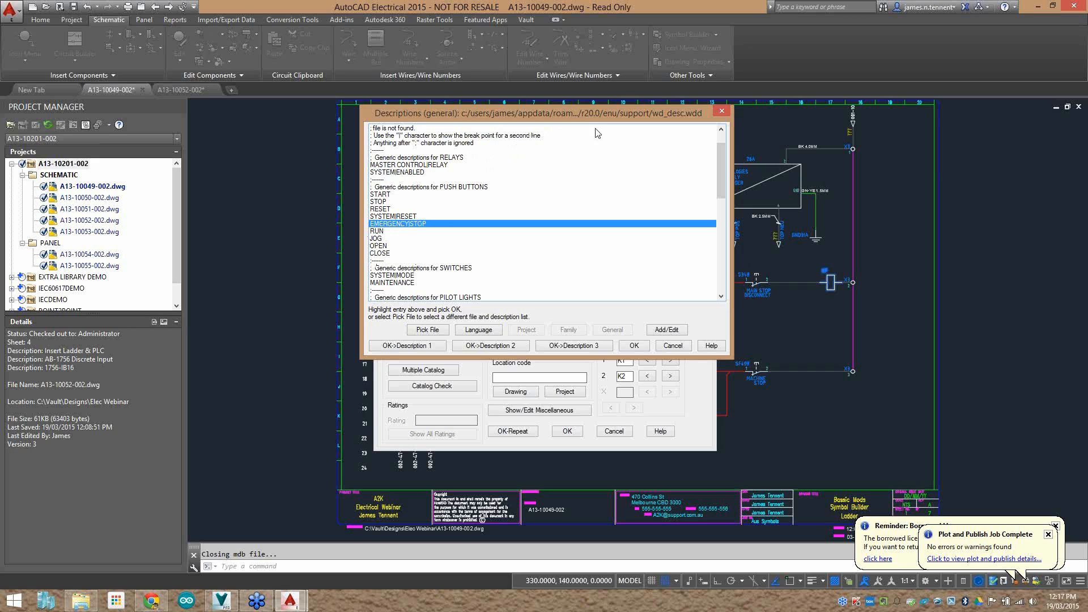
pyautogui.moveTo(587, 115)
pyautogui.mouseDown()
pyautogui.moveTo(630, 243)
pyautogui.moveTo(589, 134)
pyautogui.mouseUp()
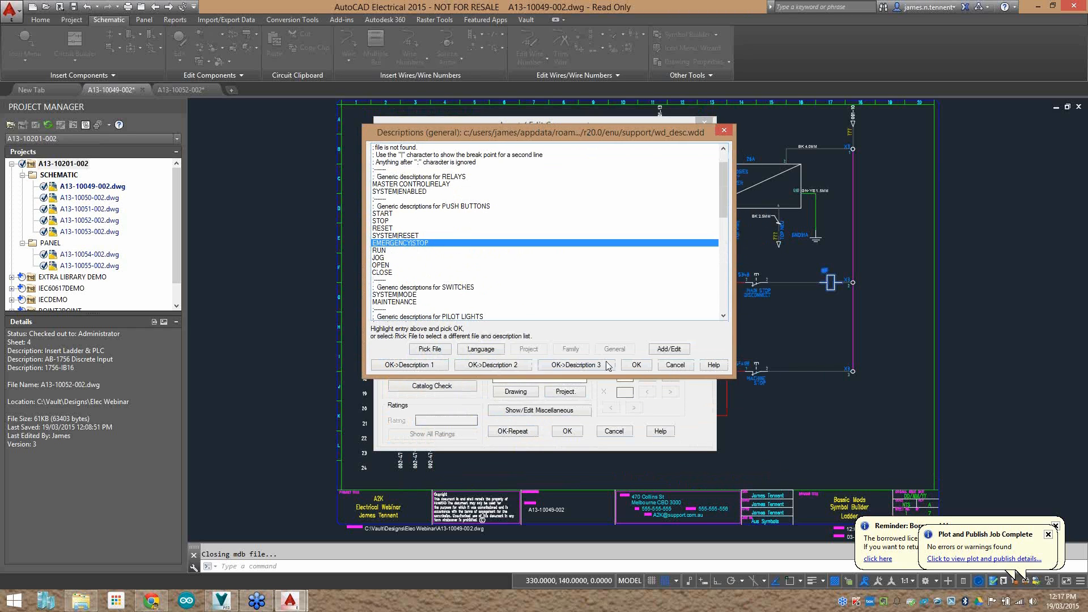
pyautogui.click(638, 366)
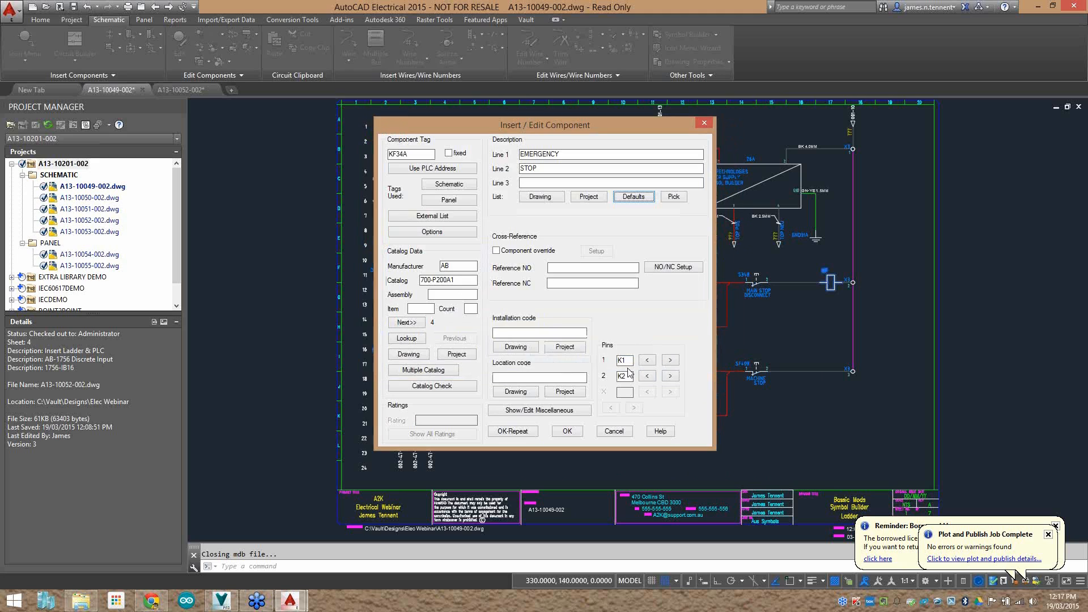
# View the project-wide description pick list for control relays and close it without choosing an entry.
pyautogui.moveTo(570, 155); pyautogui.dragTo(472, 179)
pyautogui.click(589, 197)
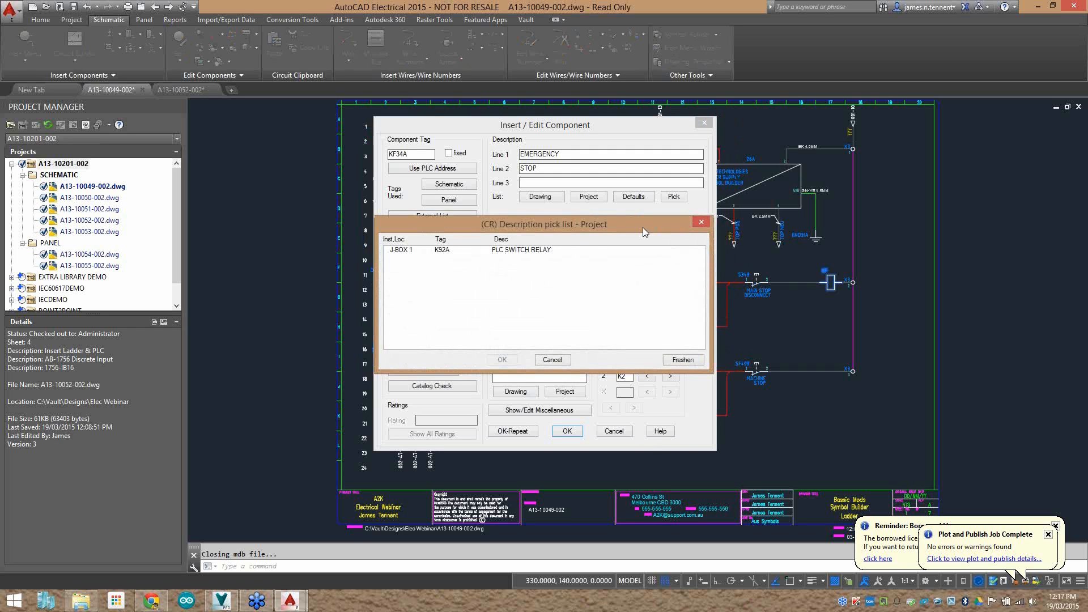
pyautogui.click(703, 222)
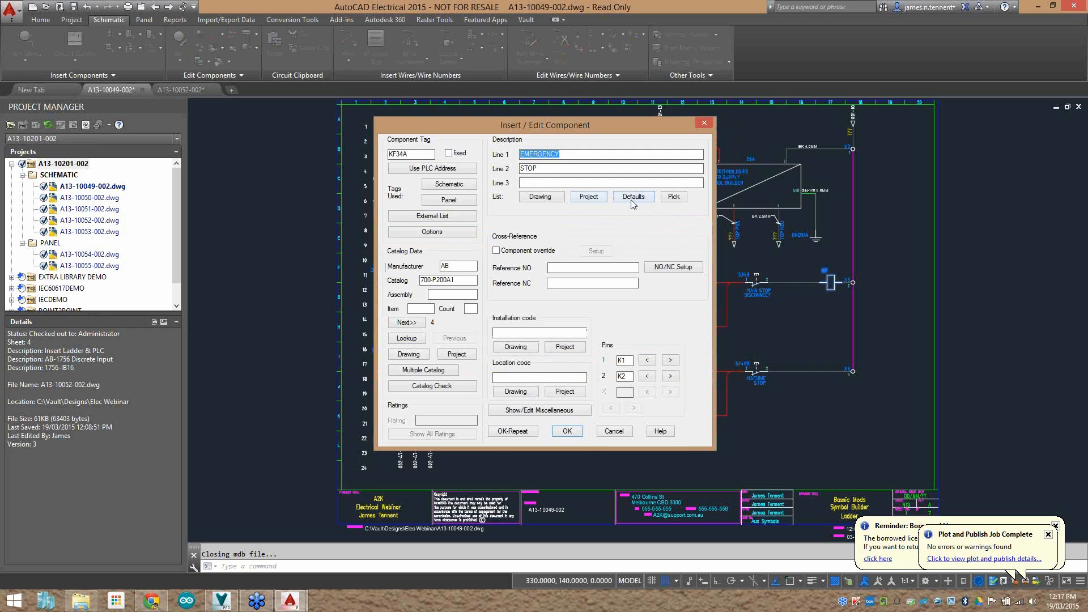
# Replace the relay coil's description with the German NOTABSCHALTUNG entry from the default descriptions in wd_desc.wdd.
pyautogui.click(631, 198)
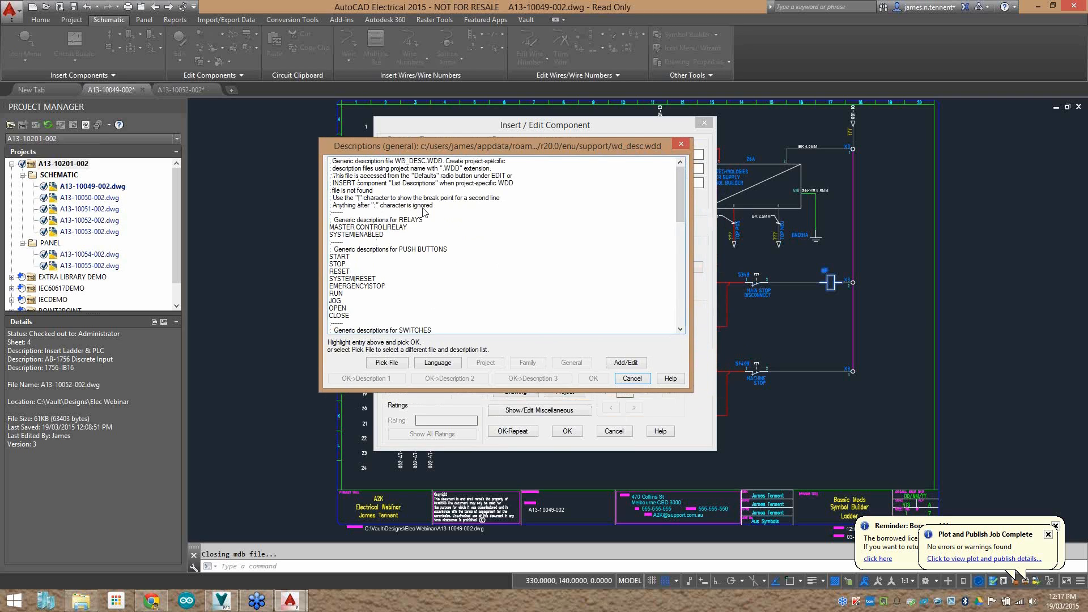
pyautogui.click(382, 276)
pyautogui.scroll(-15, 397, 295)
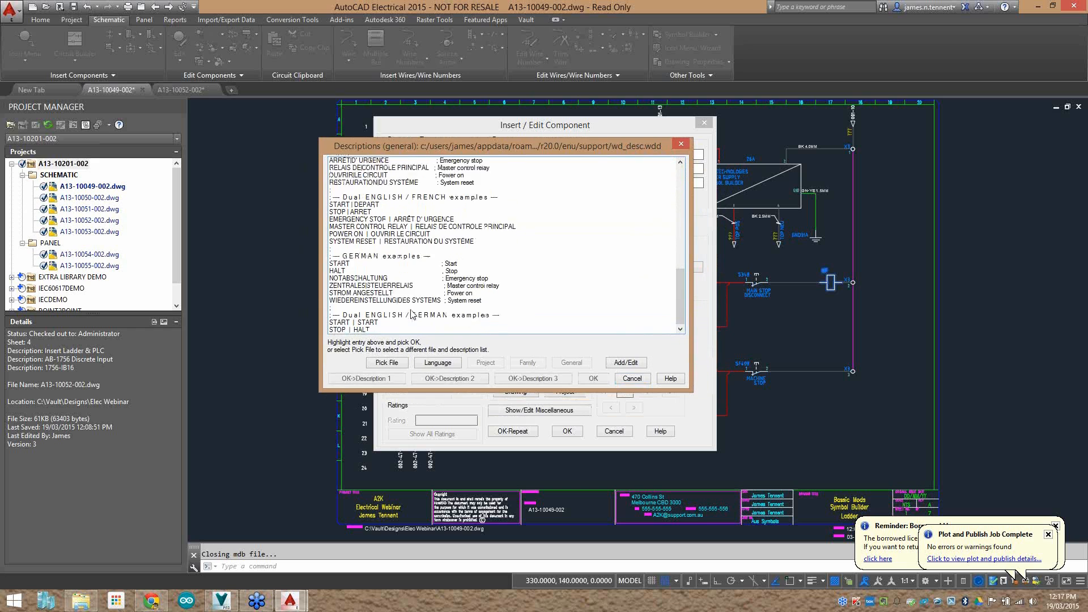
pyautogui.scroll(4, 413, 314)
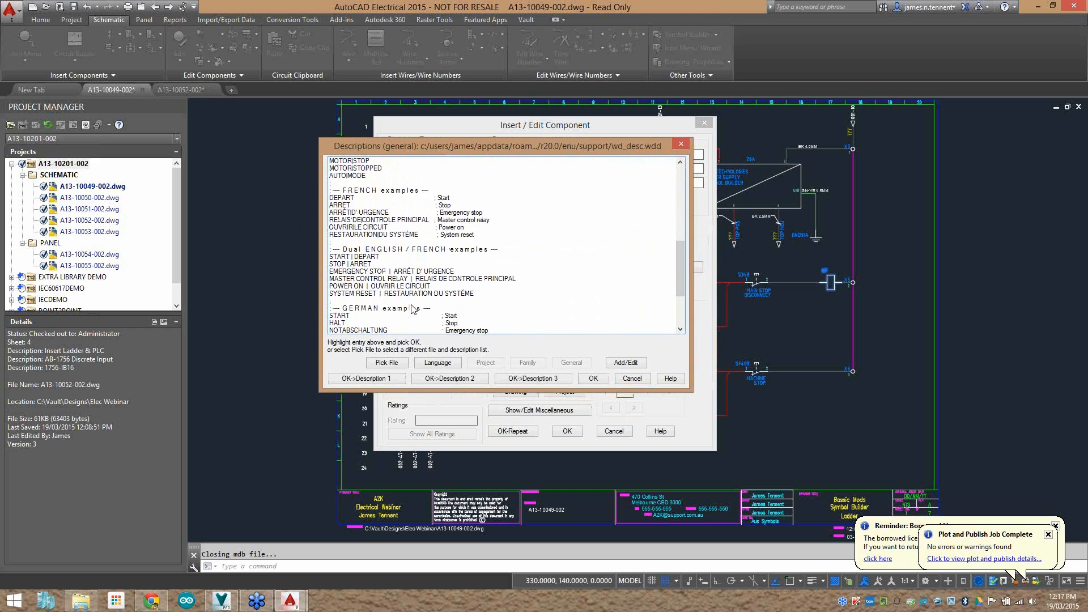
pyautogui.scroll(-1, 422, 311)
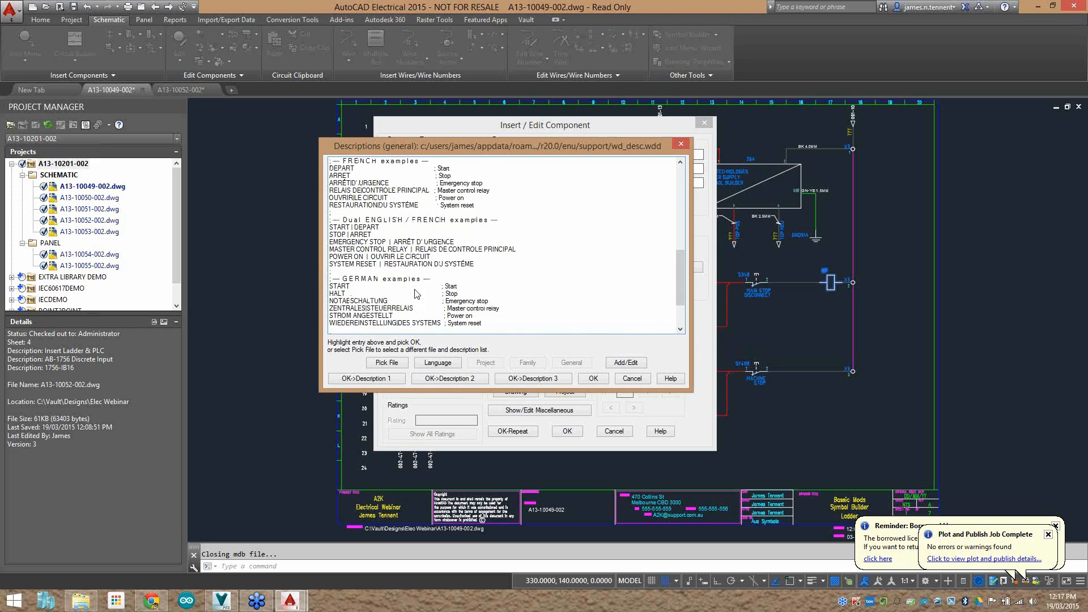
pyautogui.click(383, 301)
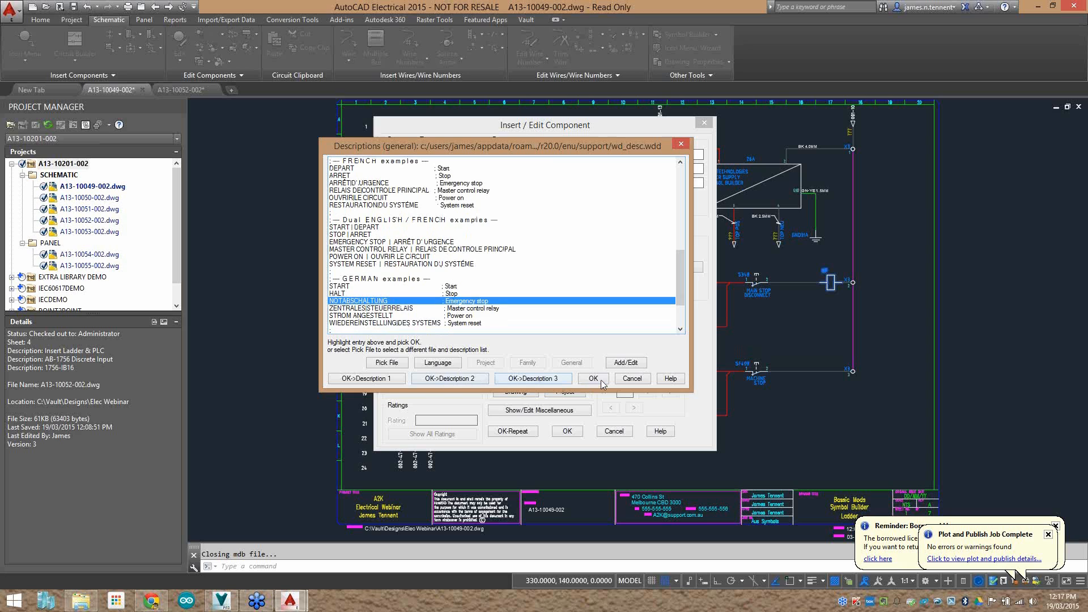
pyautogui.click(601, 383)
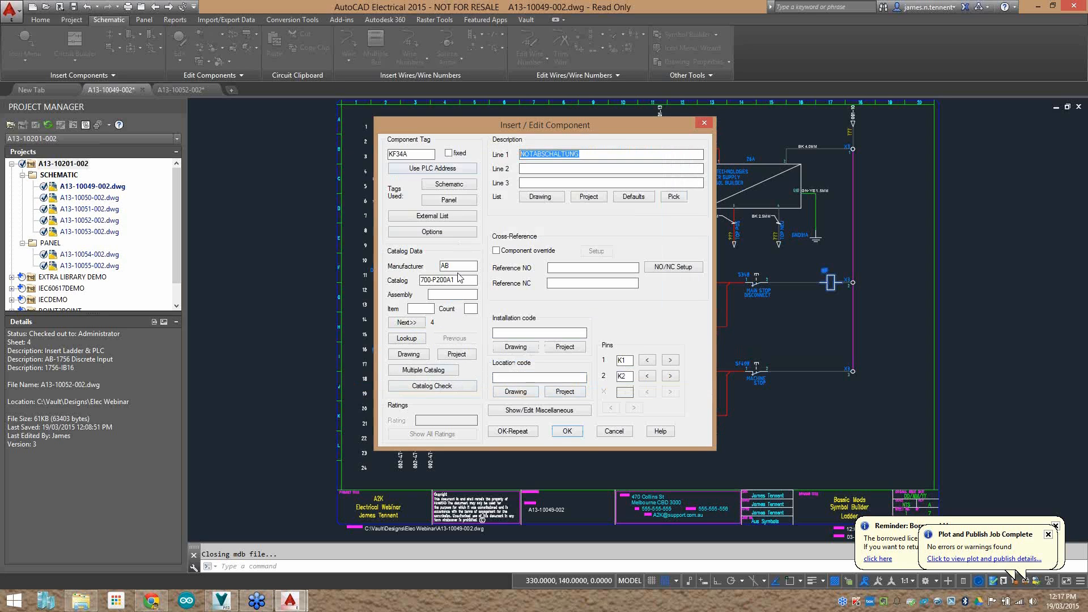
# Put the push-button entry EMERGENCY|STOP from the default descriptions back into the coil's description lines.
pyautogui.click(644, 199)
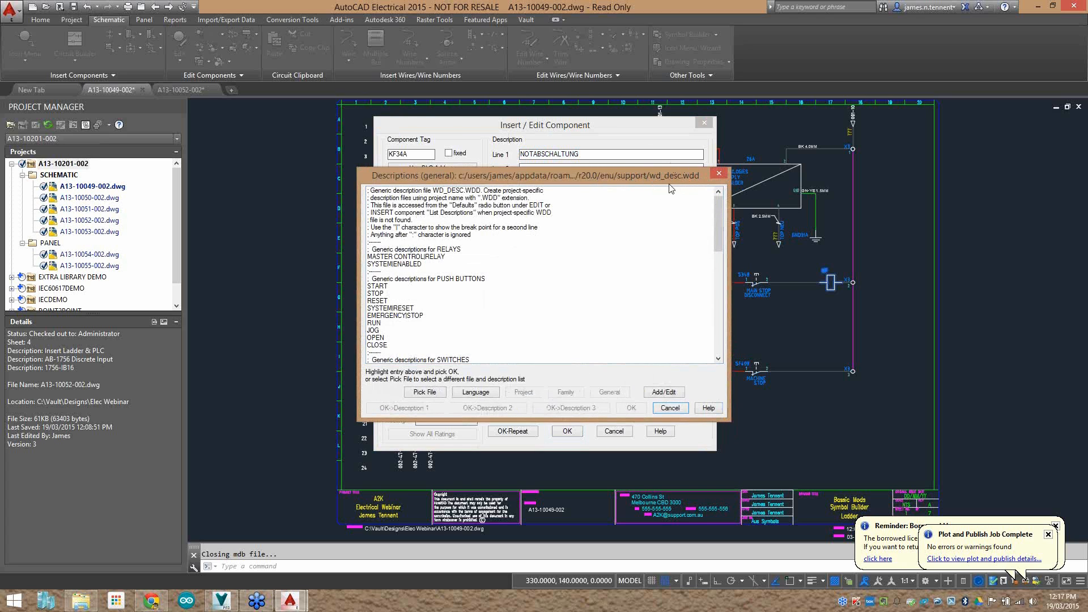
pyautogui.click(382, 322)
pyautogui.scroll(-15, 432, 336)
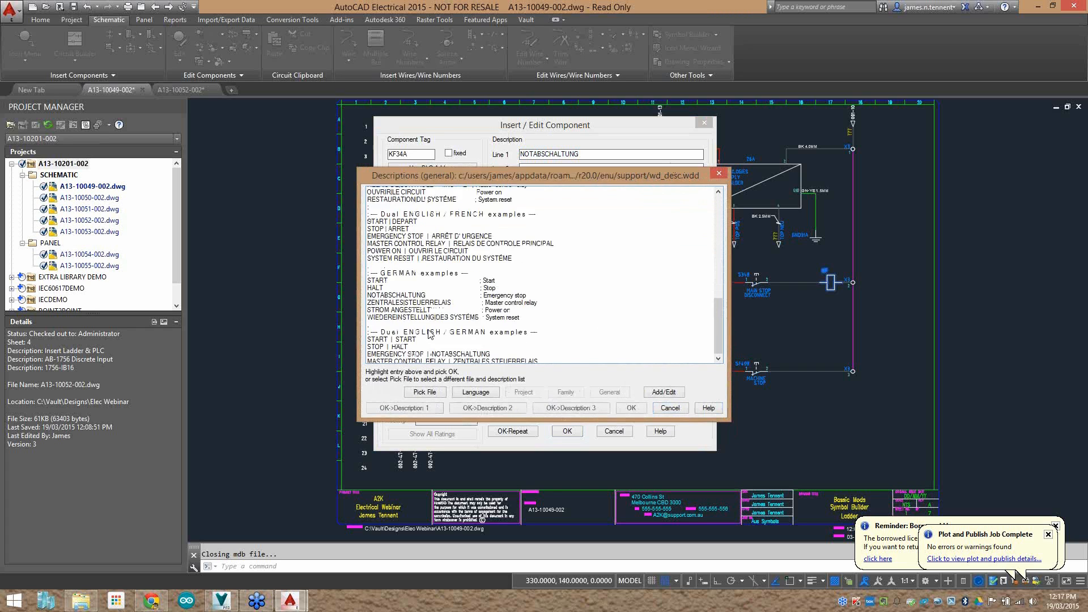
pyautogui.scroll(15, 432, 336)
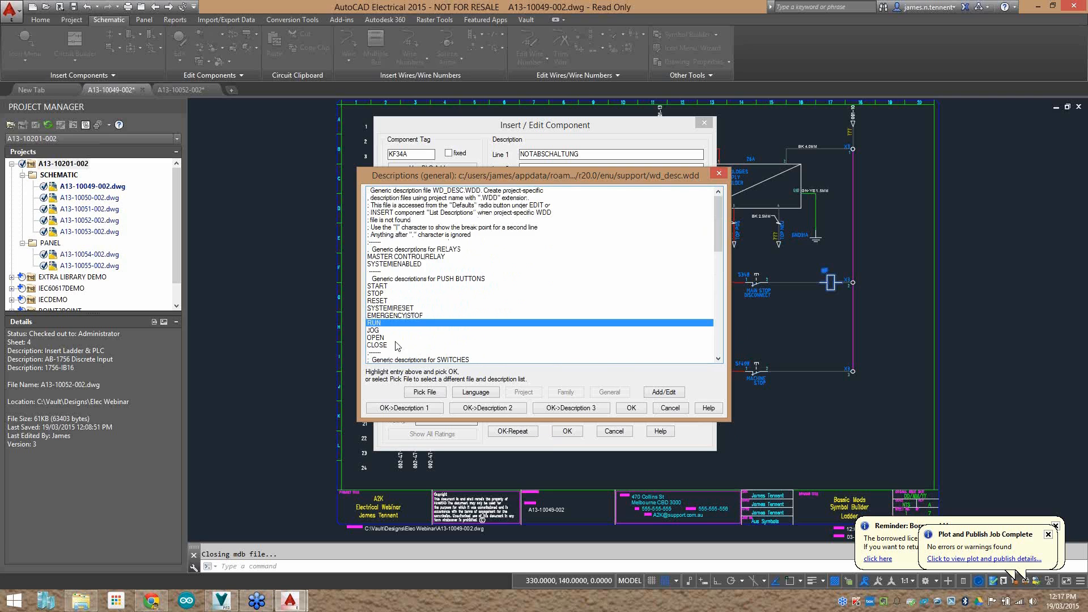
pyautogui.press('Up')
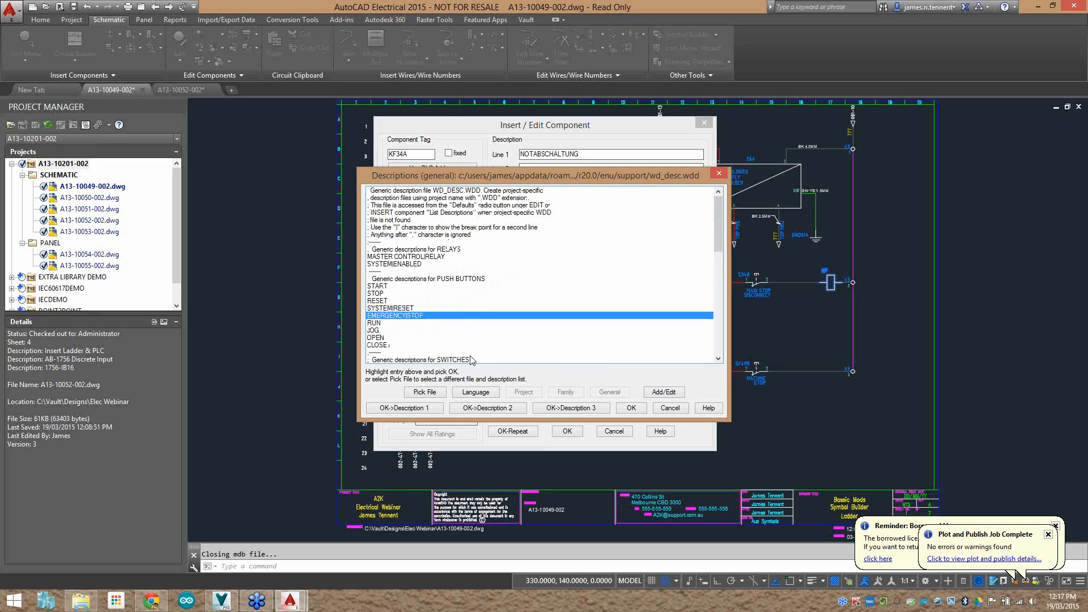
pyautogui.click(630, 407)
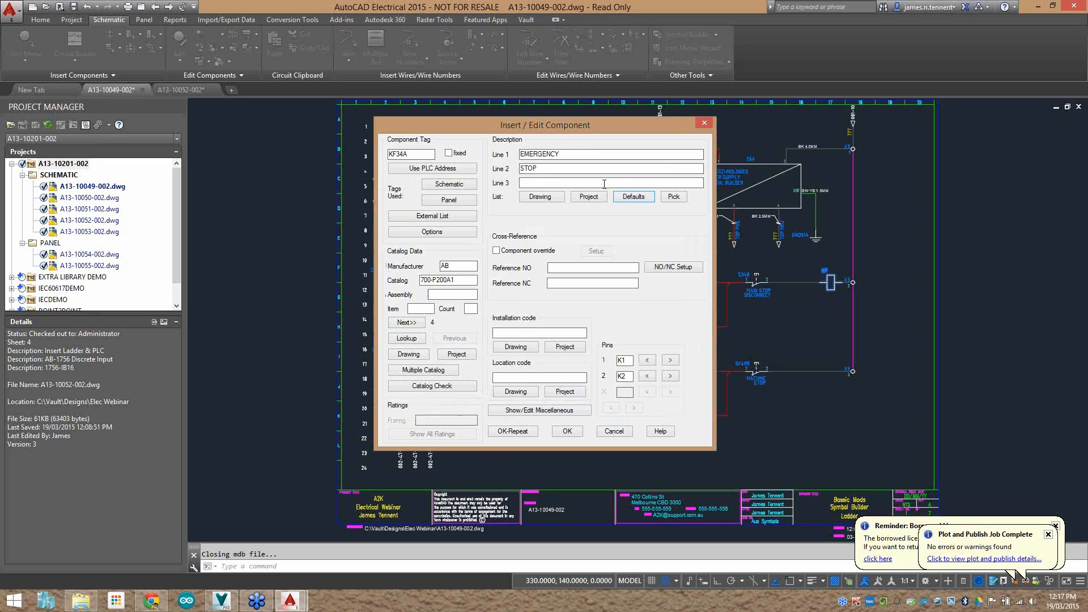
# Clear the coil's two filled description lines and enter LATCH 1 as the first line.
pyautogui.doubleClick(568, 154)
pyautogui.press('Delete')
pyautogui.press('Tab')
pyautogui.press('Delete')
pyautogui.click(537, 155)
pyautogui.write('latch')
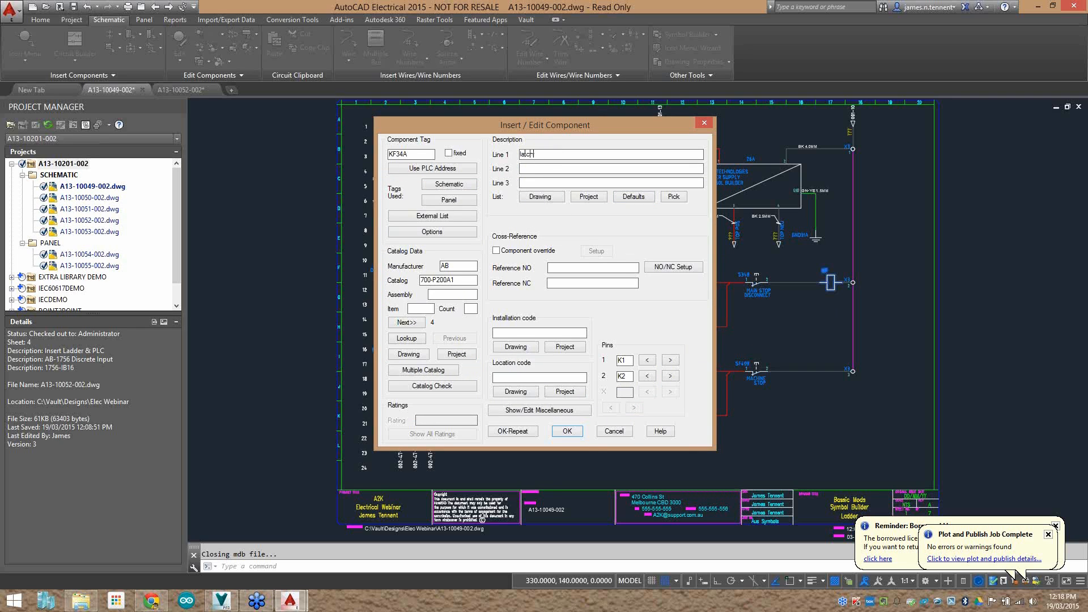
pyautogui.write(' 1')
pyautogui.press('Tab')
# Set the coil's component tag to R1, mark it as fixed, and finish inserting the coil.
pyautogui.doubleClick(408, 154)
pyautogui.write('R1')
pyautogui.click(448, 153)
pyautogui.moveTo(411, 154); pyautogui.dragTo(364, 152)
pyautogui.moveTo(491, 130)
pyautogui.mouseDown()
pyautogui.moveTo(503, 240)
pyautogui.moveTo(378, 160)
pyautogui.mouseUp()
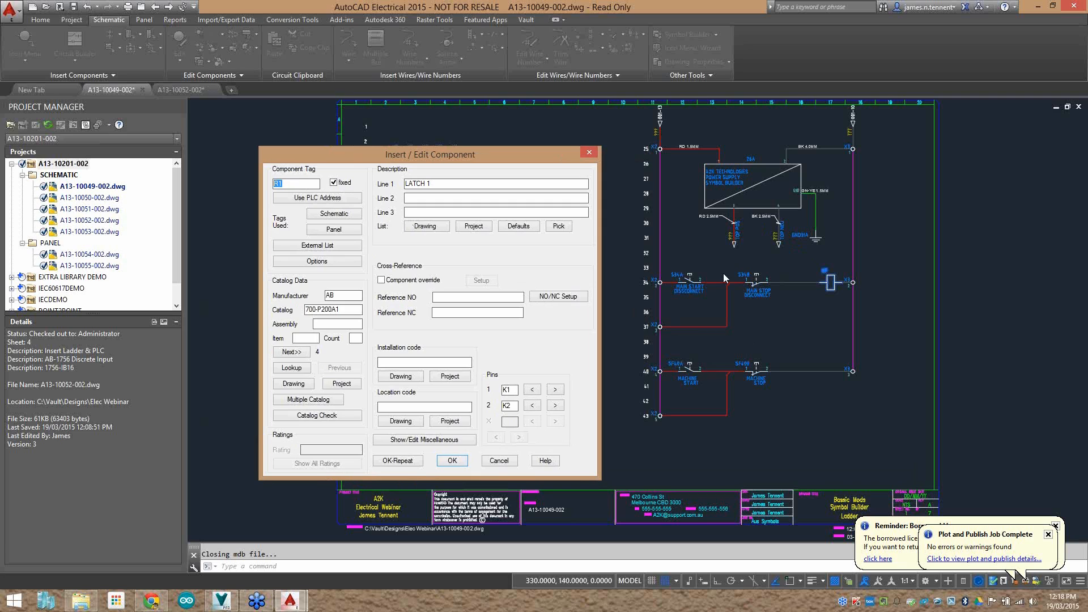
pyautogui.click(317, 183)
pyautogui.click(452, 463)
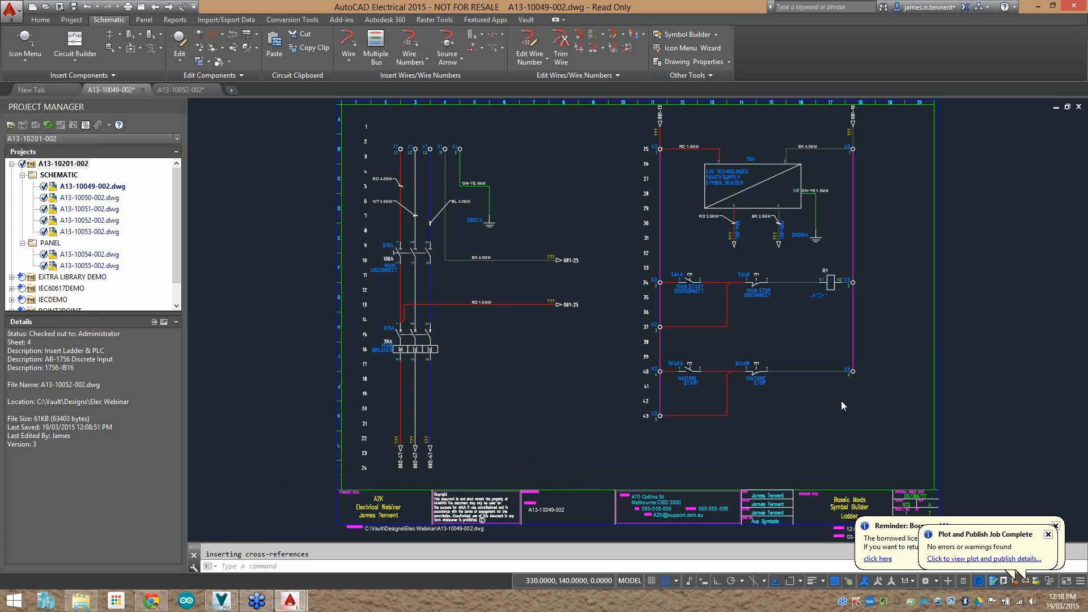
# Turn snap off while using Move/Show Attribute, and view coil R1's attribute list without changing its visibility settings.
pyautogui.moveTo(840, 311); pyautogui.dragTo(795, 305, button='middle')
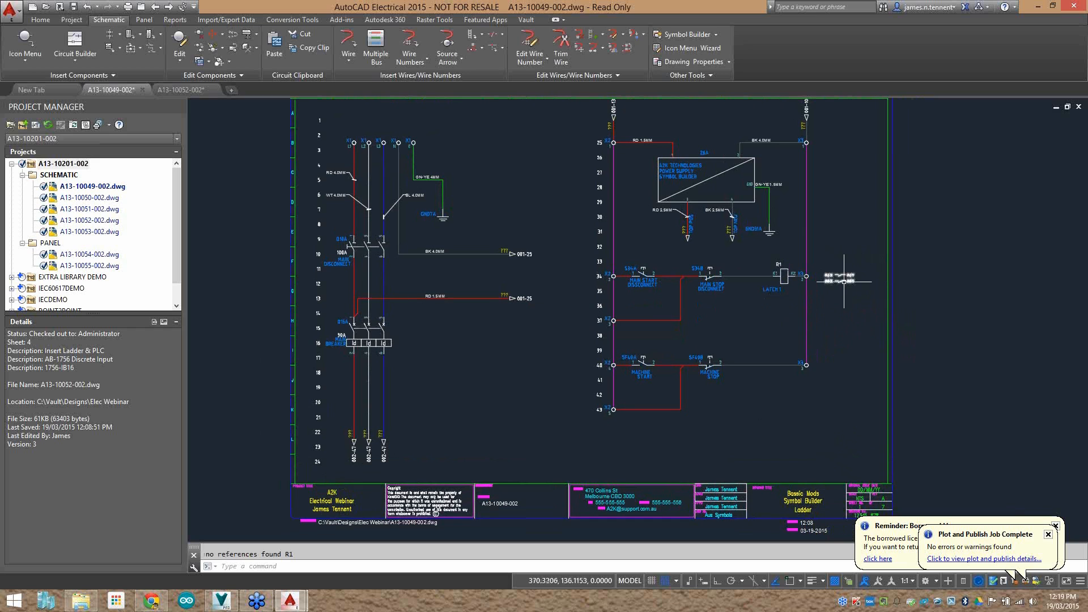
pyautogui.scroll(5, 843, 281)
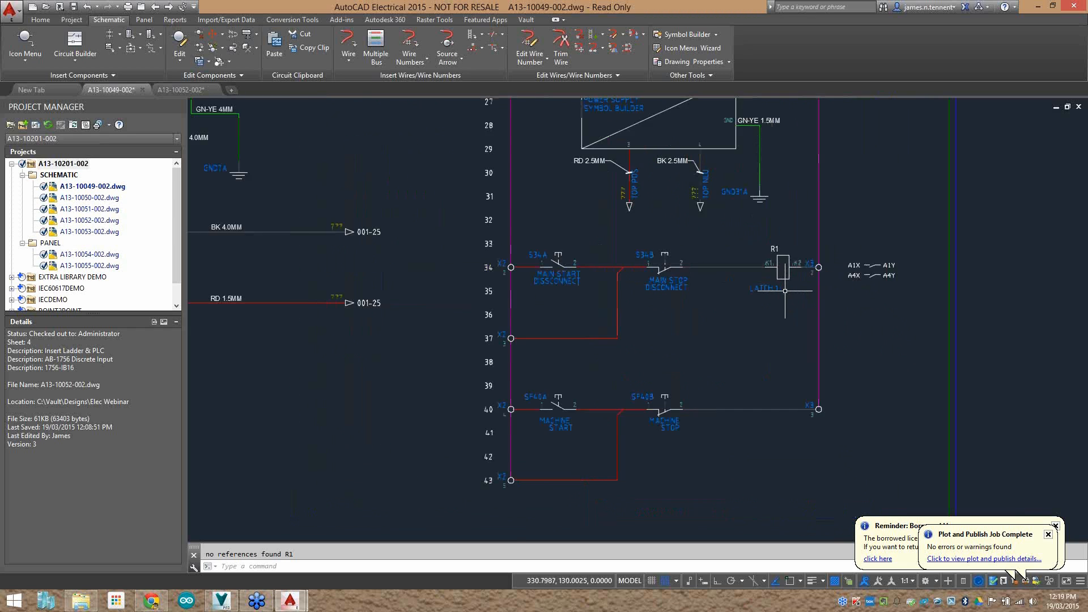
pyautogui.moveTo(770, 279); pyautogui.dragTo(713, 298, button='middle')
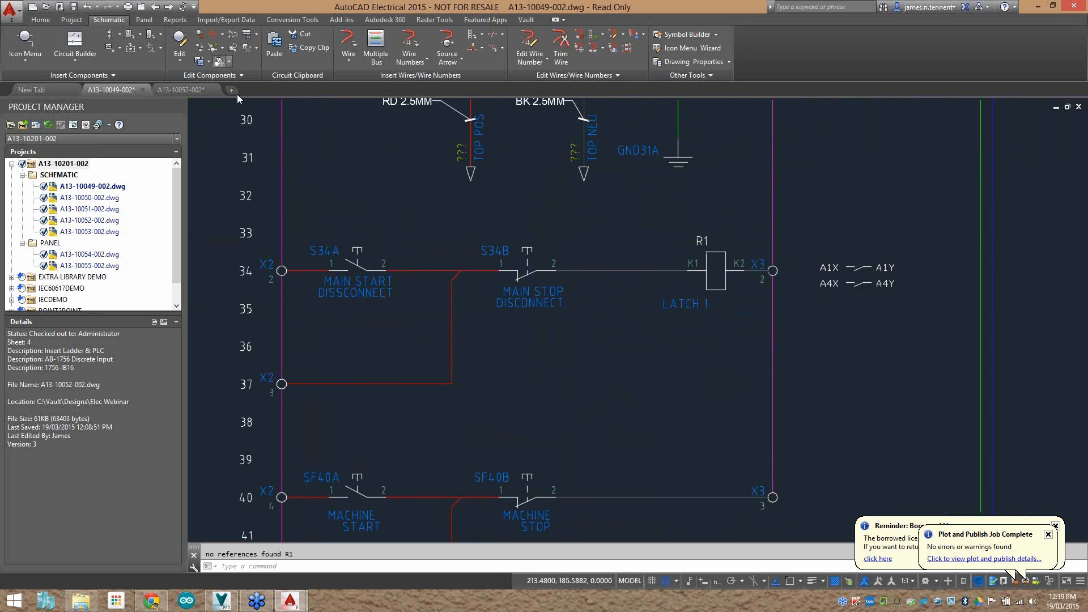
pyautogui.click(229, 61)
pyautogui.click(267, 79)
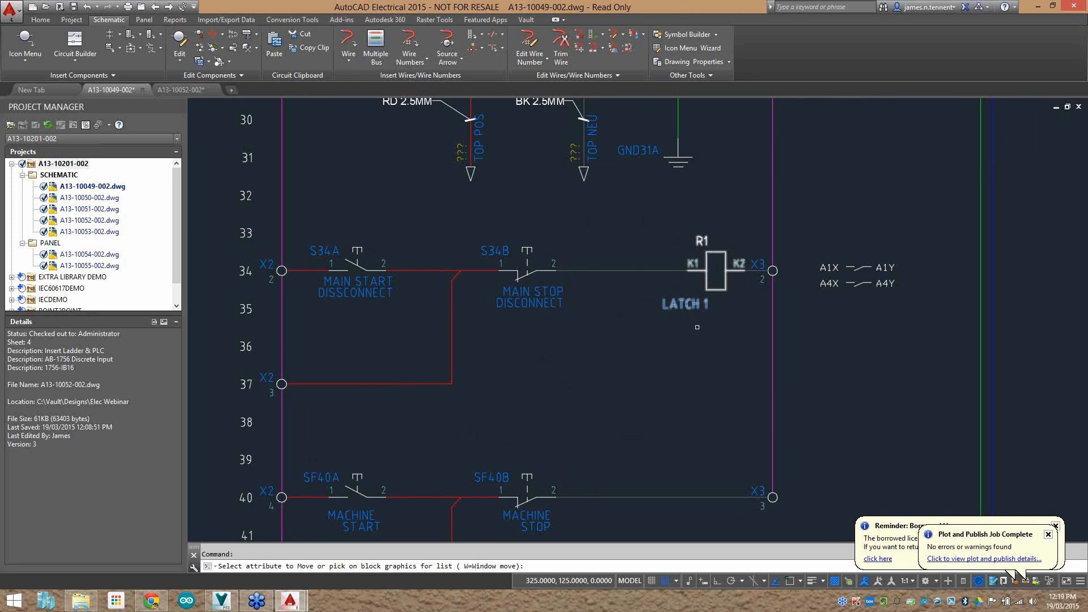
pyautogui.press('Escape')
pyautogui.press('Return')
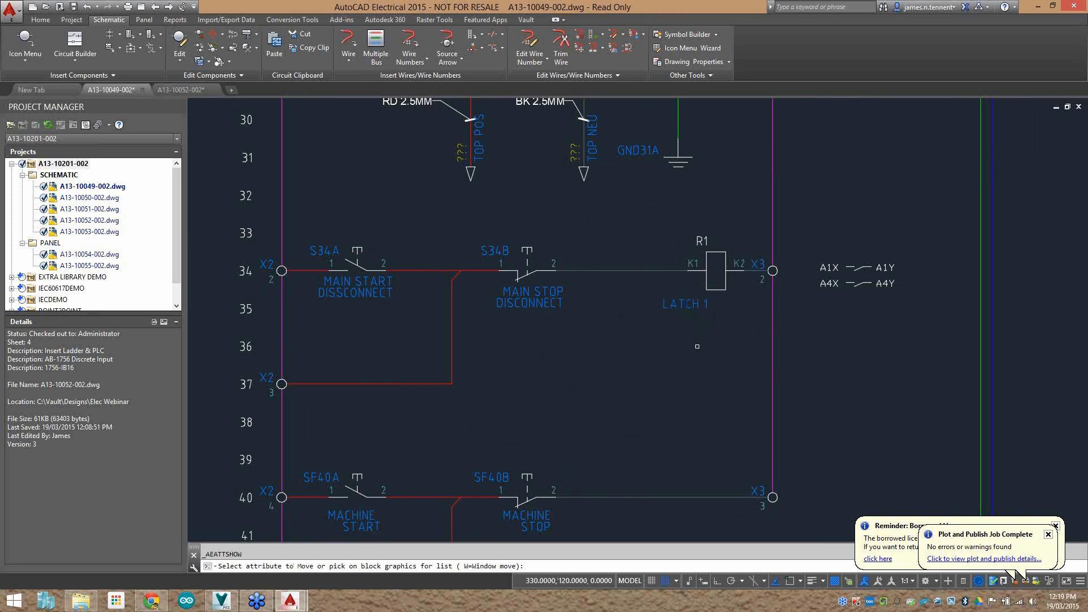
pyautogui.click(665, 582)
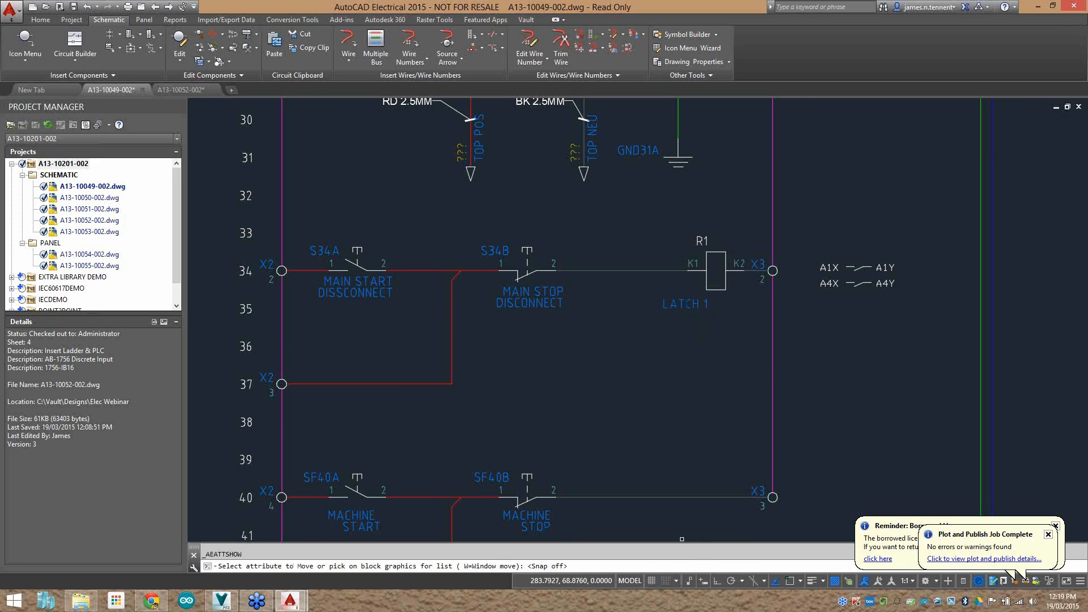
pyautogui.click(696, 271)
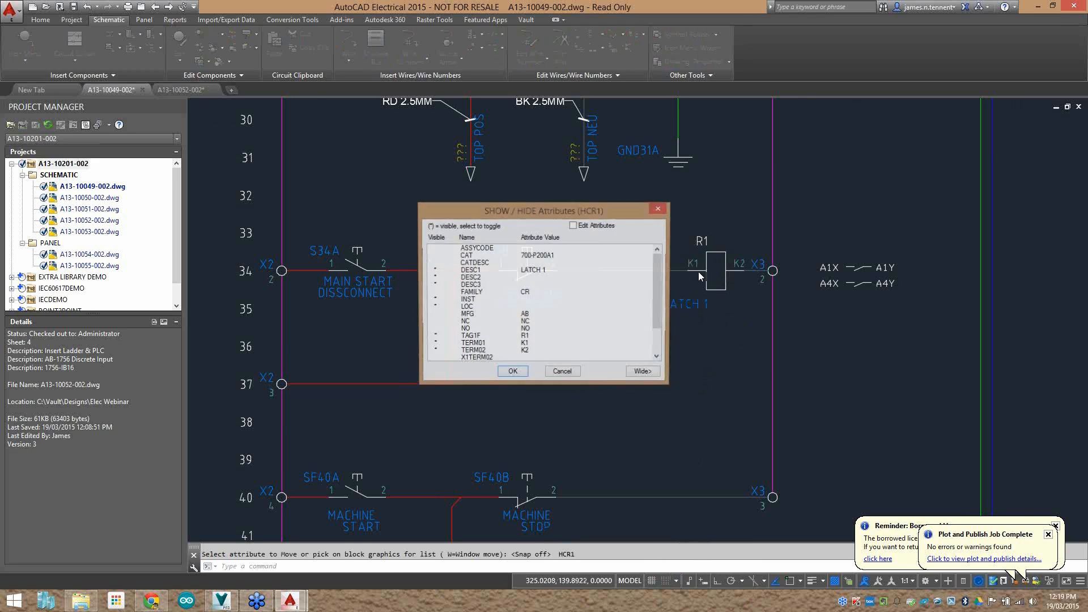
pyautogui.click(512, 372)
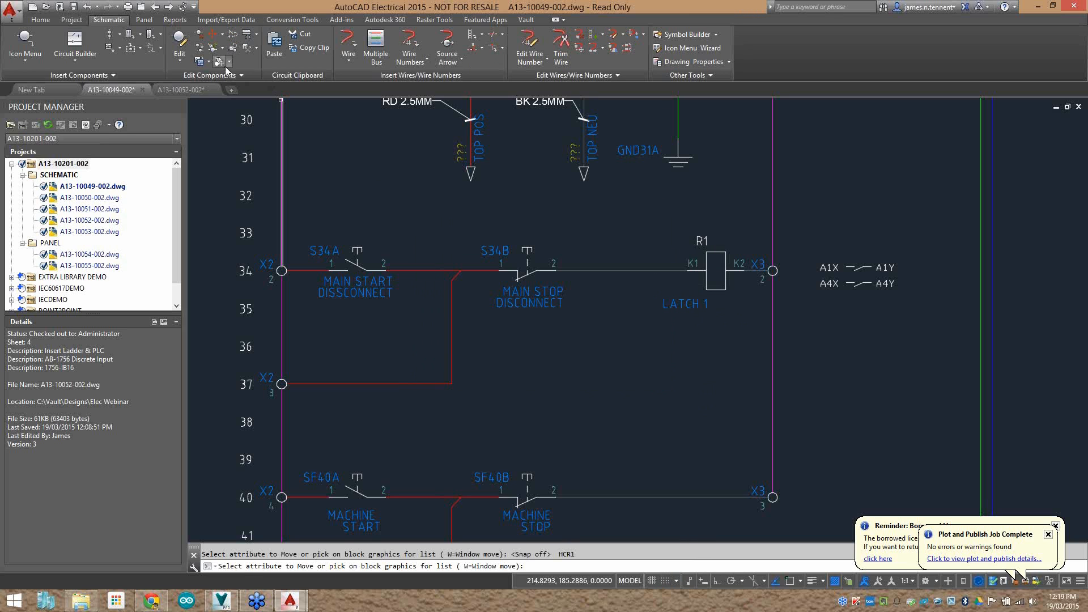
# Move the LATCH 1 description text so it sits directly beneath coil R1, and turn snap back on.
pyautogui.click(229, 61)
pyautogui.click(263, 80)
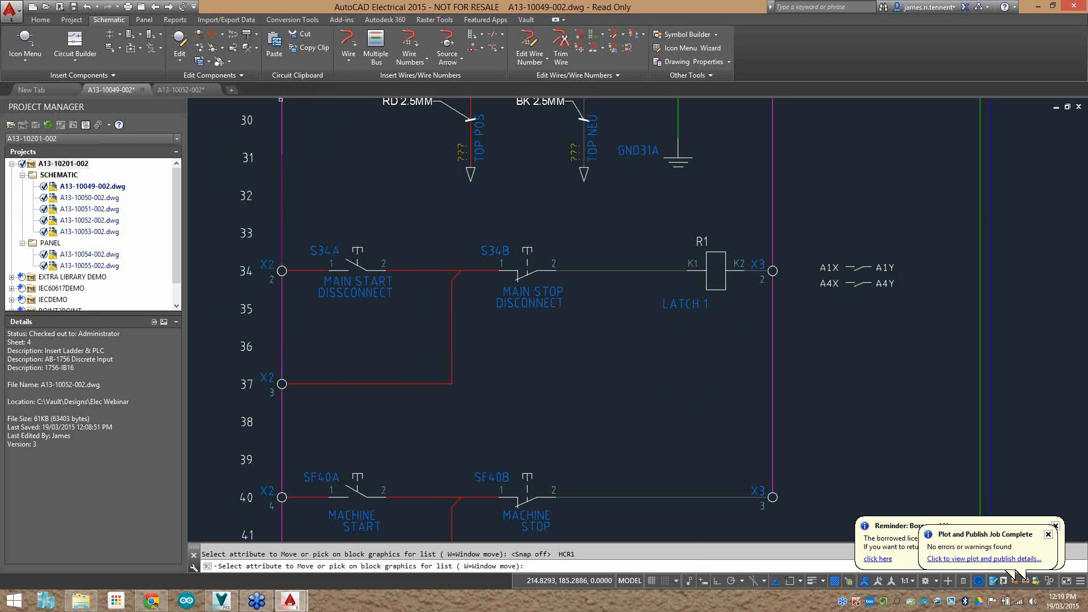
pyautogui.click(681, 300)
pyautogui.rightClick(703, 330)
pyautogui.click(663, 337)
pyautogui.click(691, 338)
pyautogui.press('Escape')
pyautogui.click(665, 580)
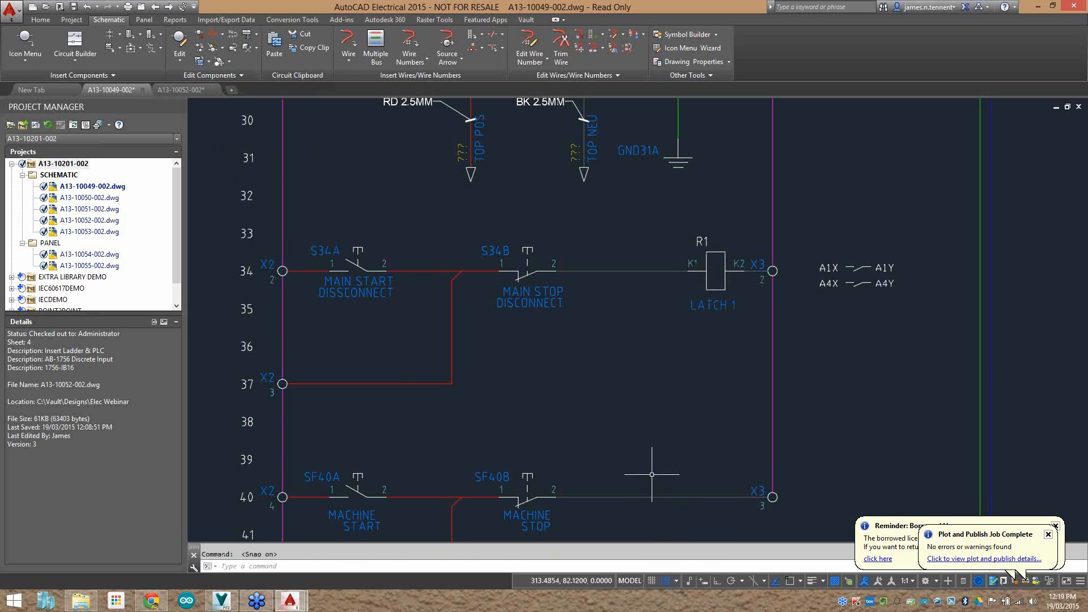
# Examine the start/stop rungs at lines 34 to 43 together with coil R1 and its contact pin list.
pyautogui.moveTo(735, 259); pyautogui.dragTo(745, 232, button='middle')
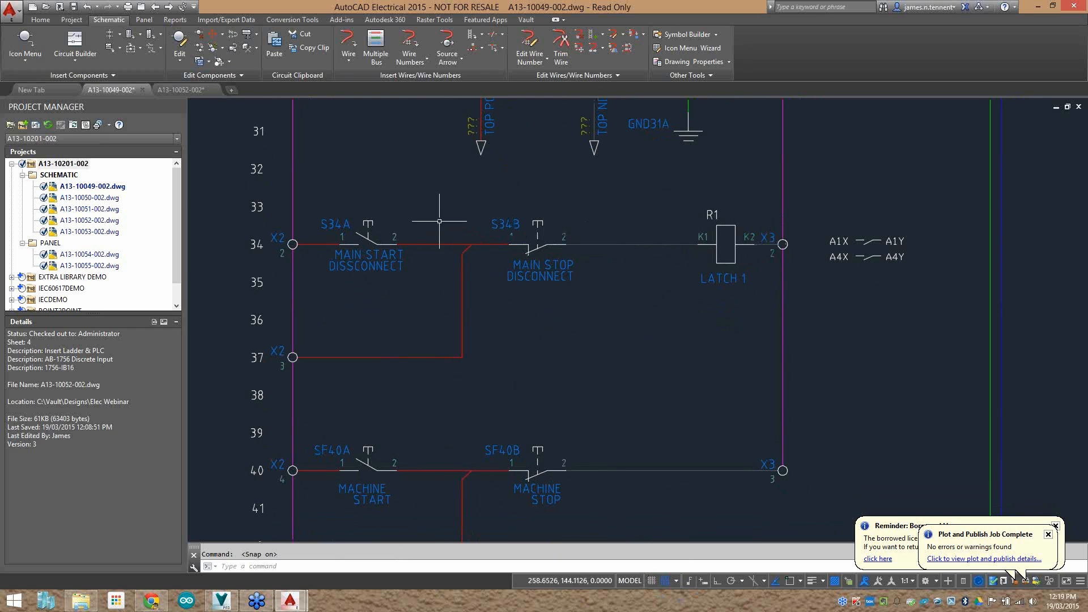
pyautogui.scroll(-2, 699, 276)
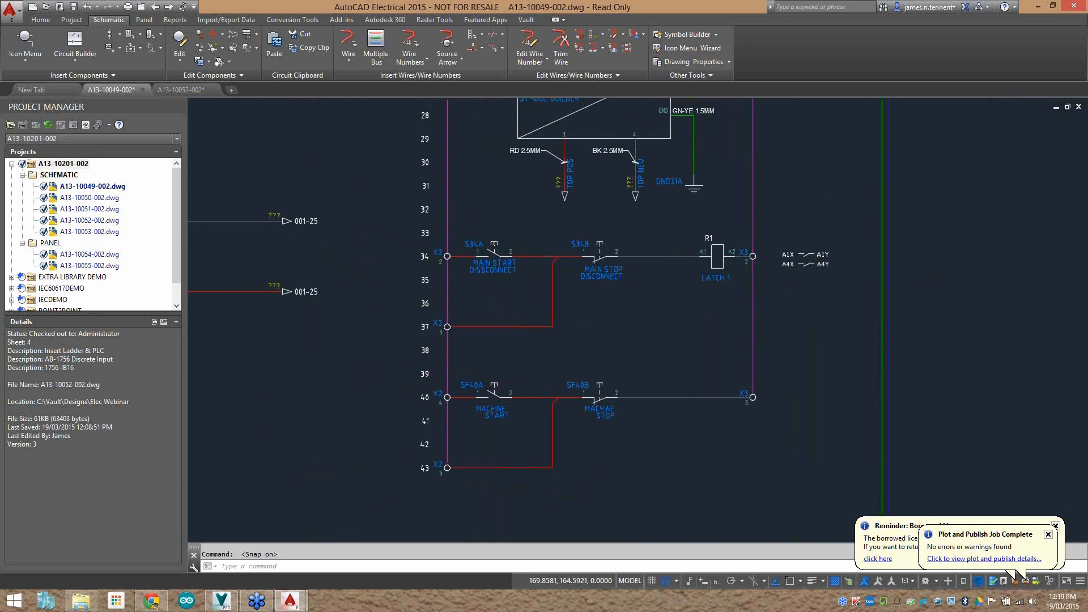
pyautogui.middleClick(550, 218)
pyautogui.middleClick(549, 217)
pyautogui.moveTo(604, 218); pyautogui.dragTo(584, 213, button='middle')
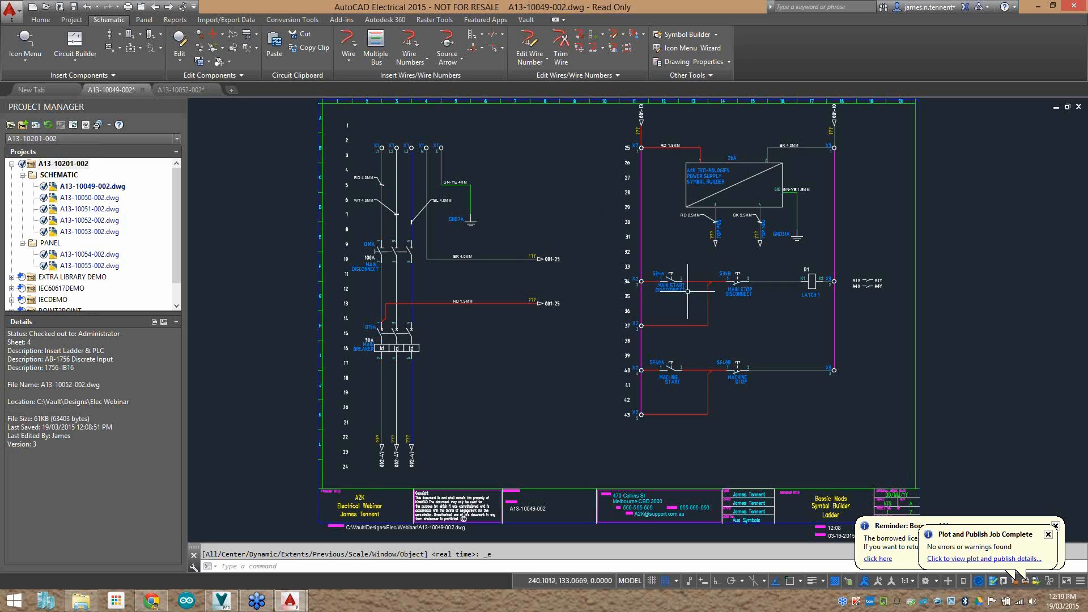
pyautogui.moveTo(755, 329); pyautogui.dragTo(703, 300, button='middle')
pyautogui.scroll(2, 736, 260)
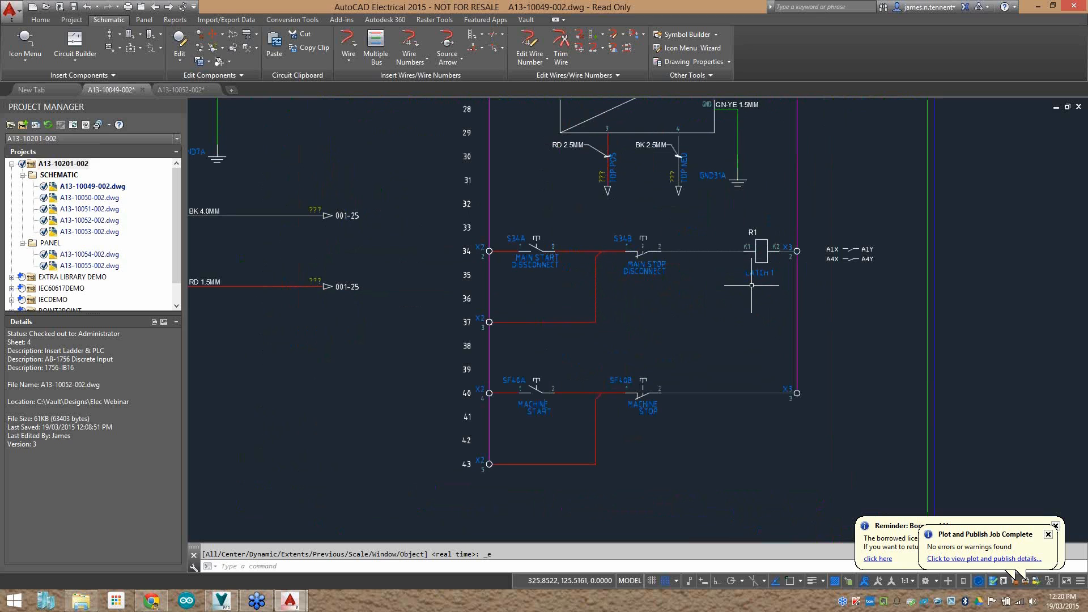
pyautogui.moveTo(752, 201); pyautogui.dragTo(756, 232, button='middle')
pyautogui.moveTo(687, 386); pyautogui.dragTo(692, 350, button='middle')
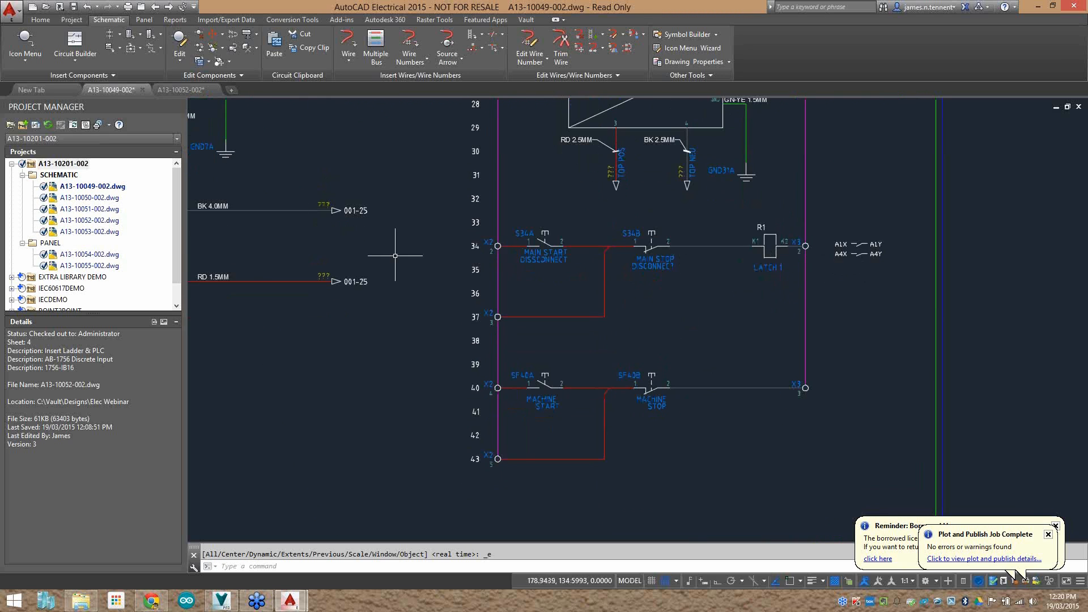
# Insert a normally open relay contact on the line 37 latching branch of the start/stop circuit.
pyautogui.click(33, 46)
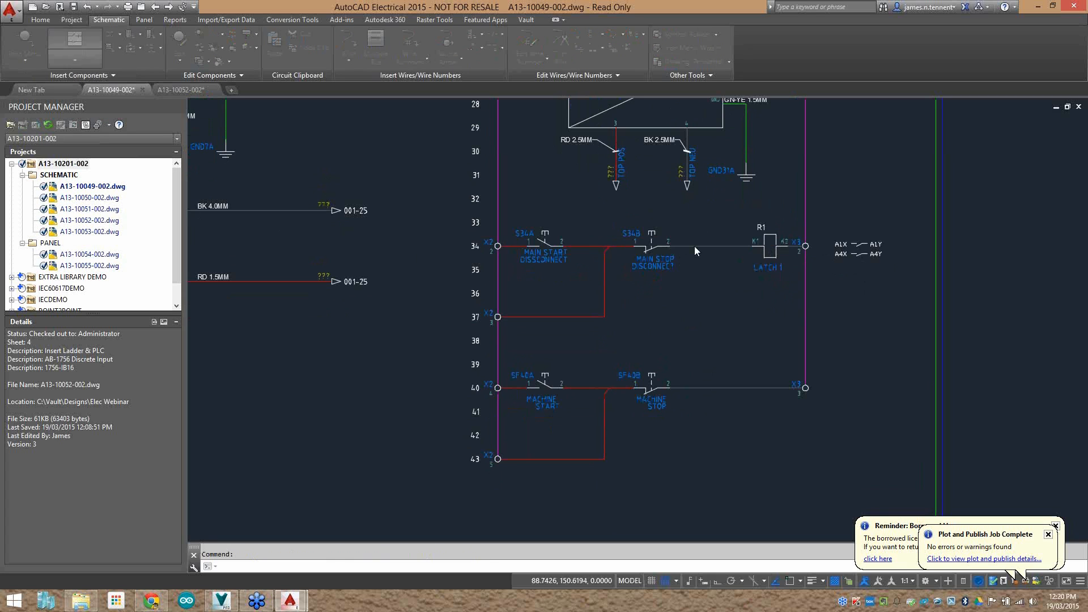
pyautogui.moveTo(644, 143); pyautogui.dragTo(552, 86)
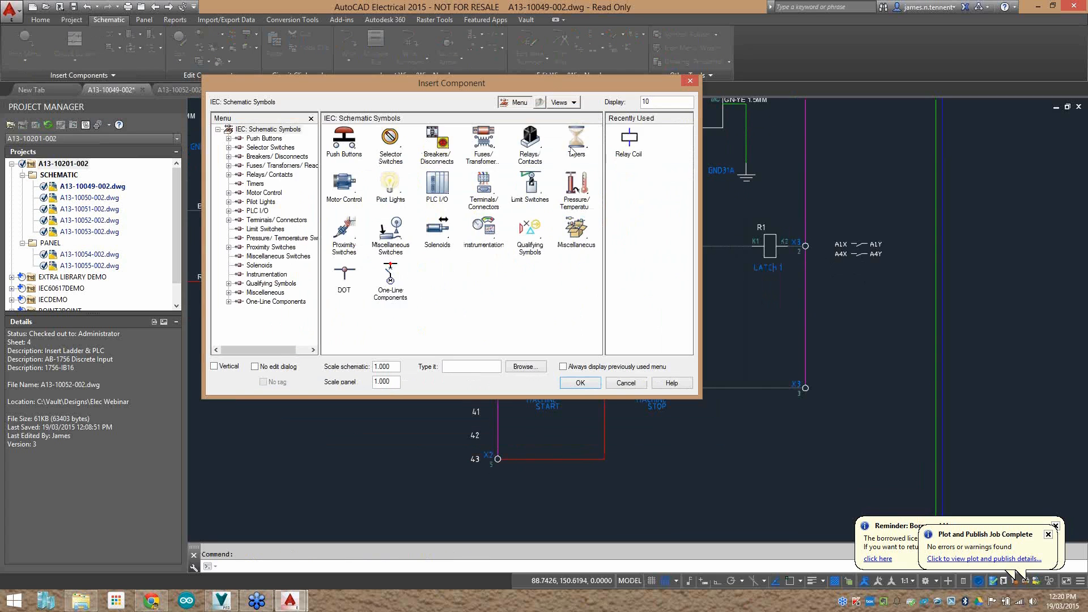
pyautogui.click(530, 139)
pyautogui.click(347, 137)
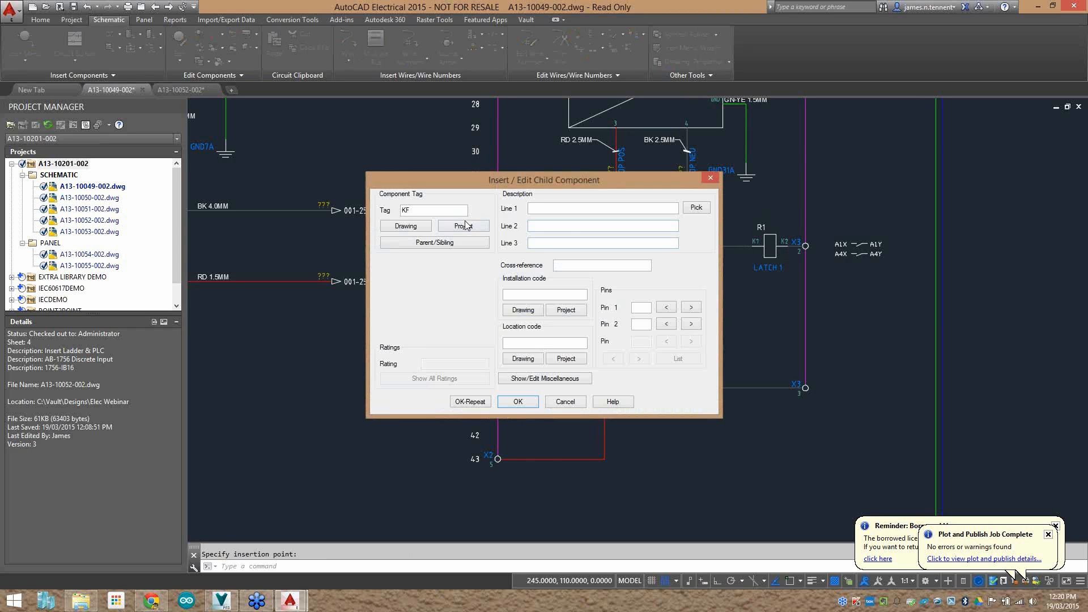
pyautogui.moveTo(583, 180); pyautogui.dragTo(379, 95)
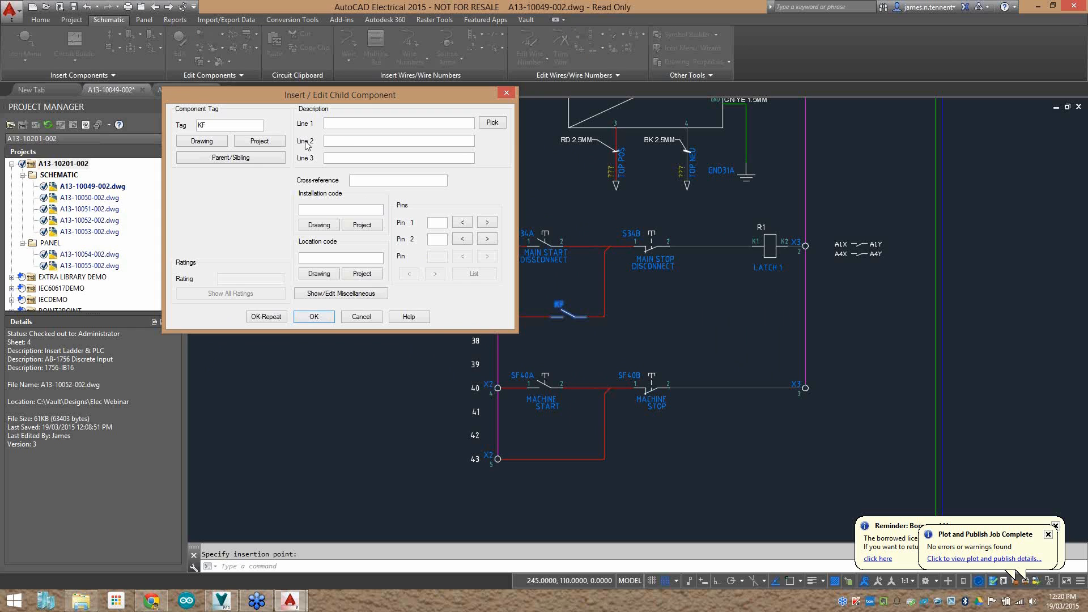
# Link the line 37 contact to parent coil R1, accepting description LATCH 1 and pins A1Y and A1X.
pyautogui.click(230, 157)
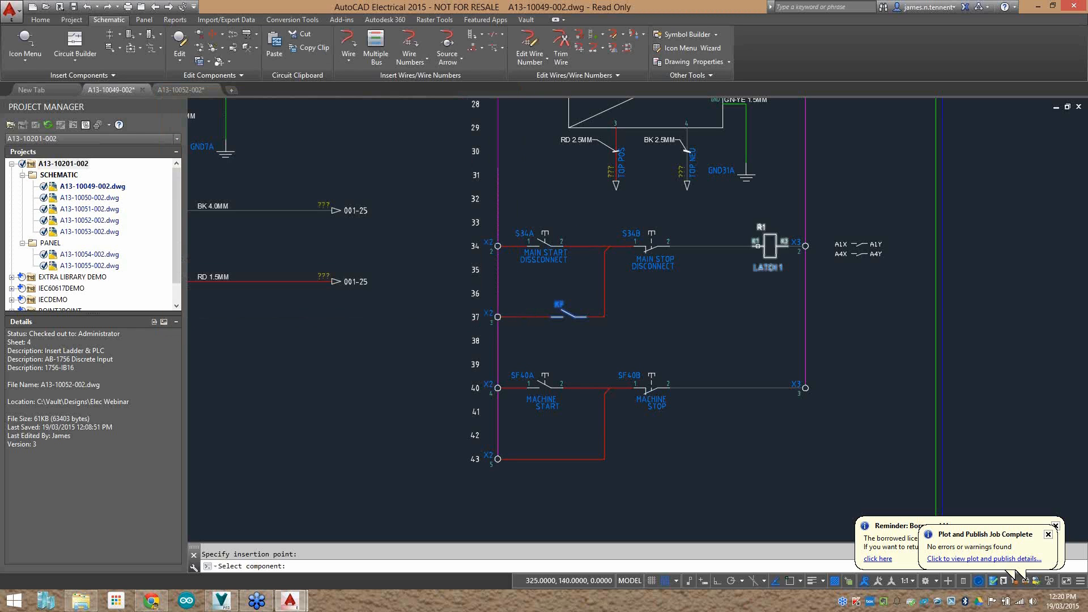
pyautogui.click(757, 267)
pyautogui.moveTo(590, 183); pyautogui.dragTo(472, 150)
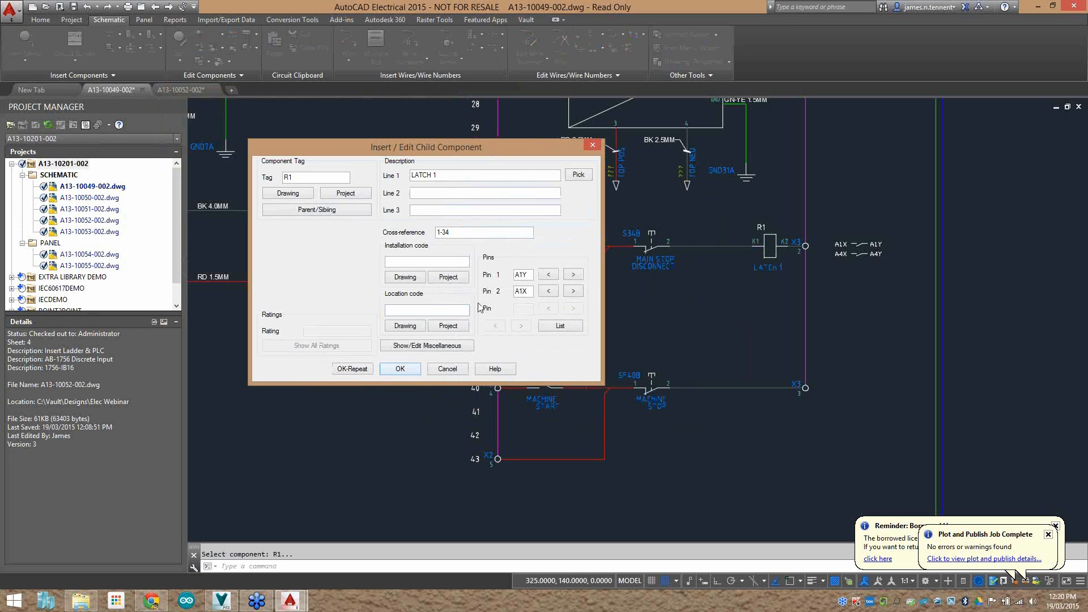
pyautogui.doubleClick(525, 274)
pyautogui.click(400, 368)
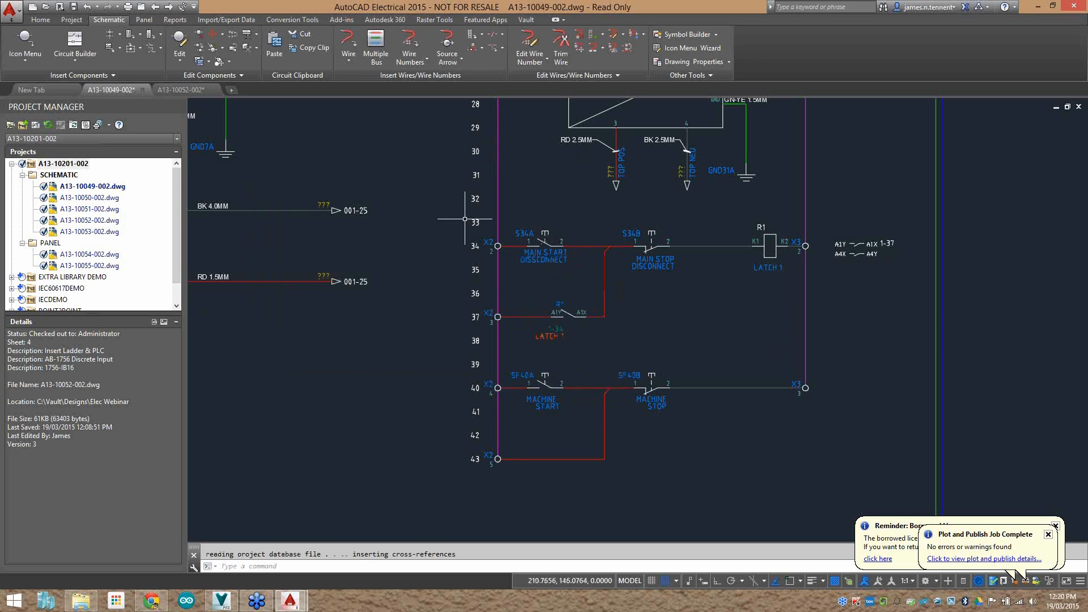
# Insert a normally open relay contact on the line 43 branch and link it to coil R1 with pins A4Y and A4X.
pyautogui.click(25, 44)
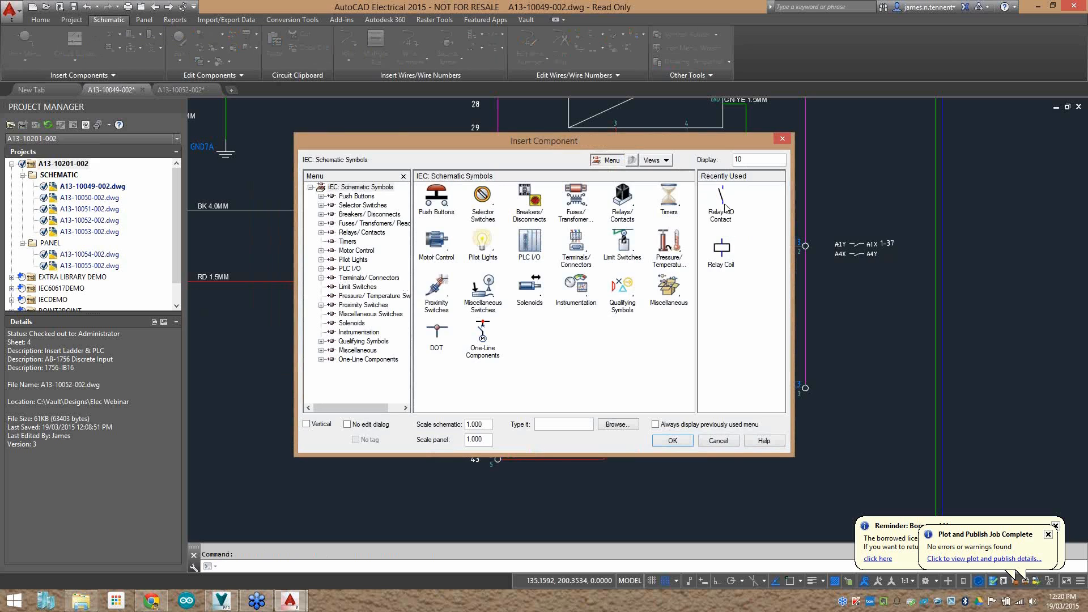
pyautogui.click(722, 201)
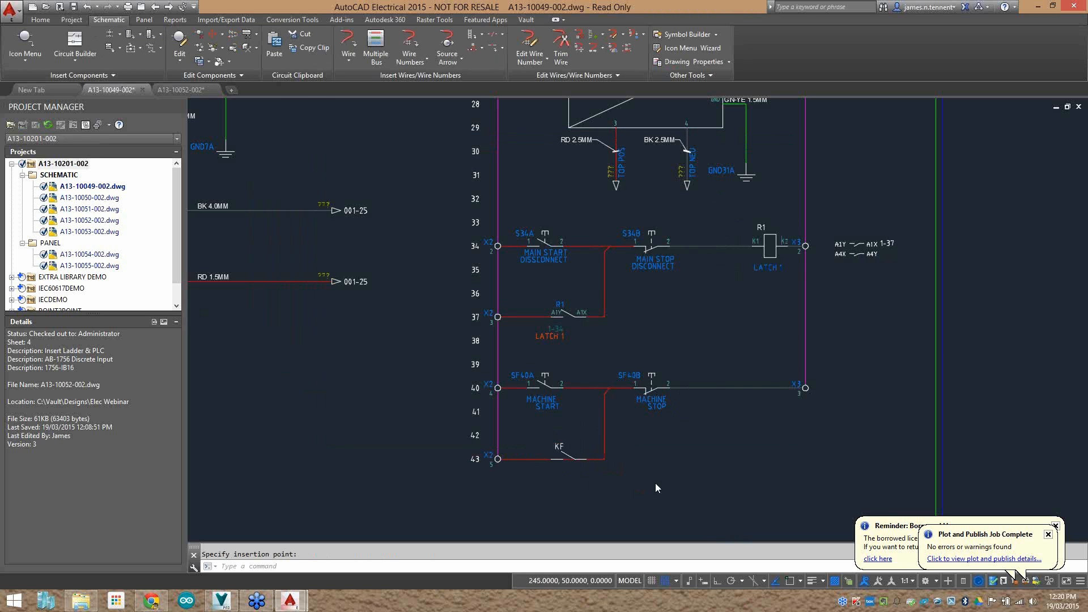
pyautogui.click(716, 247)
pyautogui.press('Return')
pyautogui.click(769, 246)
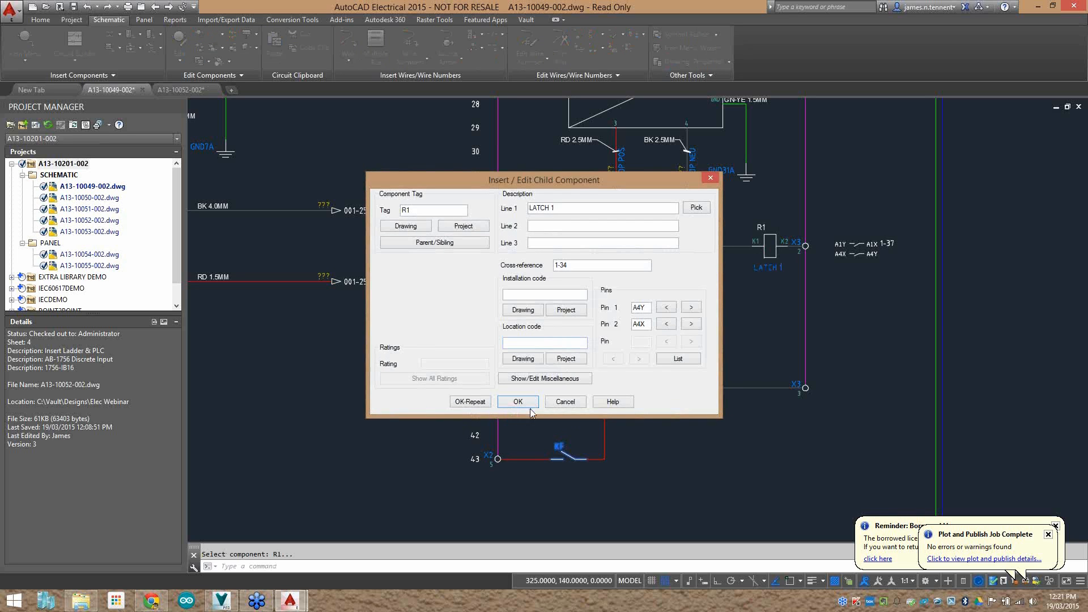
pyautogui.click(518, 402)
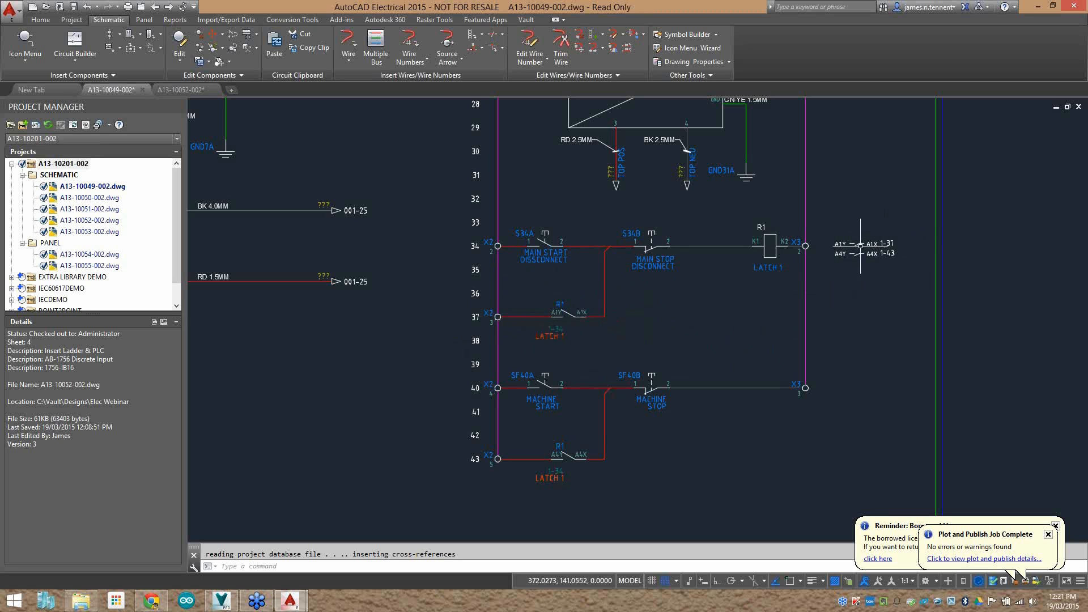
# Scoot the lower latching branch with its R1 contact from line 43 up to line 42.
pyautogui.click(213, 34)
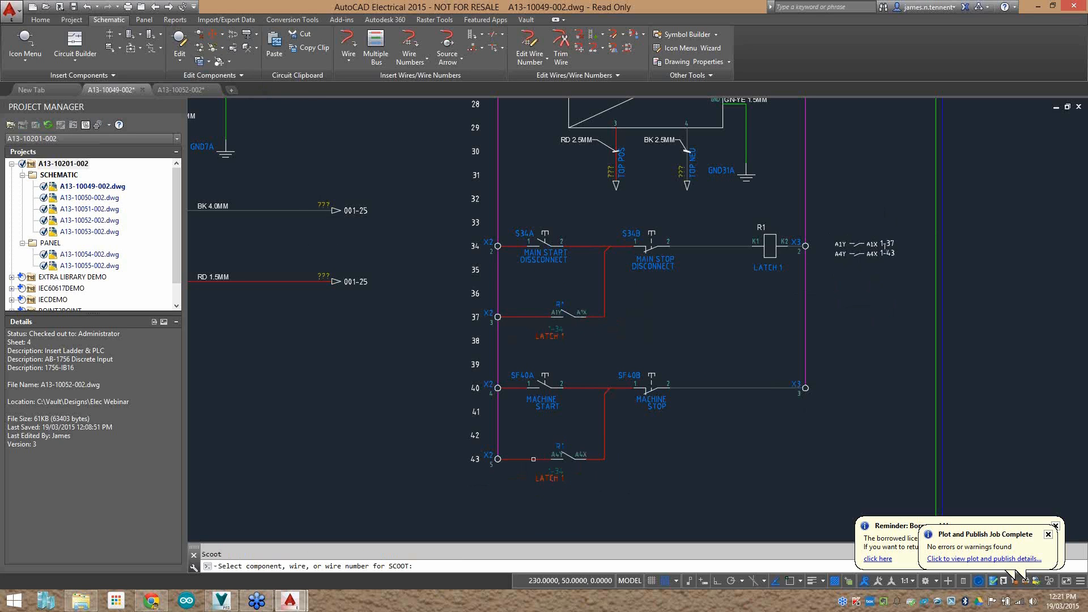
pyautogui.click(531, 458)
pyautogui.click(531, 435)
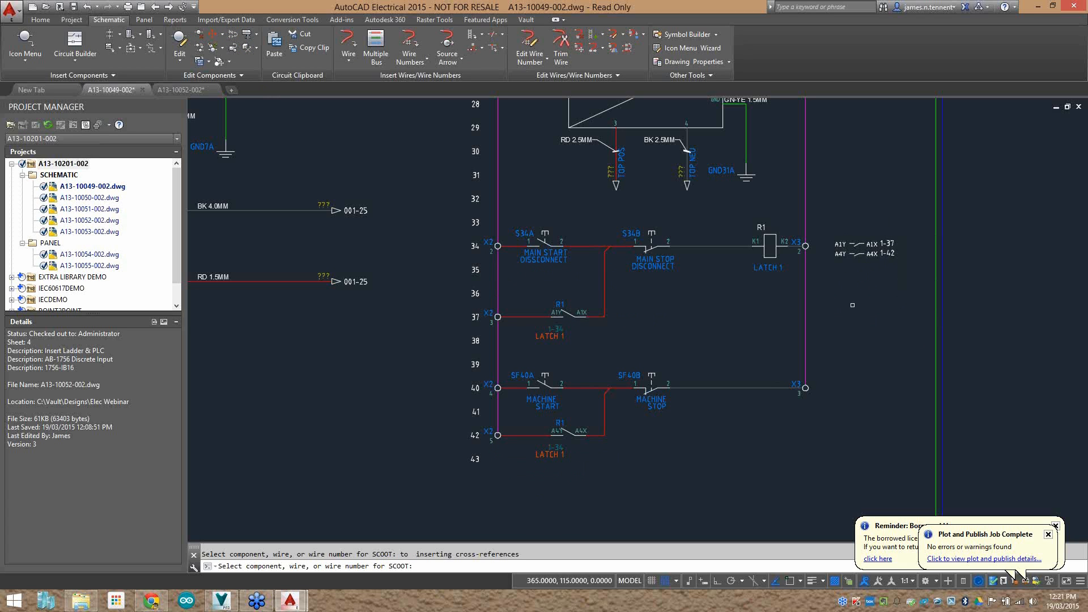
pyautogui.press('Escape')
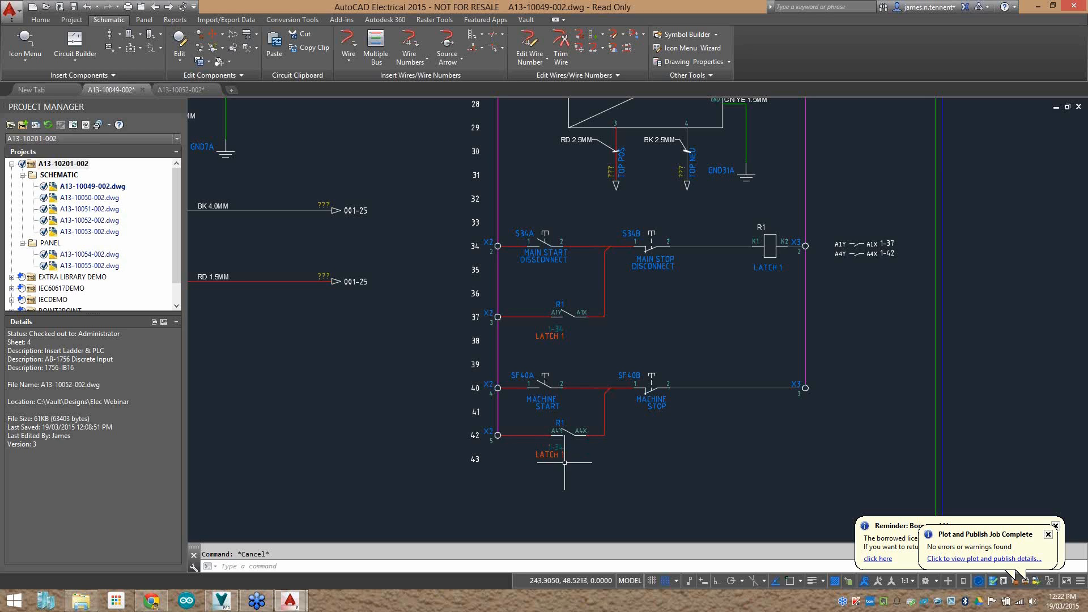
# Scoot the lower latching branch back down to line 43.
pyautogui.click(211, 35)
pyautogui.click(533, 435)
pyautogui.click(556, 460)
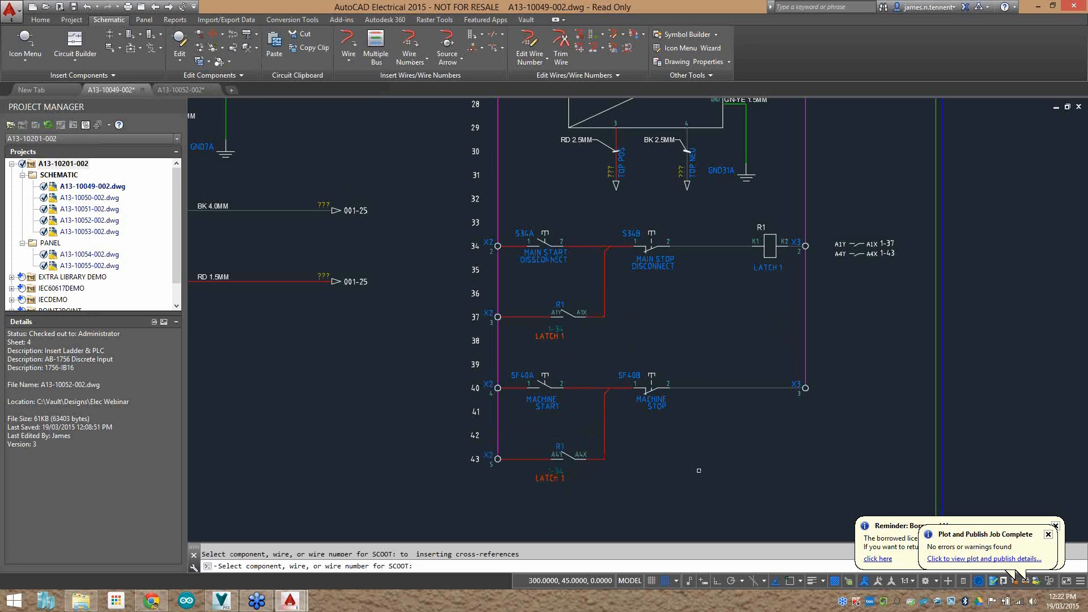
pyautogui.press('Escape')
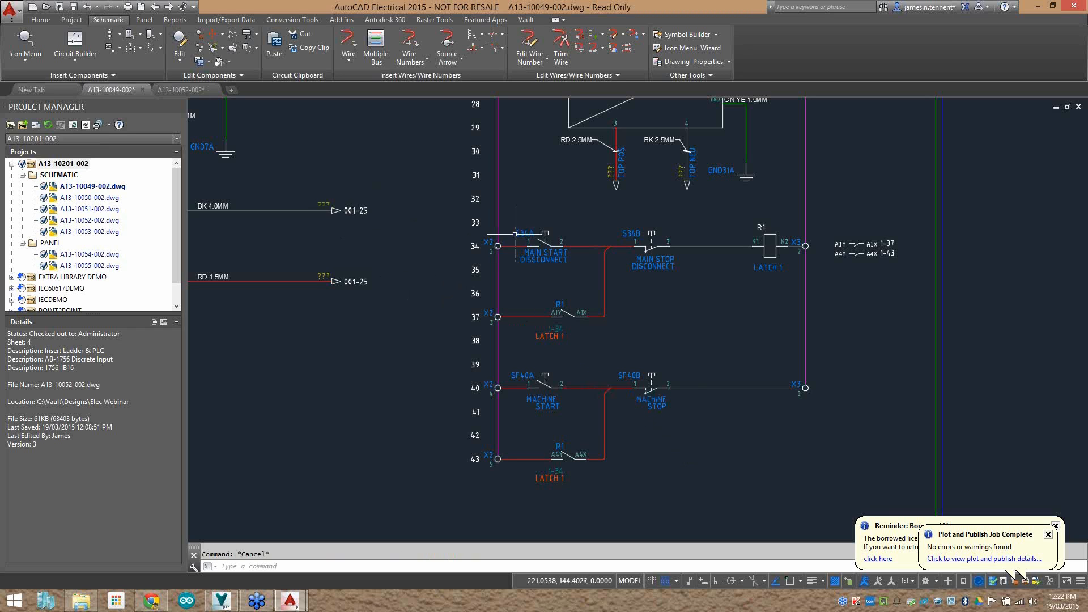
# Align the R1 contacts on lines 37 and 43 and the SF40A start button vertically with start button S34A.
pyautogui.moveTo(551, 189)
pyautogui.mouseDown(button='middle')
pyautogui.moveTo(623, 259)
pyautogui.moveTo(635, 178)
pyautogui.mouseUp(button='middle')
pyautogui.scroll(-1, 651, 183)
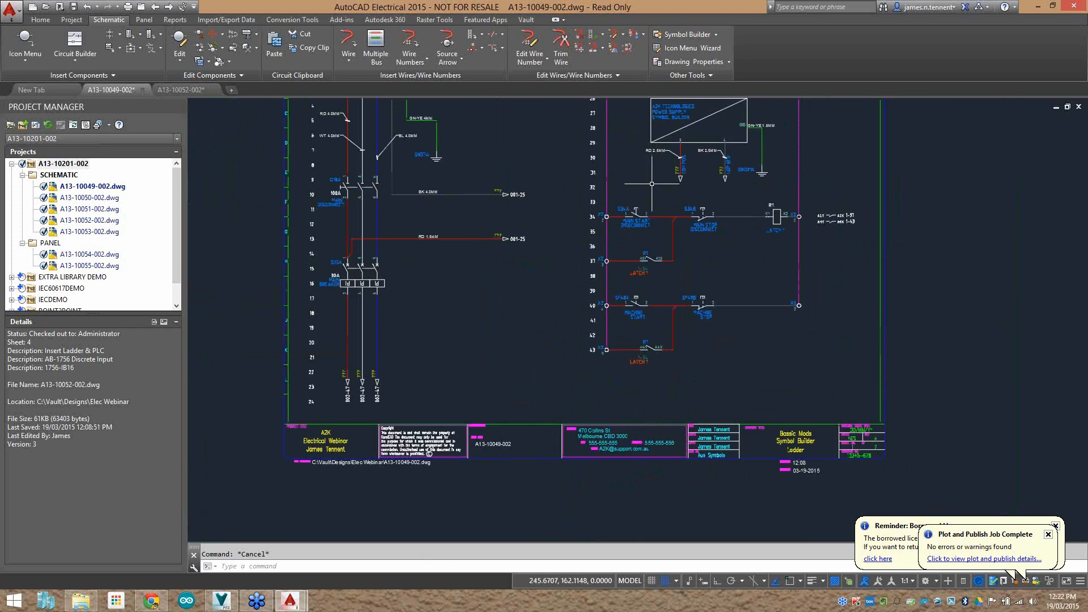
pyautogui.scroll(1, 664, 245)
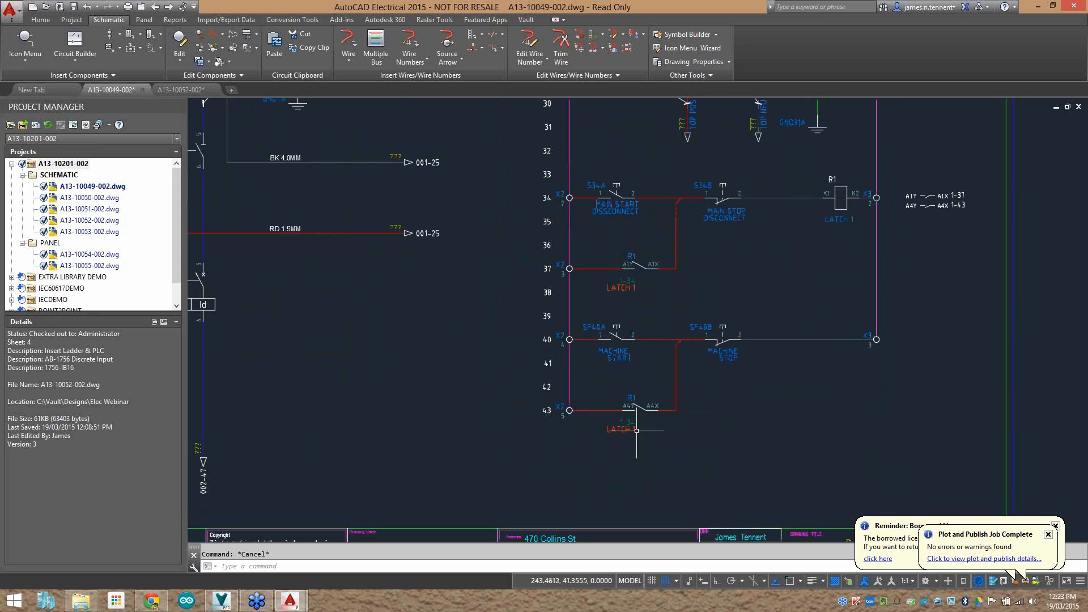
pyautogui.click(224, 37)
pyautogui.click(232, 79)
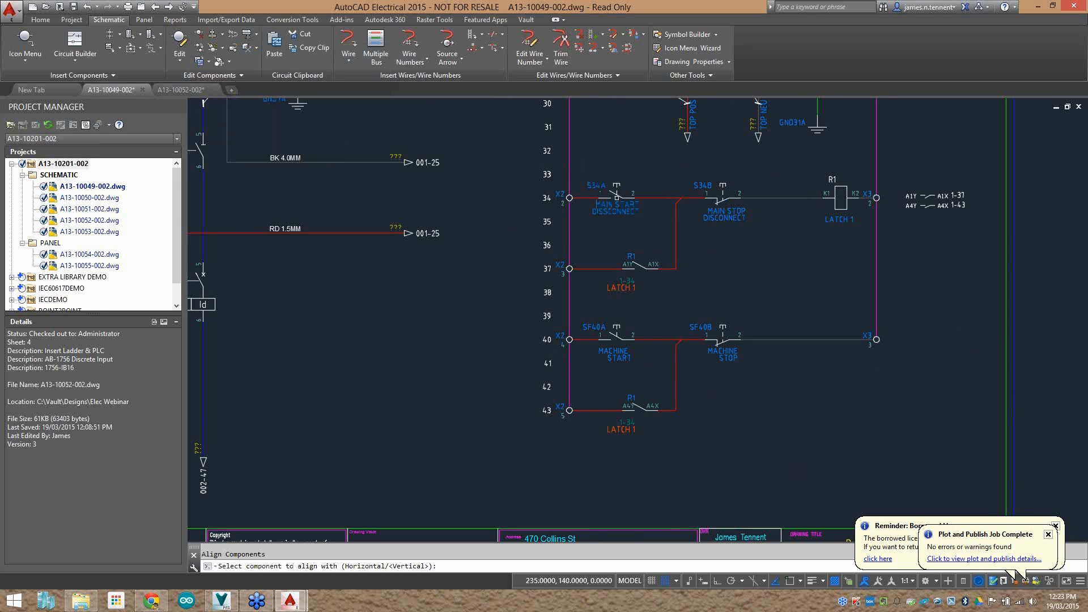
pyautogui.click(628, 197)
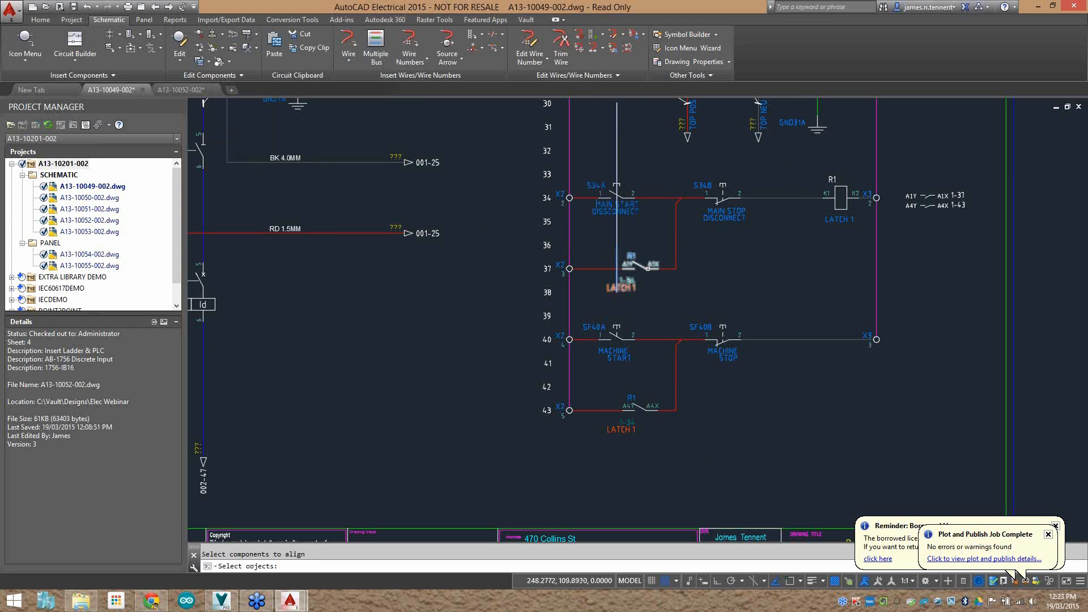
pyautogui.click(615, 341)
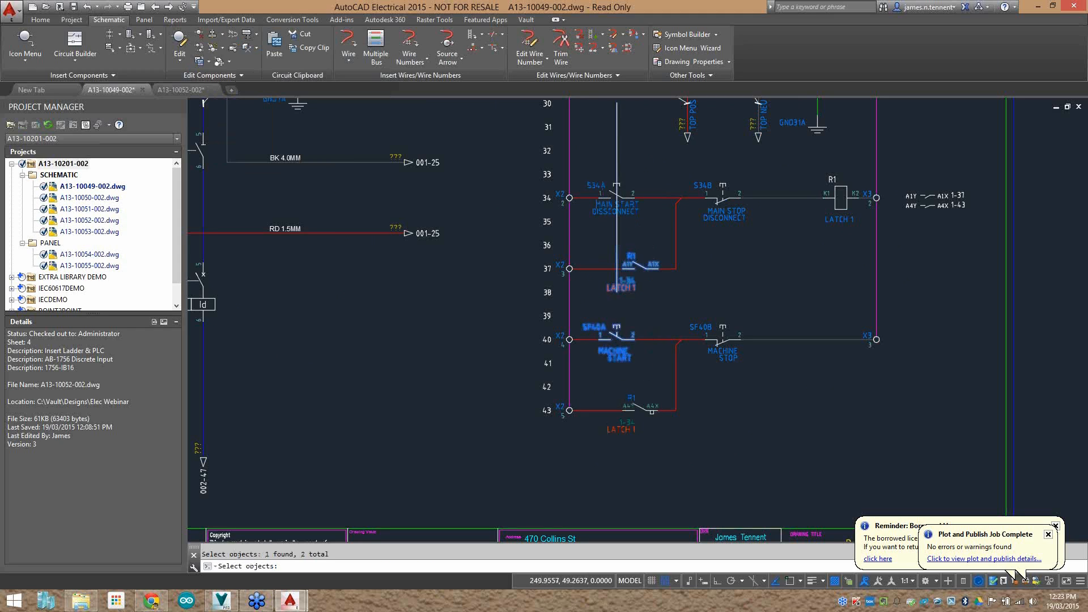
pyautogui.click(650, 409)
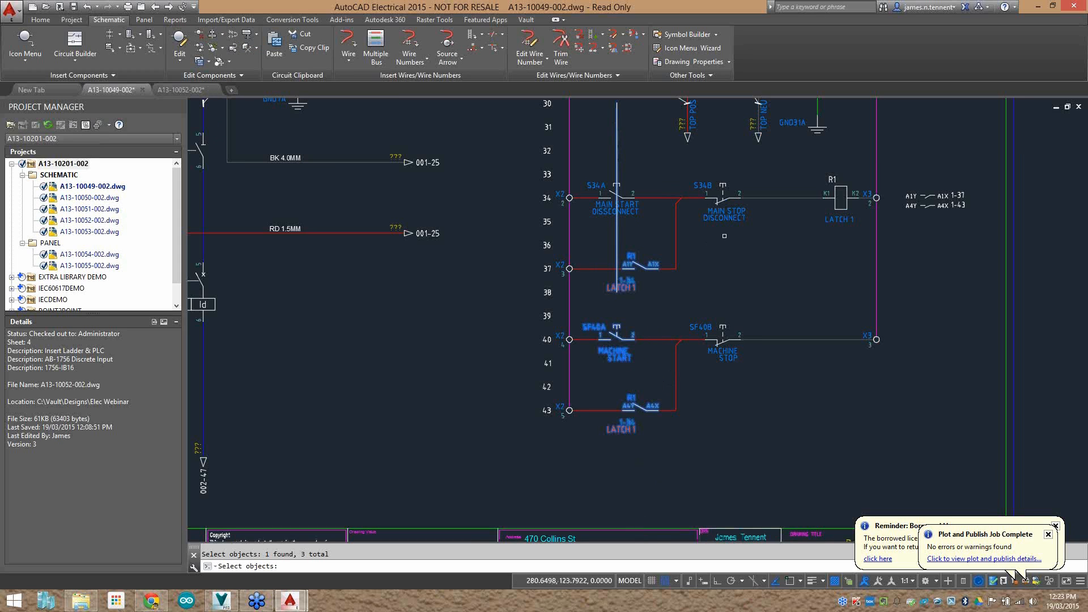
pyautogui.press('Return')
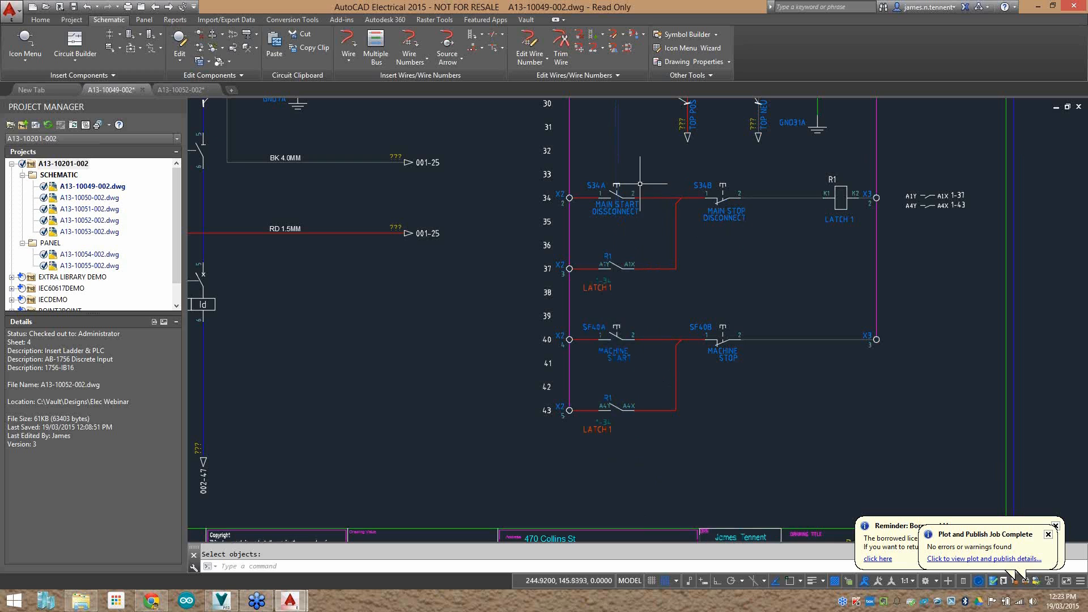
# Examine the main disconnect and breaker circuit at lines 4 to 24 and the aligned start/stop rungs.
pyautogui.moveTo(581, 248); pyautogui.dragTo(554, 245, button='middle')
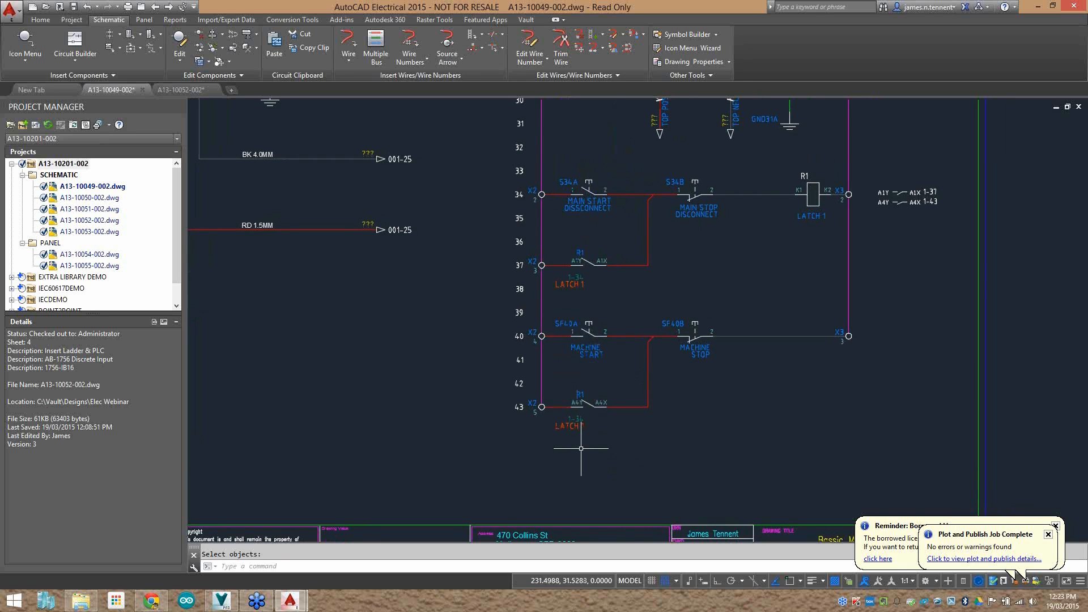
pyautogui.moveTo(692, 251); pyautogui.dragTo(667, 279, button='middle')
pyautogui.moveTo(483, 225); pyautogui.dragTo(678, 309, button='middle')
pyautogui.moveTo(484, 271); pyautogui.dragTo(612, 253, button='middle')
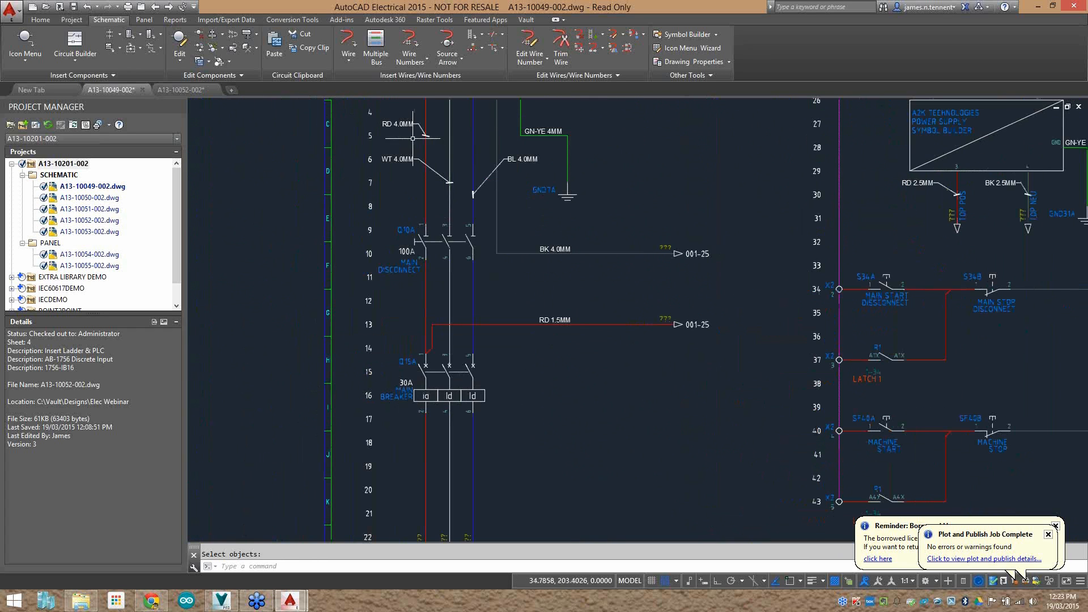
pyautogui.moveTo(460, 382); pyautogui.dragTo(464, 294, button='middle')
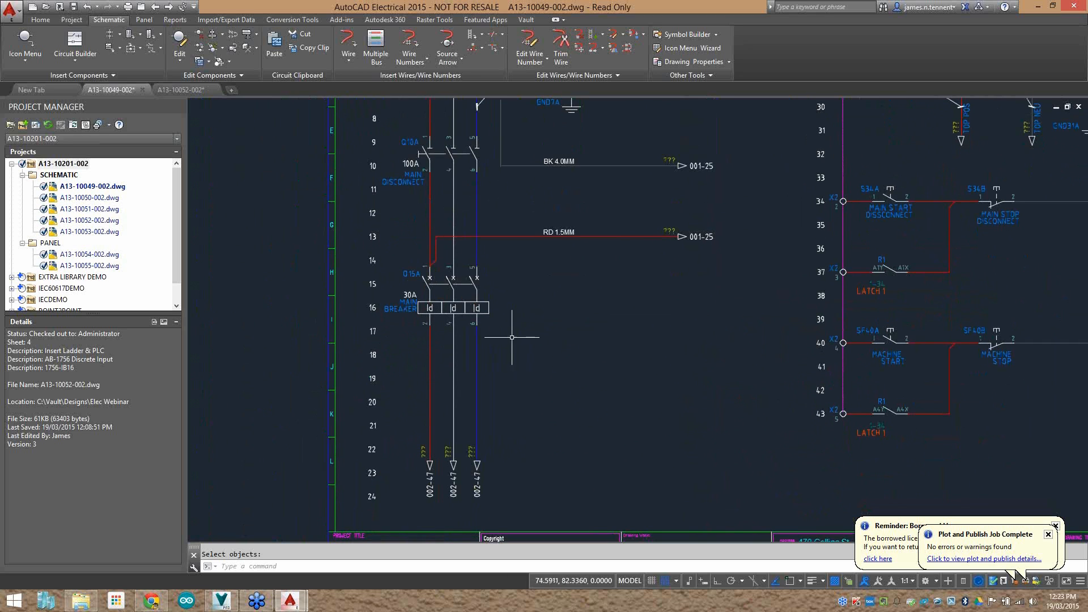
pyautogui.moveTo(663, 313)
pyautogui.mouseDown(button='middle')
pyautogui.moveTo(474, 382)
pyautogui.moveTo(444, 406)
pyautogui.mouseUp(button='middle')
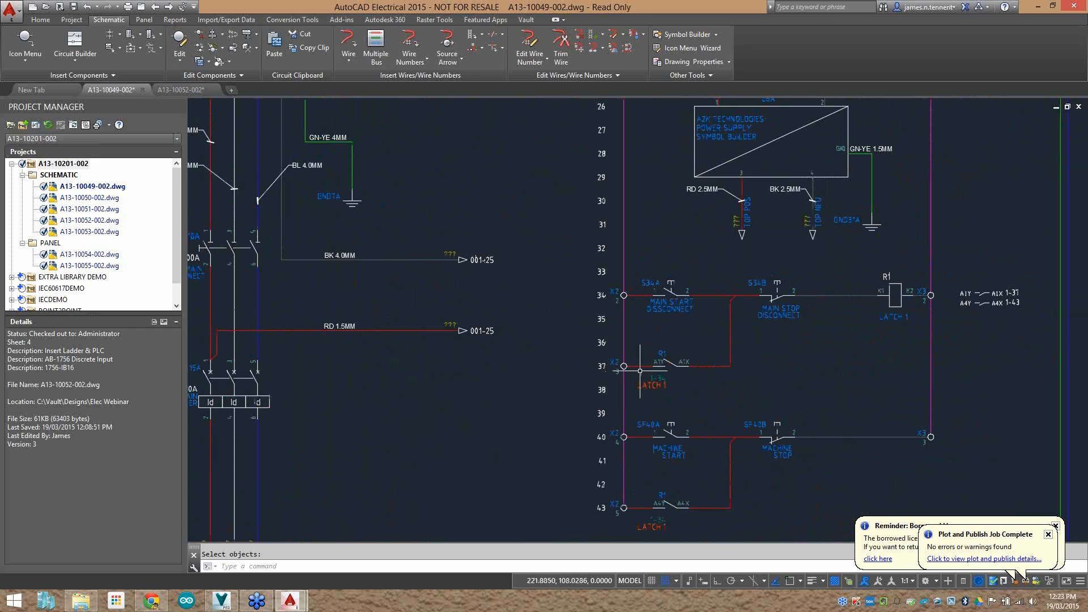
pyautogui.moveTo(640, 371); pyautogui.dragTo(569, 325, button='middle')
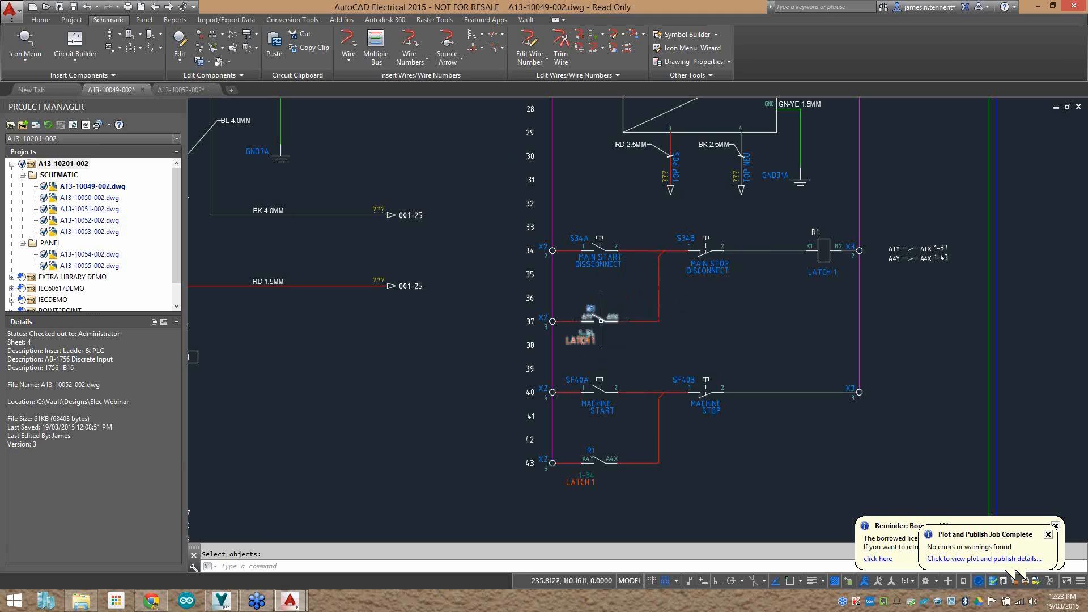
# Run Surfer on the R1 contact at line 37 and enlarge the window to show all its references.
pyautogui.click(181, 7)
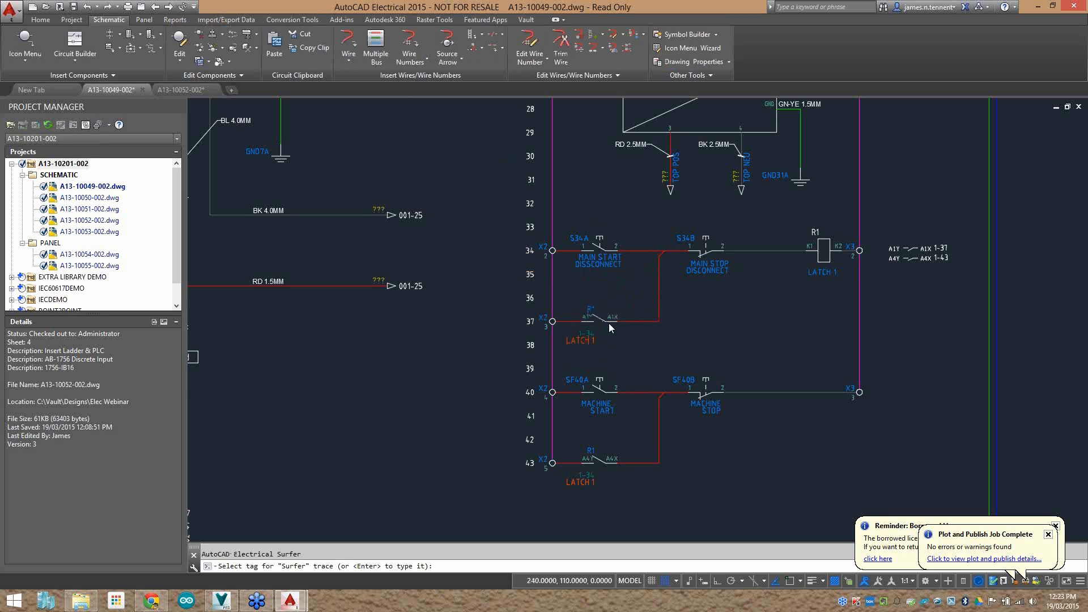
pyautogui.click(589, 315)
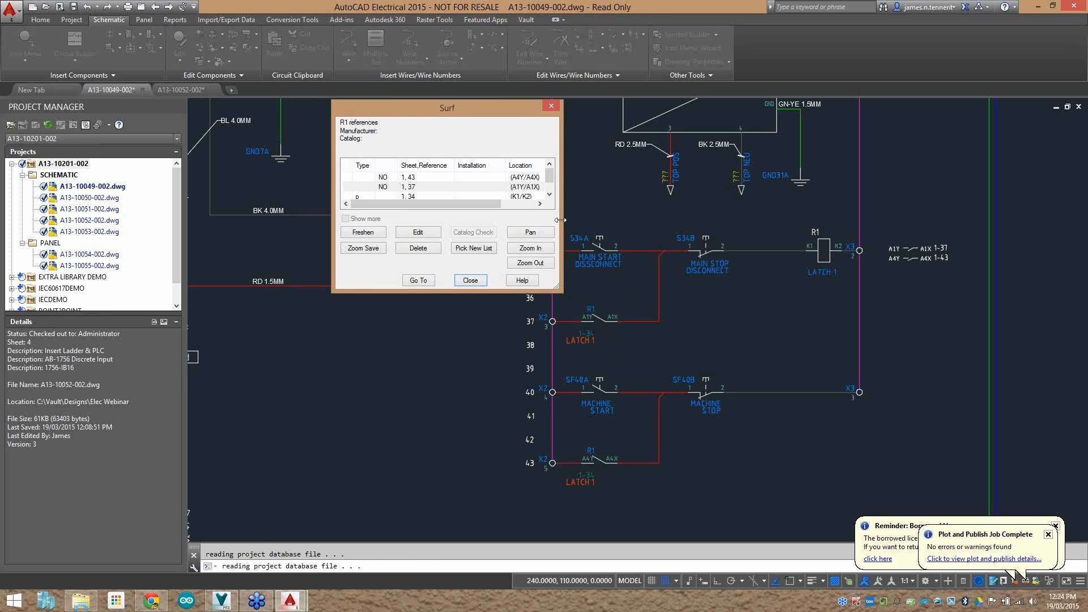
pyautogui.moveTo(475, 111); pyautogui.dragTo(397, 137)
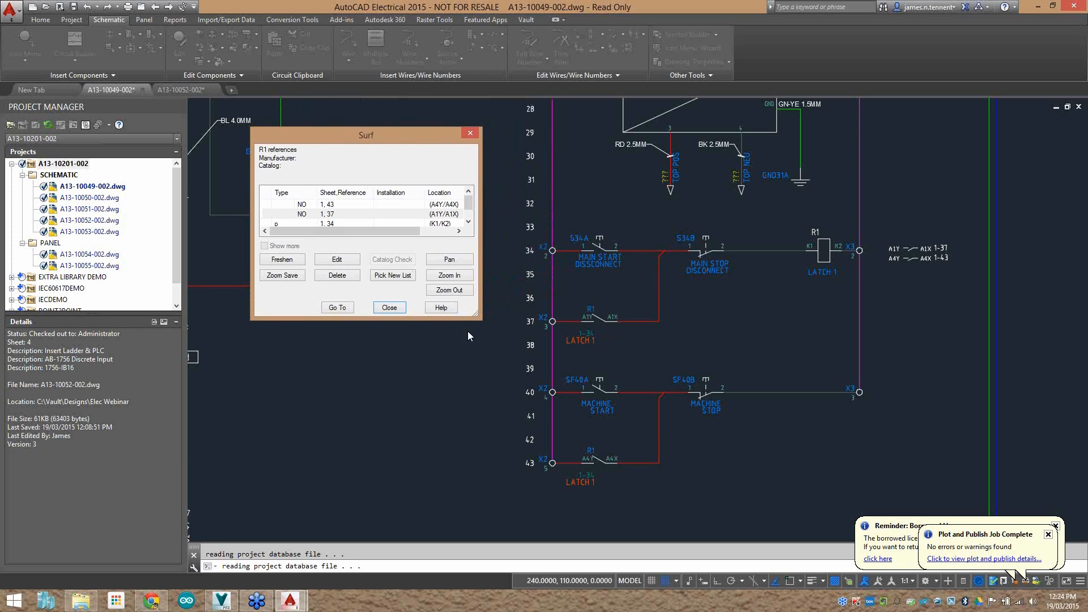
pyautogui.moveTo(474, 313); pyautogui.dragTo(504, 384)
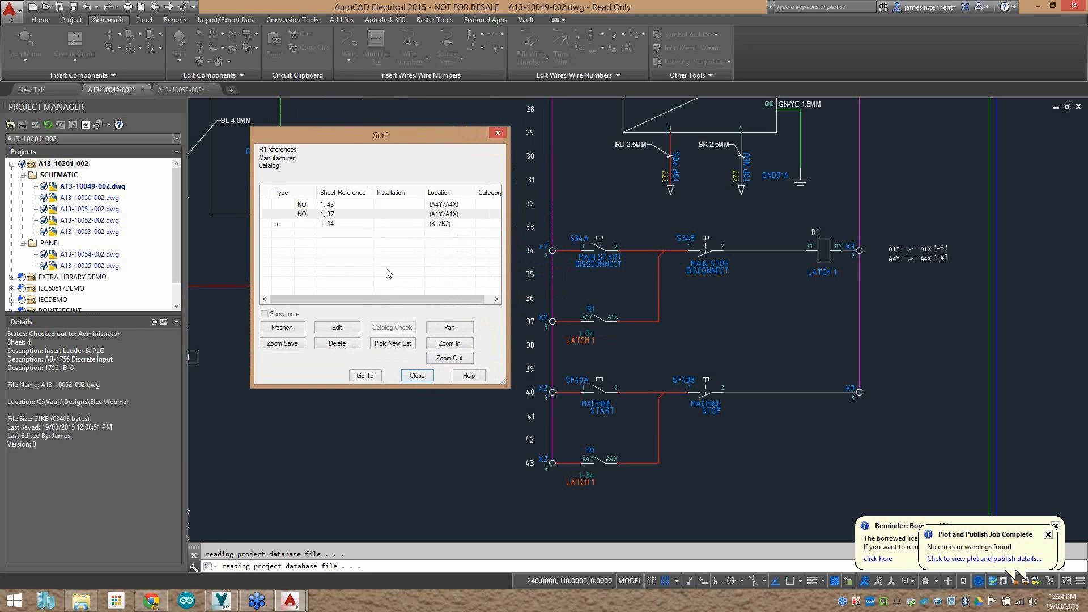
# Check each R1 reference in the Surfer list, go to the parent coil at line 34, and close Surfer.
pyautogui.click(321, 225)
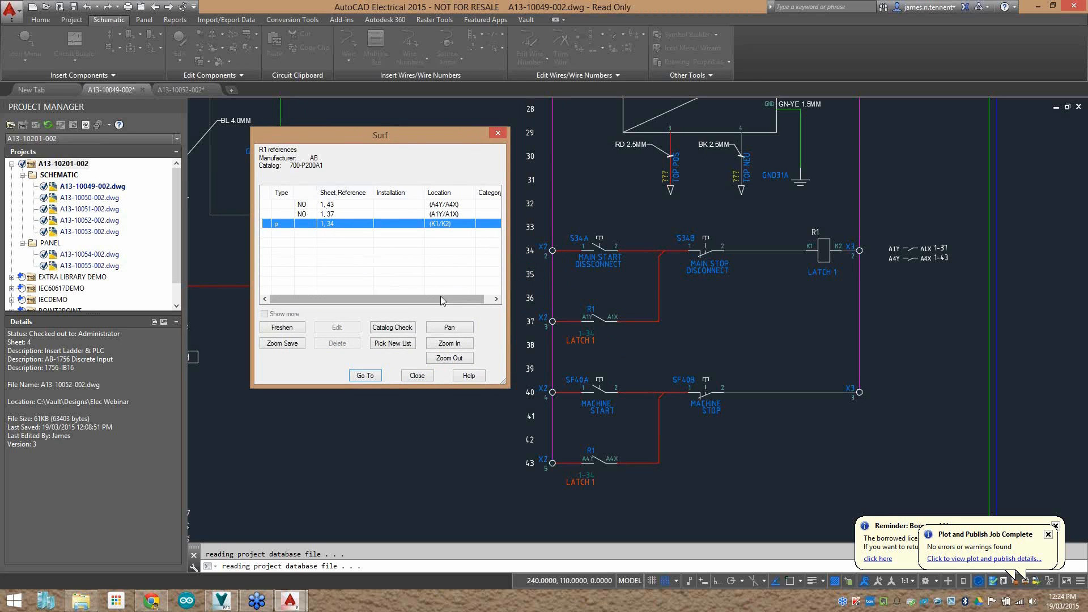
pyautogui.moveTo(428, 135); pyautogui.dragTo(379, 108)
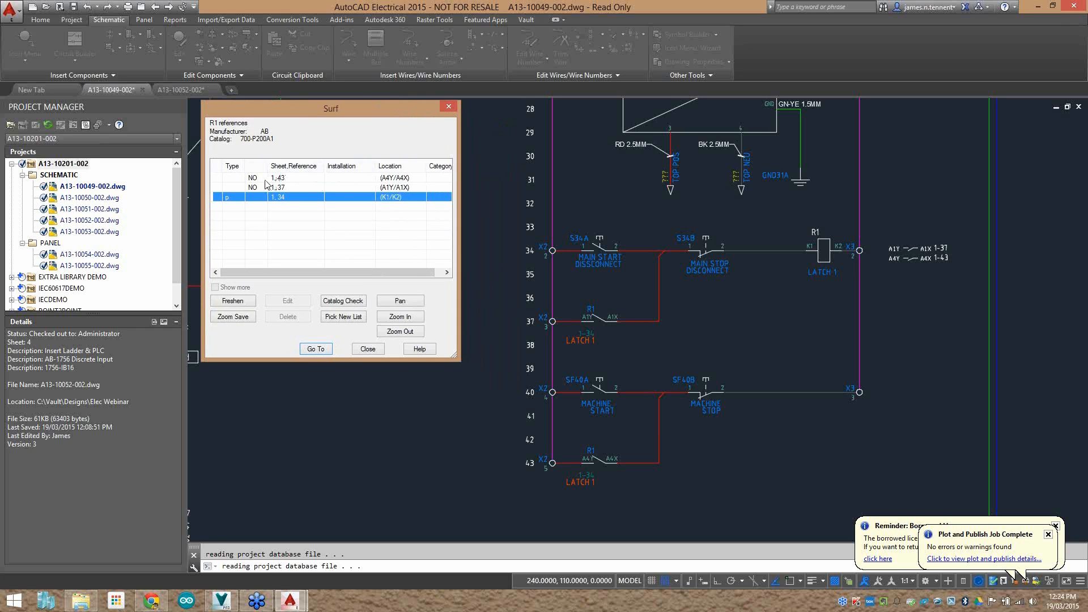
pyautogui.click(265, 178)
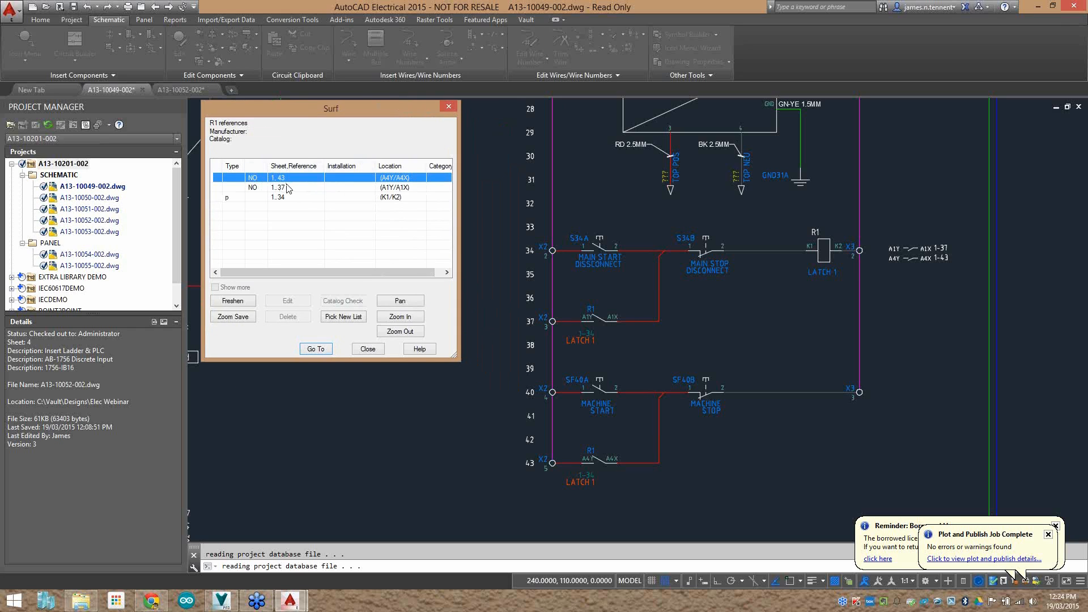
pyautogui.click(258, 189)
pyautogui.click(278, 198)
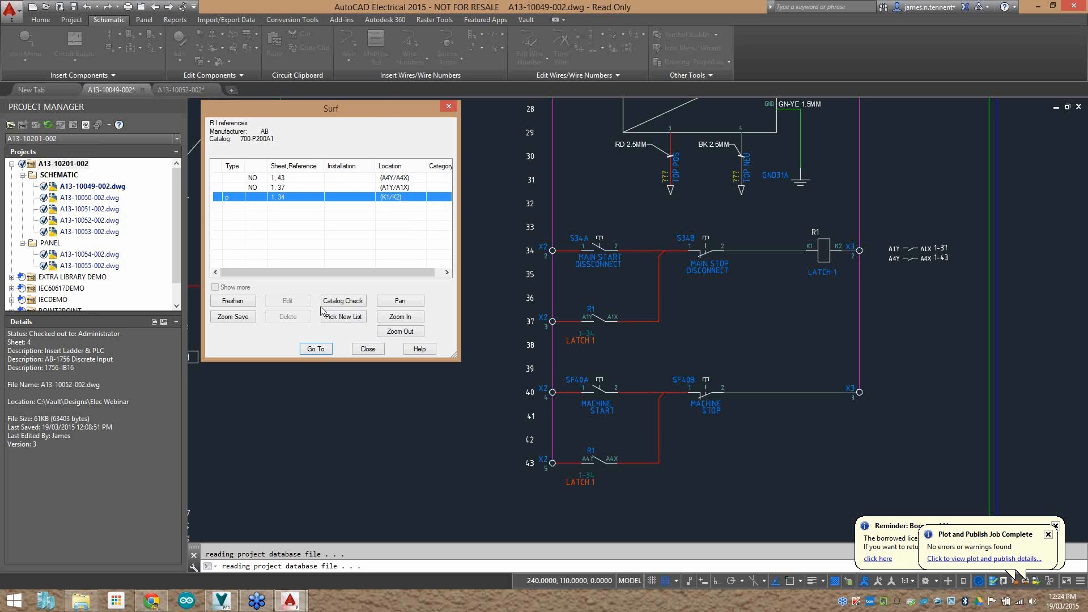
pyautogui.click(315, 348)
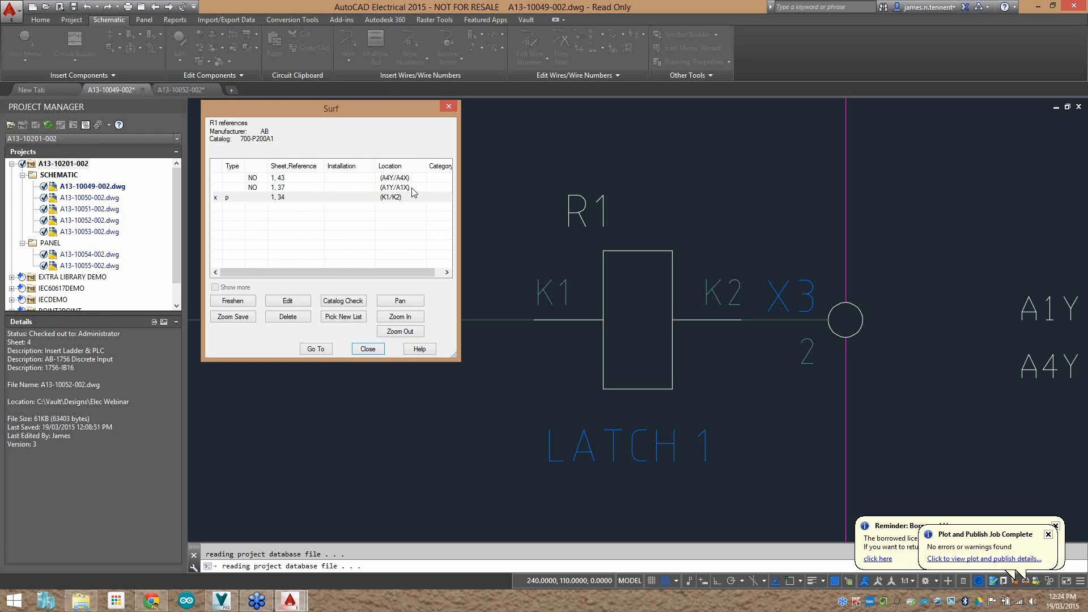
pyautogui.click(366, 349)
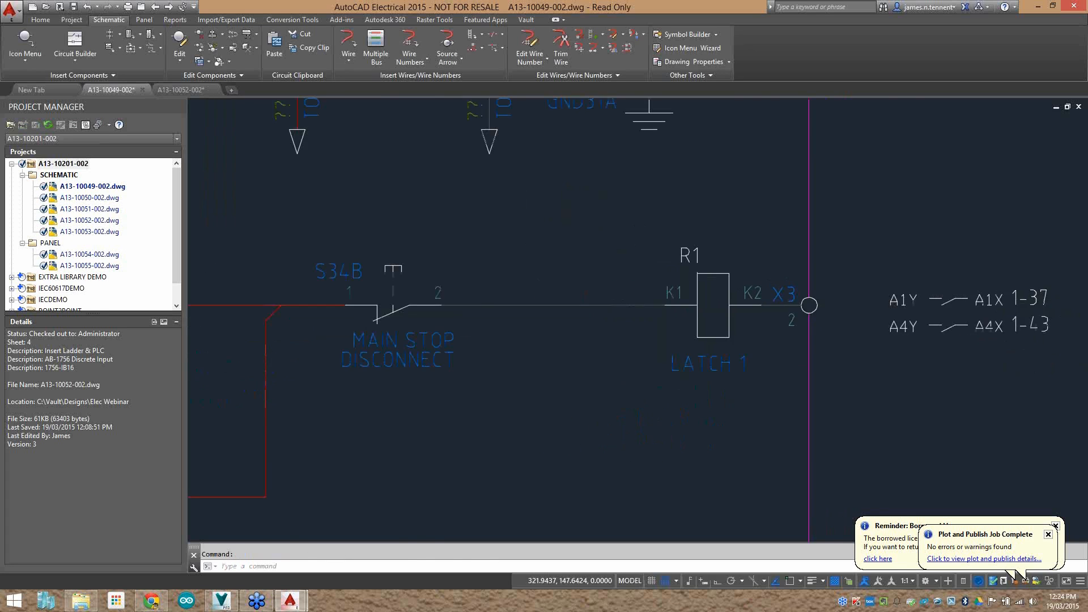
pyautogui.scroll(4, 773, 383)
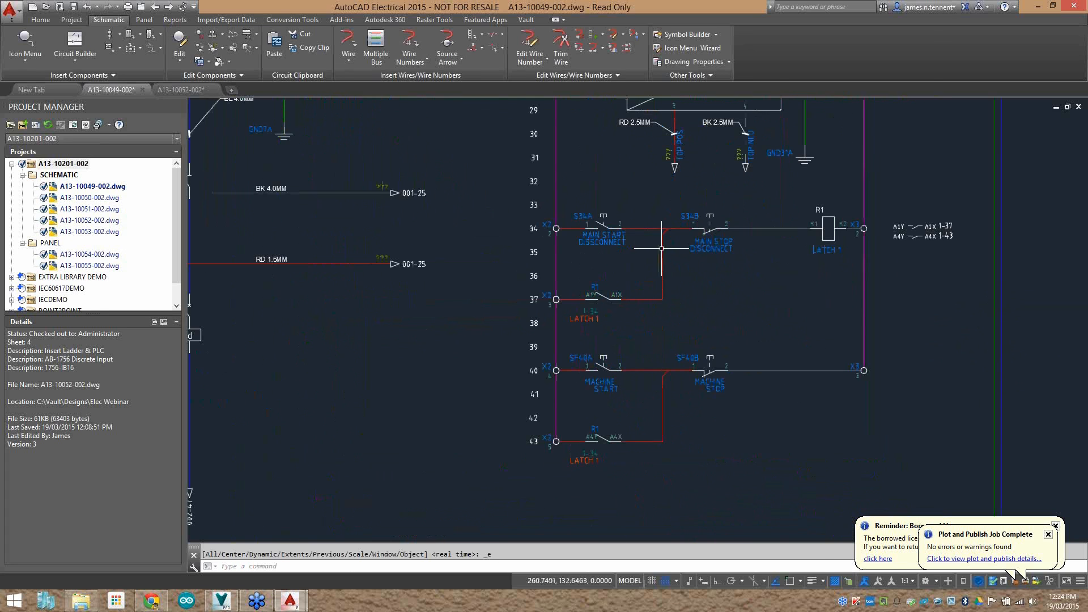
pyautogui.moveTo(730, 239); pyautogui.dragTo(686, 261, button='middle')
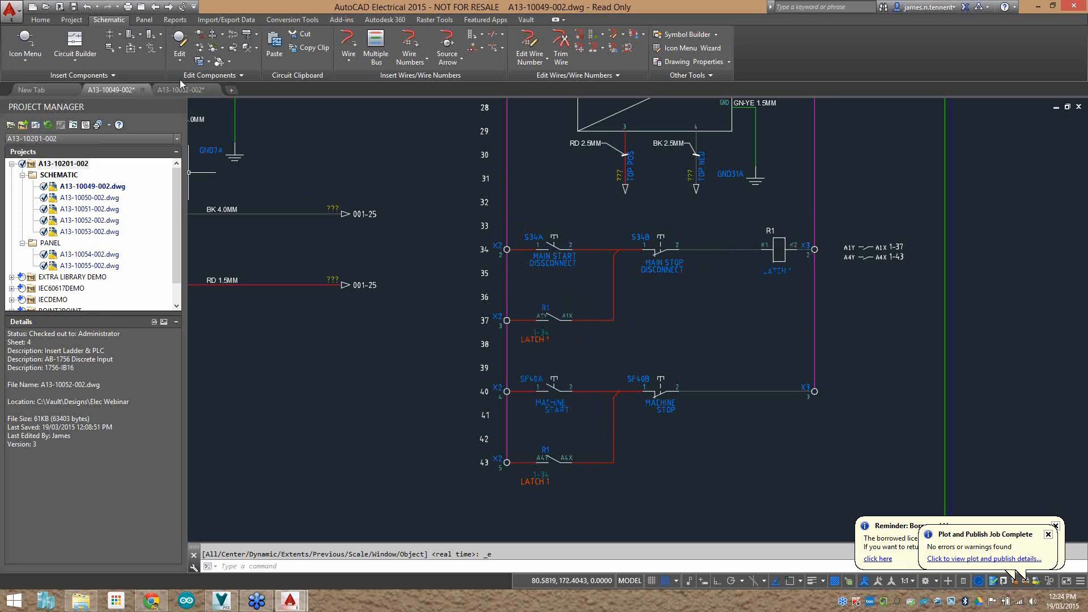
pyautogui.click(73, 7)
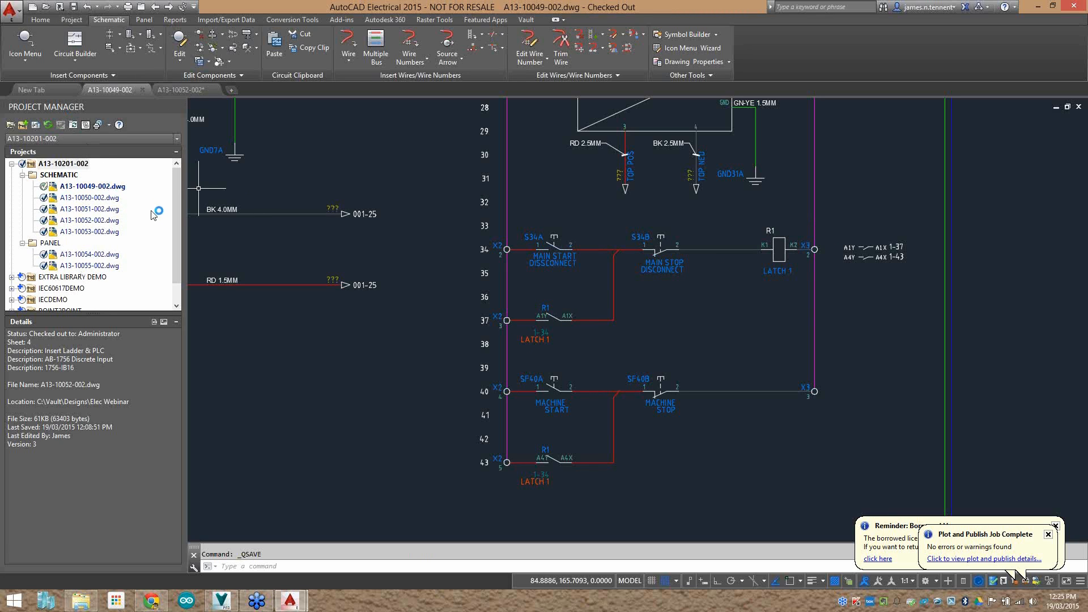
# Add Sheet Number and Drawing Description 1 after the file name in the project's drawing list and widen the Project Manager to fit the entries.
pyautogui.click(86, 127)
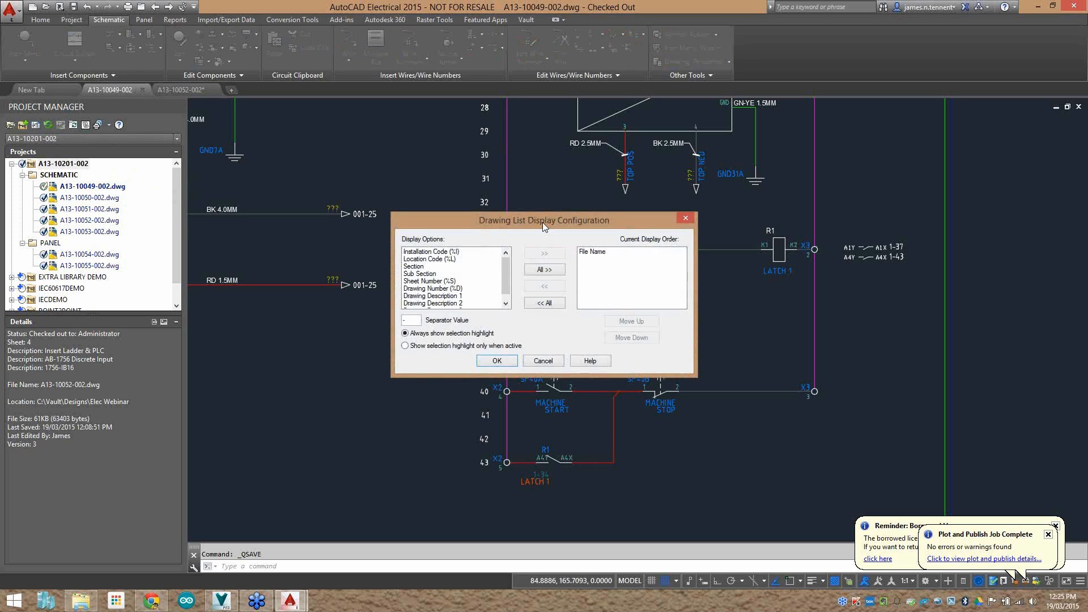
pyautogui.moveTo(543, 220)
pyautogui.mouseDown()
pyautogui.moveTo(508, 172)
pyautogui.moveTo(422, 111)
pyautogui.mouseUp()
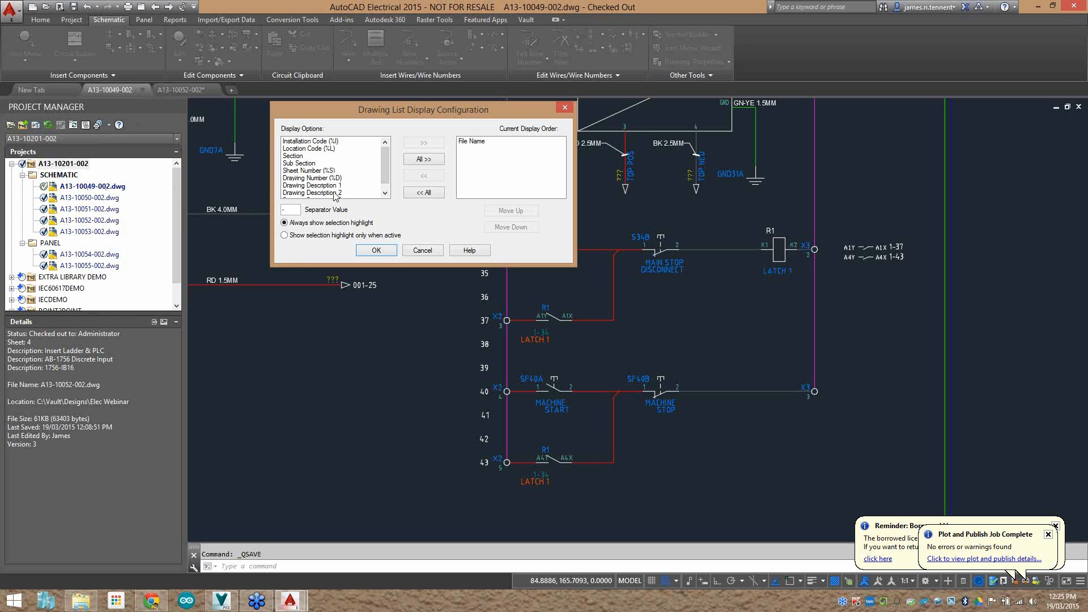
pyautogui.click(303, 171)
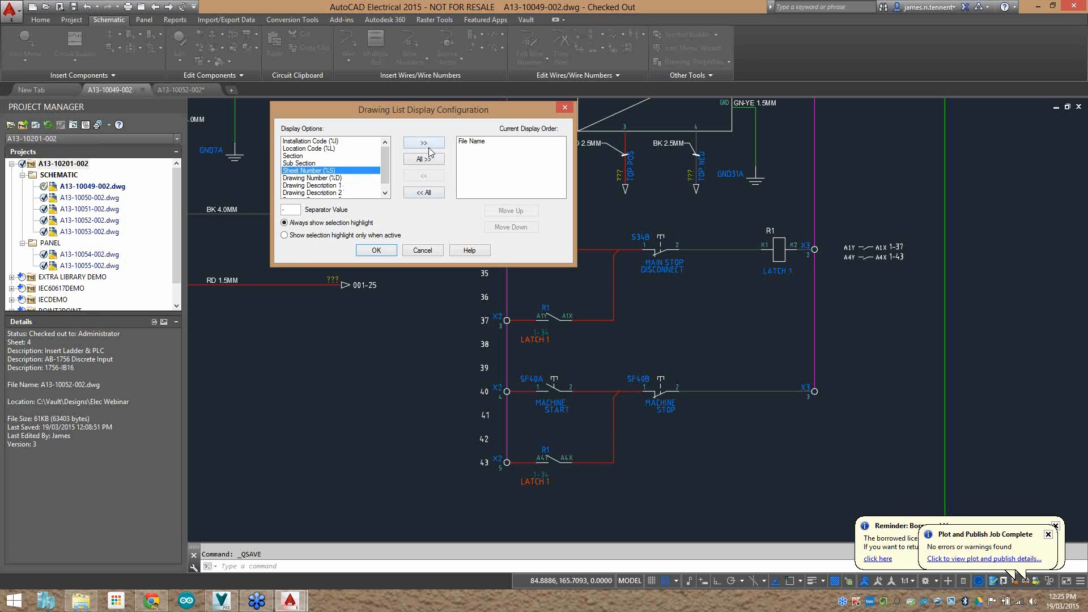
pyautogui.click(428, 147)
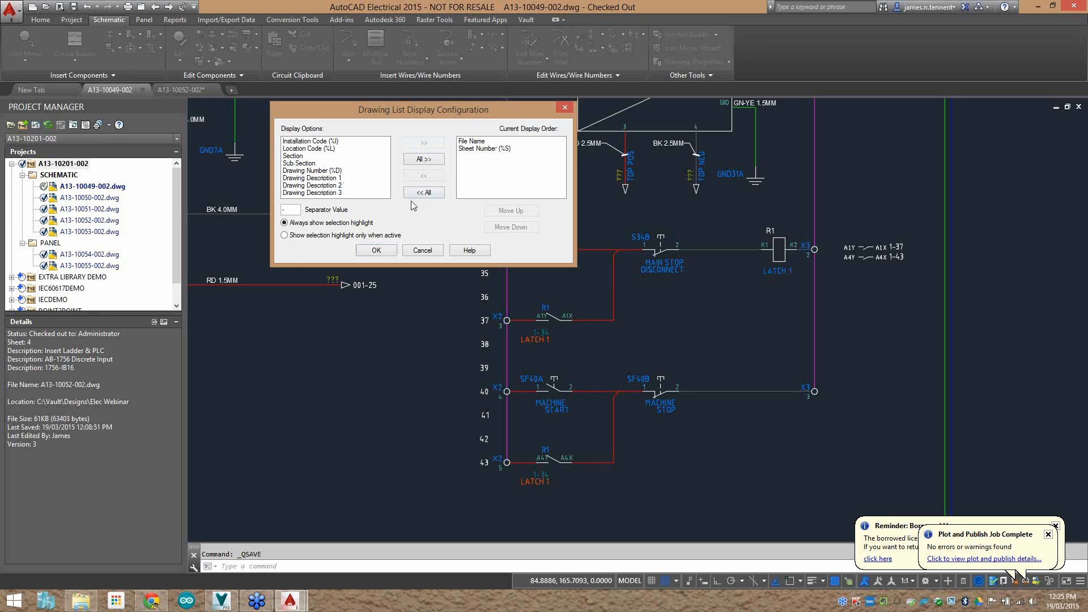
pyautogui.click(317, 179)
pyautogui.click(423, 144)
pyautogui.click(376, 251)
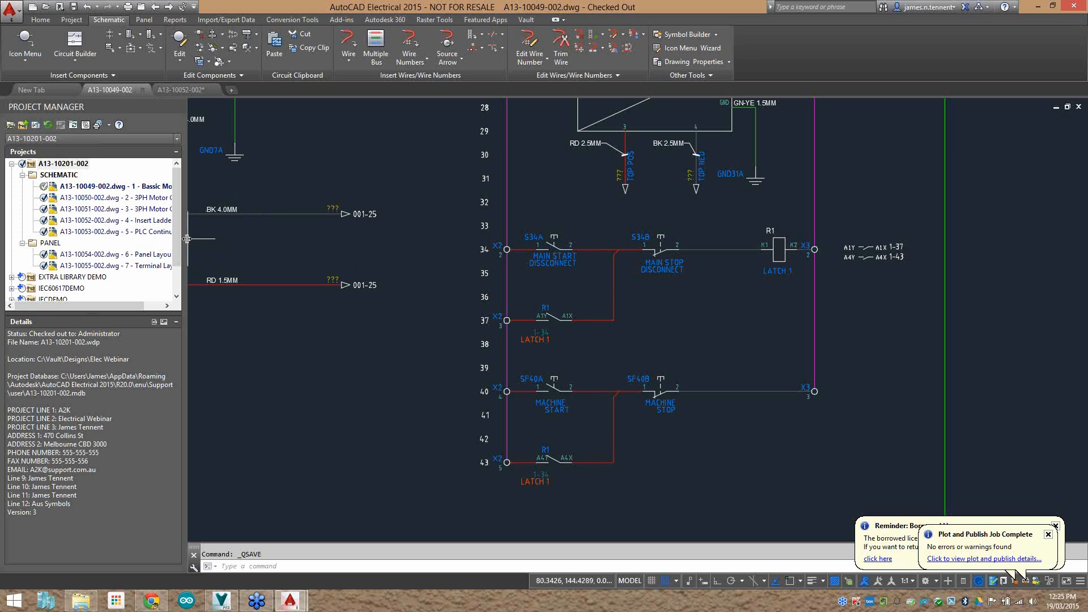
pyautogui.moveTo(187, 239); pyautogui.dragTo(260, 236)
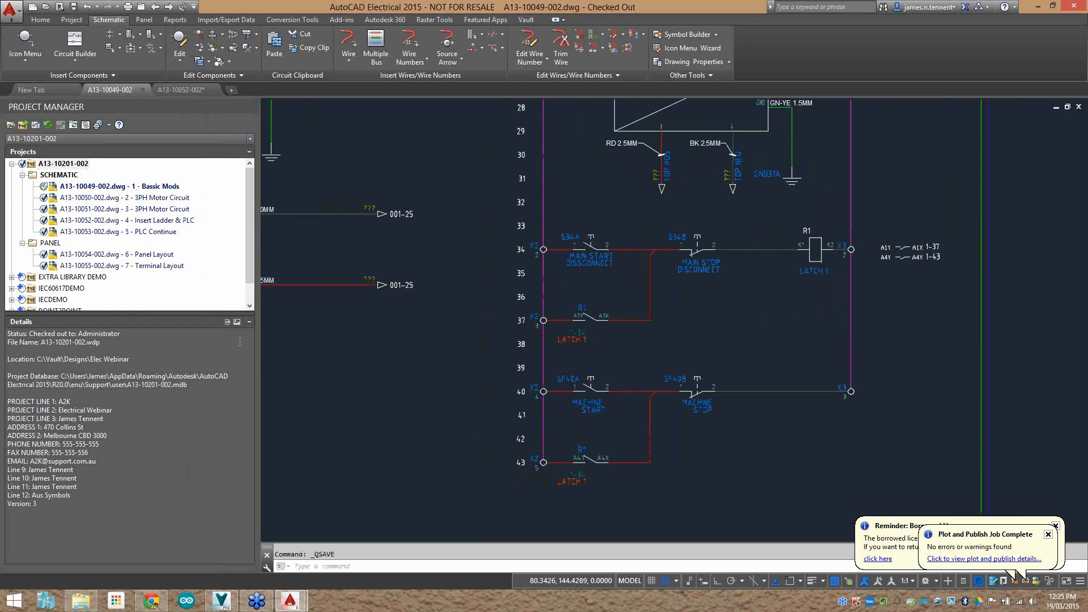
pyautogui.moveTo(260, 229); pyautogui.dragTo(219, 229)
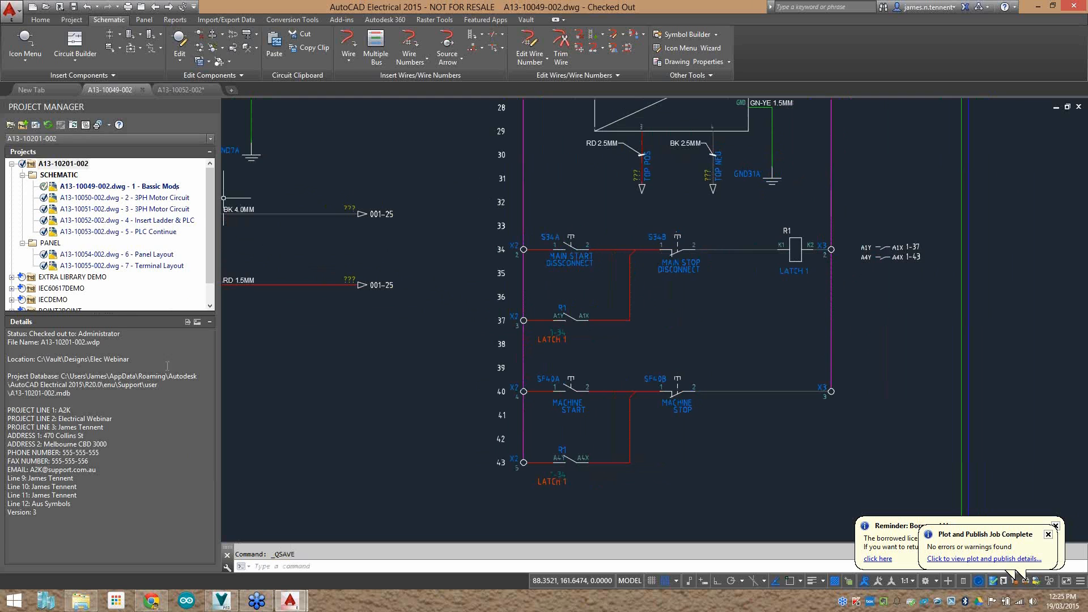
pyautogui.middleClick(488, 259)
pyautogui.middleClick(487, 259)
pyautogui.rightClick(93, 188)
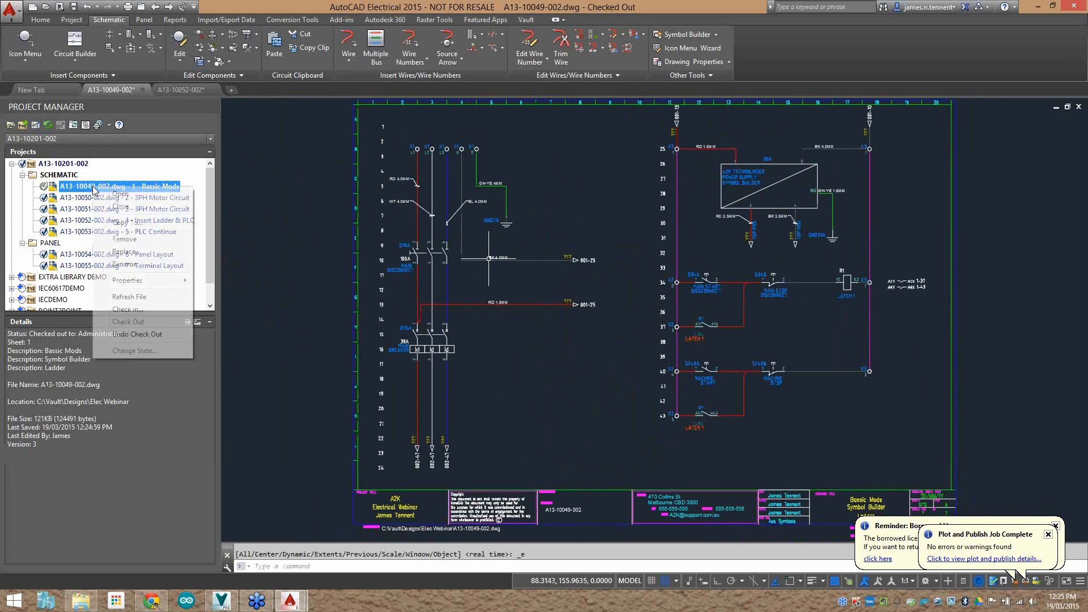
pyautogui.moveTo(153, 280)
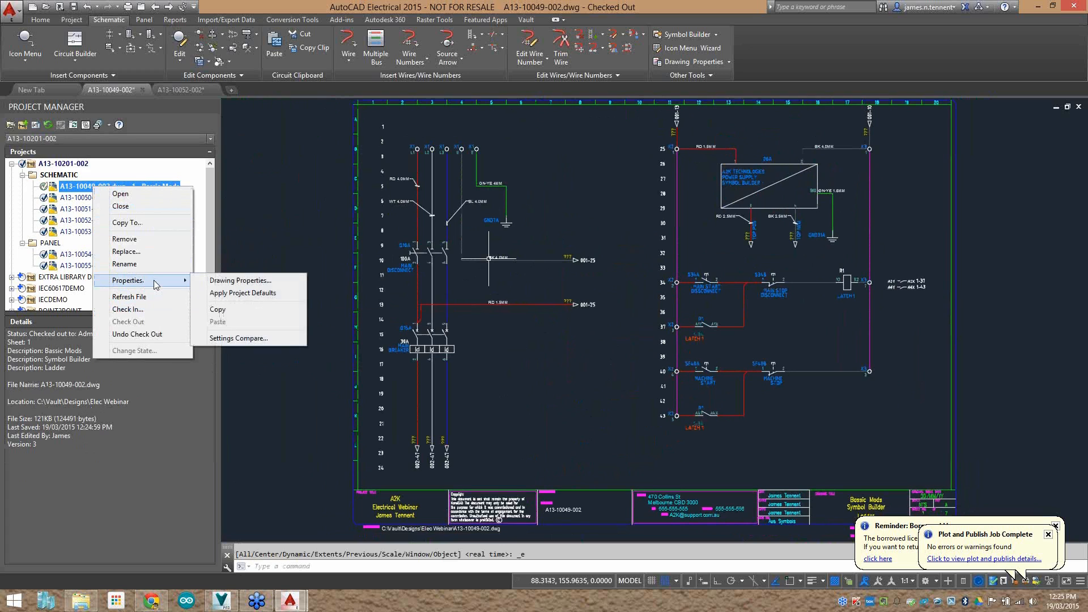
pyautogui.click(239, 280)
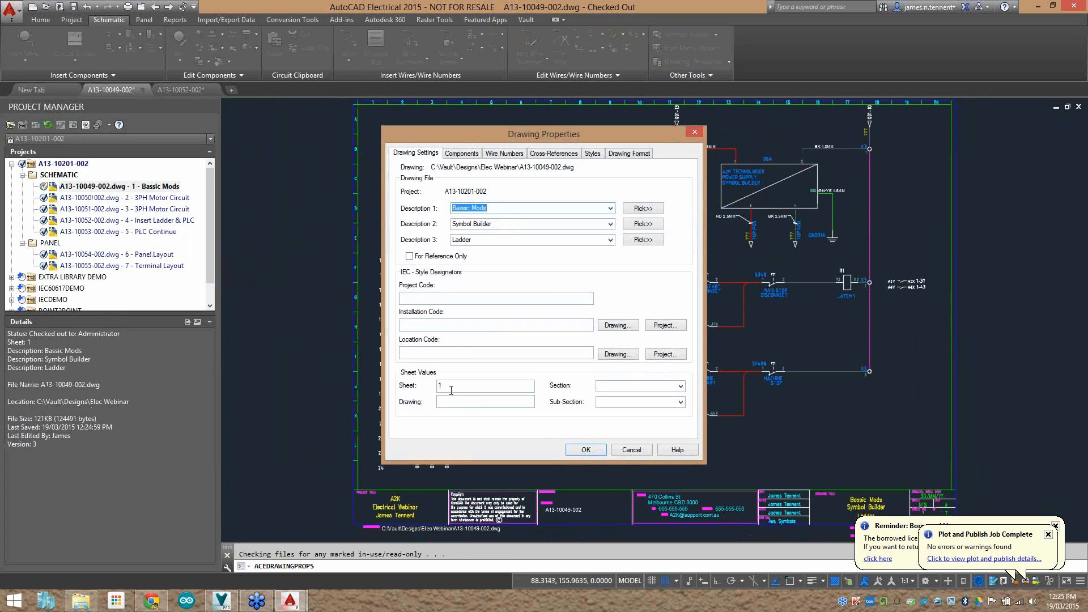
pyautogui.doubleClick(450, 388)
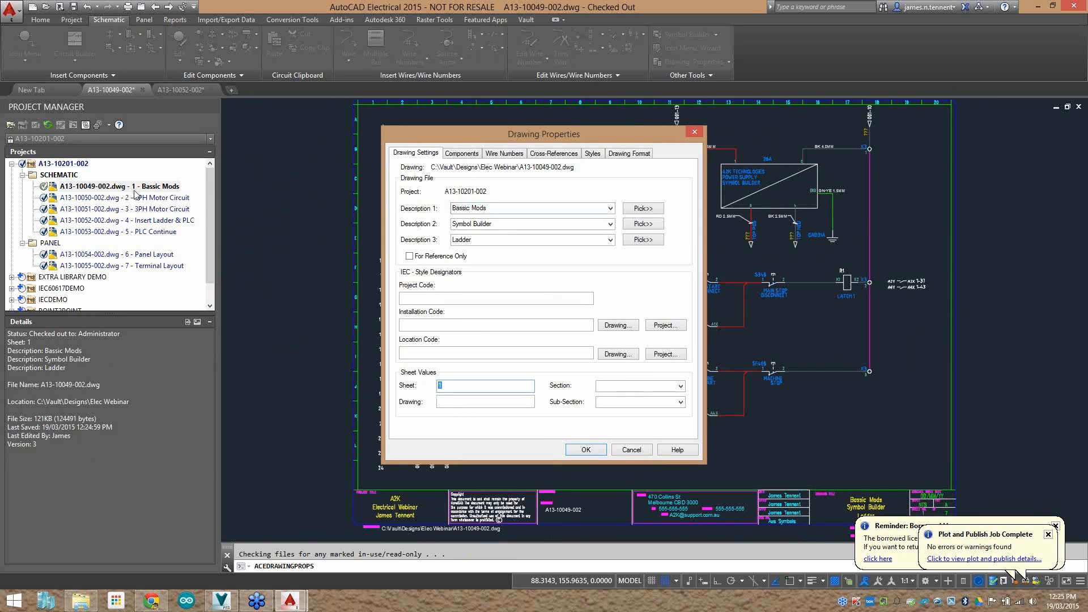
pyautogui.click(486, 208)
pyautogui.click(629, 450)
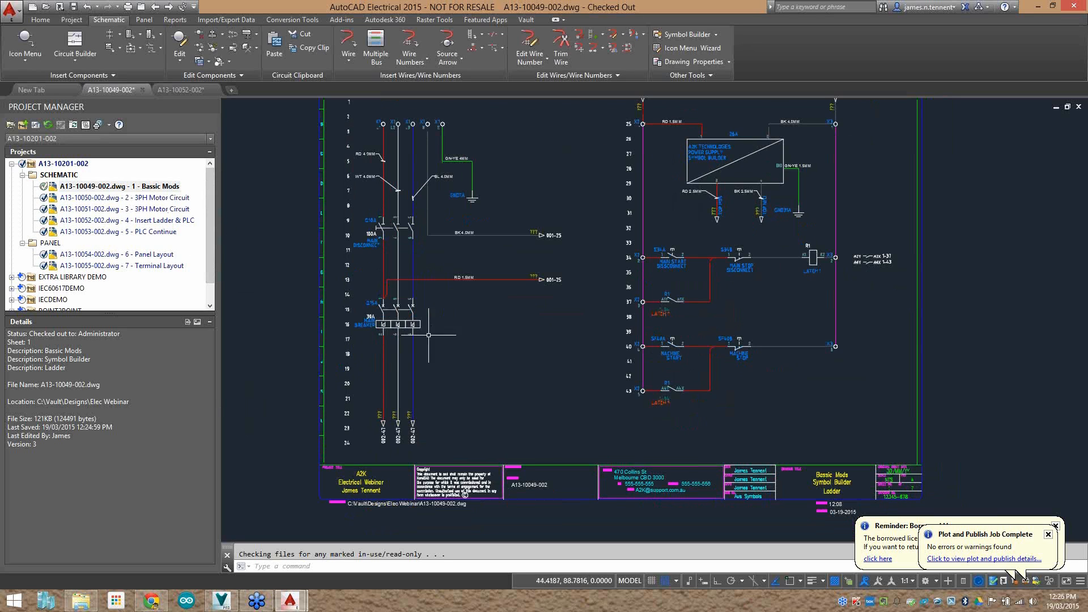
pyautogui.moveTo(641, 309); pyautogui.dragTo(656, 281, button='middle')
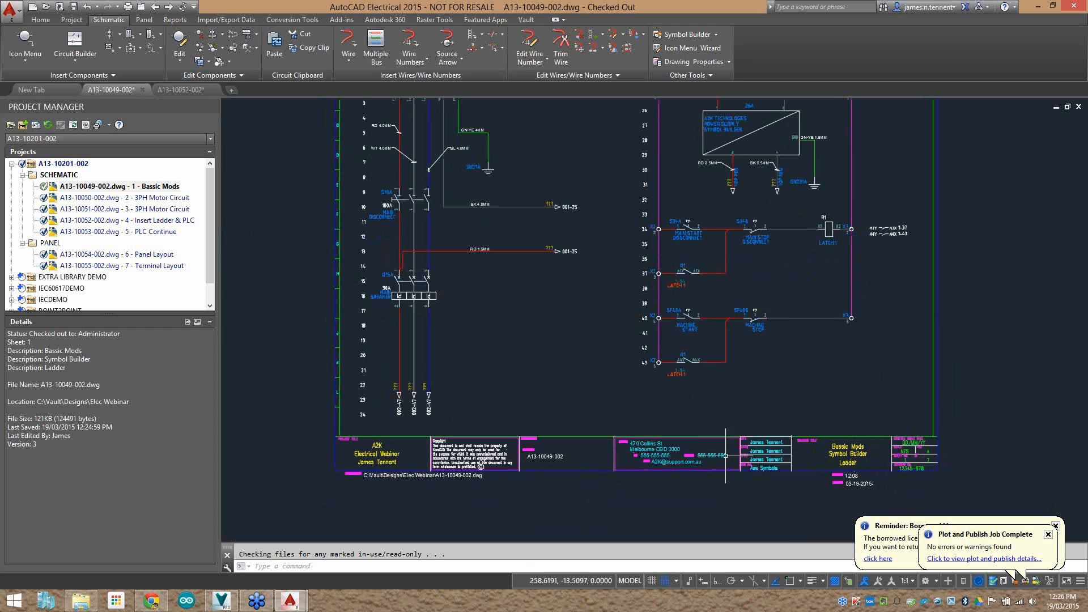
pyautogui.moveTo(613, 300); pyautogui.dragTo(570, 344, button='middle')
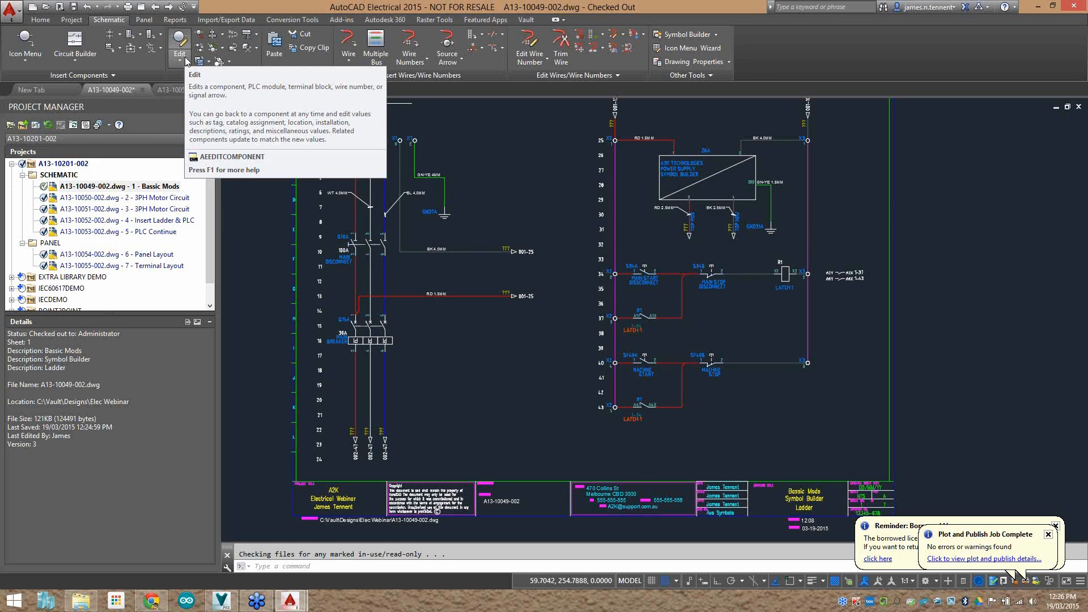
pyautogui.click(170, 8)
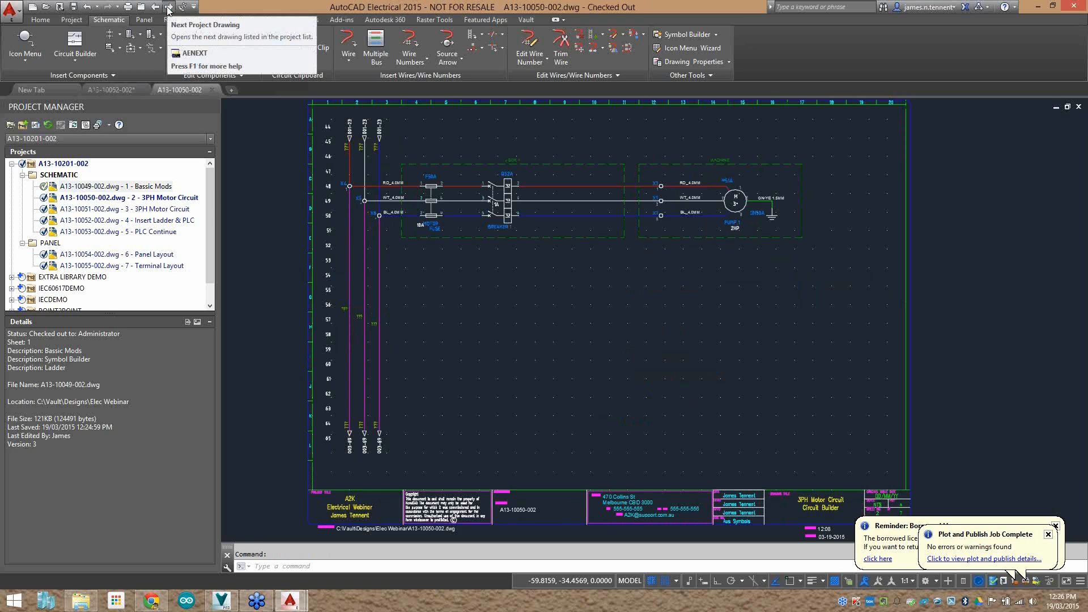
pyautogui.click(169, 9)
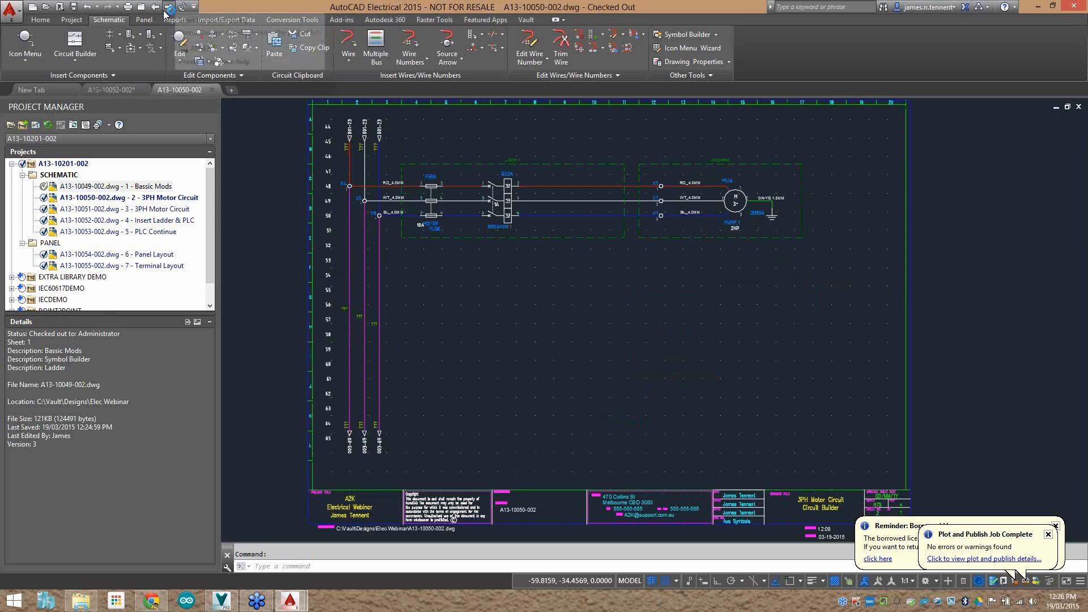
pyautogui.doubleClick(81, 234)
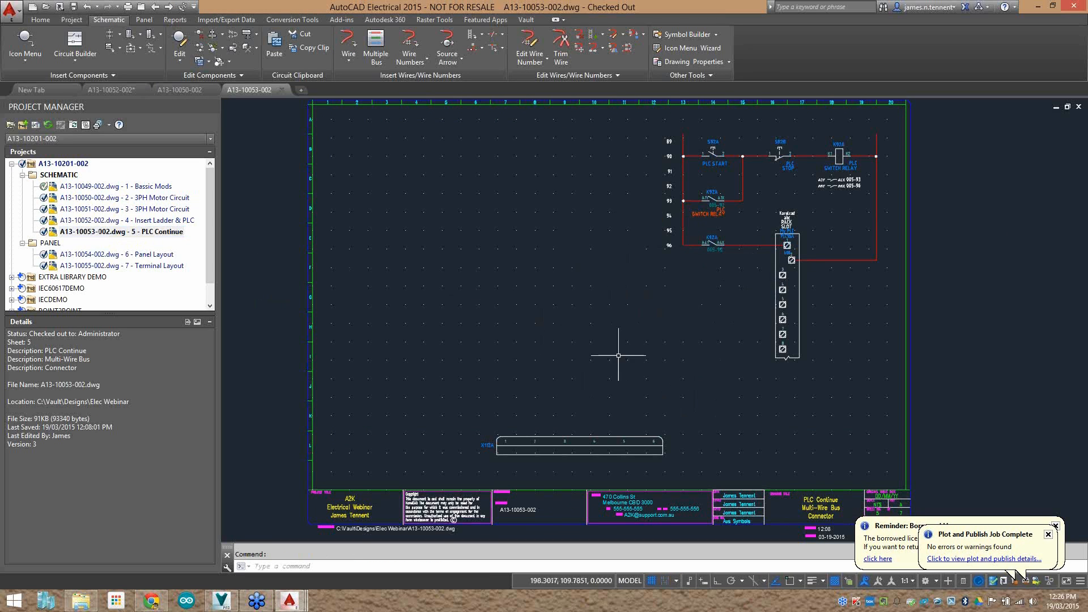
pyautogui.click(23, 176)
pyautogui.click(22, 187)
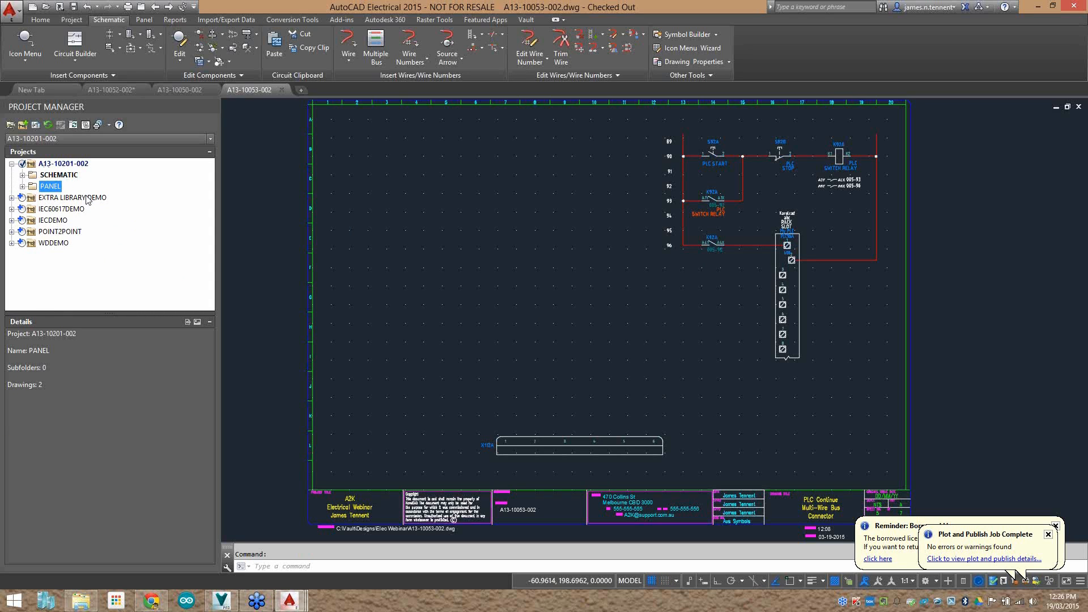
pyautogui.click(22, 186)
pyautogui.click(22, 174)
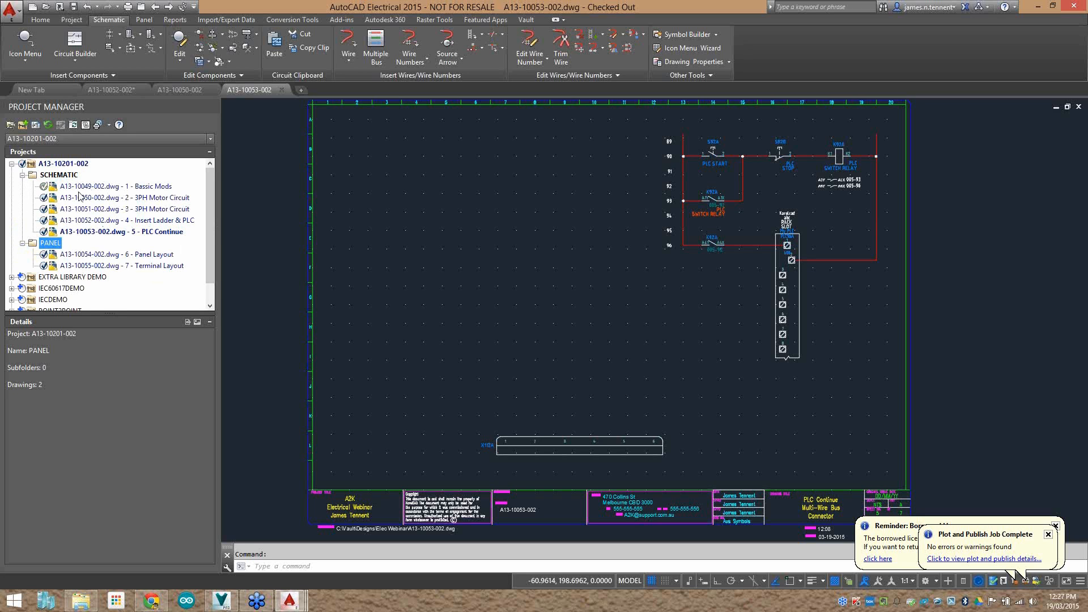
pyautogui.doubleClick(121, 198)
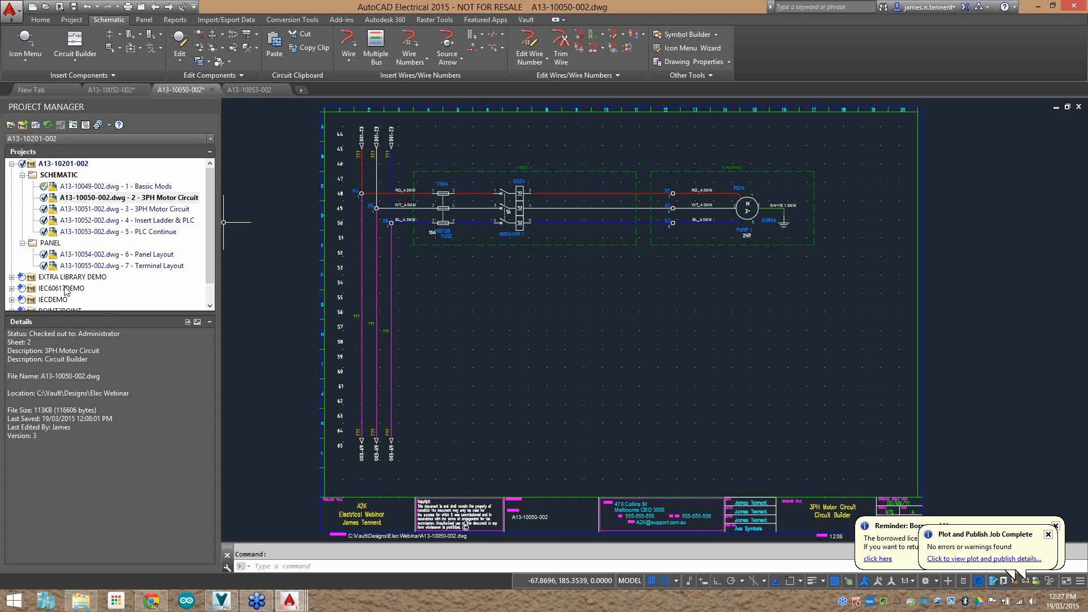
pyautogui.click(1047, 535)
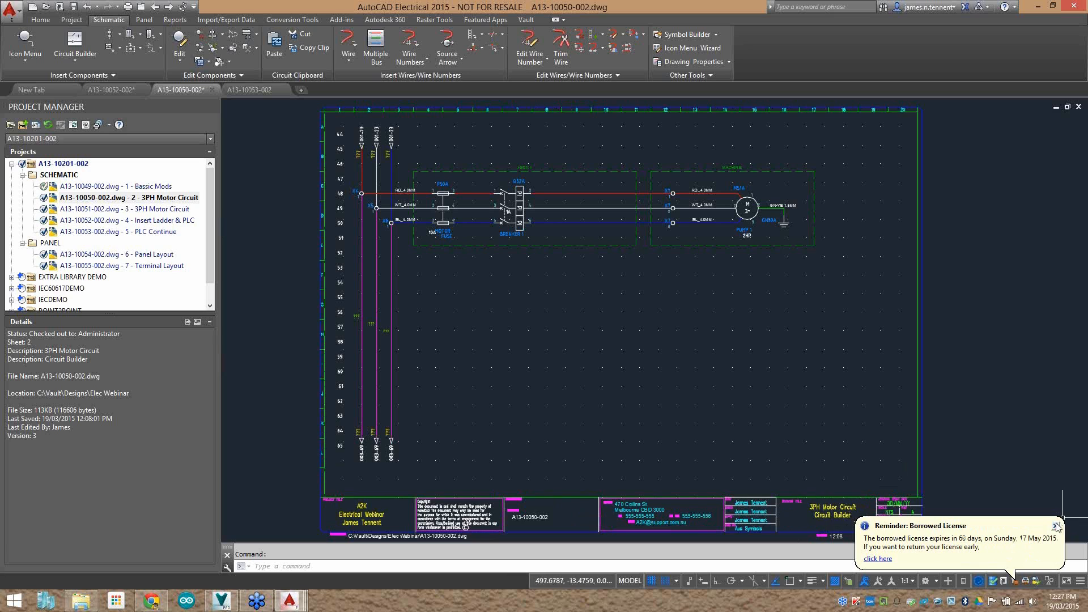
pyautogui.click(1056, 526)
pyautogui.click(162, 200)
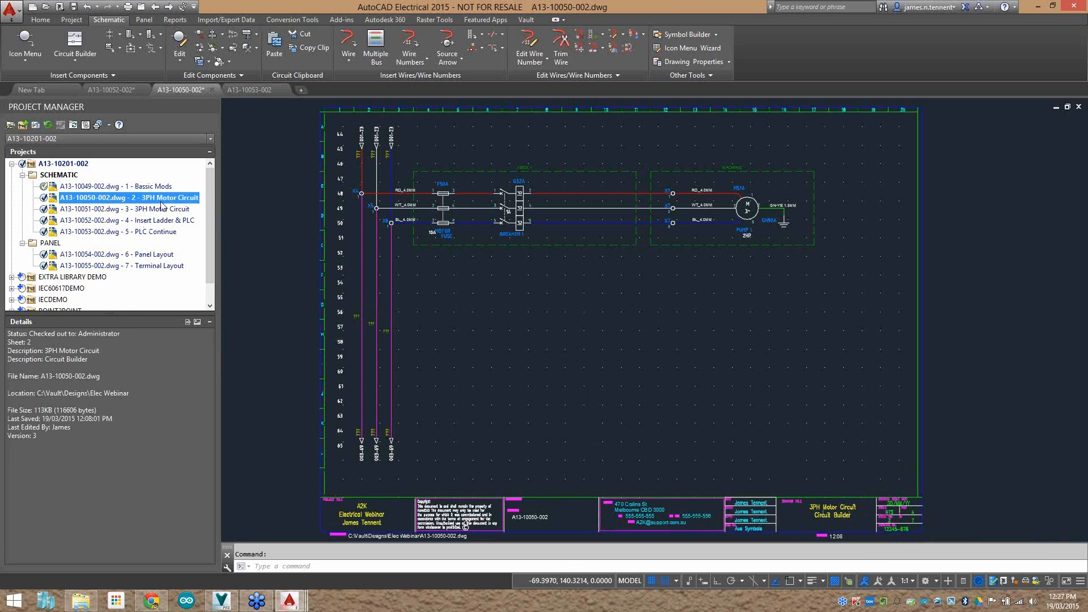
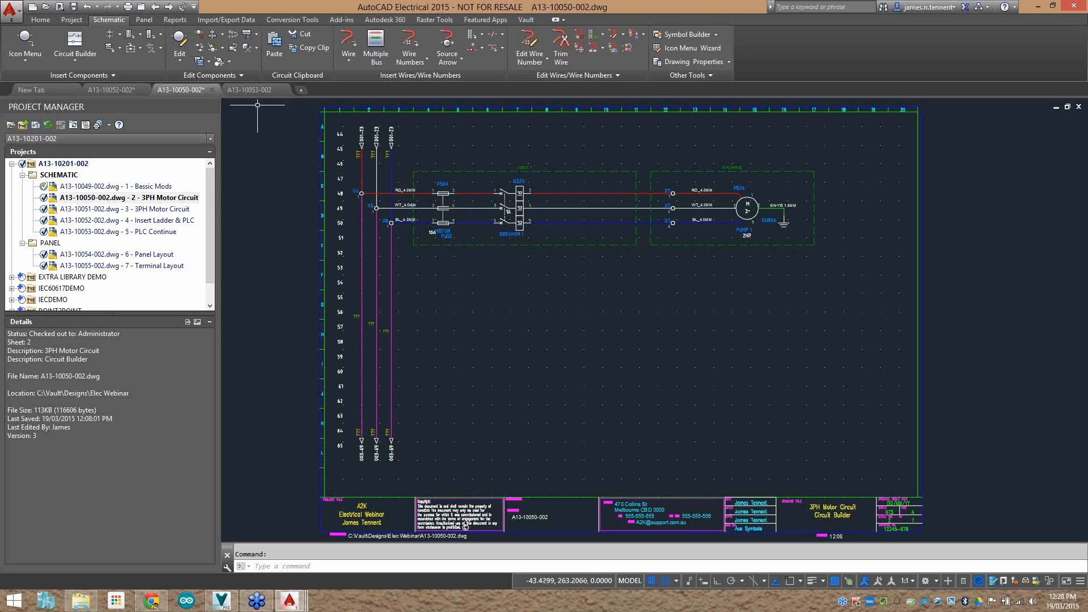
# Copy the three-phase motor circuit from lines 48 to 50 down to lines 54 to 56, using Copy Circuit with increased terminal numbers.
pyautogui.click(209, 61)
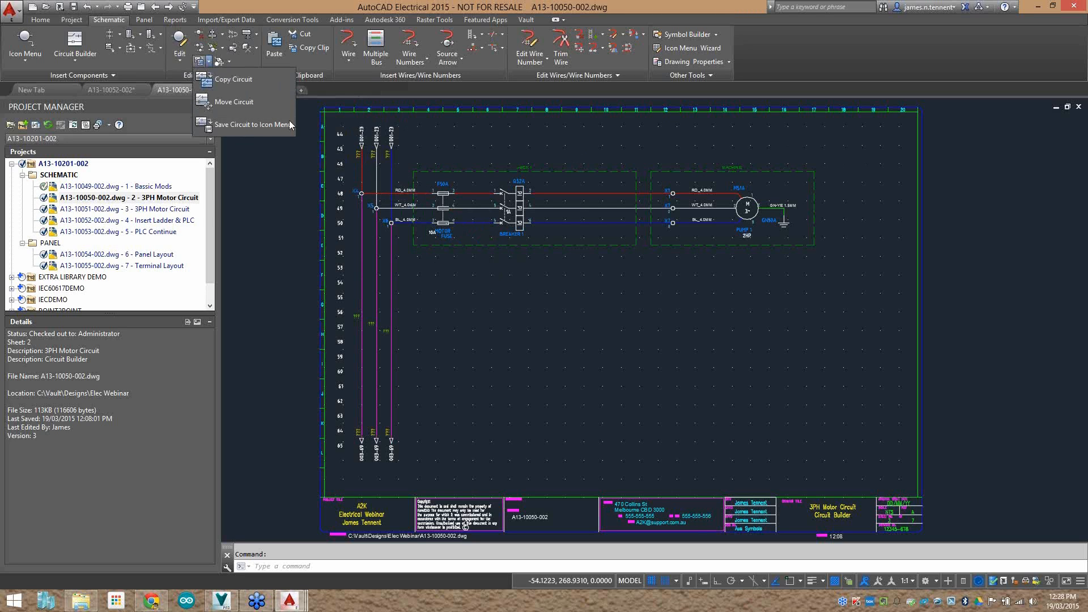
pyautogui.click(247, 81)
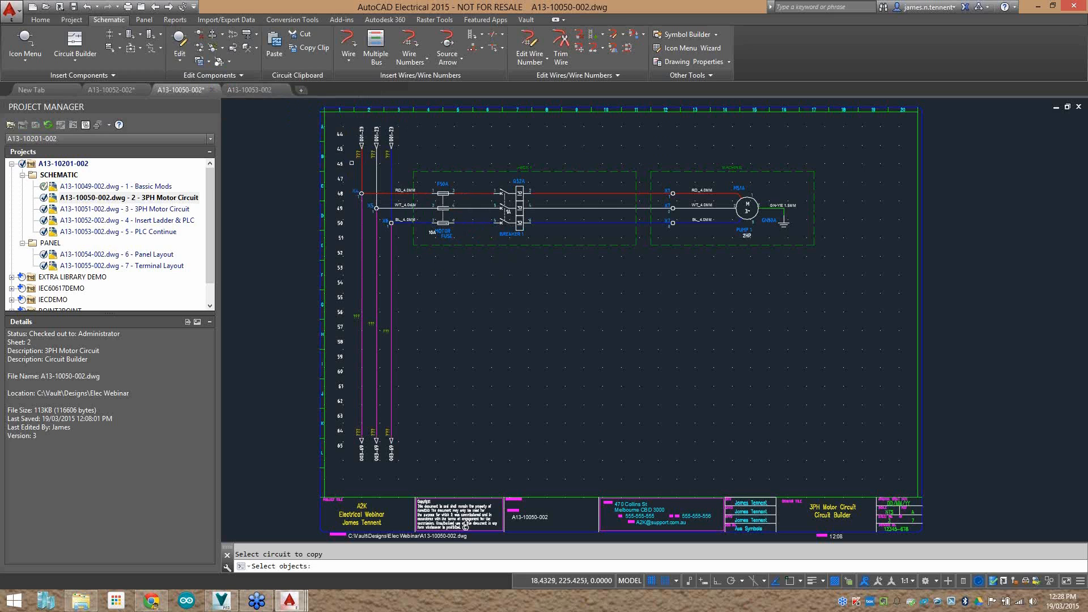
pyautogui.click(349, 153)
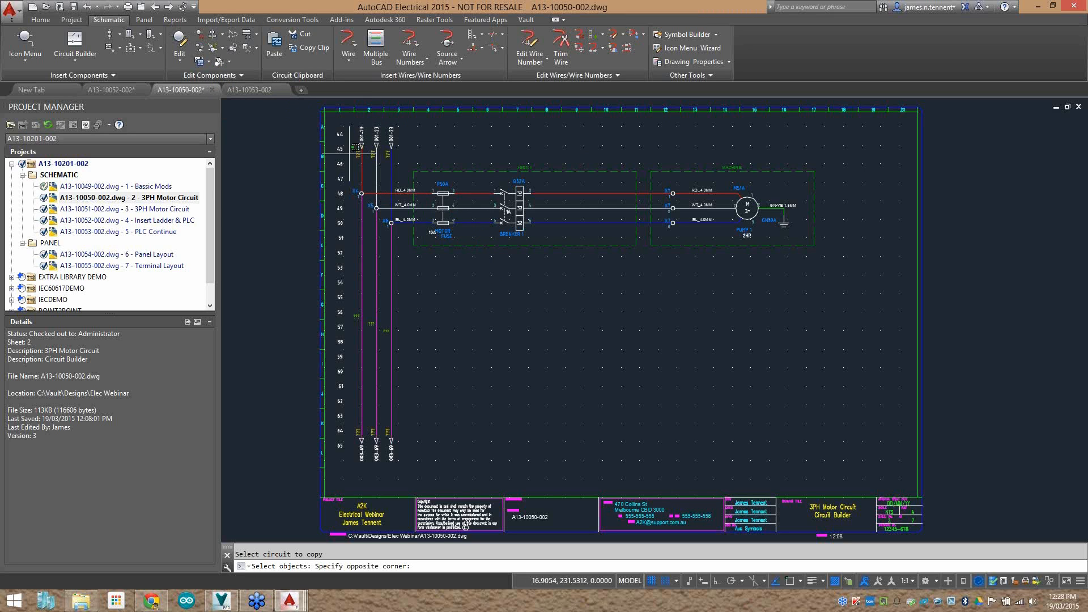
pyautogui.click(839, 280)
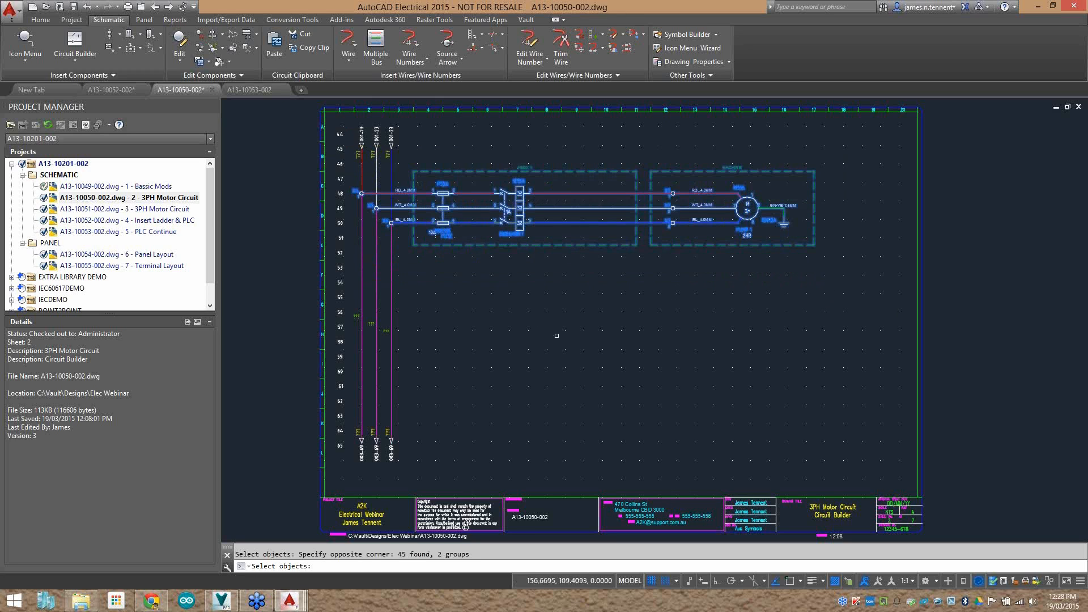
pyautogui.press('Return')
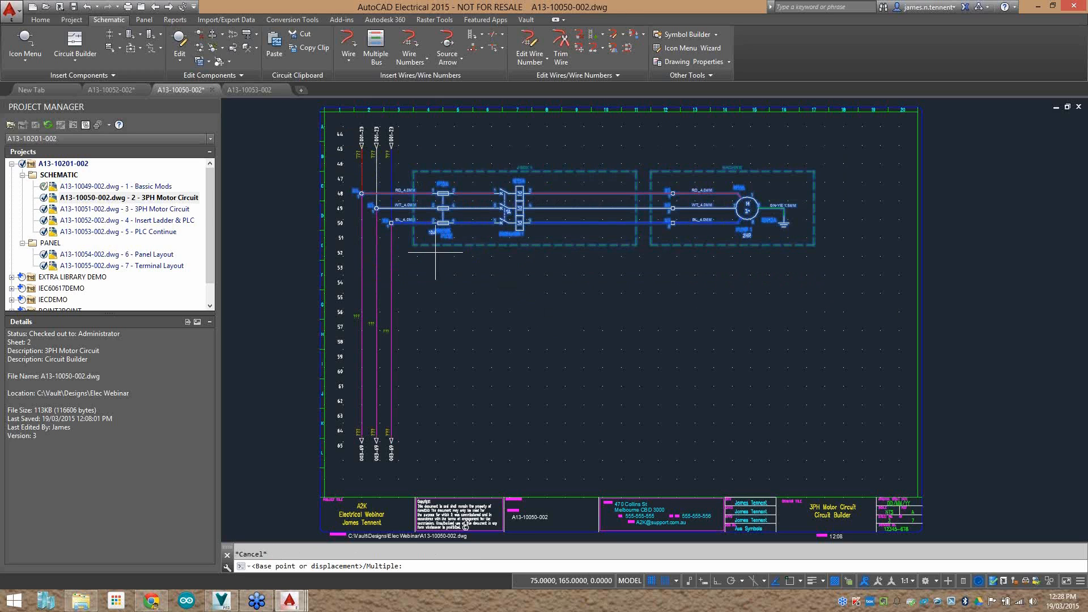
pyautogui.click(361, 193)
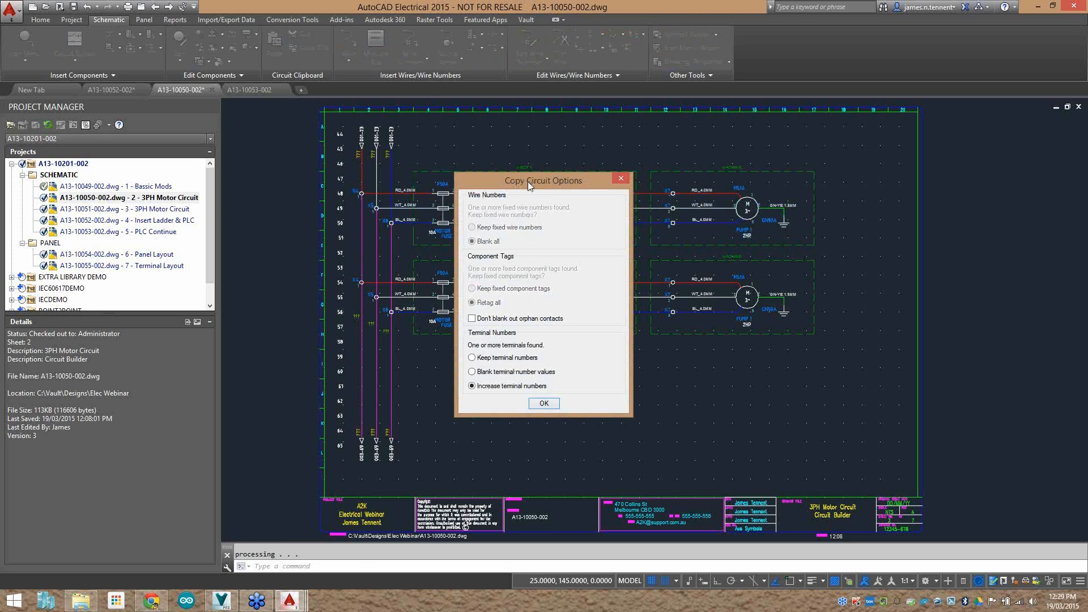
pyautogui.moveTo(528, 181); pyautogui.dragTo(495, 147)
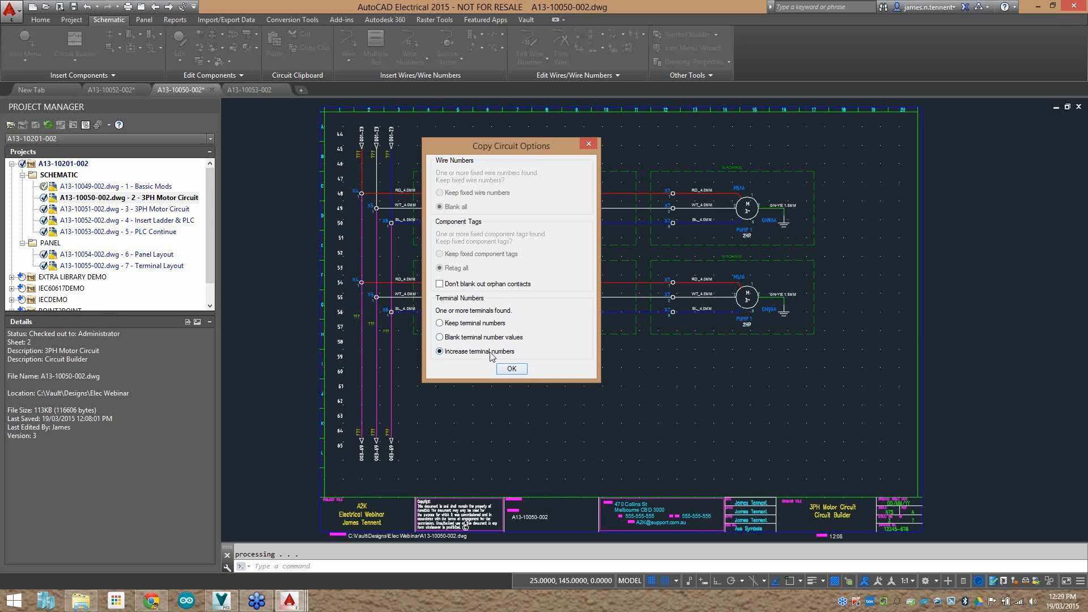
pyautogui.click(520, 369)
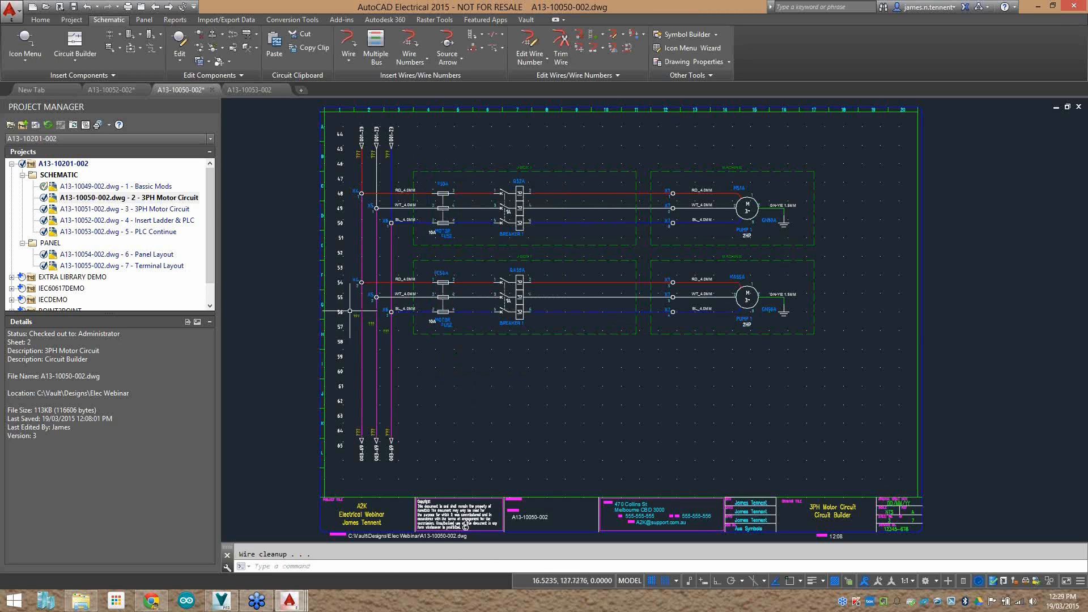
pyautogui.scroll(4, 348, 291)
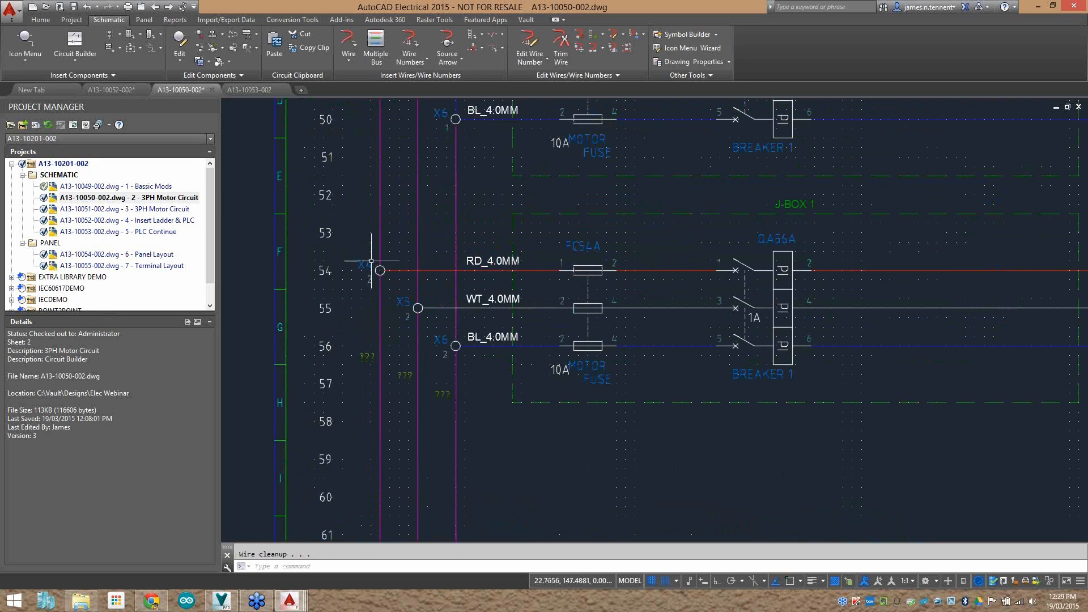
pyautogui.moveTo(354, 289); pyautogui.dragTo(362, 318, button='middle')
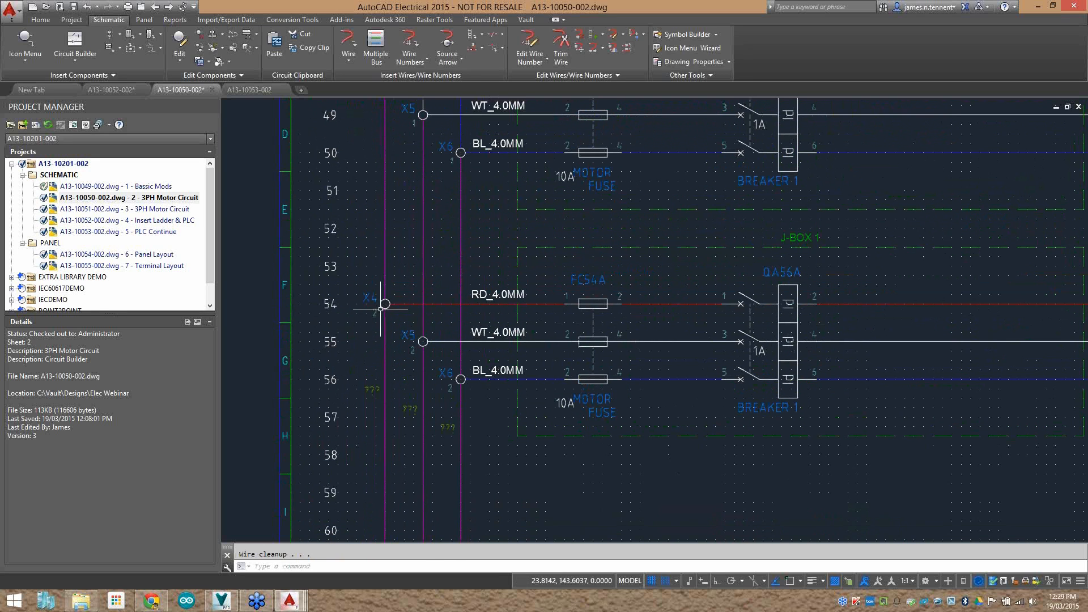
# Insert a three-pole fuse across lines 54 to 56, building down, between the breaker and the X7 terminals, keeping location code J-BOX 1.
pyautogui.moveTo(431, 346); pyautogui.dragTo(410, 356, button='middle')
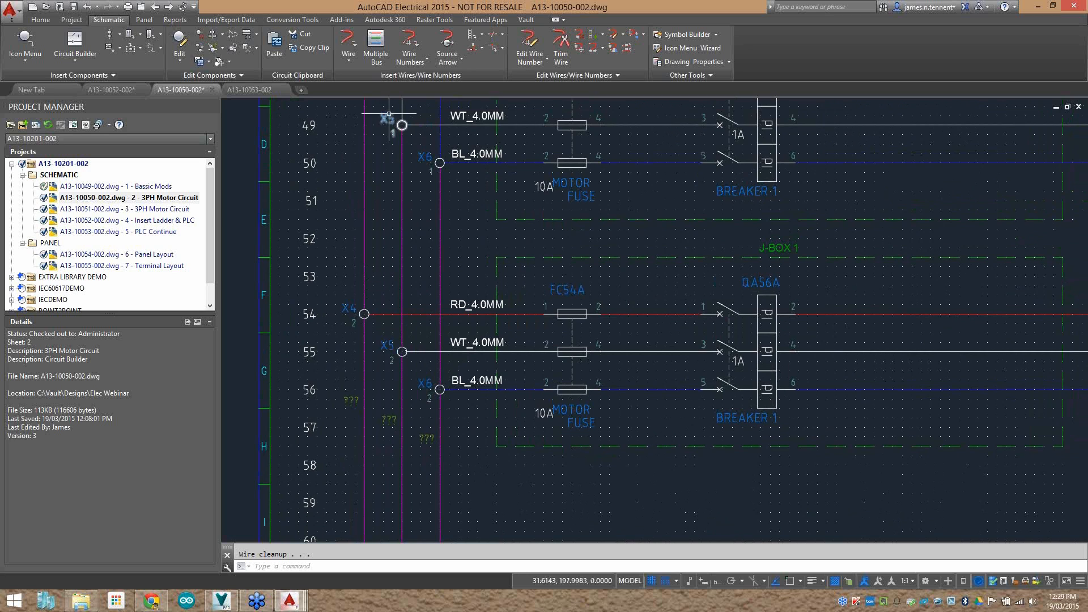
pyautogui.moveTo(587, 302); pyautogui.dragTo(562, 276, button='middle')
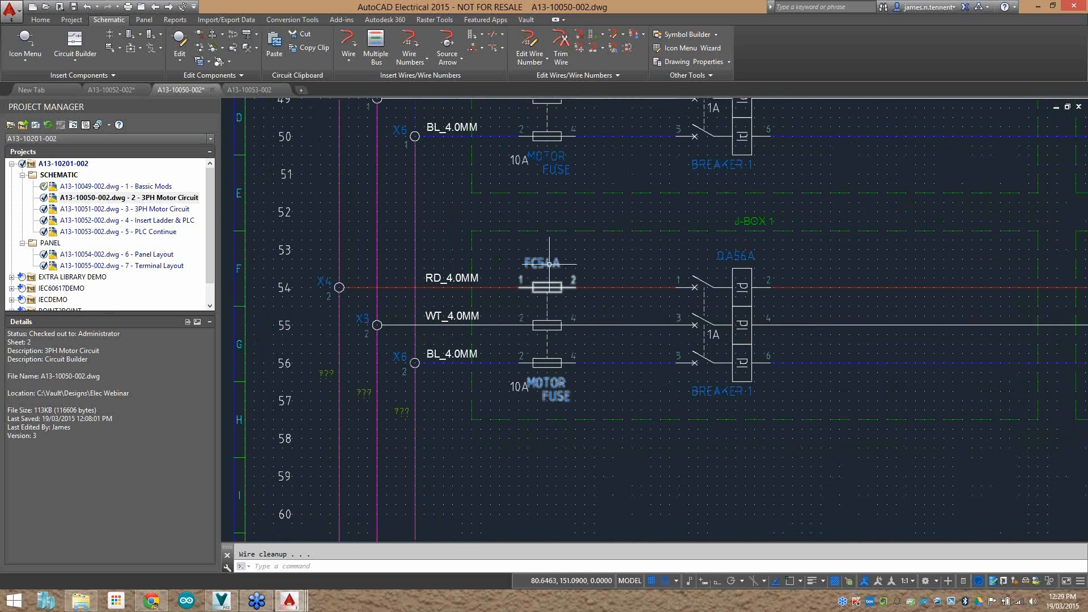
pyautogui.click(549, 264)
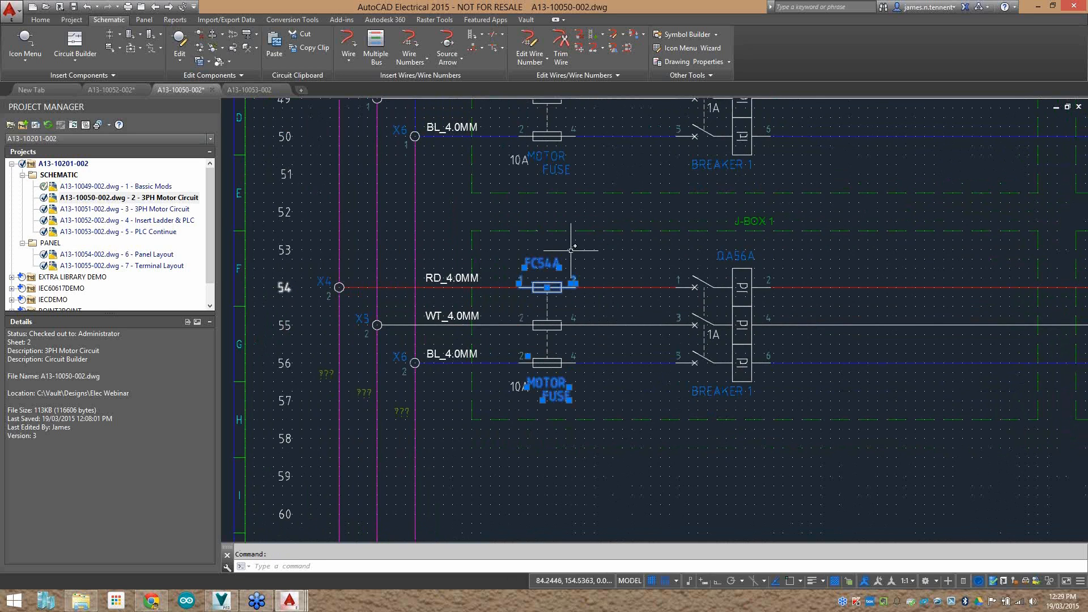
pyautogui.scroll(-2, 565, 303)
pyautogui.moveTo(565, 304); pyautogui.dragTo(489, 265, button='middle')
pyautogui.moveTo(687, 258); pyautogui.dragTo(647, 280, button='middle')
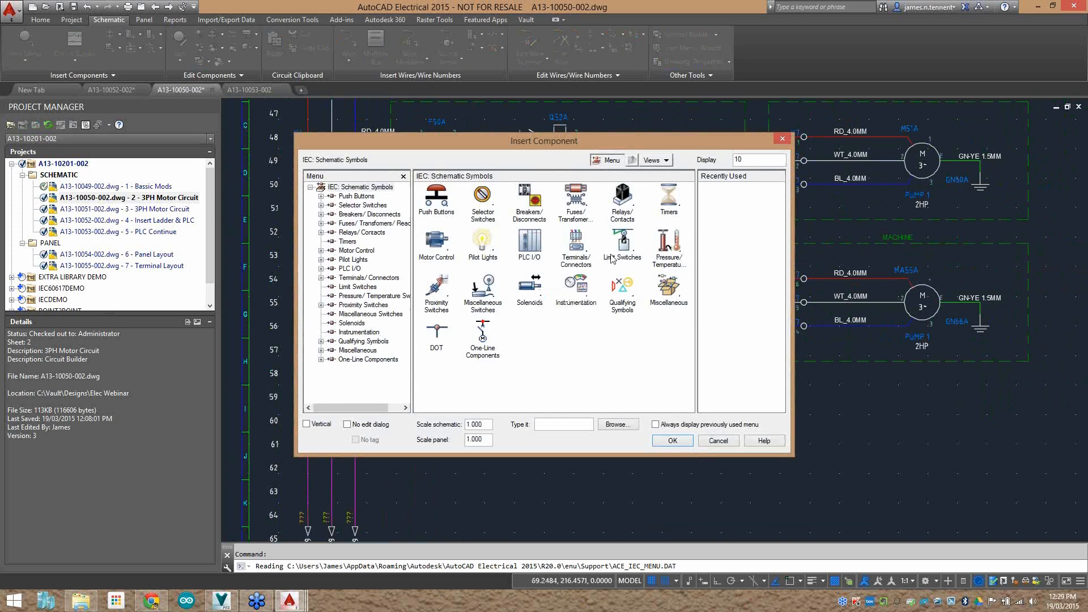
pyautogui.moveTo(594, 138); pyautogui.dragTo(628, 155)
pyautogui.click(584, 214)
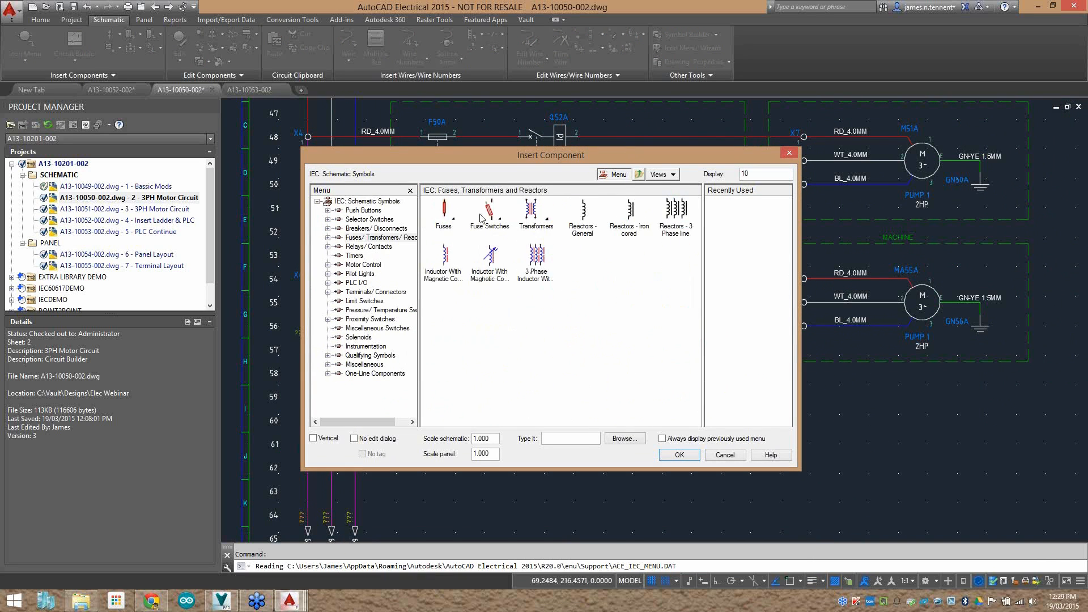
pyautogui.click(443, 215)
pyautogui.click(536, 209)
pyautogui.click(686, 278)
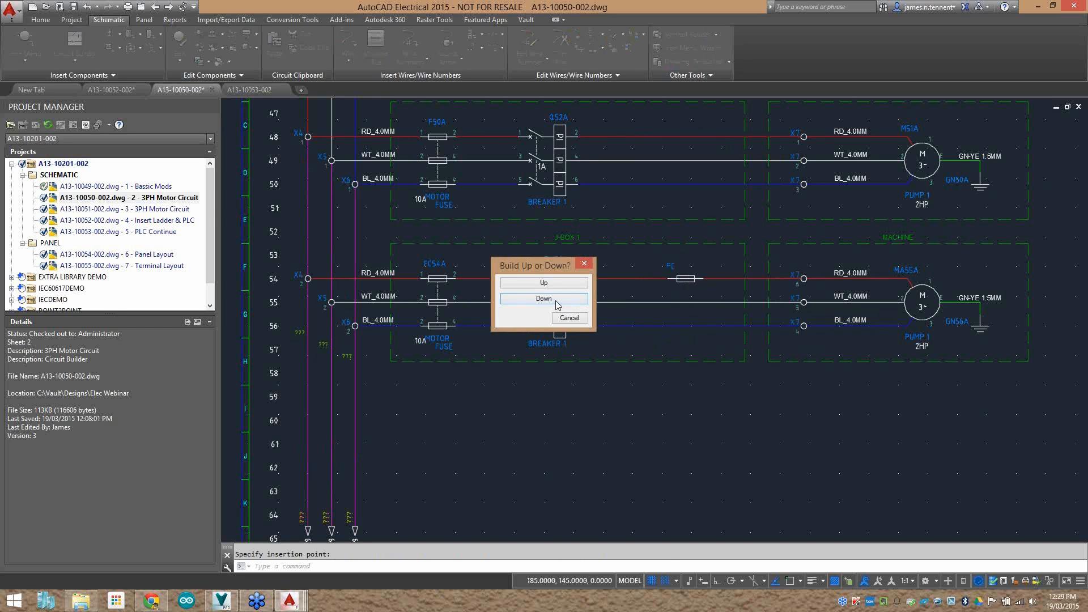
pyautogui.press('Return')
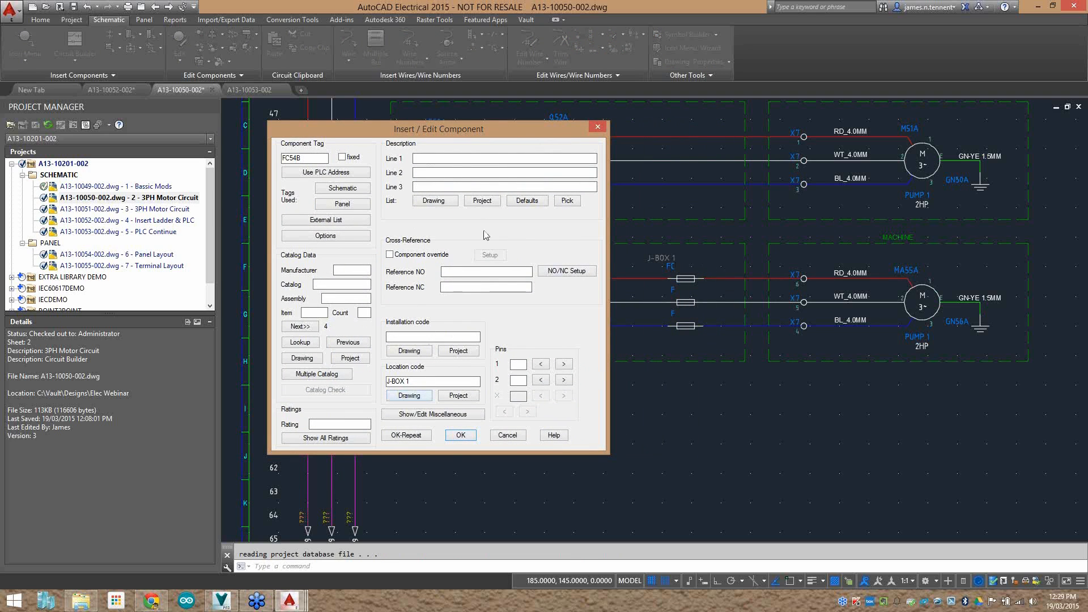
pyautogui.click(460, 435)
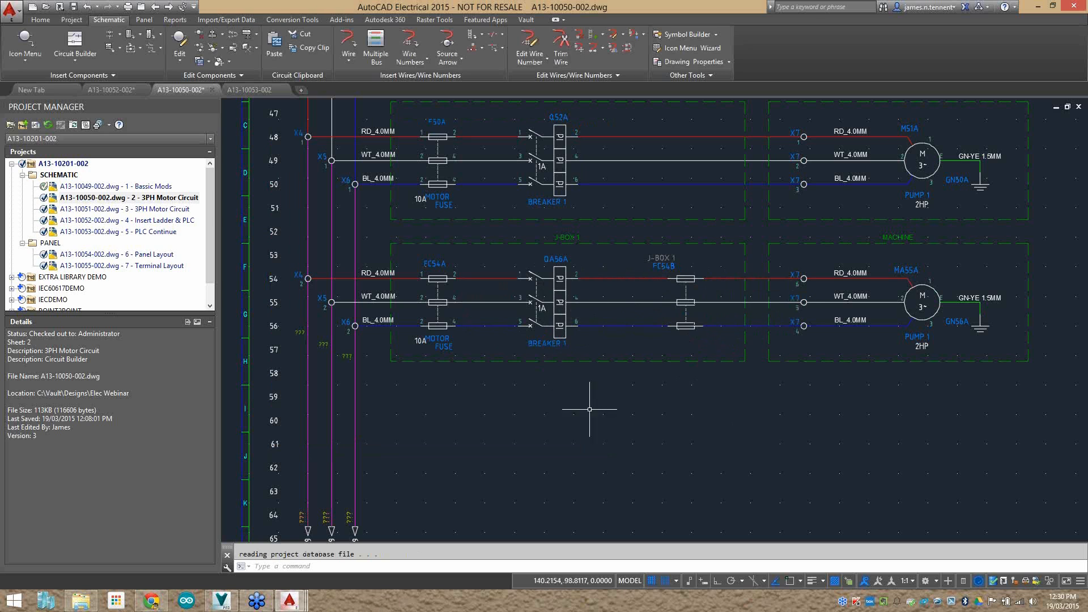
pyautogui.moveTo(722, 280); pyautogui.dragTo(734, 322, button='middle')
pyautogui.scroll(-3, 501, 297)
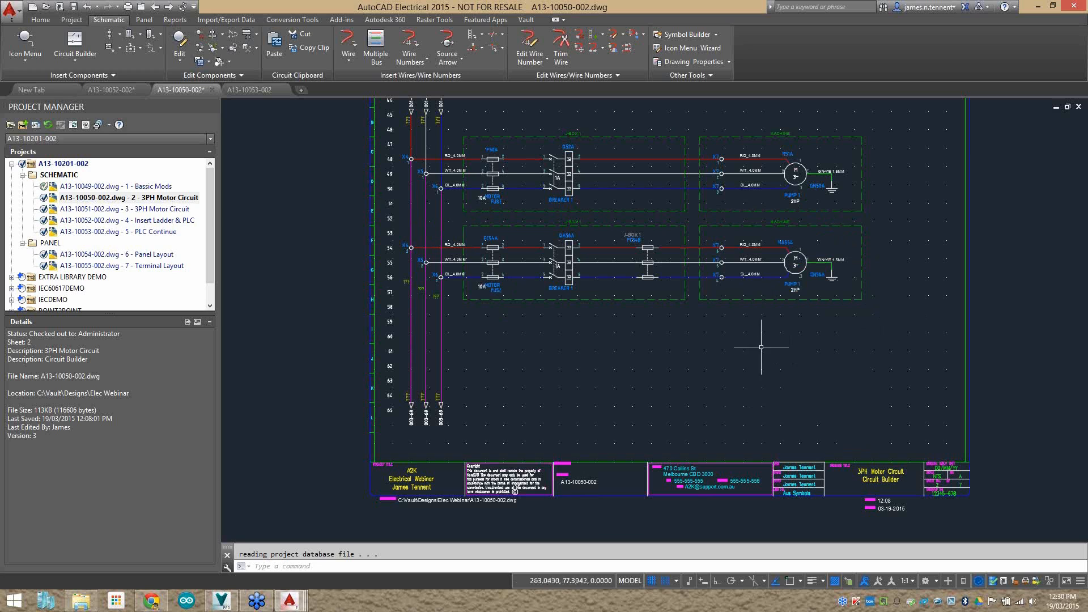
pyautogui.click(209, 62)
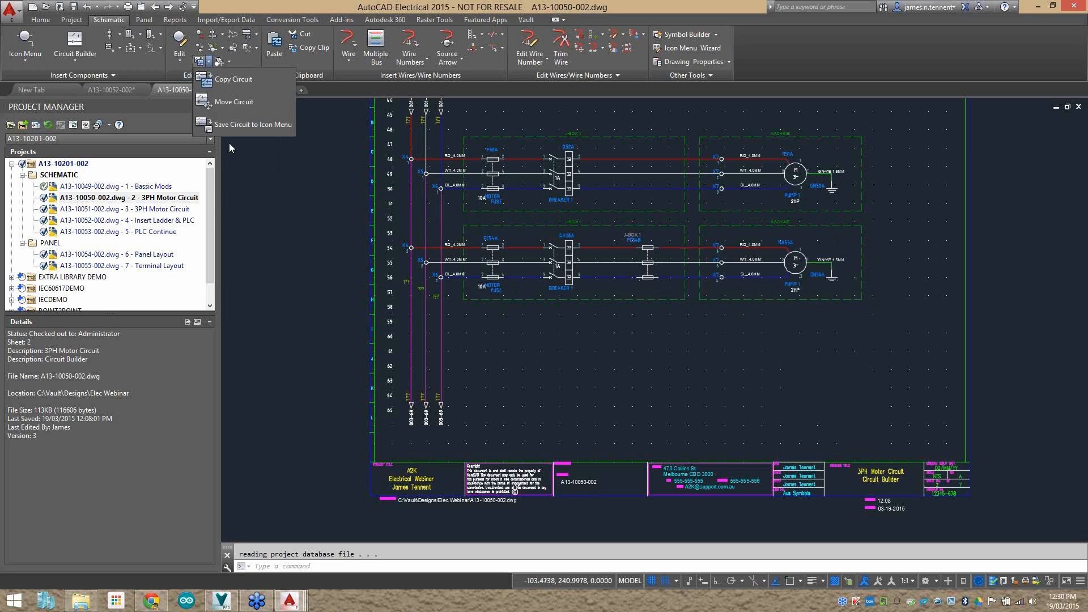
pyautogui.click(227, 101)
pyautogui.press('Escape')
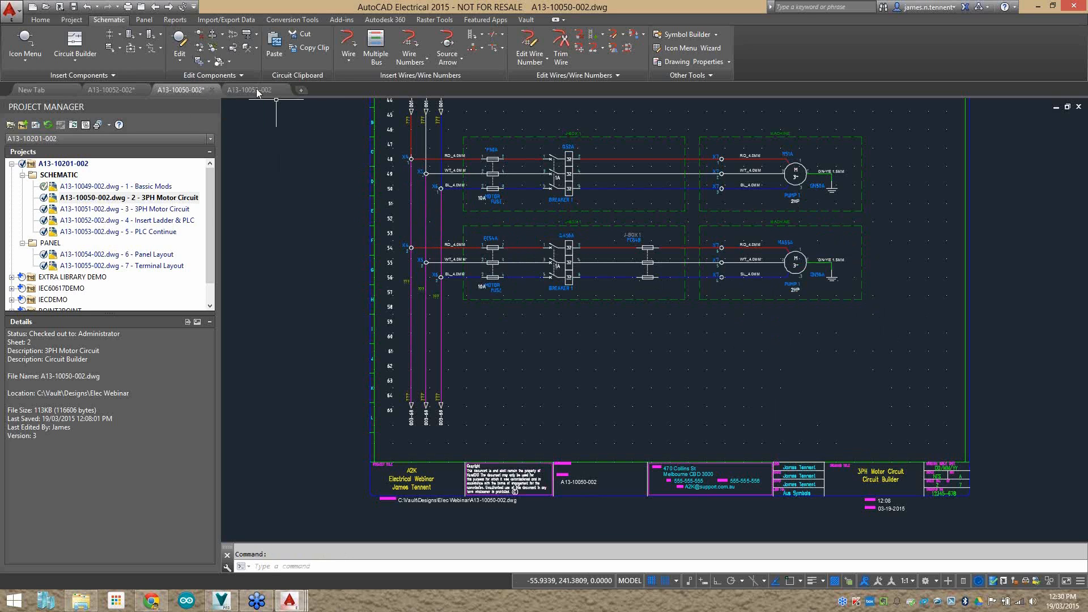
# Start saving a new circuit to the icon menu's user circuits, with Webinar 3Ph Motor as both its name and its drawing file name.
pyautogui.click(208, 61)
pyautogui.click(220, 130)
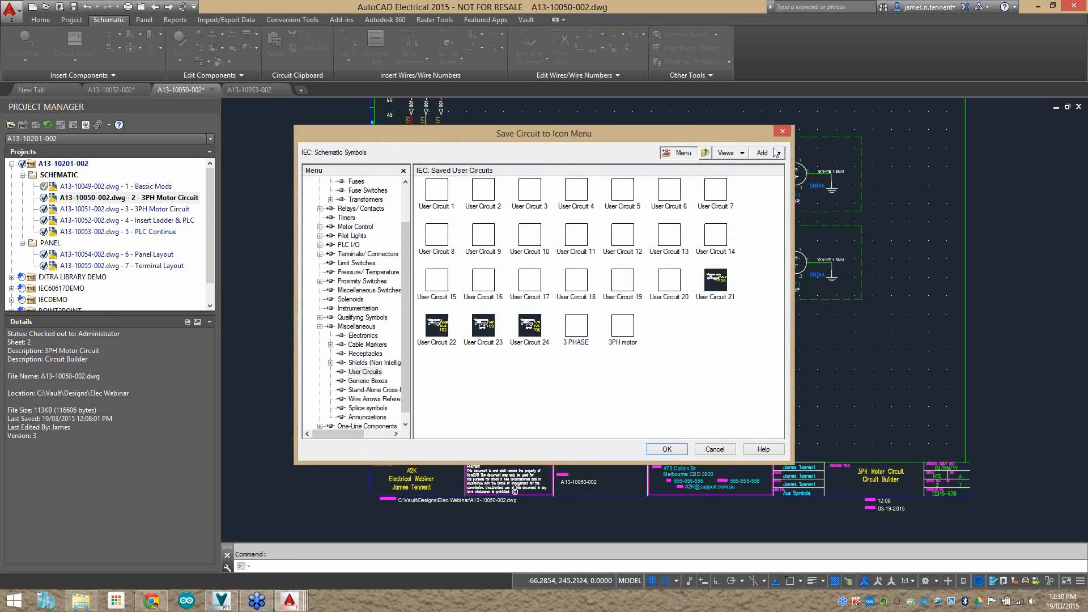
pyautogui.click(778, 152)
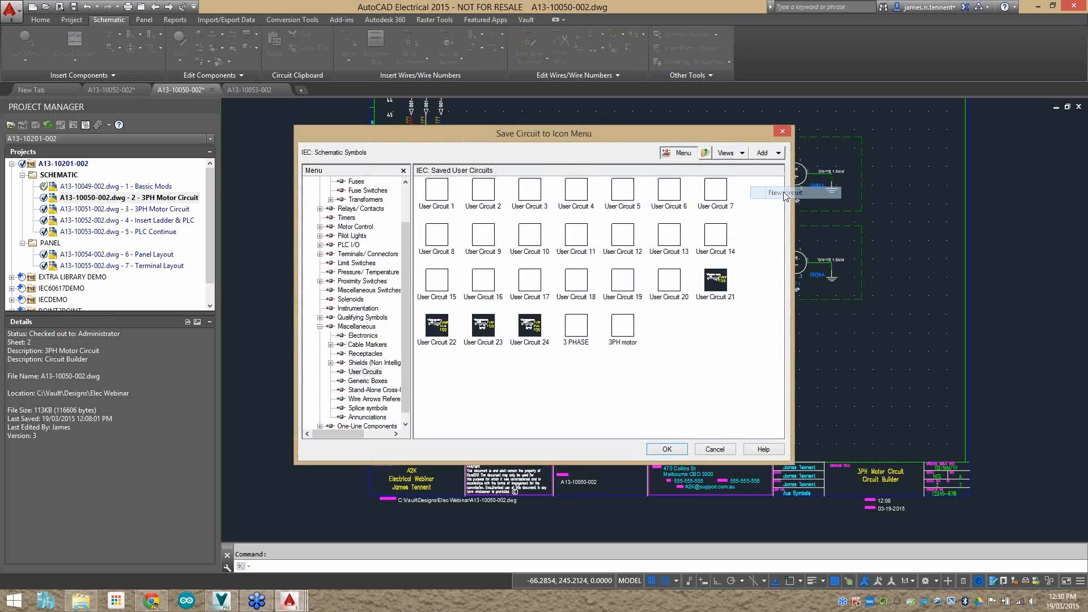
pyautogui.click(785, 192)
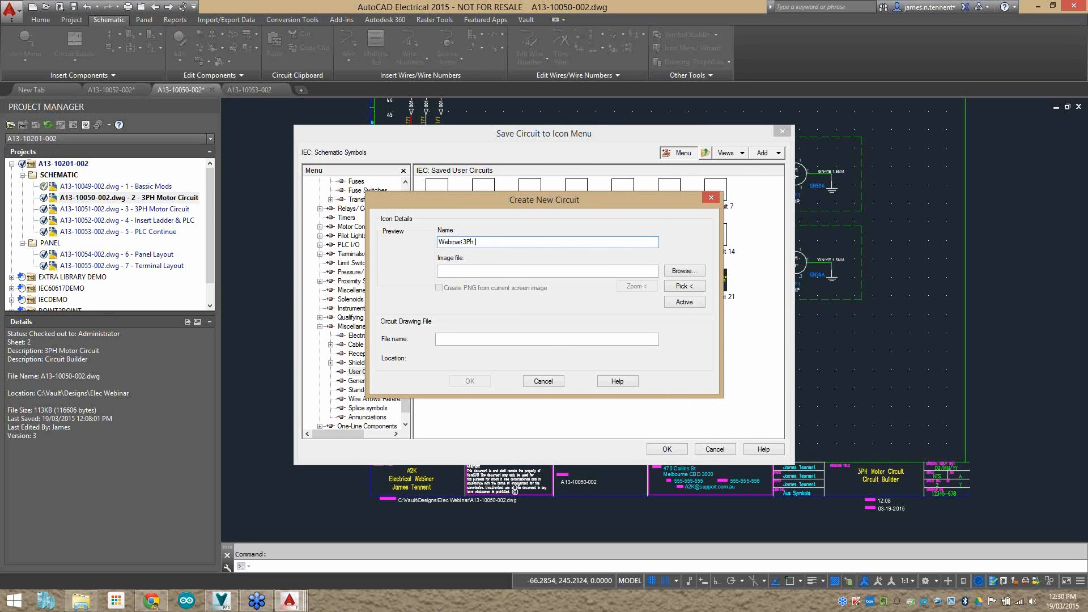
pyautogui.press('Tab')
pyautogui.moveTo(491, 242); pyautogui.dragTo(387, 242)
pyautogui.click(480, 339)
pyautogui.hotkey('ctrl', 'v')
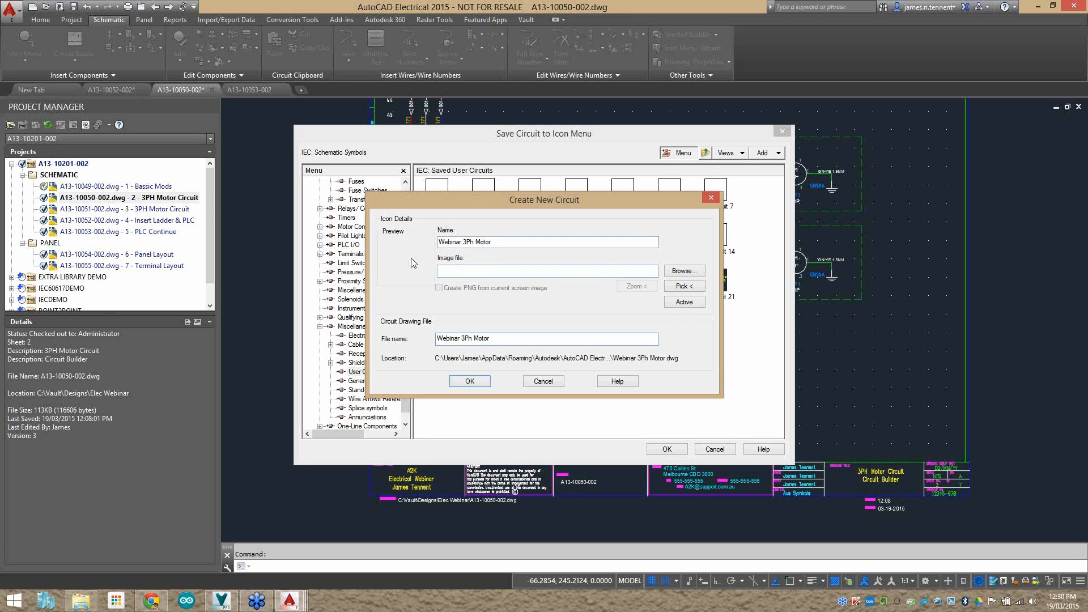
# Create the circuit's PNG icon from the current screen image, taking the image file name HFU1 from the fuse block, and accept the definition.
pyautogui.moveTo(463, 203)
pyautogui.mouseDown()
pyautogui.moveTo(510, 198)
pyautogui.moveTo(456, 211)
pyautogui.moveTo(463, 222)
pyautogui.mouseUp()
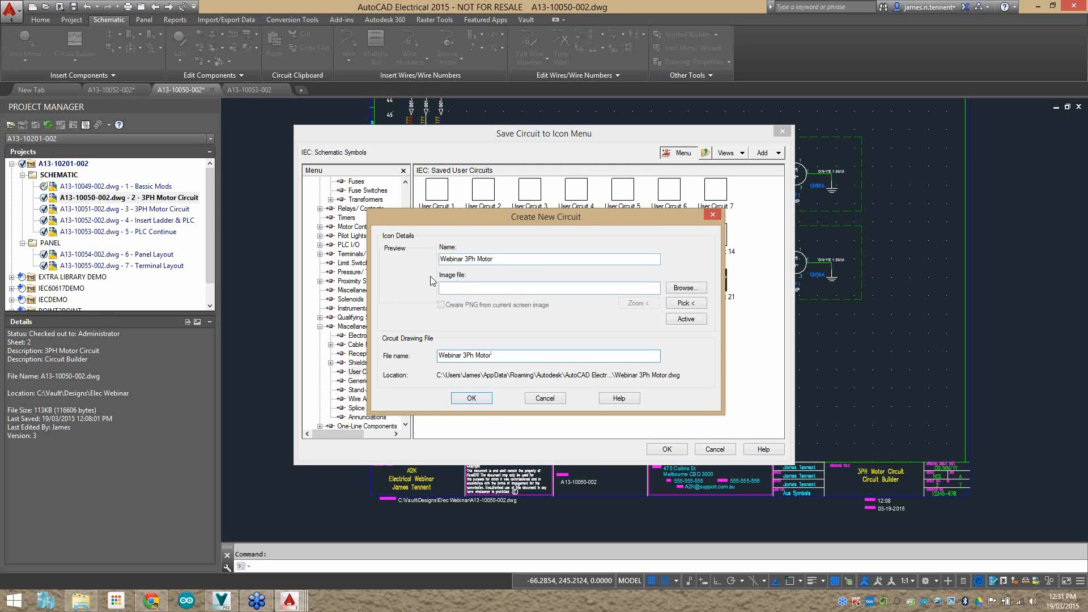
pyautogui.moveTo(536, 223)
pyautogui.mouseDown()
pyautogui.moveTo(542, 306)
pyautogui.moveTo(532, 202)
pyautogui.mouseUp()
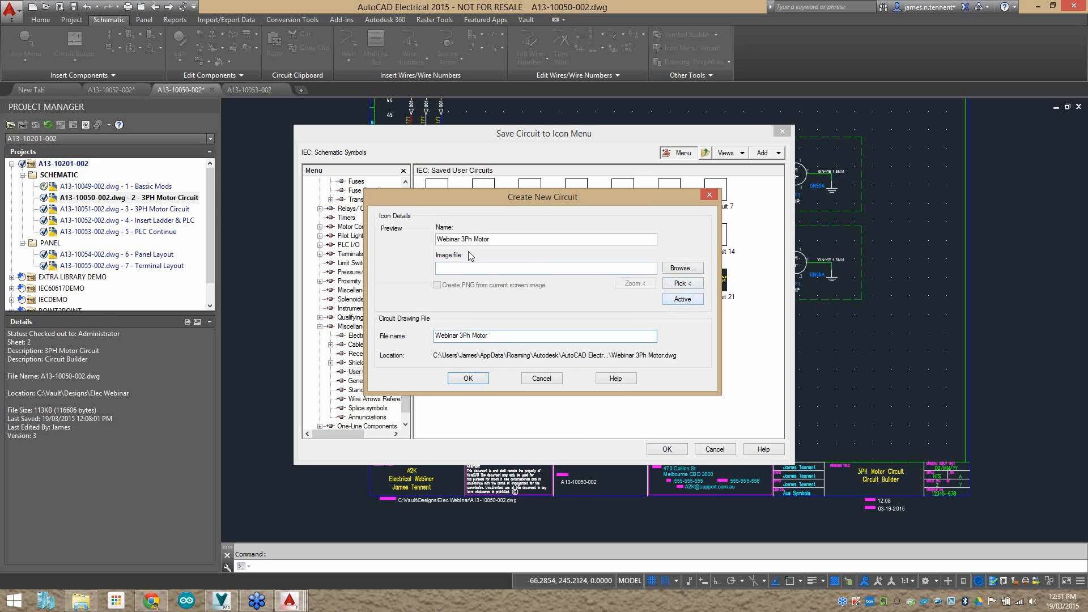
pyautogui.click(684, 299)
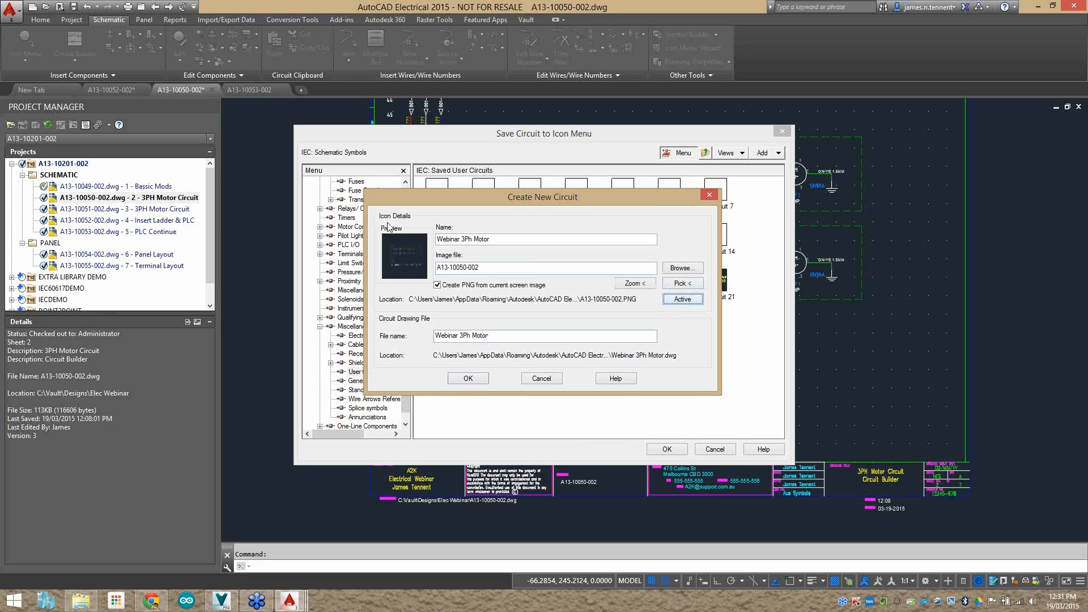
pyautogui.click(690, 283)
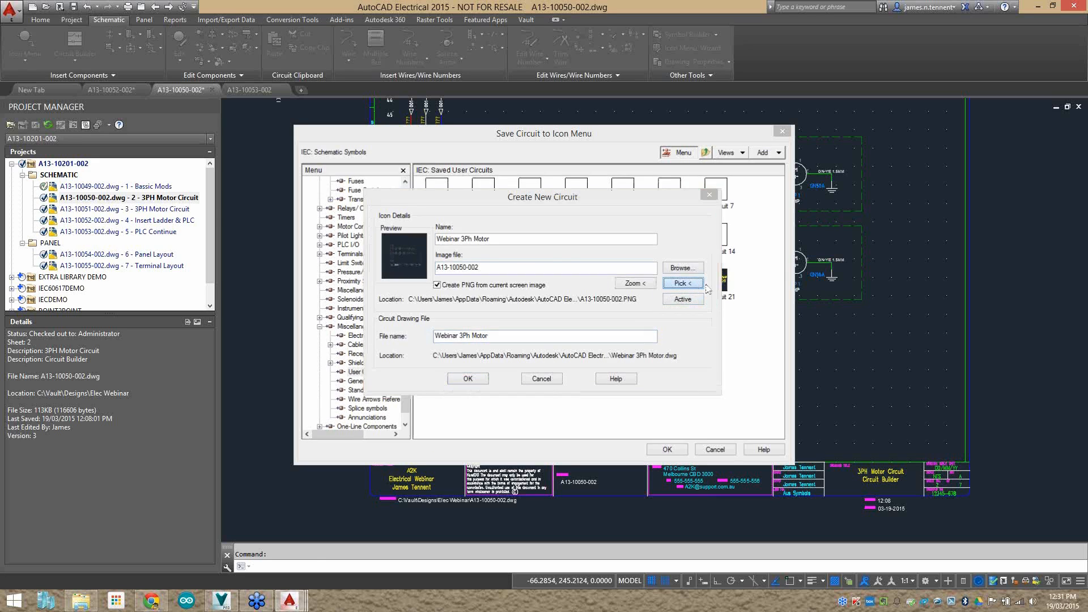
pyautogui.click(485, 240)
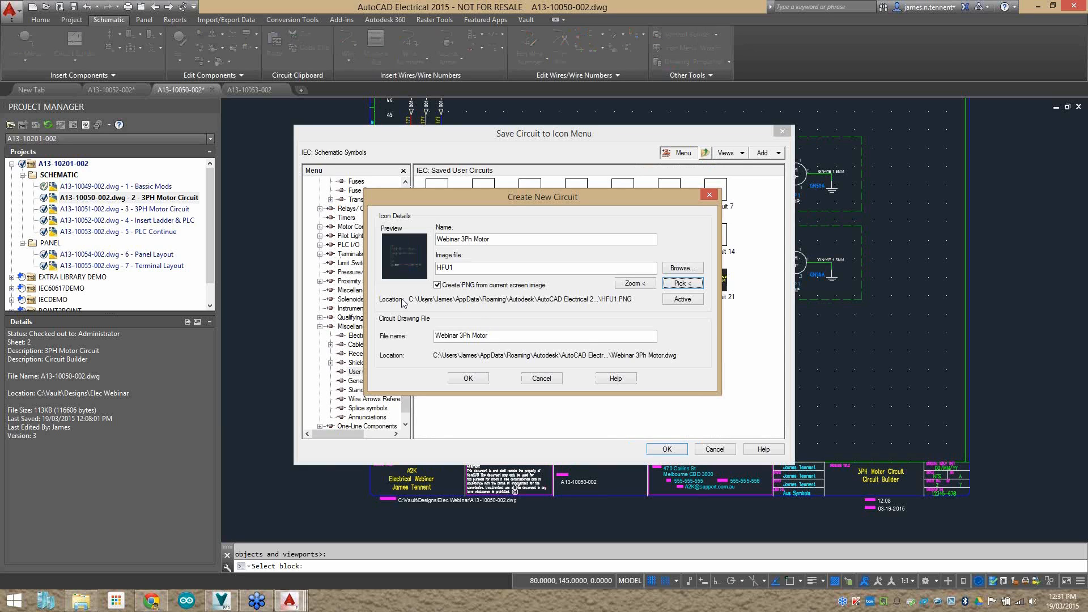
pyautogui.click(465, 378)
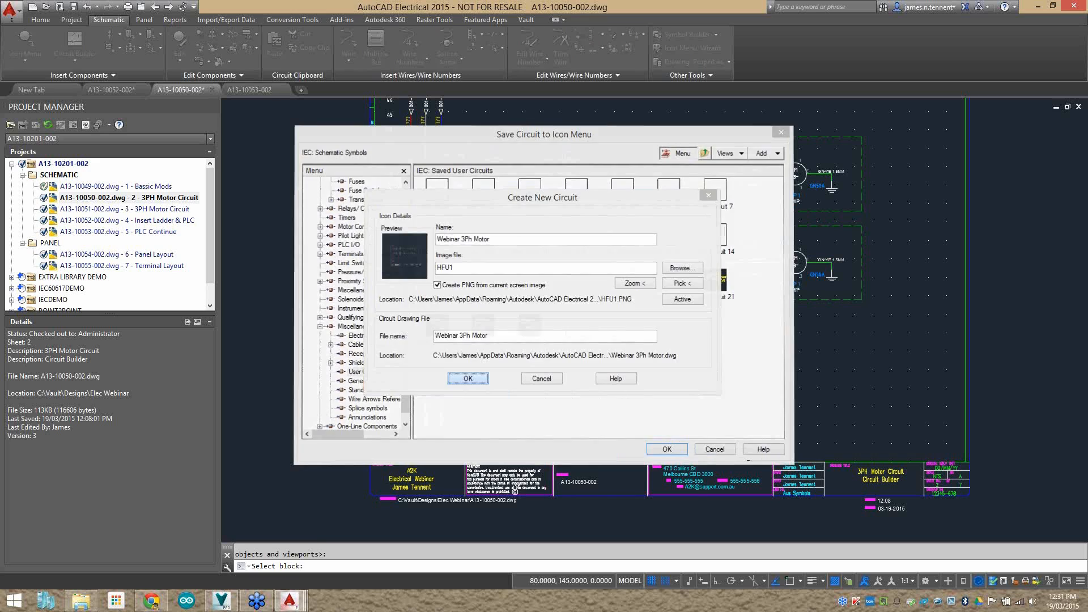
# Save the lines 54 to 56 motor circuit, based at its line 54 terminal, excluding the ??? wire numbers on the vertical bus wires.
pyautogui.click(411, 248)
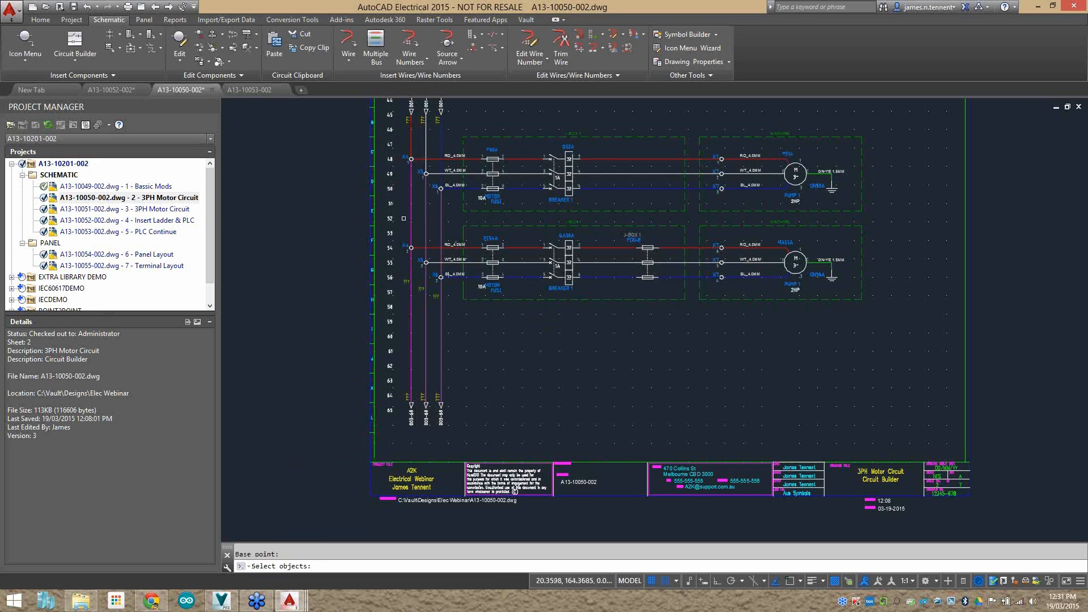
pyautogui.click(399, 211)
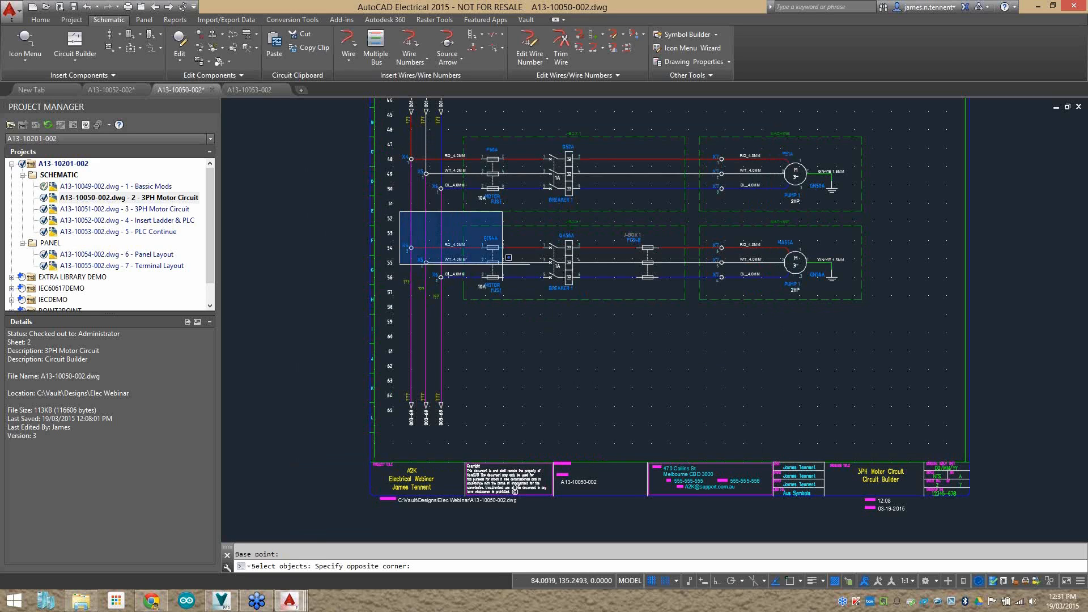
pyautogui.click(885, 311)
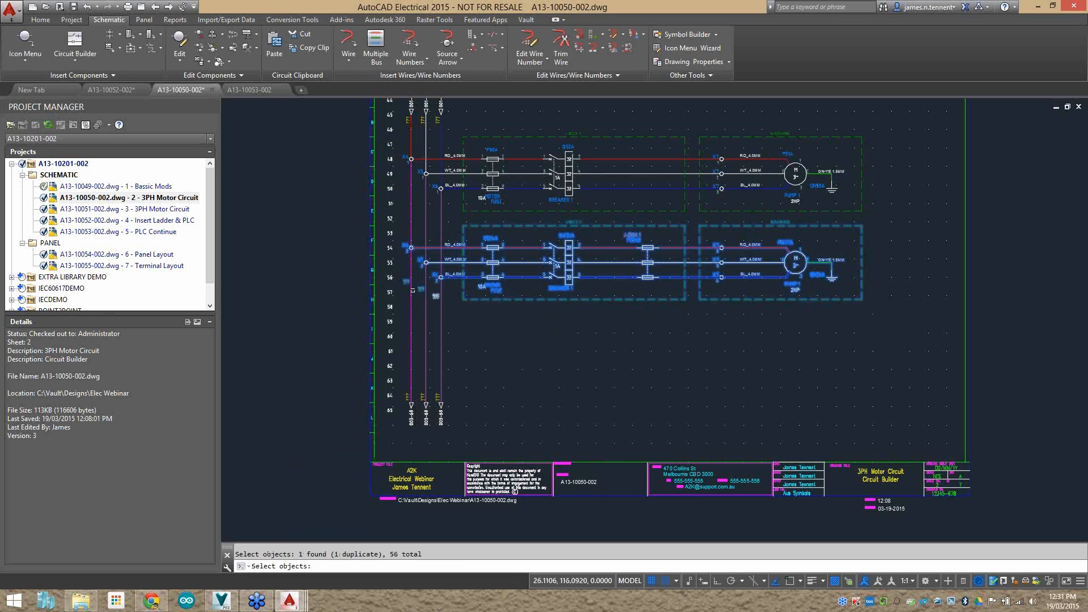
pyautogui.keyDown('shift'); pyautogui.click(436, 296); pyautogui.keyUp('shift')
pyautogui.keyDown('shift'); pyautogui.click(420, 290); pyautogui.keyUp('shift')
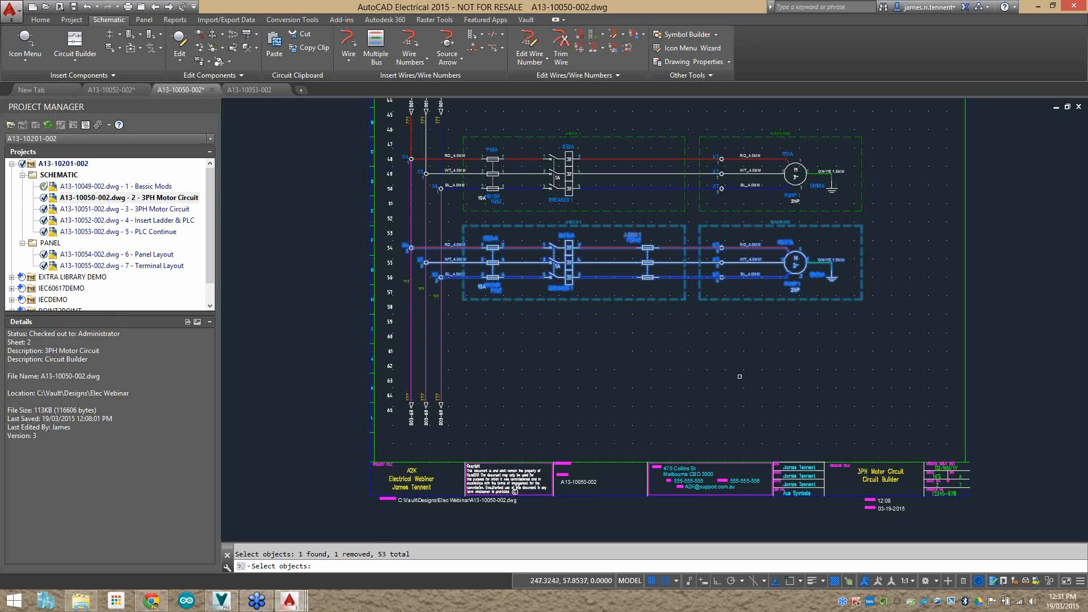
pyautogui.press('Return')
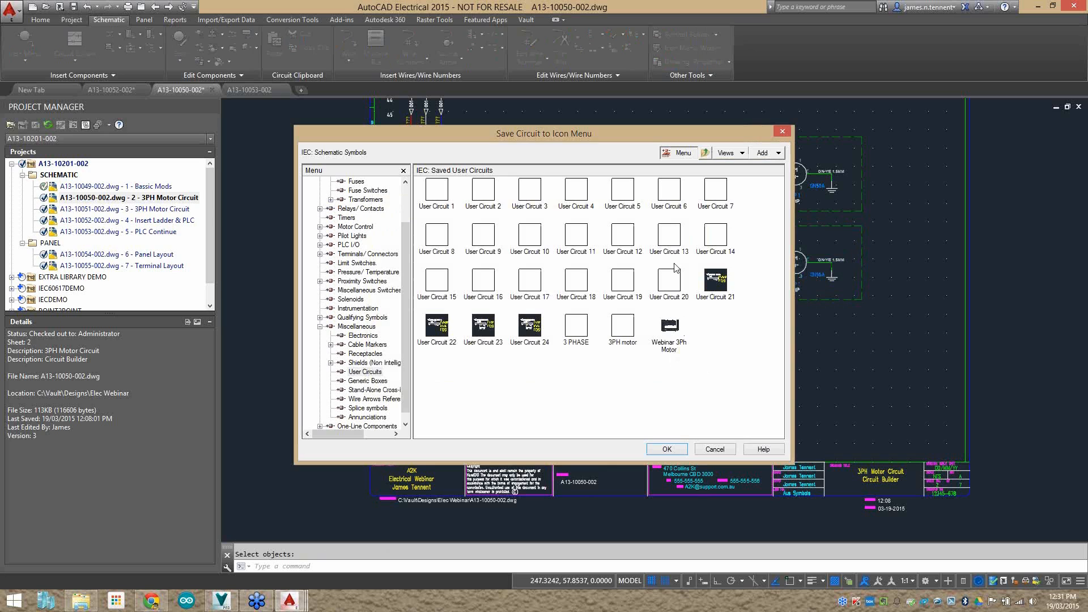
pyautogui.moveTo(644, 136); pyautogui.dragTo(593, 97)
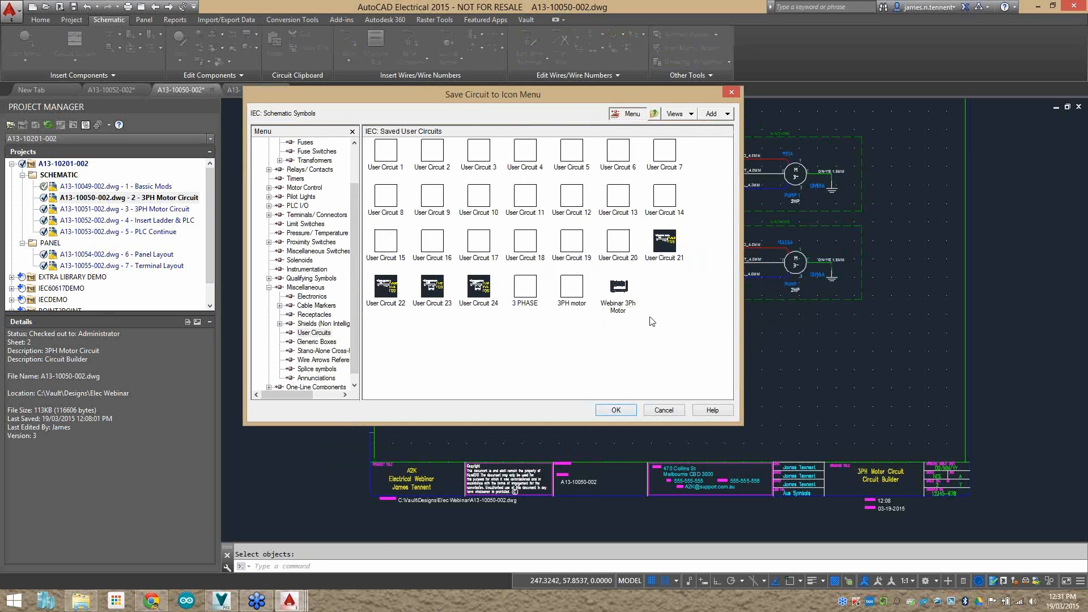
pyautogui.click(623, 410)
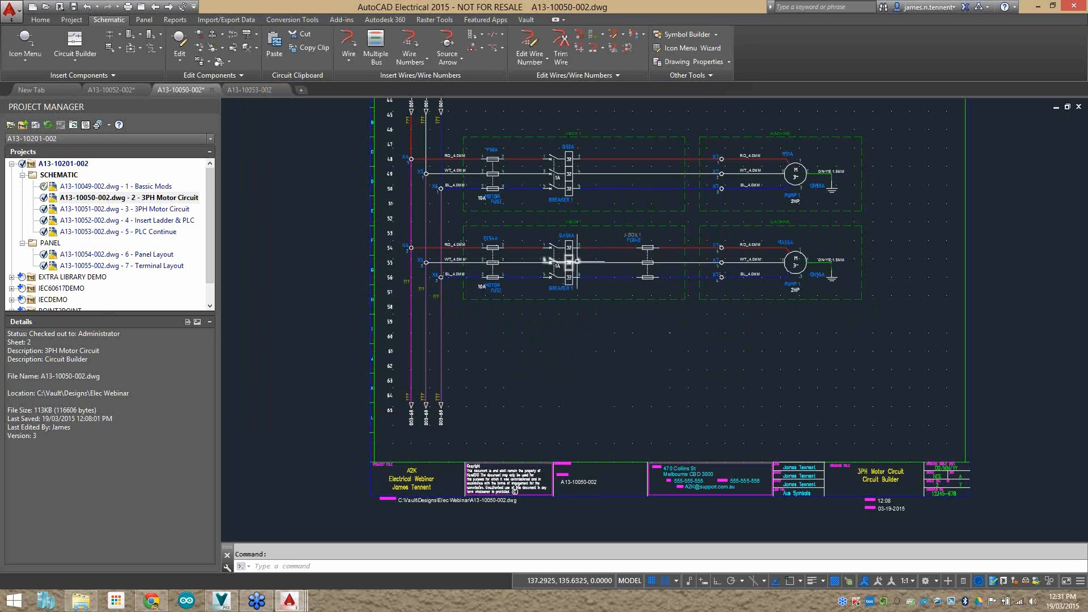
# Examine the attributes of the motor fuse block on line 54 without changing them.
pyautogui.moveTo(576, 261)
pyautogui.doubleClick(605, 272)
pyautogui.click(455, 313)
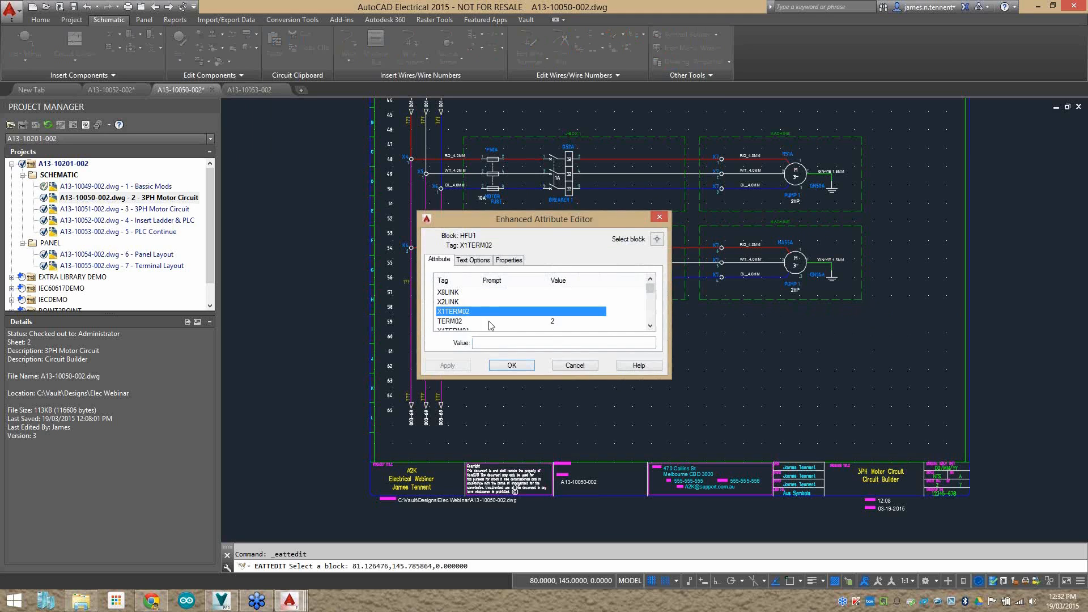
pyautogui.scroll(-4, 484, 319)
pyautogui.scroll(4, 485, 319)
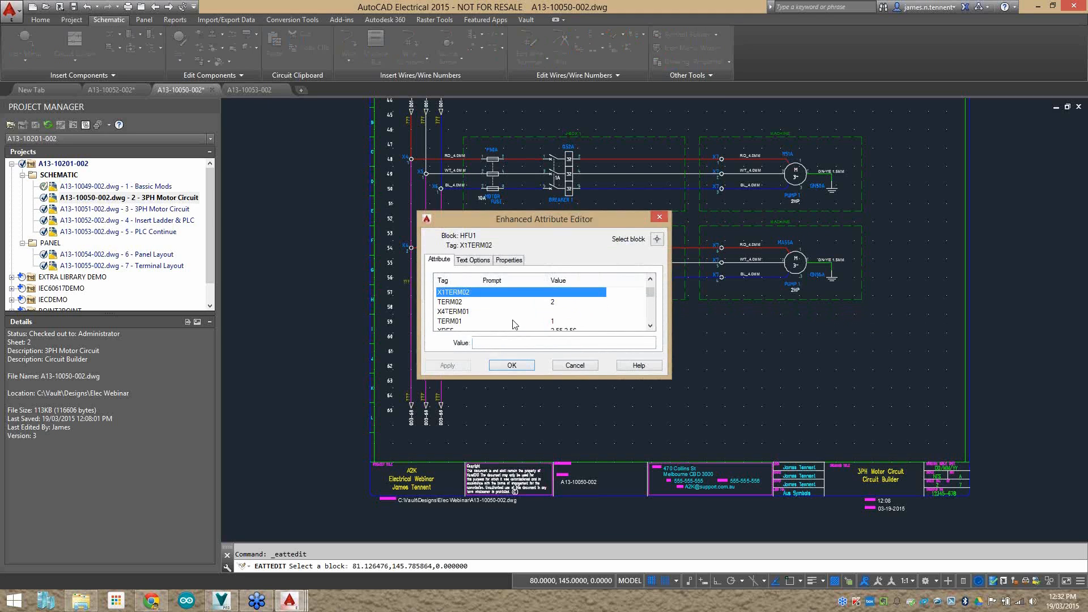
pyautogui.click(660, 217)
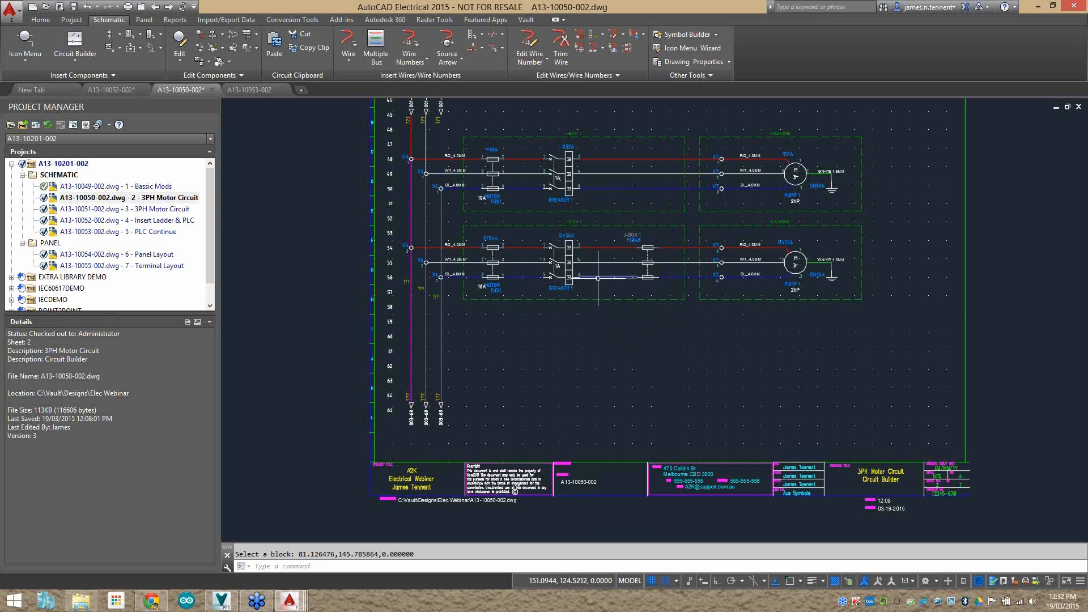
pyautogui.moveTo(775, 268); pyautogui.dragTo(767, 264, button='middle')
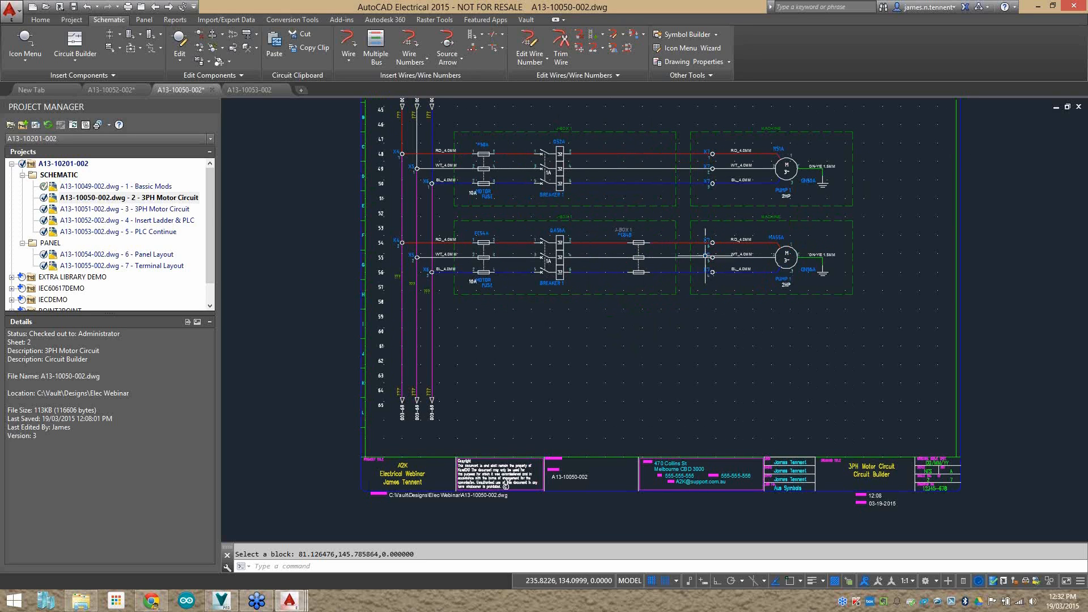
pyautogui.click(90, 209)
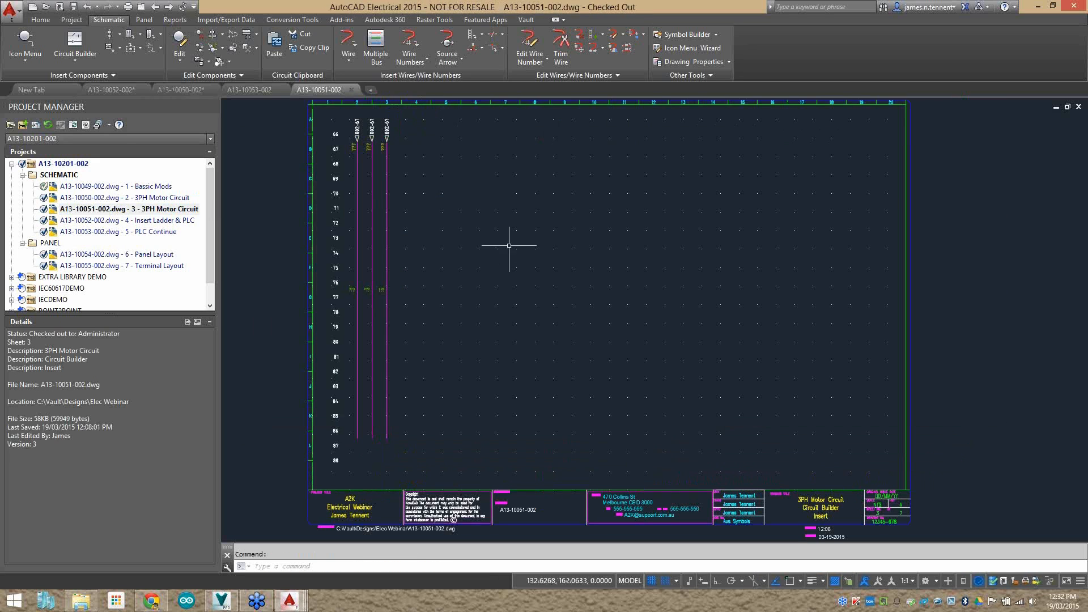
pyautogui.click(29, 45)
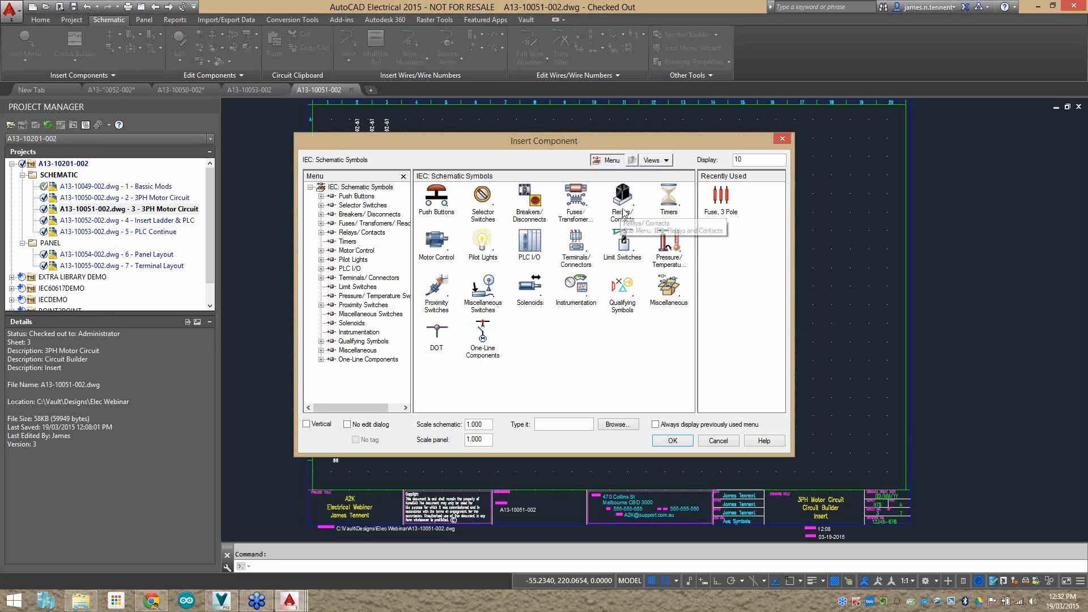
pyautogui.click(664, 288)
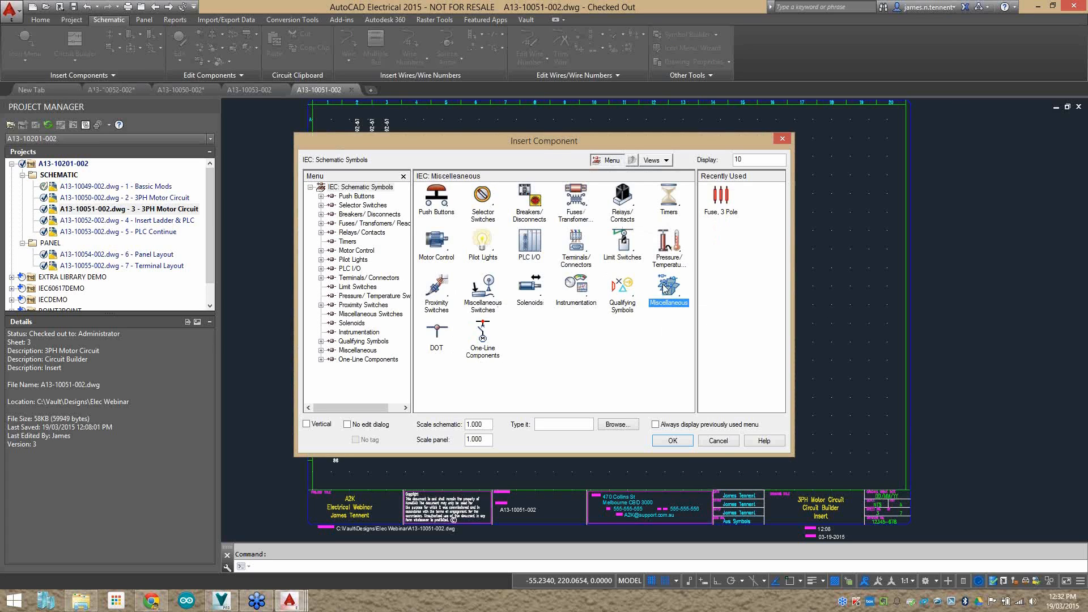
pyautogui.click(535, 303)
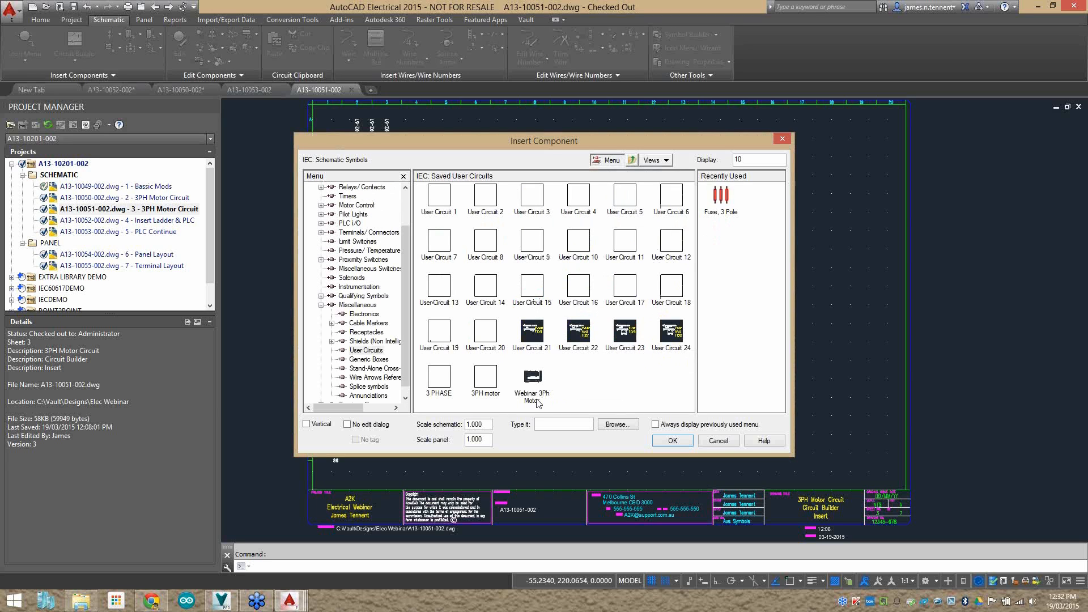
pyautogui.doubleClick(531, 378)
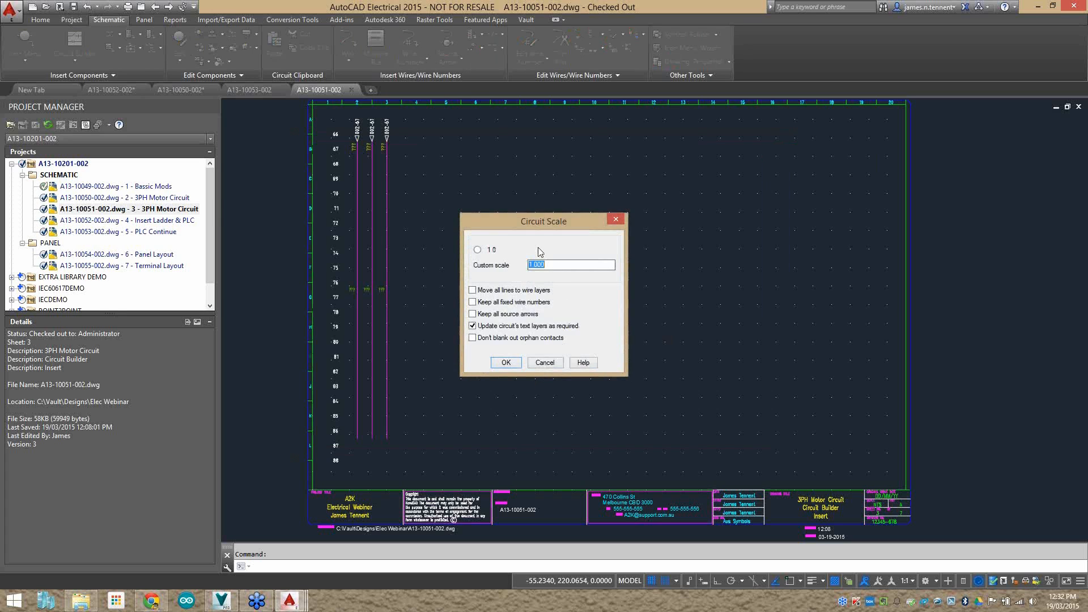
pyautogui.click(510, 363)
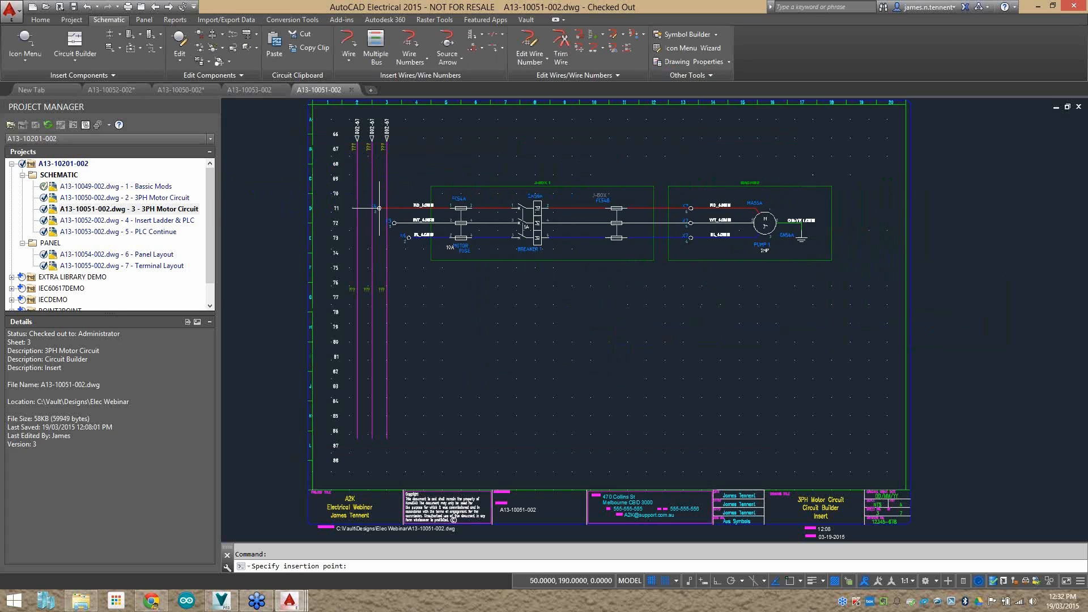
pyautogui.click(357, 193)
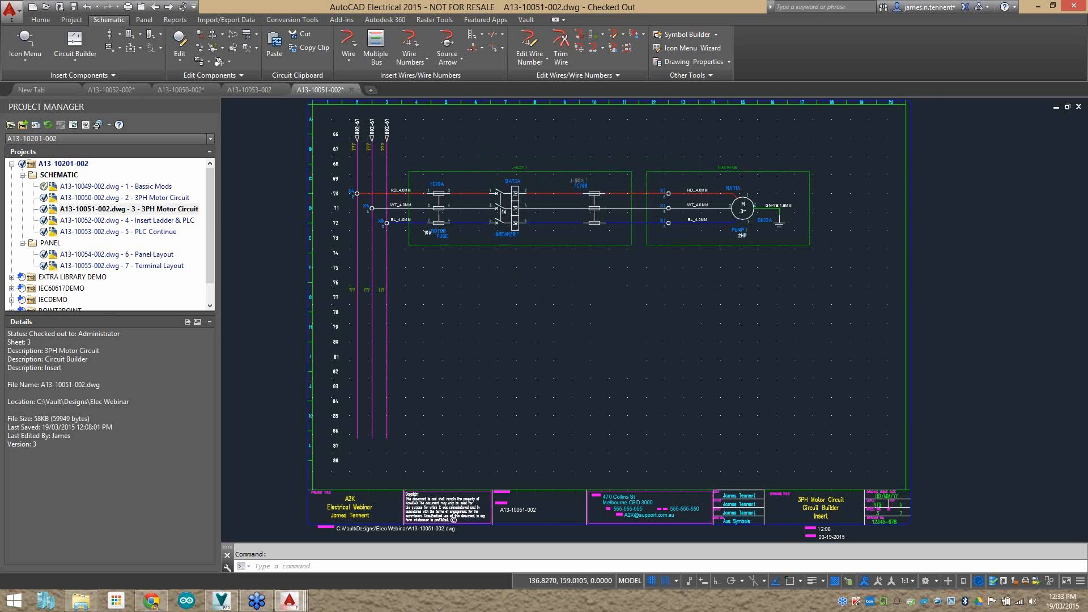
pyautogui.scroll(7, 445, 242)
pyautogui.scroll(-7, 444, 245)
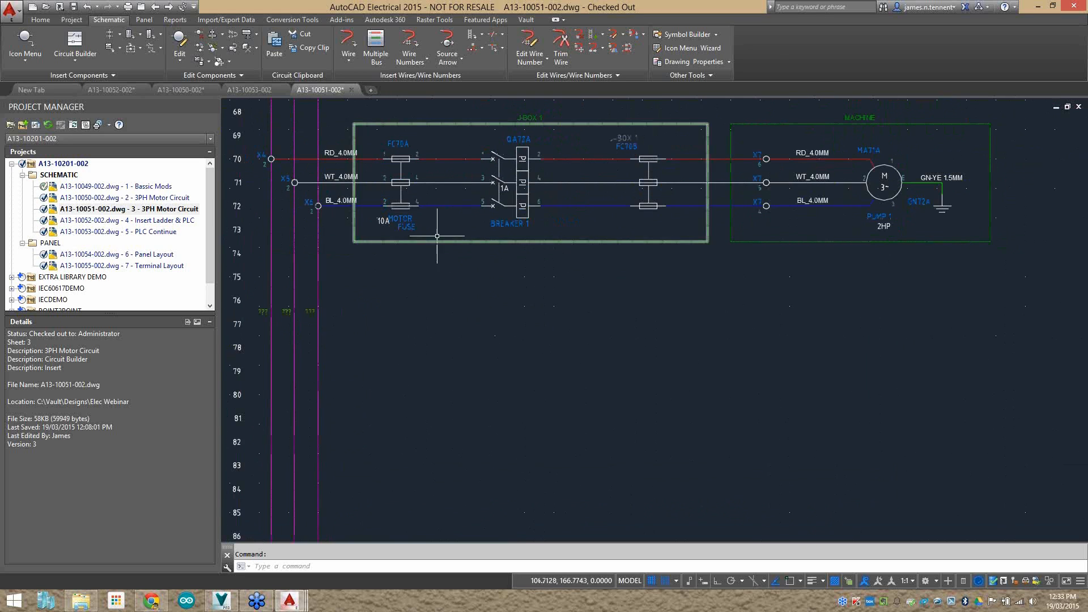
pyautogui.click(124, 220)
pyautogui.doubleClick(124, 221)
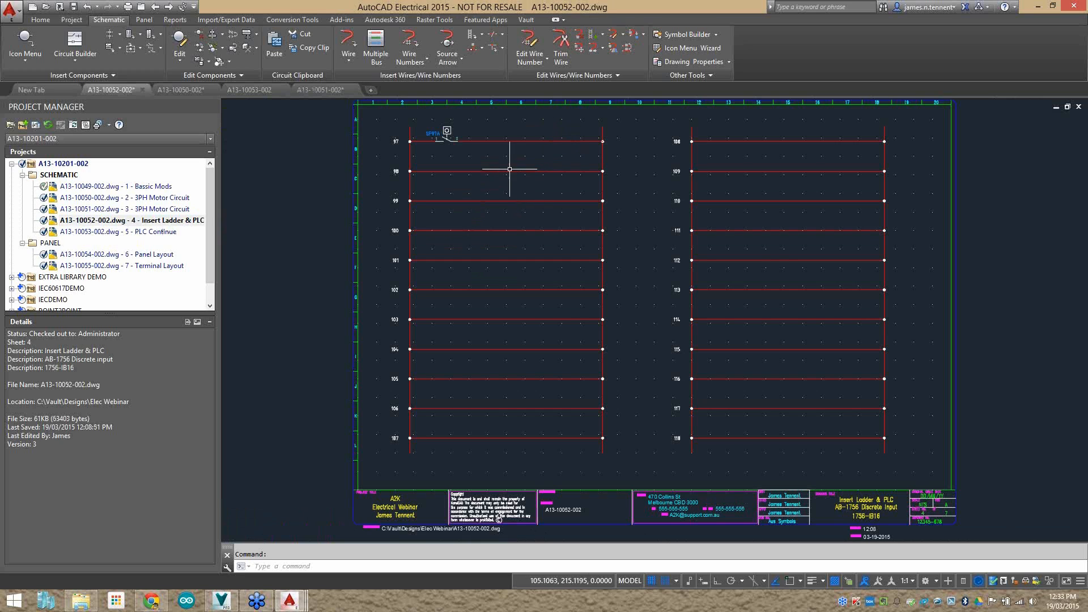
pyautogui.click(161, 35)
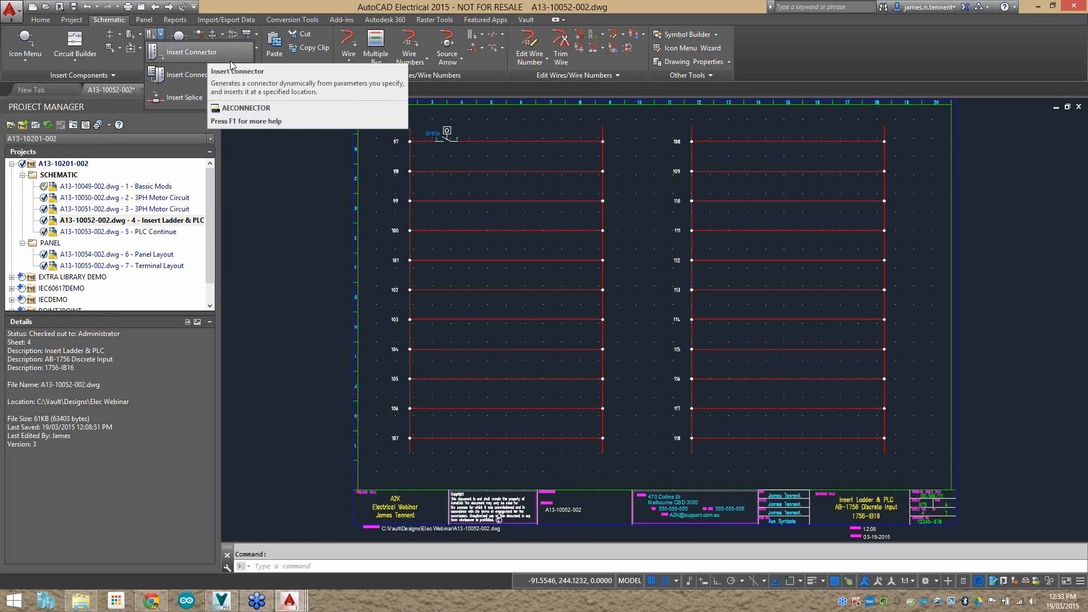
pyautogui.click(173, 52)
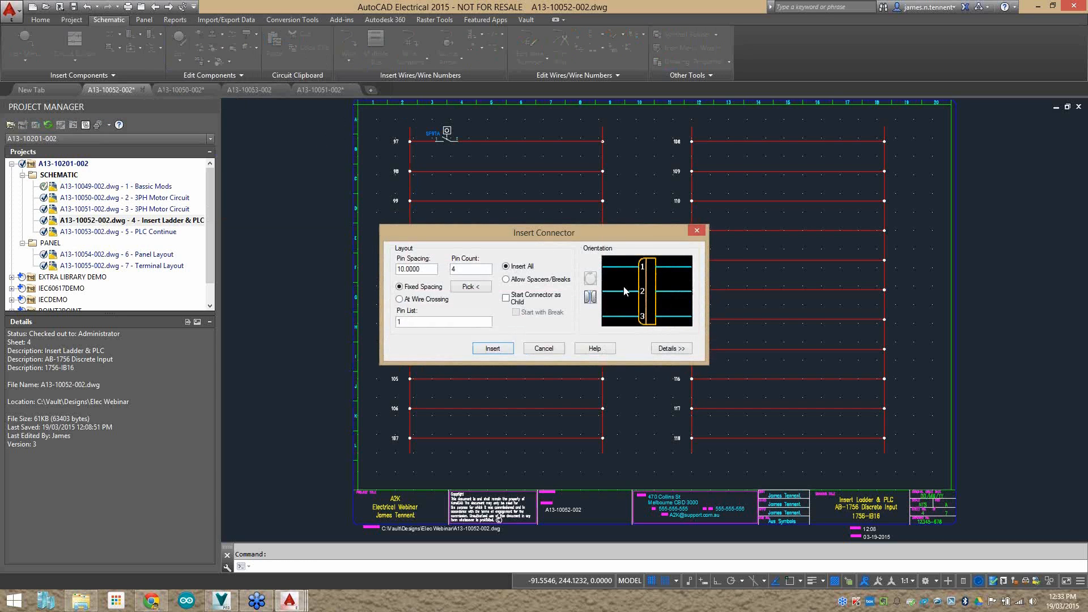
pyautogui.click(696, 230)
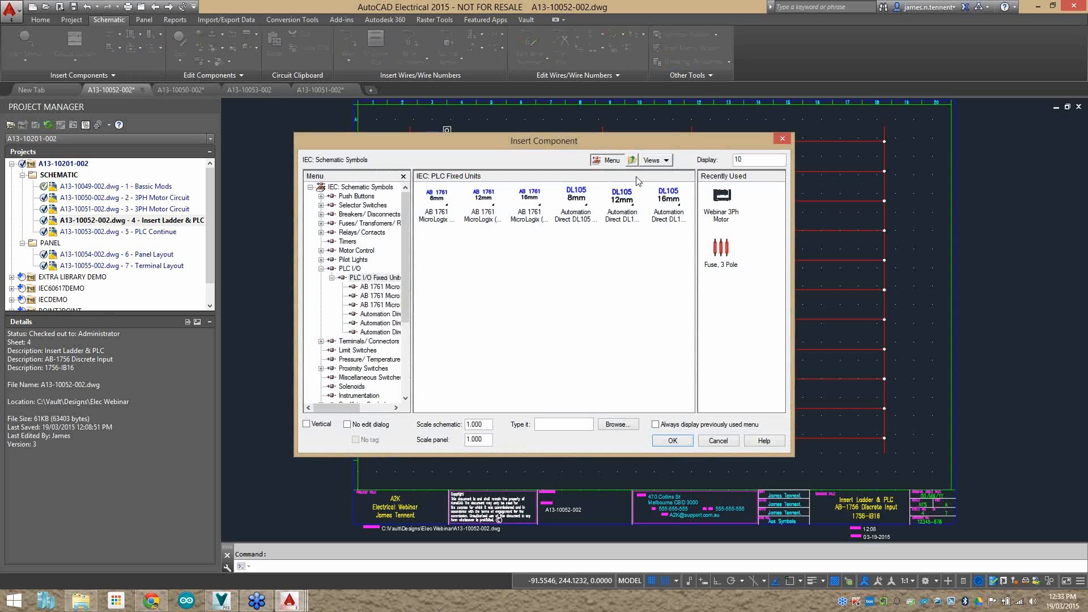
pyautogui.click(436, 204)
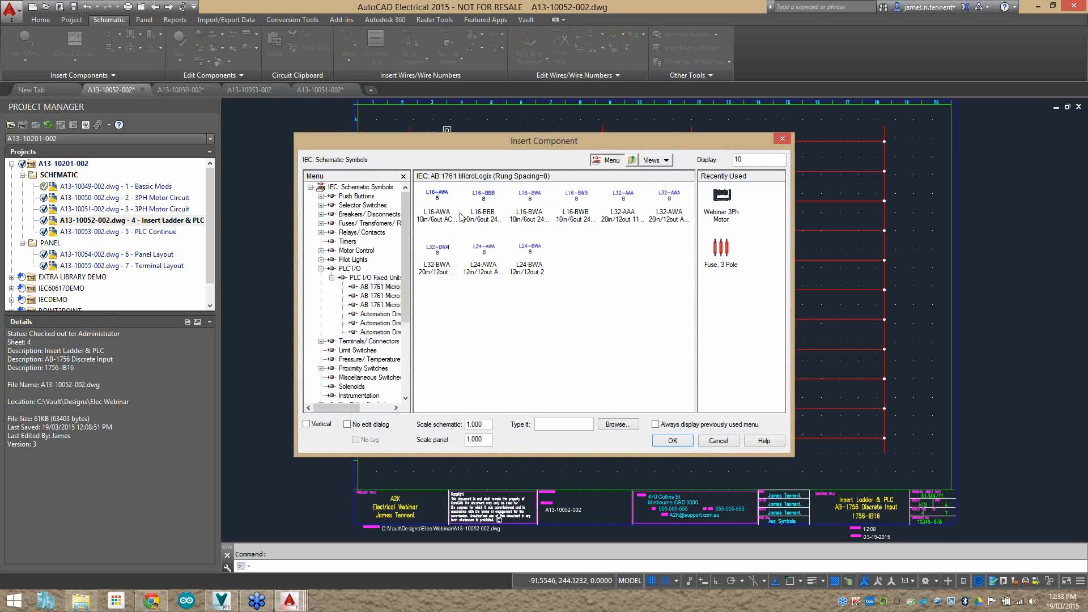
pyautogui.click(436, 207)
pyautogui.moveTo(599, 229); pyautogui.dragTo(751, 205, button='middle')
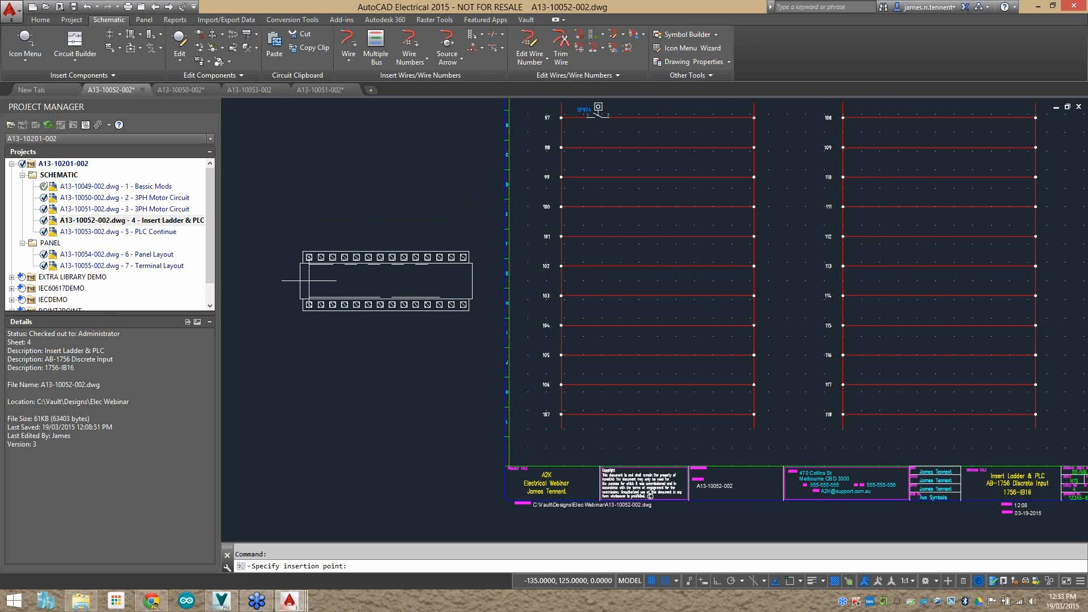
pyautogui.press('Escape')
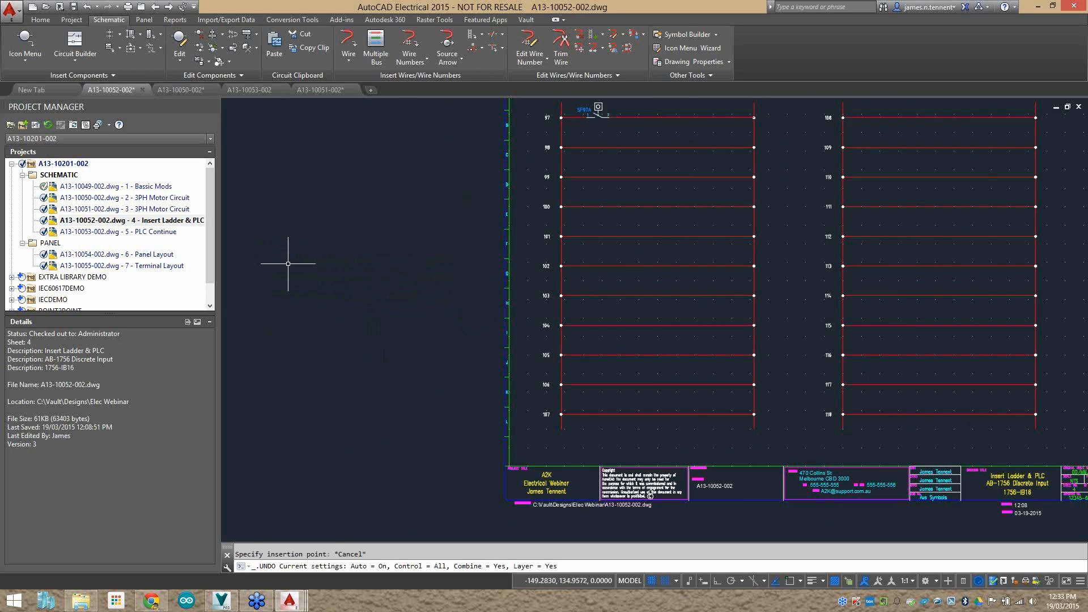
# Insert a parametric vertical 1756-IB16I PLC module in the first ladder at line 97, with 20.0000 spacing and spacers/breaks allowed.
pyautogui.click(157, 36)
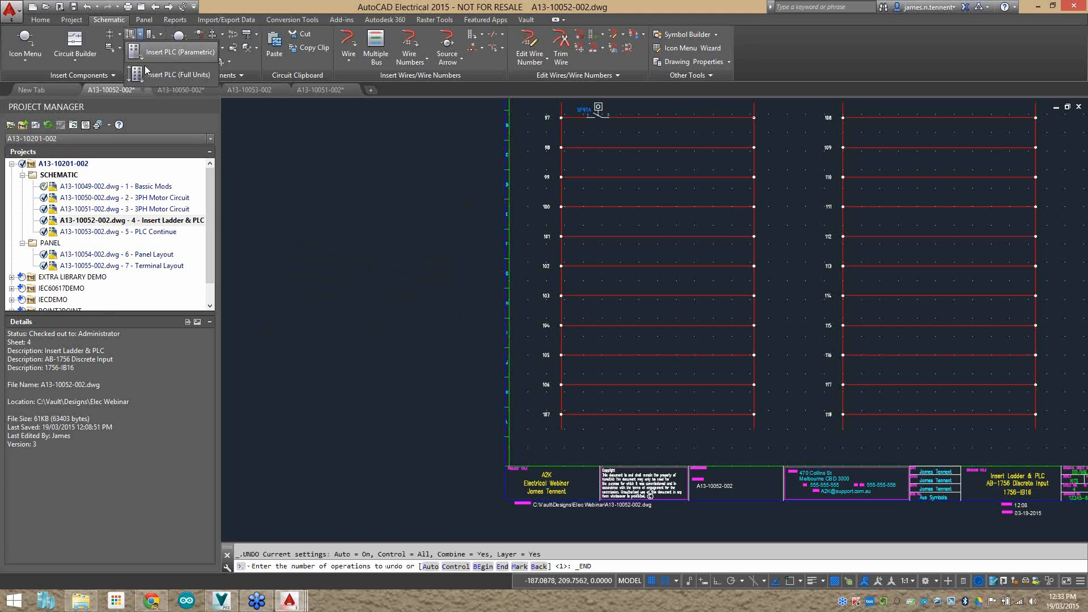
pyautogui.click(187, 56)
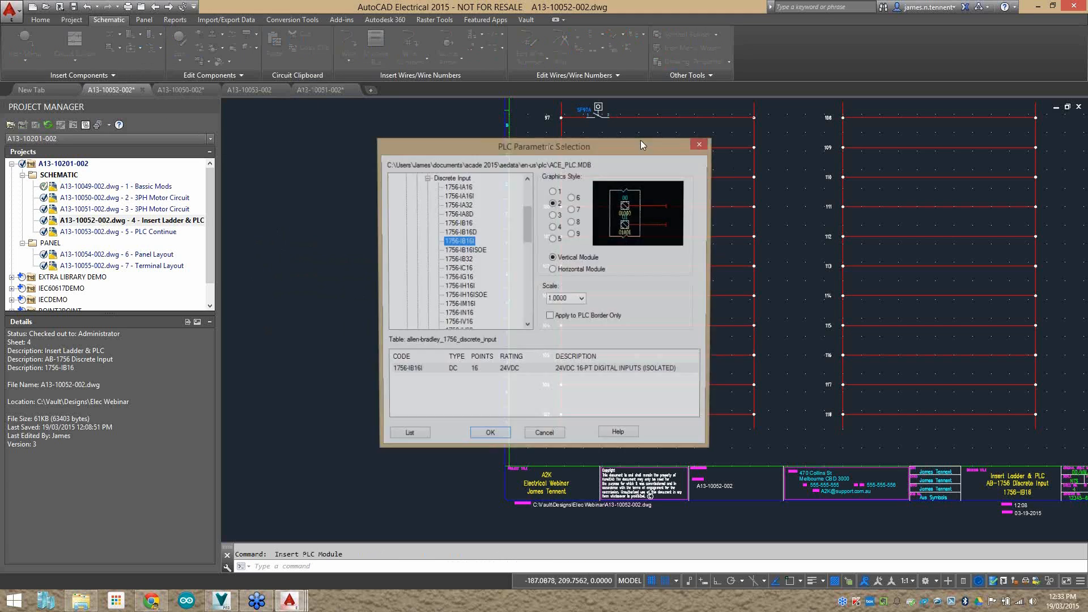
pyautogui.moveTo(522, 149); pyautogui.dragTo(392, 133)
pyautogui.click(360, 421)
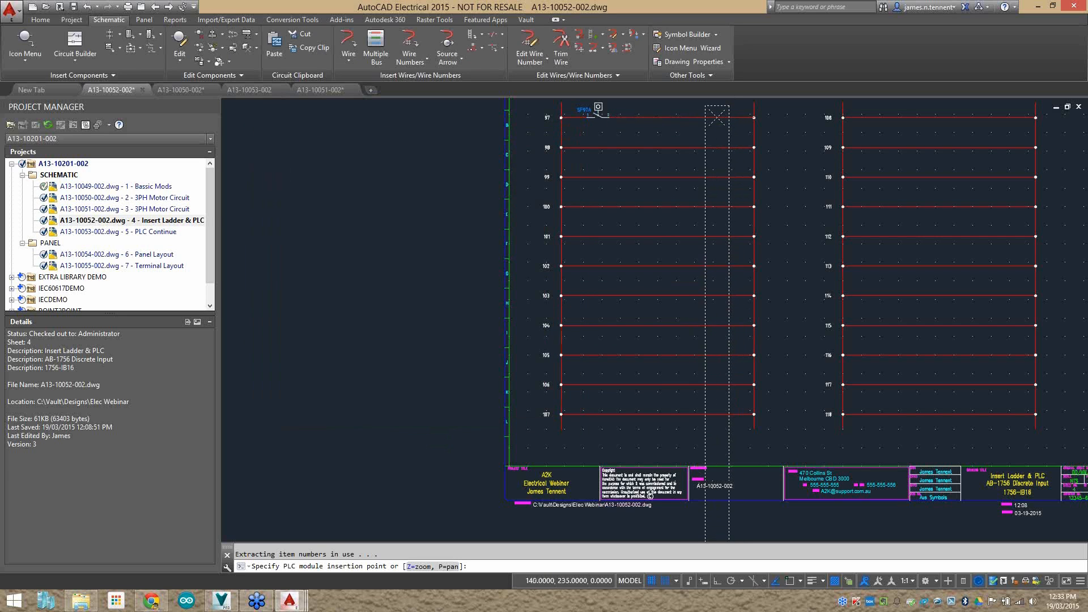
pyautogui.click(694, 117)
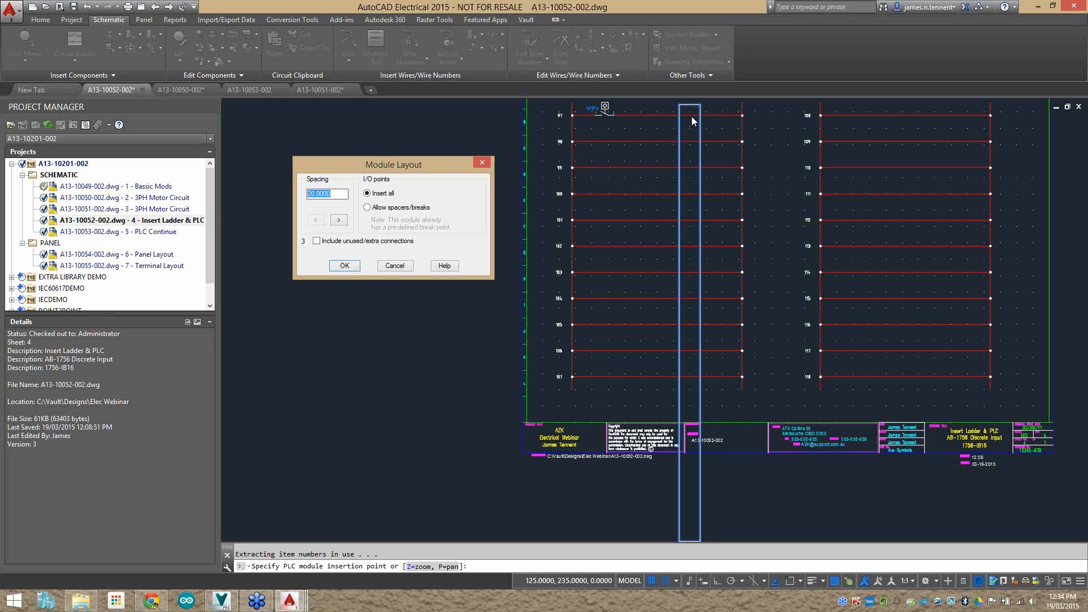
pyautogui.click(373, 207)
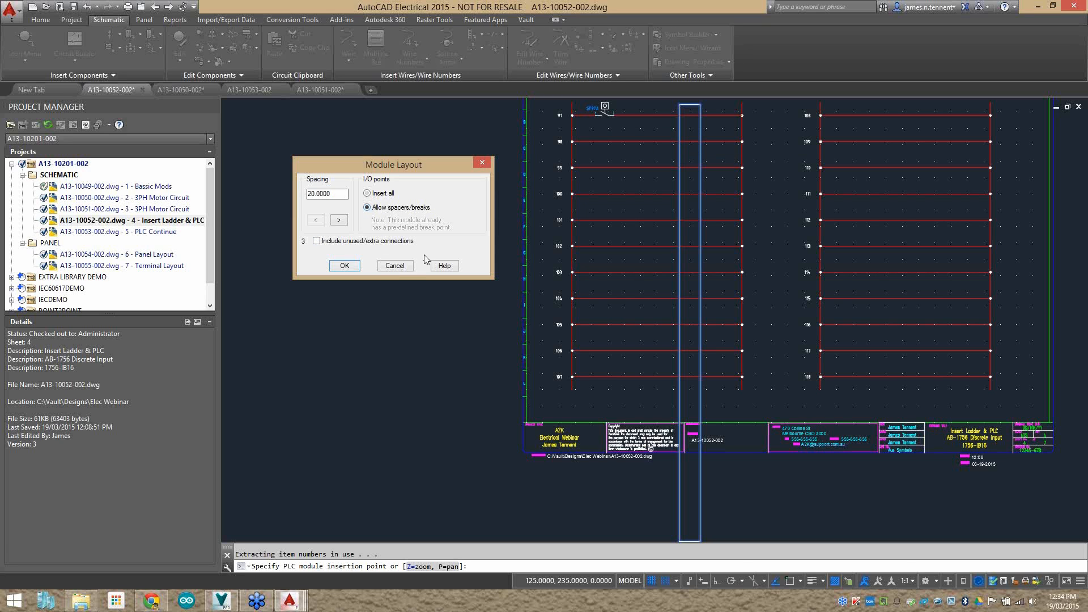
pyautogui.click(344, 266)
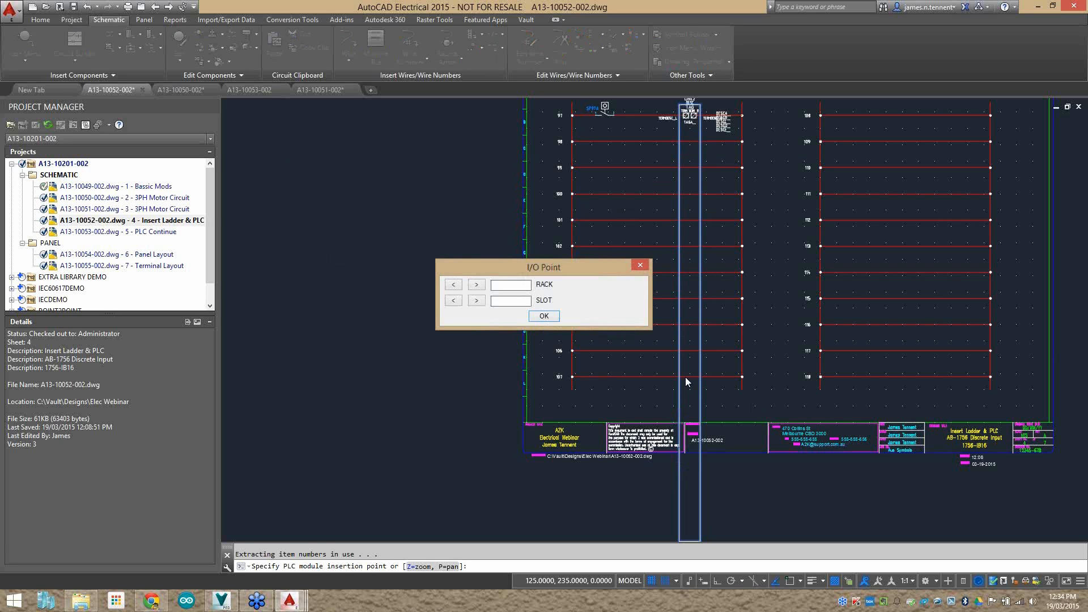
# Assign the PLC module to rack 1, slot 1.
pyautogui.click(495, 301)
pyautogui.write('1')
pyautogui.doubleClick(508, 284)
pyautogui.doubleClick(503, 299)
pyautogui.moveTo(535, 263); pyautogui.dragTo(379, 152)
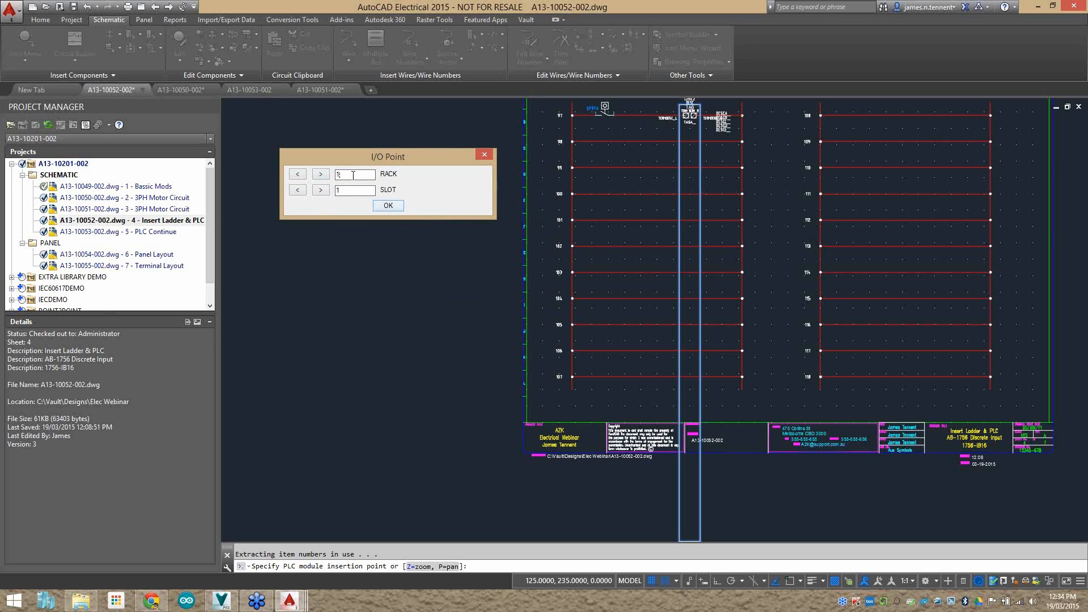
pyautogui.press('Tab')
pyautogui.click(399, 207)
# Set the module's beginning I/O address to the quick pick I:0101/00.
pyautogui.click(533, 303)
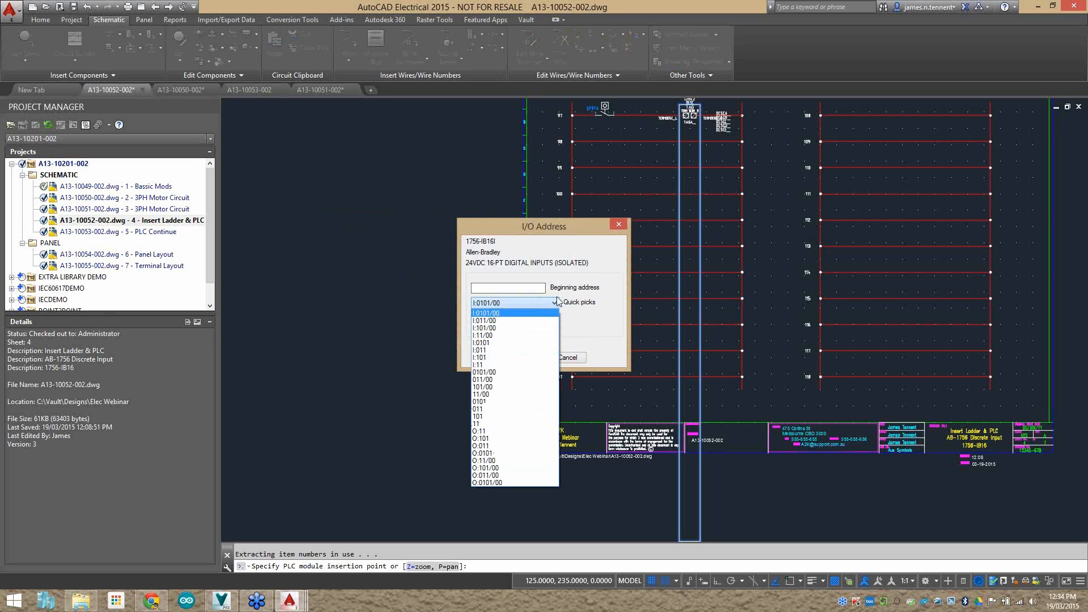
pyautogui.click(602, 311)
pyautogui.click(509, 303)
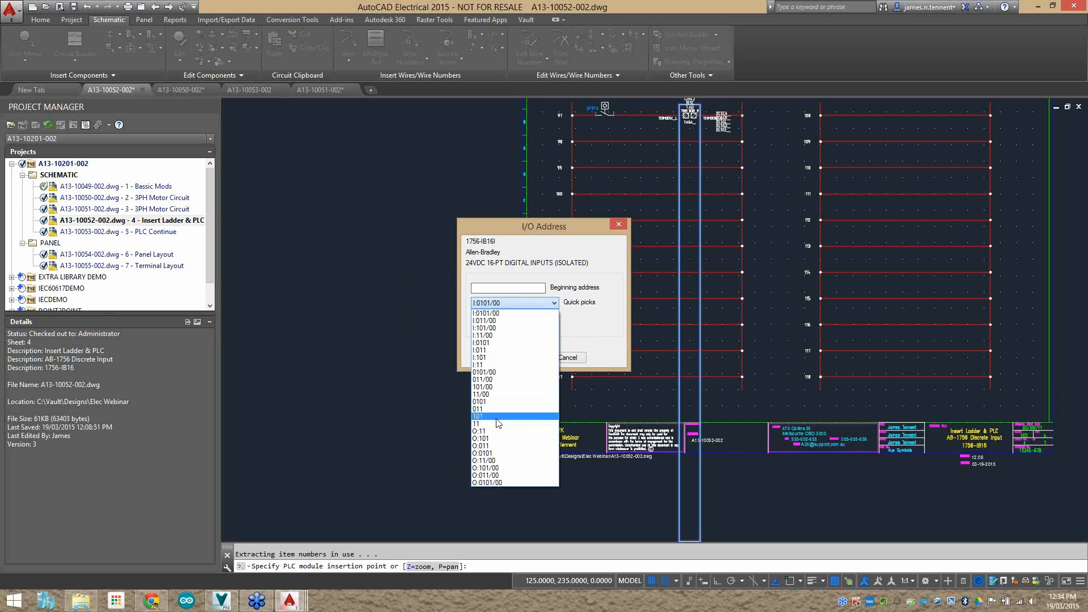
pyautogui.click(499, 312)
pyautogui.click(516, 358)
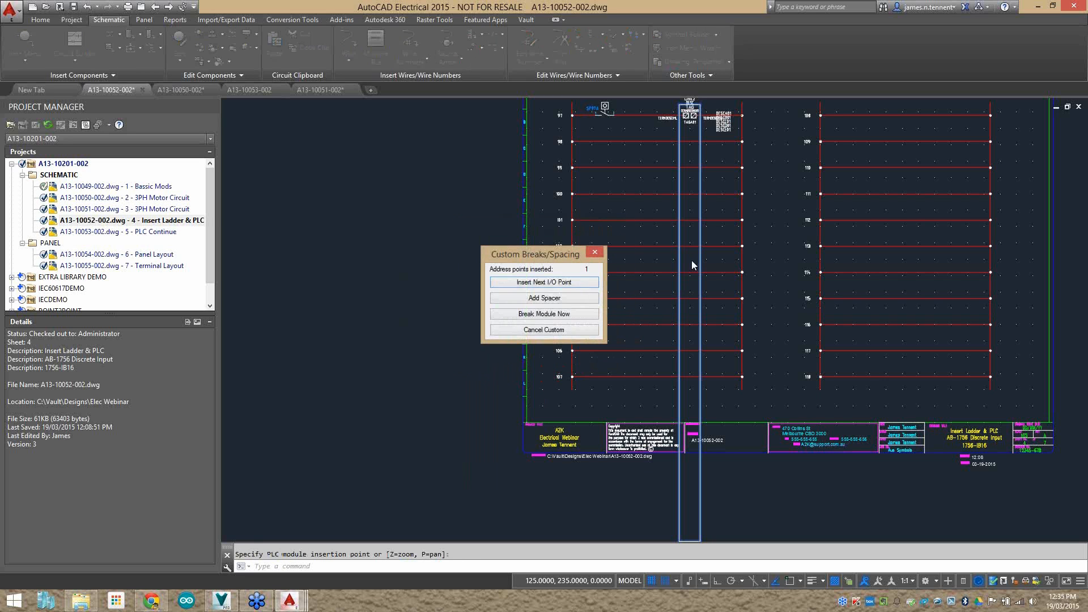
# Add the module's I/O points from line 98 down to line 107, leaving spacers at lines 100 and 104.
pyautogui.click(556, 283)
pyautogui.click(557, 281)
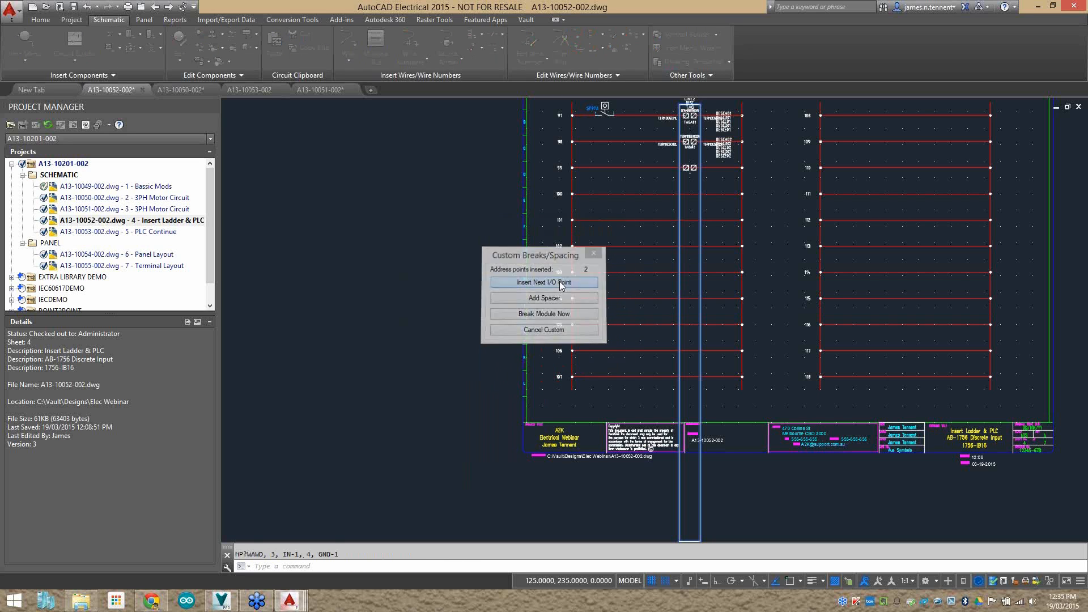
pyautogui.click(538, 299)
pyautogui.click(552, 284)
pyautogui.click(552, 283)
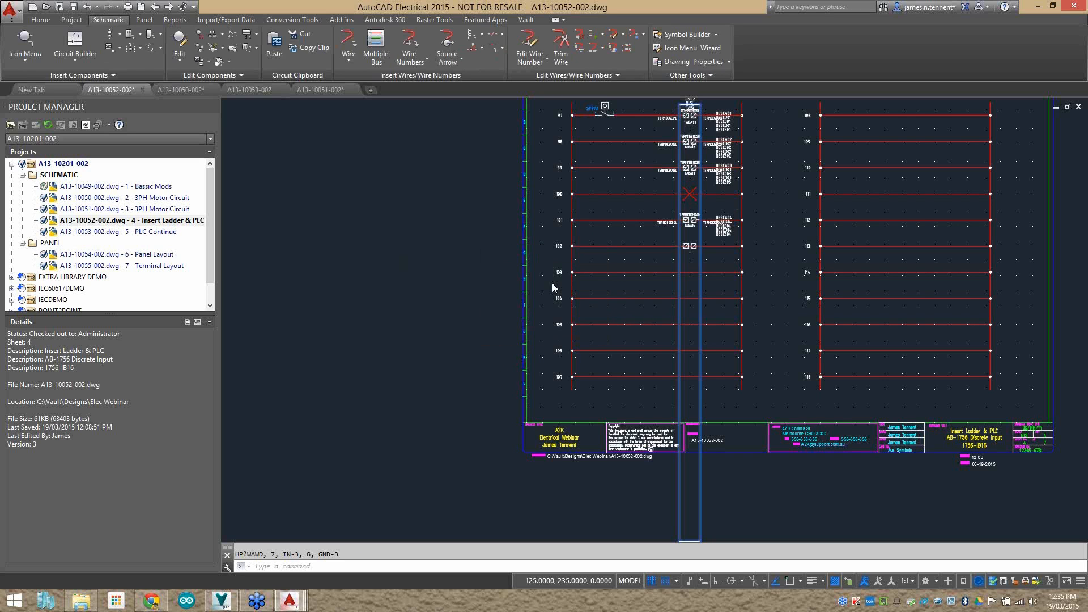
pyautogui.click(552, 283)
pyautogui.click(552, 300)
pyautogui.click(554, 282)
pyautogui.click(554, 282)
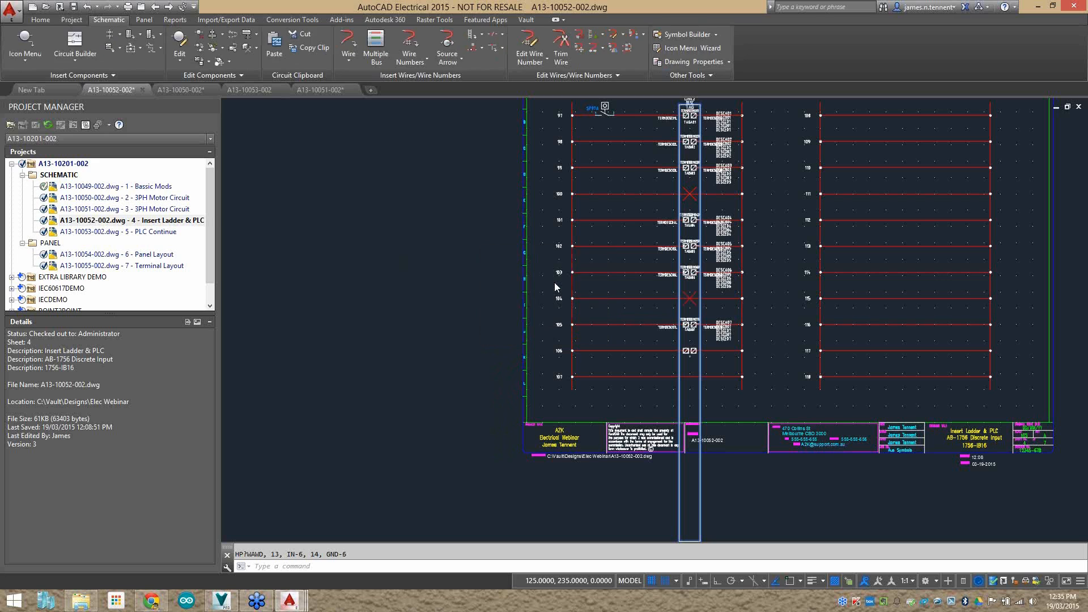
pyautogui.click(554, 282)
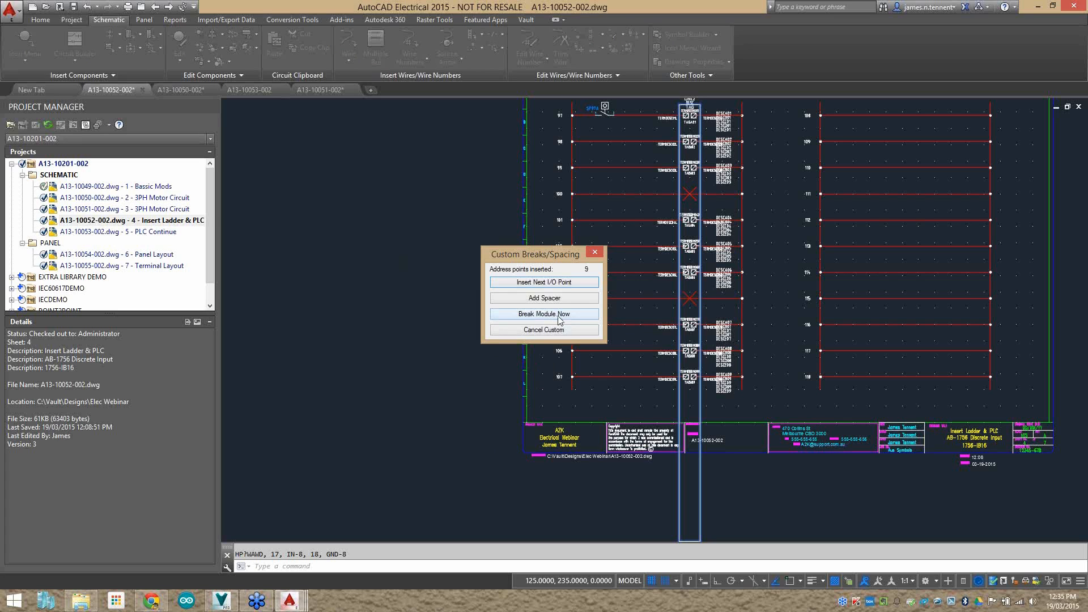
# Break the module after line 107, choose decimal addressing, and place the remaining I/O points in the second ladder starting at line 108.
pyautogui.moveTo(536, 255); pyautogui.dragTo(374, 214)
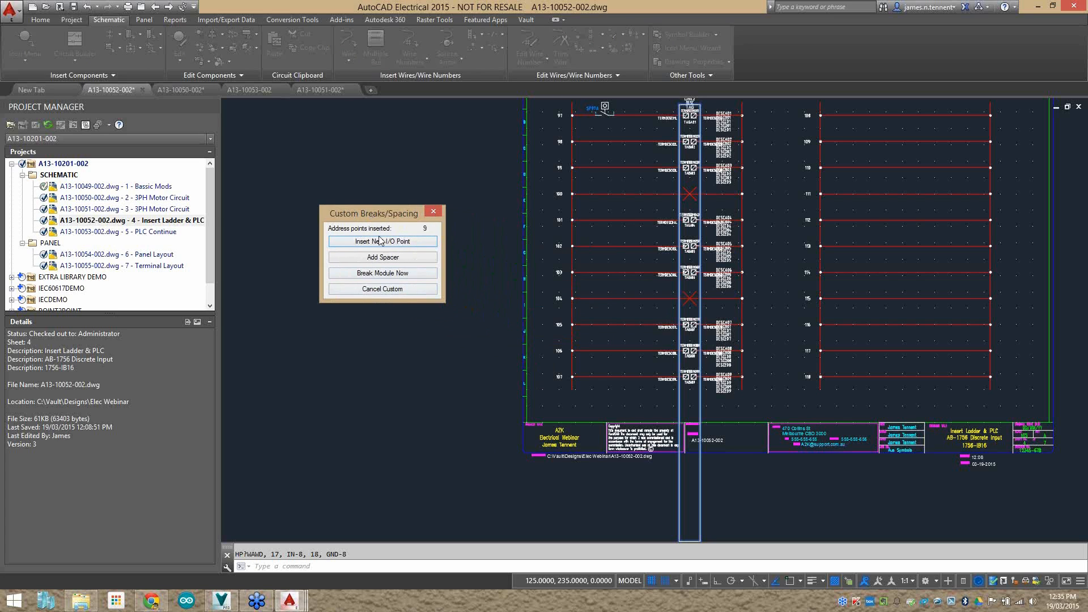
pyautogui.click(382, 274)
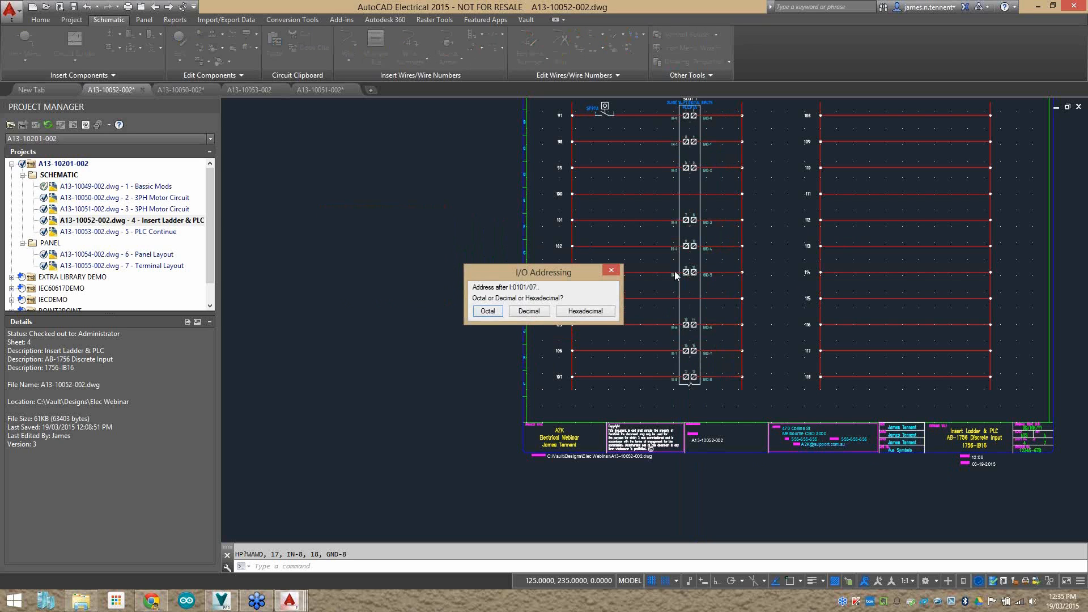
pyautogui.click(529, 311)
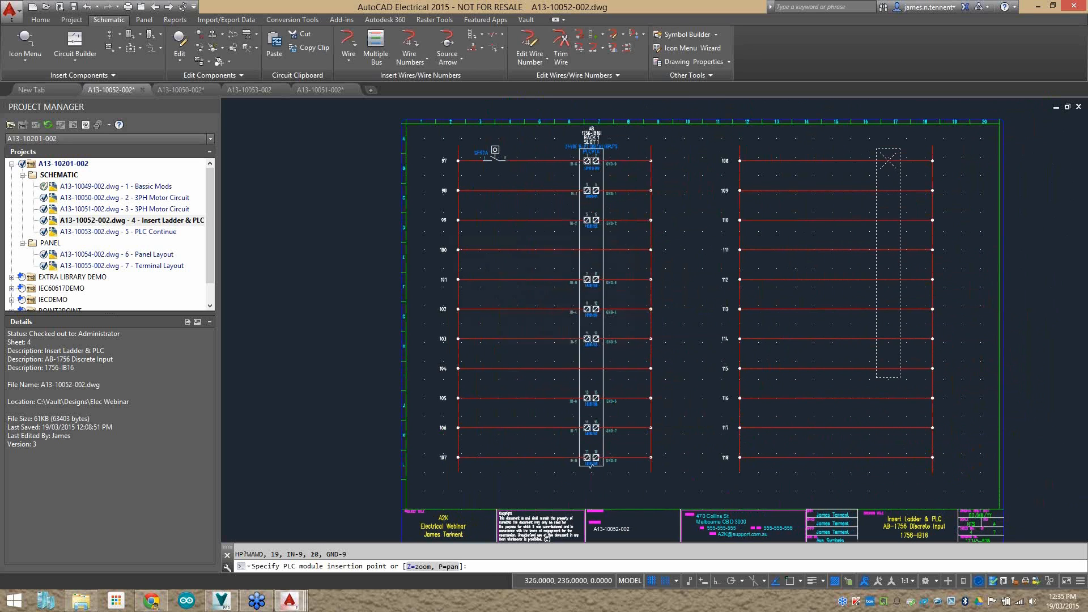
pyautogui.click(888, 160)
pyautogui.click(504, 343)
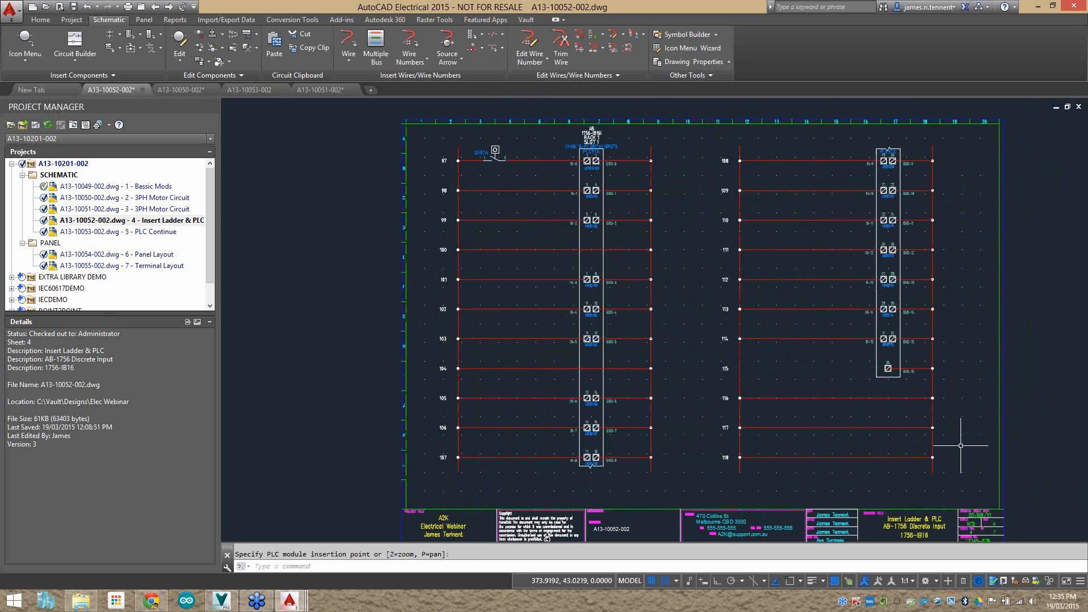
# Start trimming the ladder wires on the PLC drawing.
pyautogui.moveTo(704, 340); pyautogui.dragTo(707, 328, button='middle')
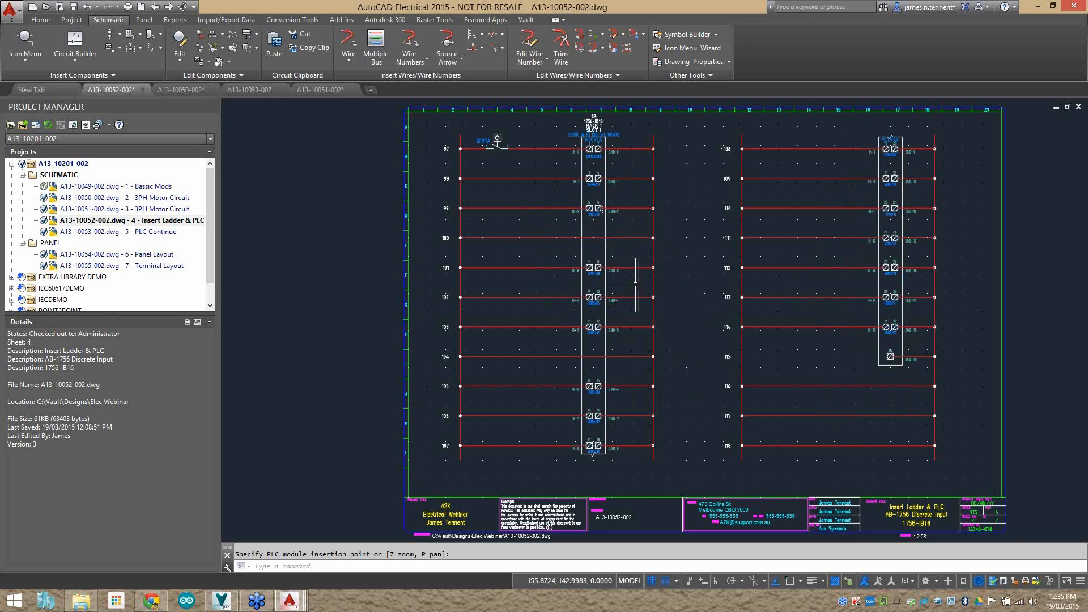
pyautogui.click(561, 46)
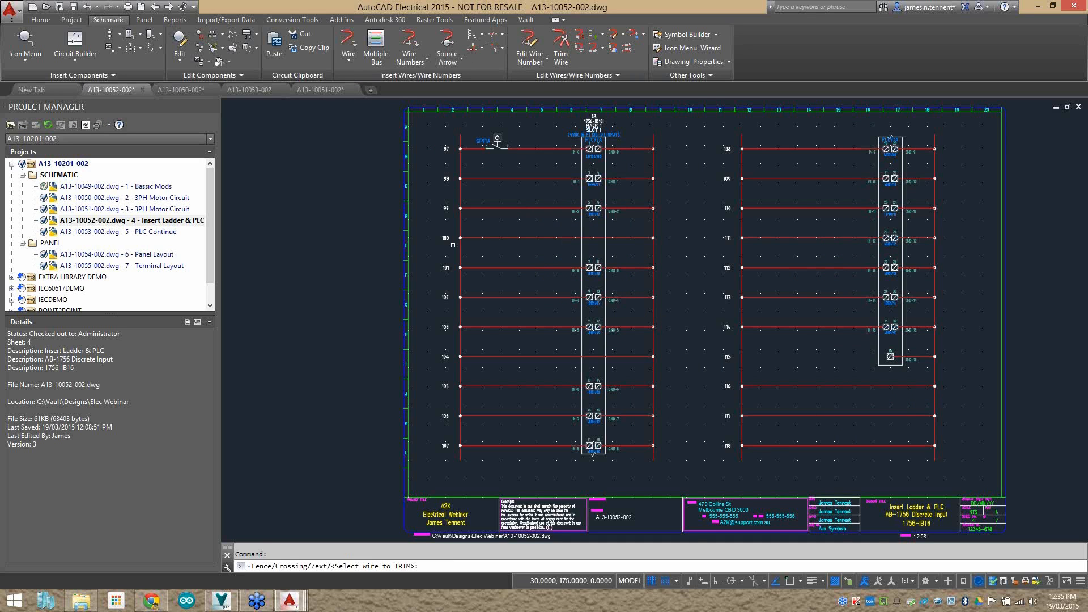
# Trim away the unused wires on rungs 100 and 104 of the first ladder.
pyautogui.scroll(4, 468, 245)
pyautogui.scroll(2, 474, 212)
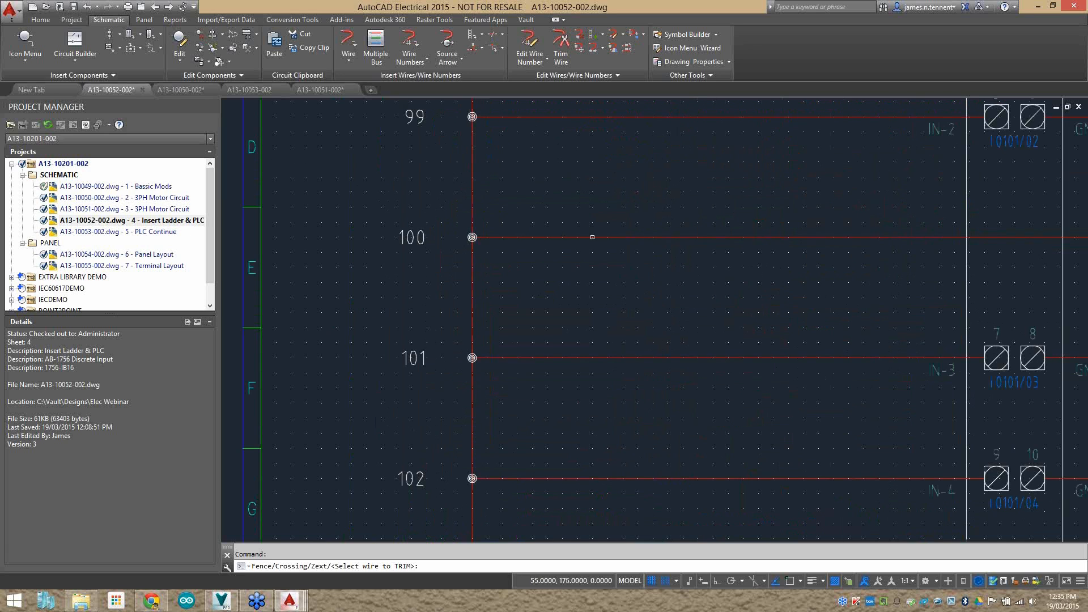
pyautogui.click(592, 236)
pyautogui.scroll(-5, 592, 237)
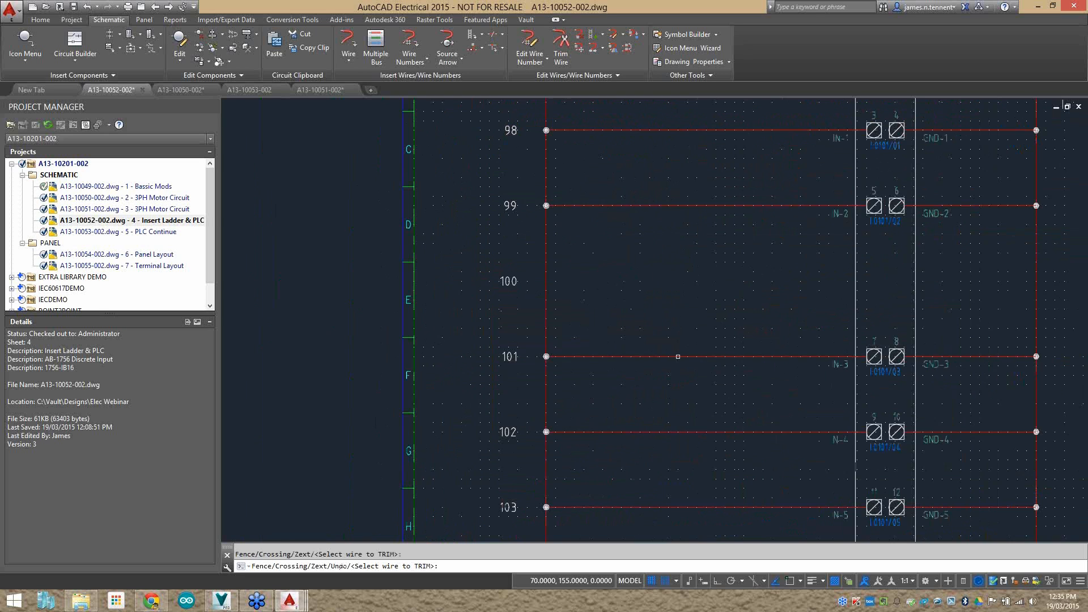
pyautogui.moveTo(602, 318)
pyautogui.mouseDown(button='middle')
pyautogui.moveTo(624, 293)
pyautogui.moveTo(576, 281)
pyautogui.mouseUp(button='middle')
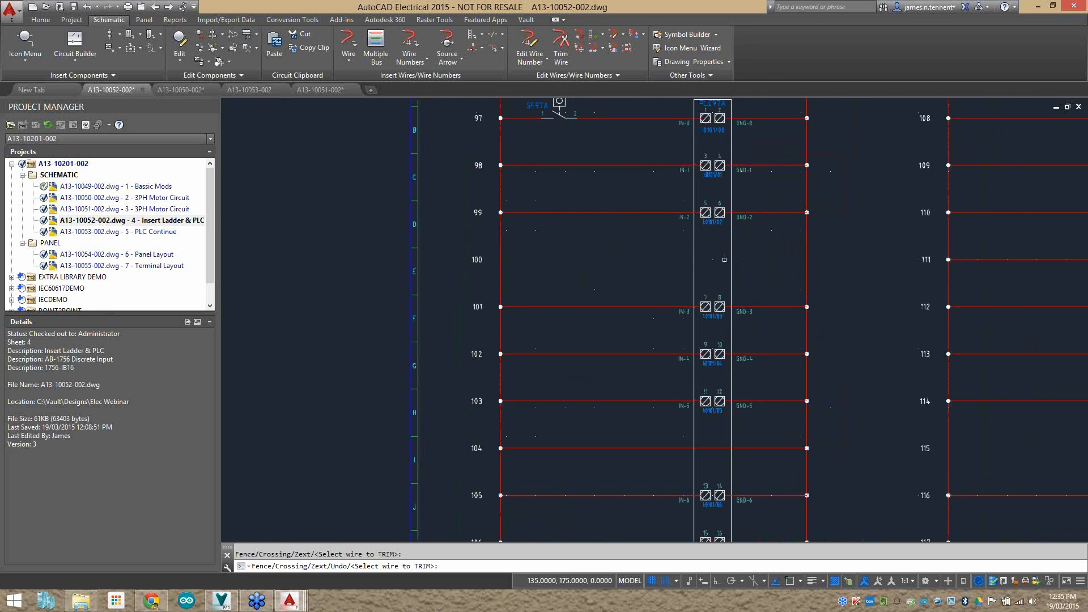
pyautogui.moveTo(594, 459); pyautogui.dragTo(612, 345, button='middle')
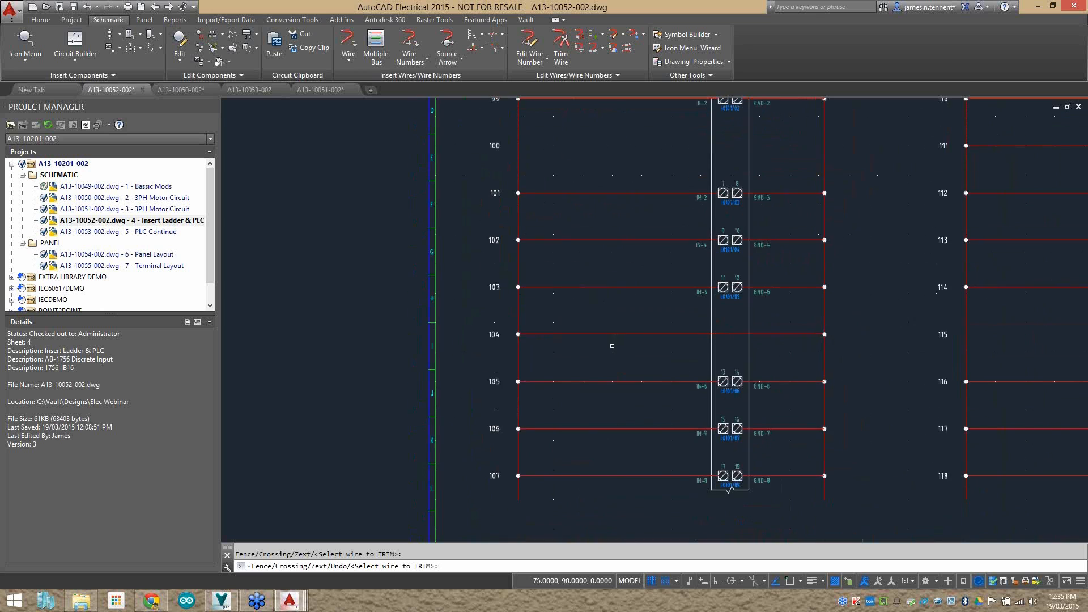
pyautogui.click(647, 334)
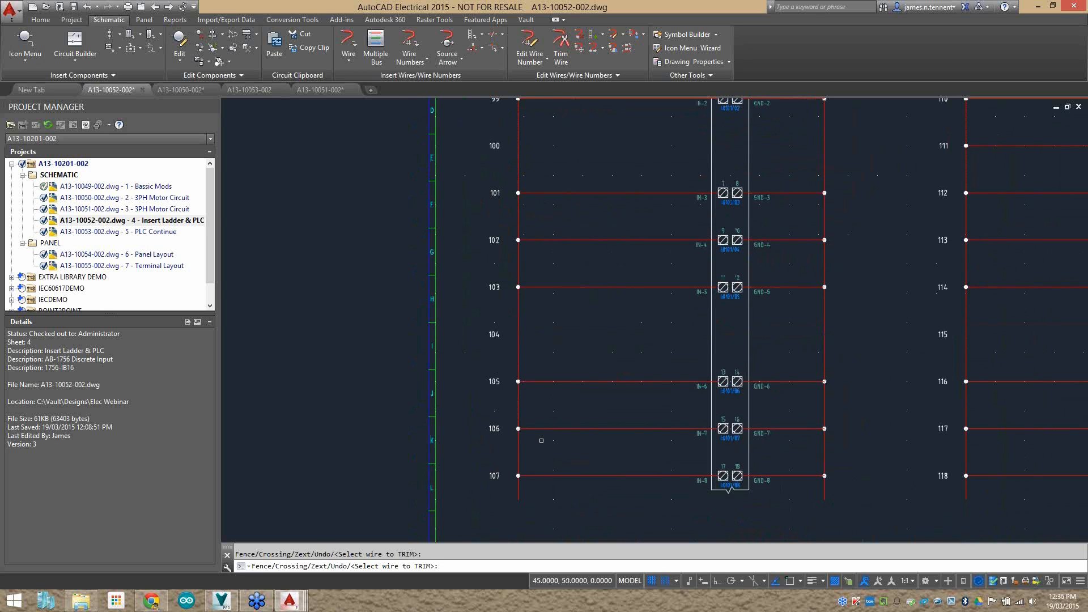
# Trim the unused wires on rungs 116, 117 and 118 of the second ladder.
pyautogui.moveTo(541, 441); pyautogui.dragTo(548, 394, button='middle')
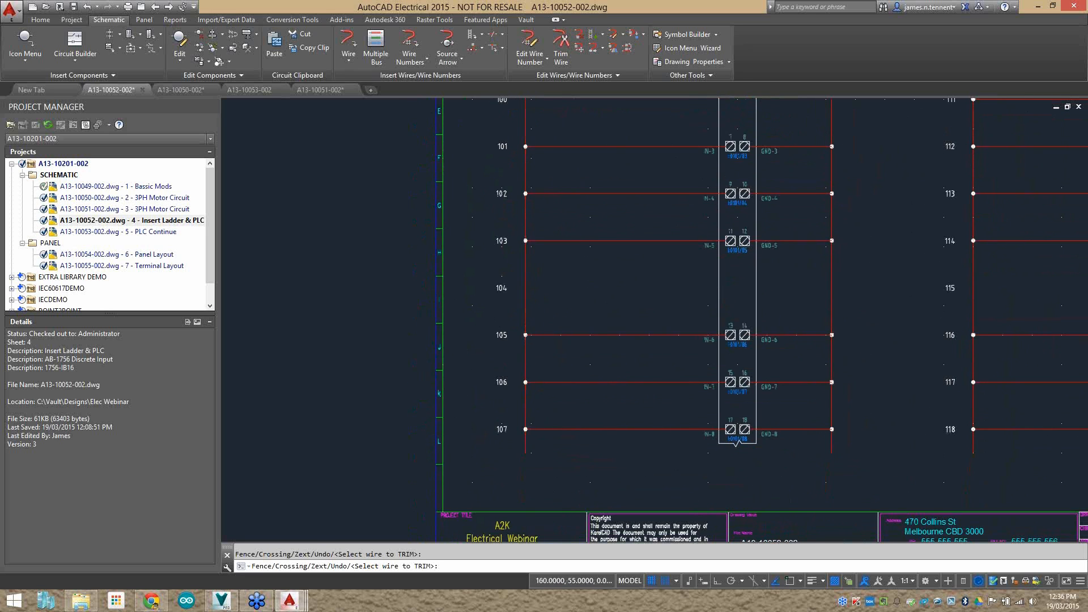
pyautogui.moveTo(1035, 348); pyautogui.dragTo(779, 384, button='middle')
pyautogui.click(821, 372)
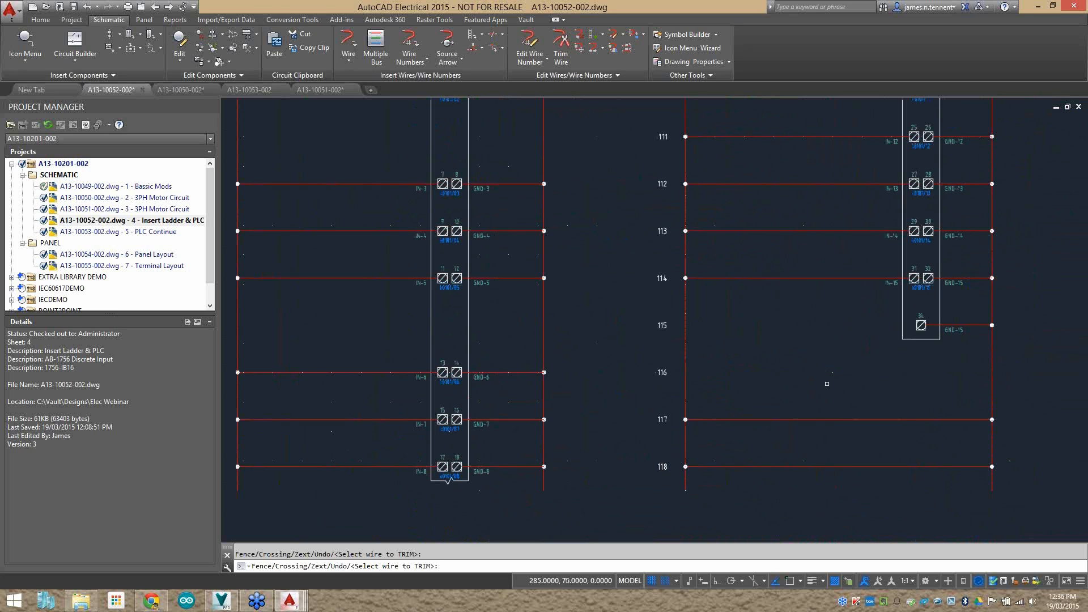
pyautogui.click(904, 466)
pyautogui.click(885, 420)
pyautogui.scroll(-5, 674, 255)
pyautogui.scroll(2, 675, 255)
pyautogui.press('Escape')
pyautogui.moveTo(689, 250)
pyautogui.mouseDown(button='middle')
pyautogui.moveTo(663, 204)
pyautogui.moveTo(607, 230)
pyautogui.mouseUp(button='middle')
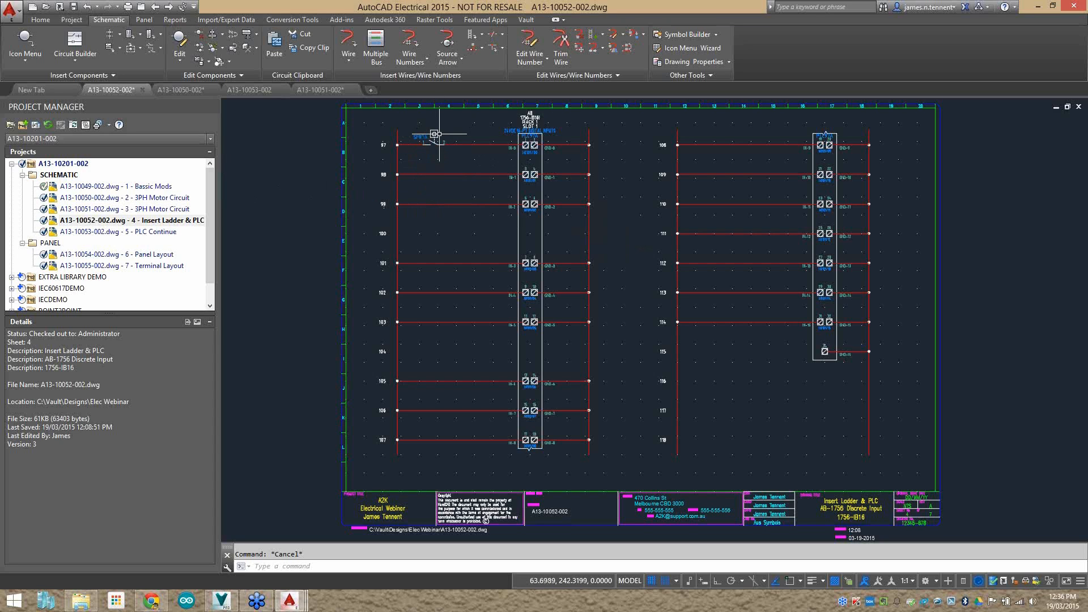
pyautogui.click(30, 64)
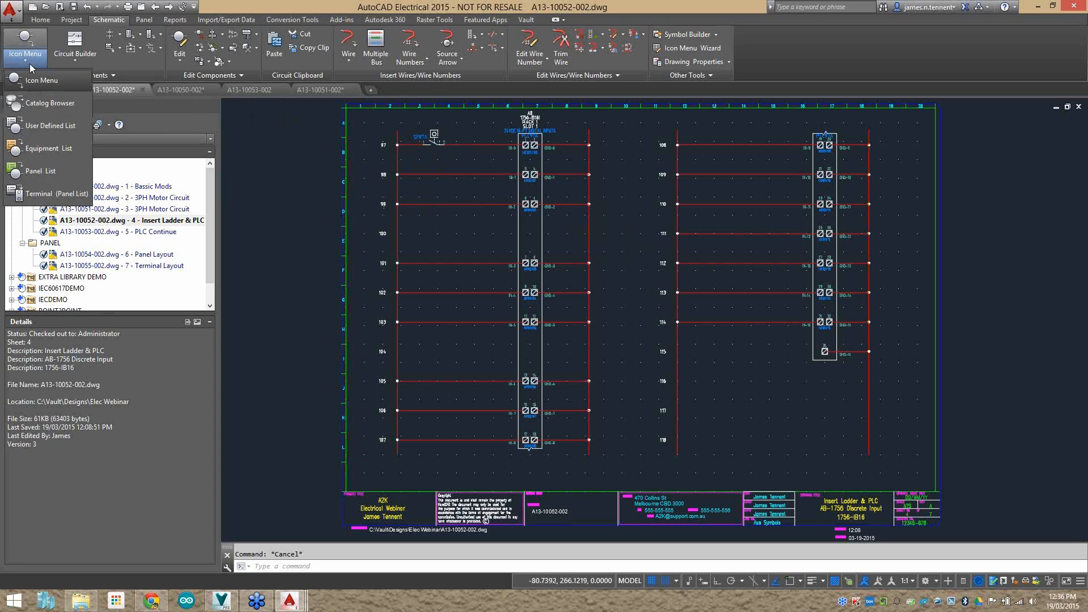
pyautogui.click(58, 87)
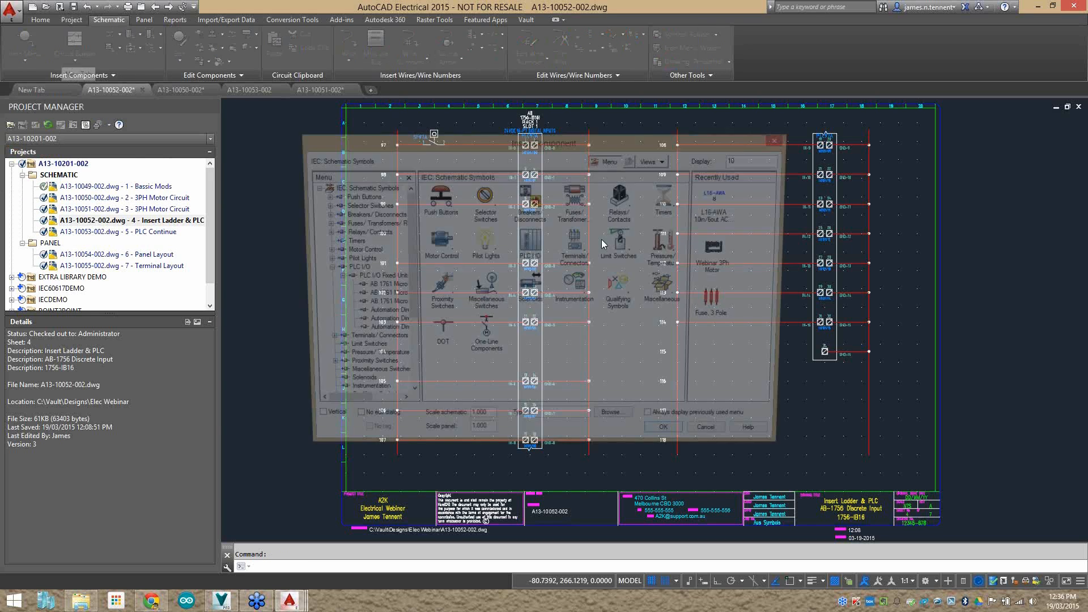
pyautogui.click(783, 139)
pyautogui.click(25, 62)
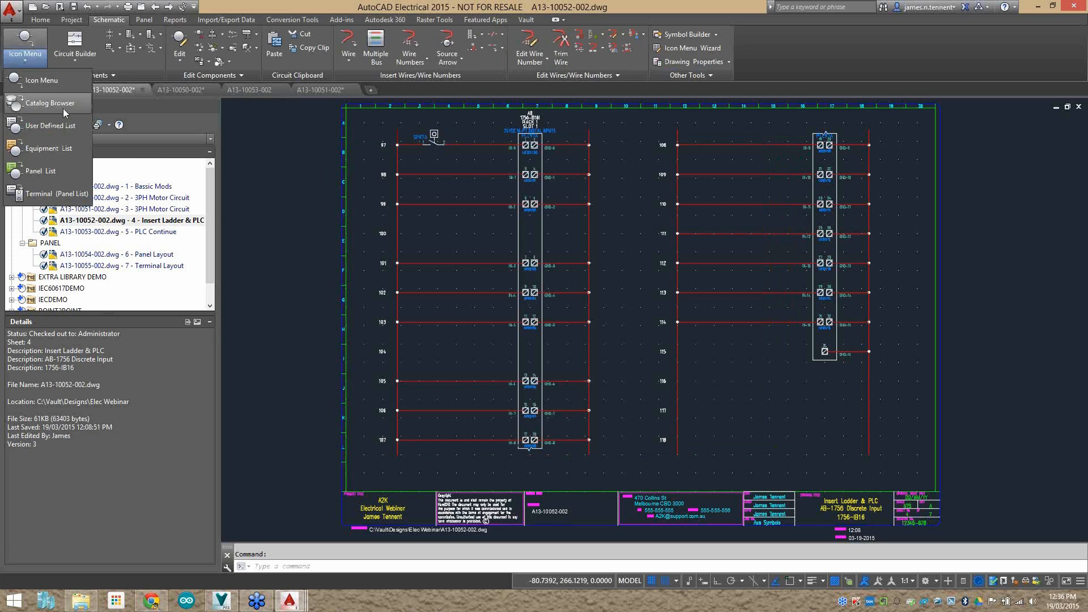
pyautogui.click(129, 74)
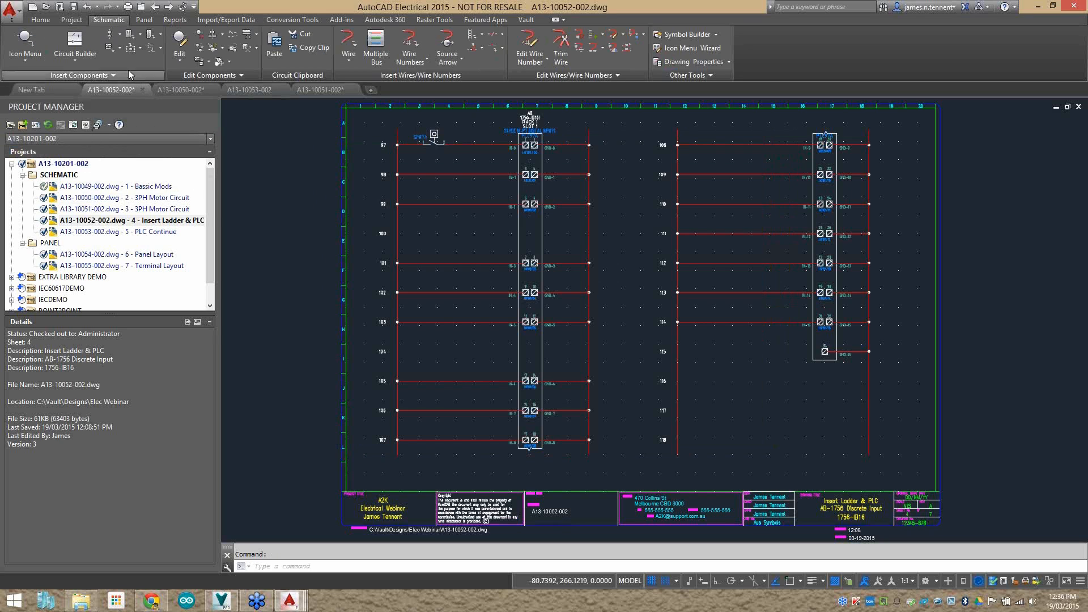
# Copy the switch on rung 97 onto the remaining wired rungs of both ladders using a Multiple Insert (Pick Master) fence, without edit dialogs.
pyautogui.click(119, 34)
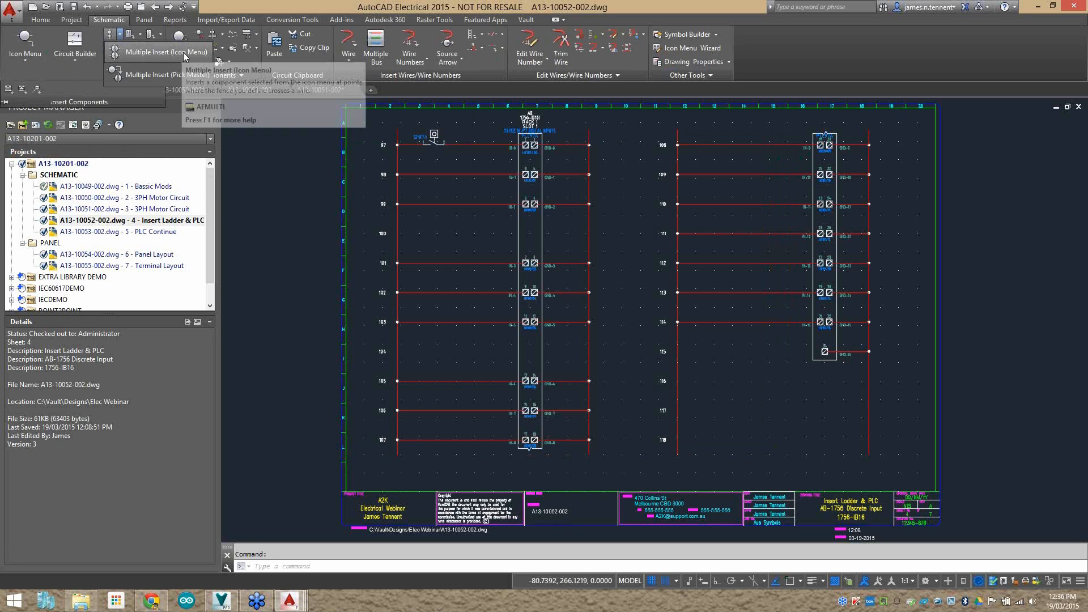
pyautogui.click(184, 73)
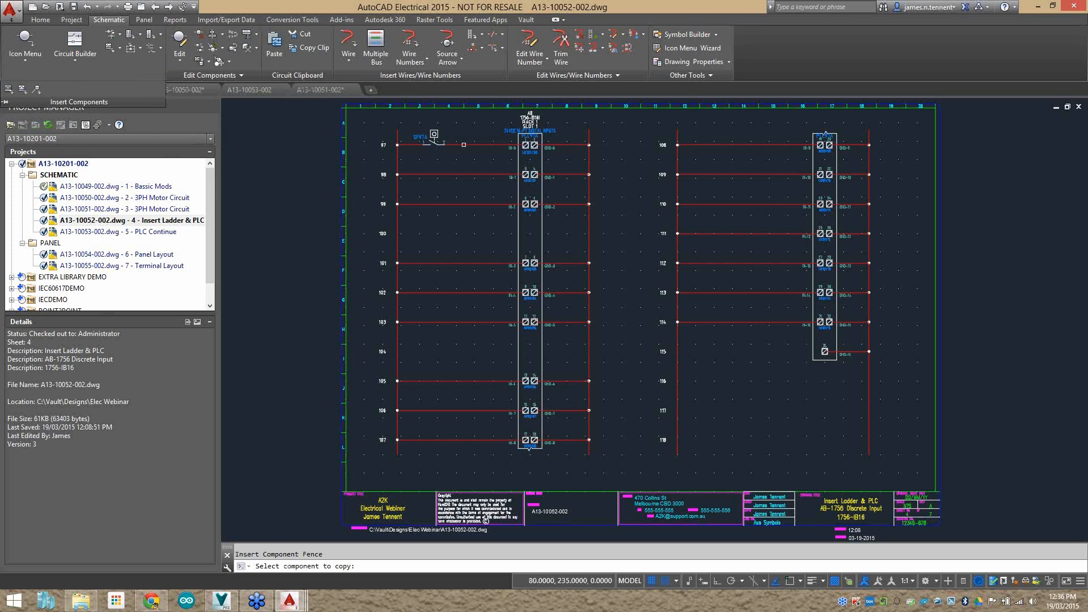
pyautogui.click(434, 136)
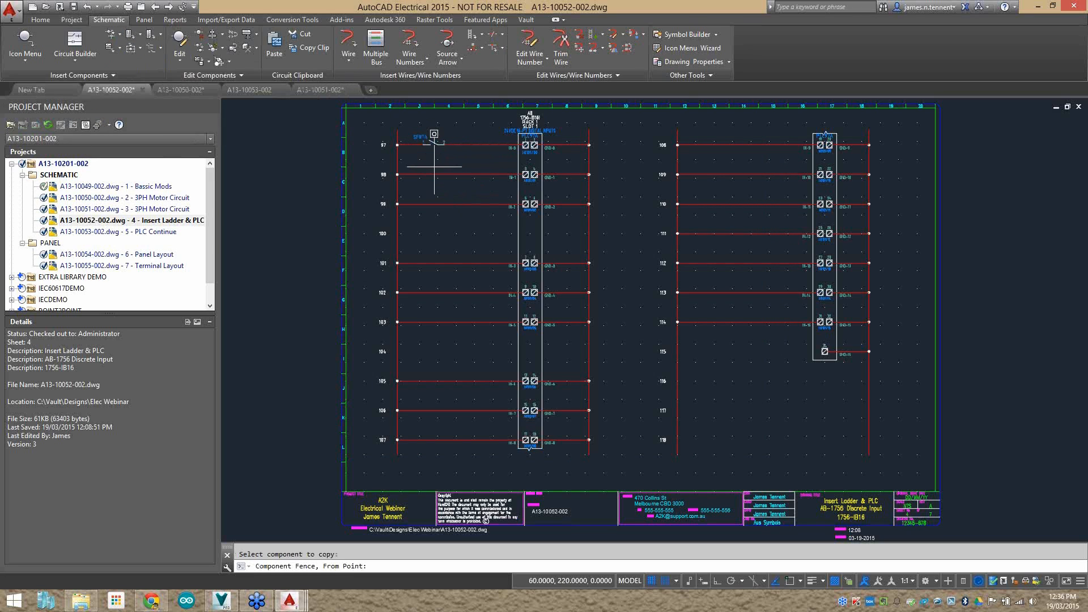
pyautogui.click(434, 469)
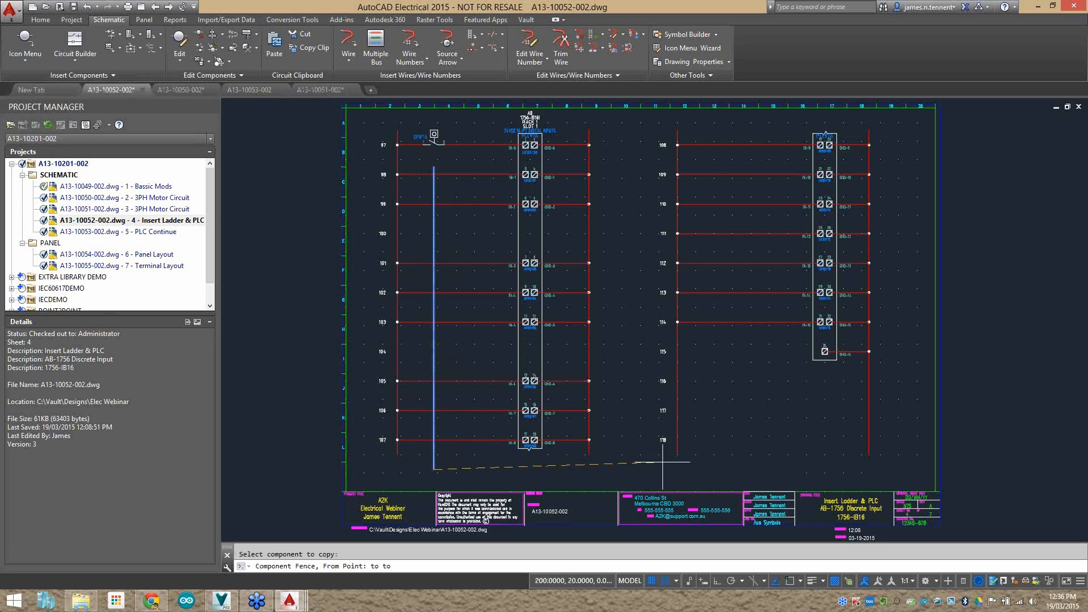
pyautogui.click(714, 469)
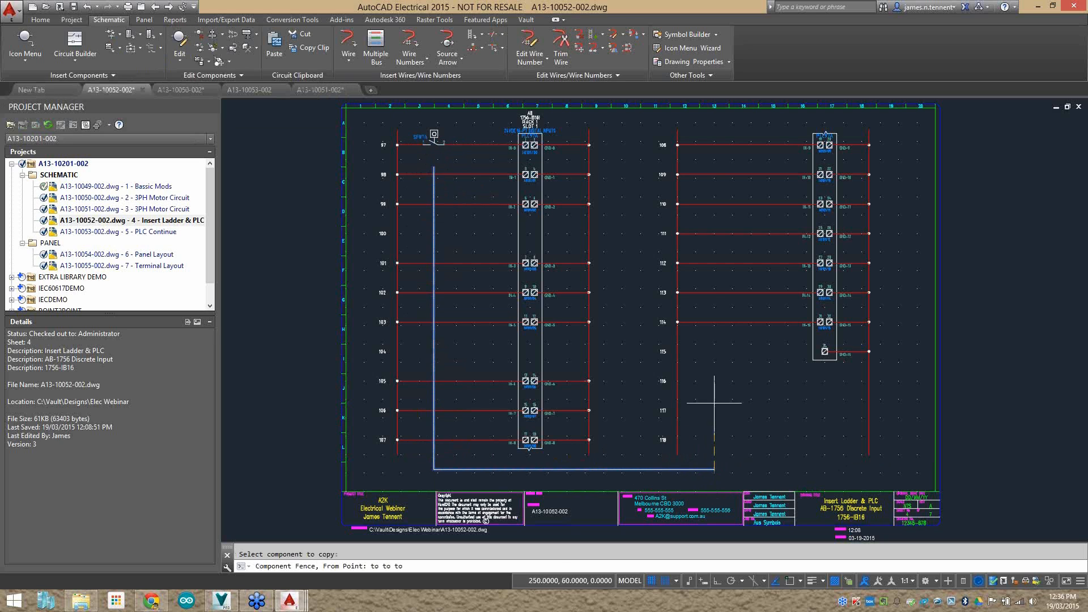
pyautogui.click(714, 130)
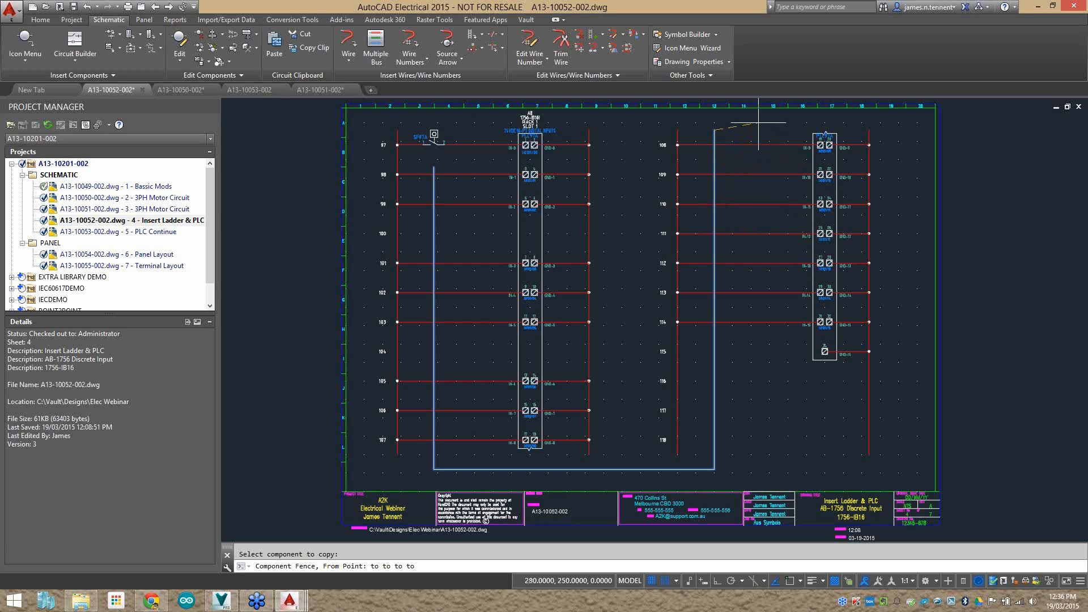
pyautogui.press('Return')
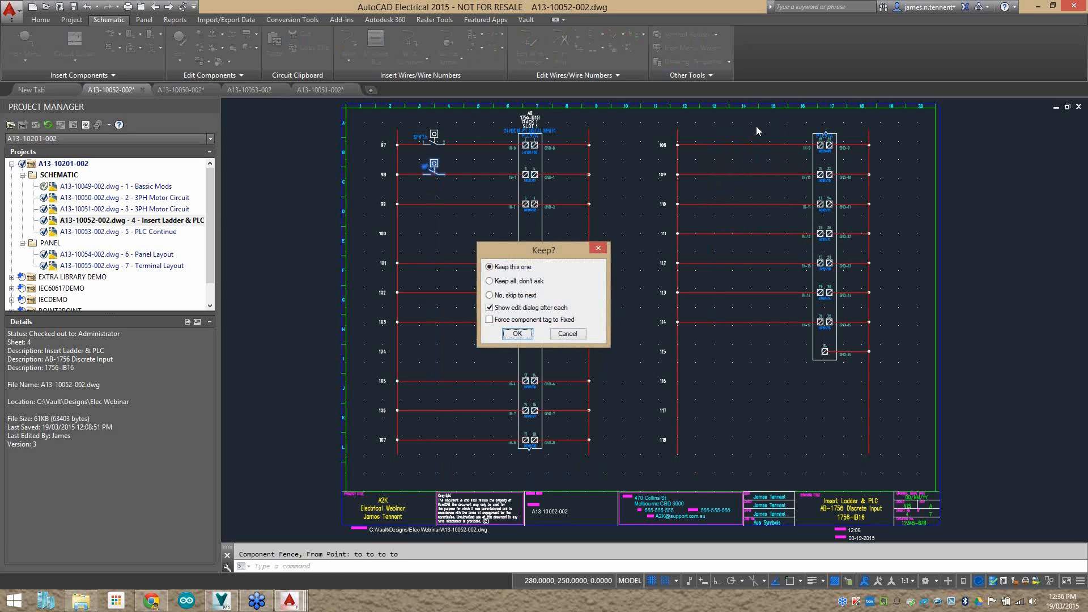
pyautogui.click(490, 307)
pyautogui.click(517, 333)
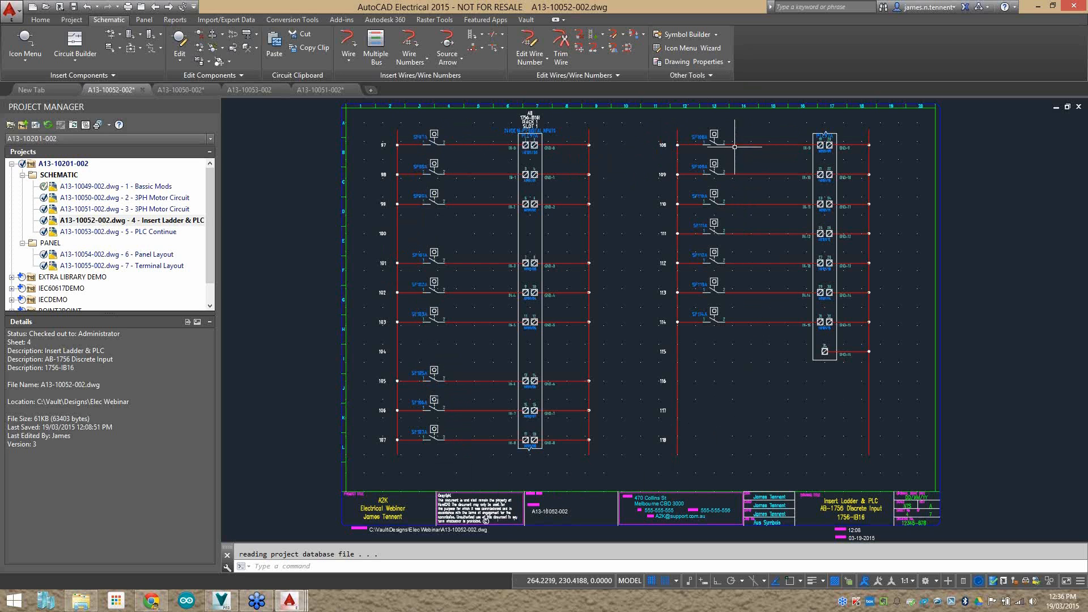
pyautogui.scroll(4, 689, 140)
pyautogui.moveTo(677, 246)
pyautogui.mouseDown(button='middle')
pyautogui.moveTo(646, 254)
pyautogui.moveTo(602, 226)
pyautogui.mouseUp(button='middle')
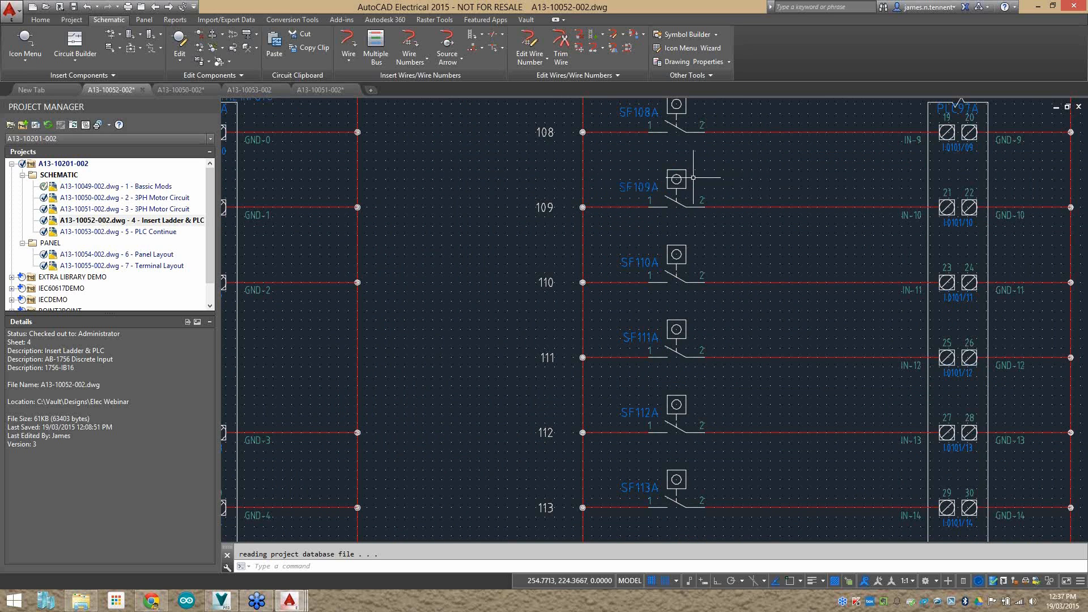
pyautogui.moveTo(685, 278); pyautogui.dragTo(701, 224, button='middle')
pyautogui.moveTo(699, 312); pyautogui.dragTo(693, 222, button='middle')
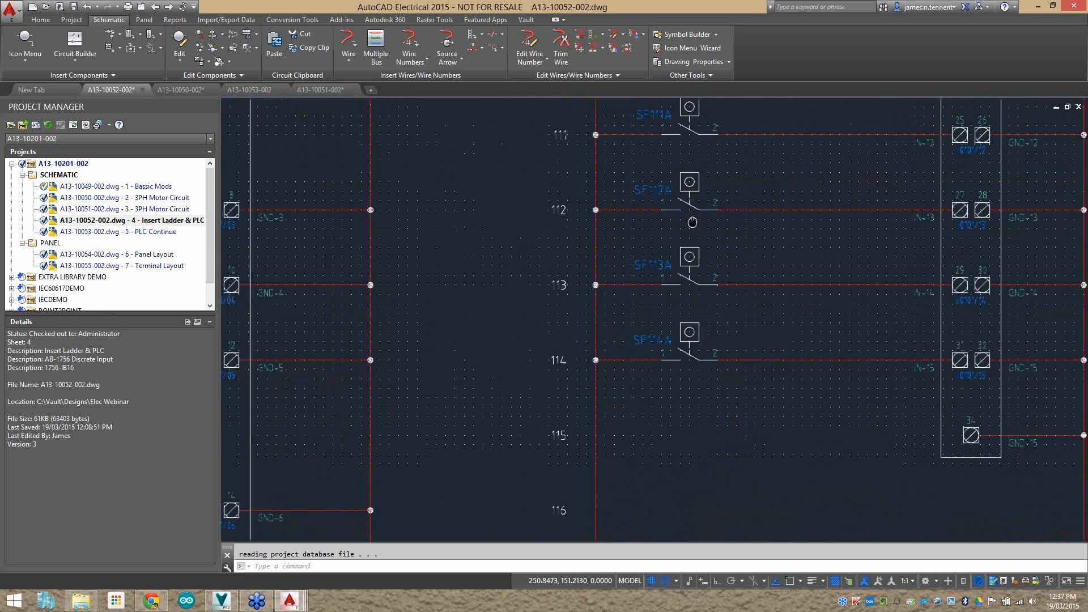
pyautogui.scroll(-2, 485, 249)
pyautogui.moveTo(424, 268)
pyautogui.mouseDown(button='middle')
pyautogui.moveTo(537, 251)
pyautogui.moveTo(575, 277)
pyautogui.moveTo(579, 297)
pyautogui.mouseUp(button='middle')
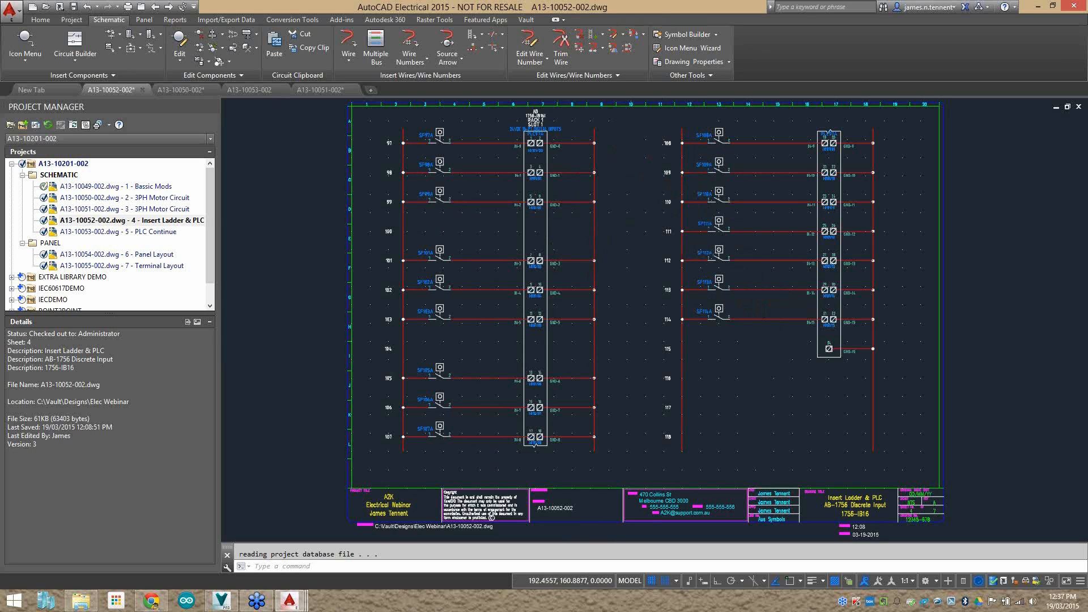
pyautogui.moveTo(640, 250); pyautogui.dragTo(626, 243, button='middle')
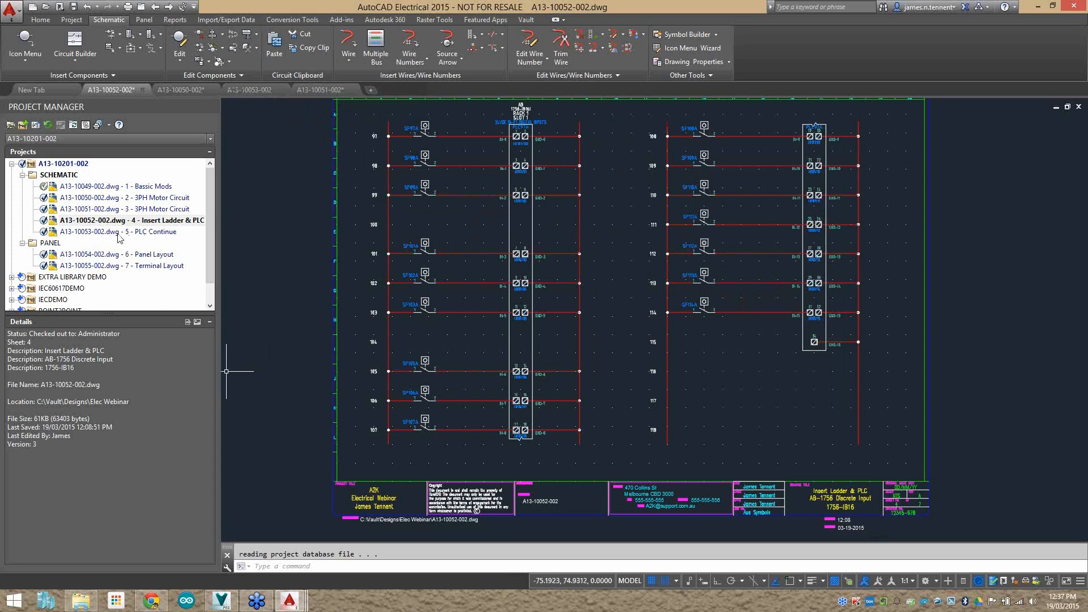
pyautogui.click(168, 6)
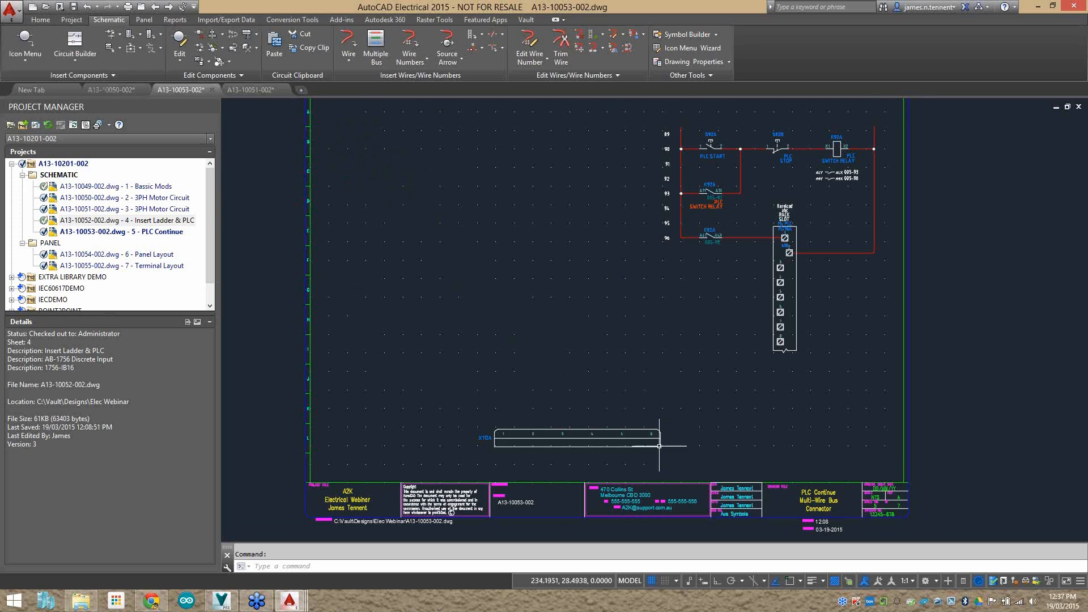
pyautogui.click(41, 22)
pyautogui.click(13, 46)
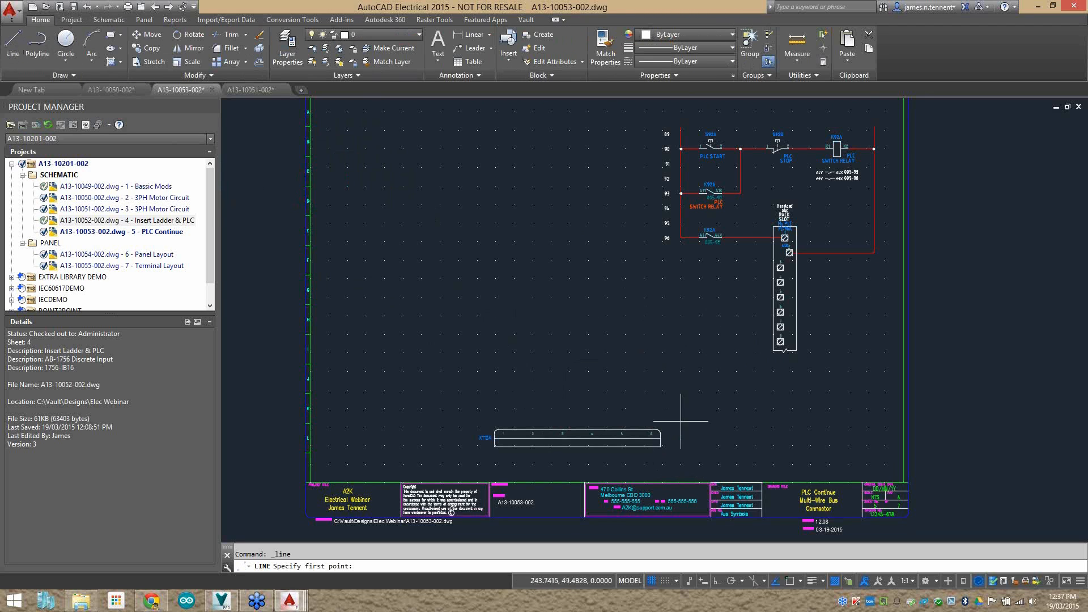
pyautogui.click(651, 429)
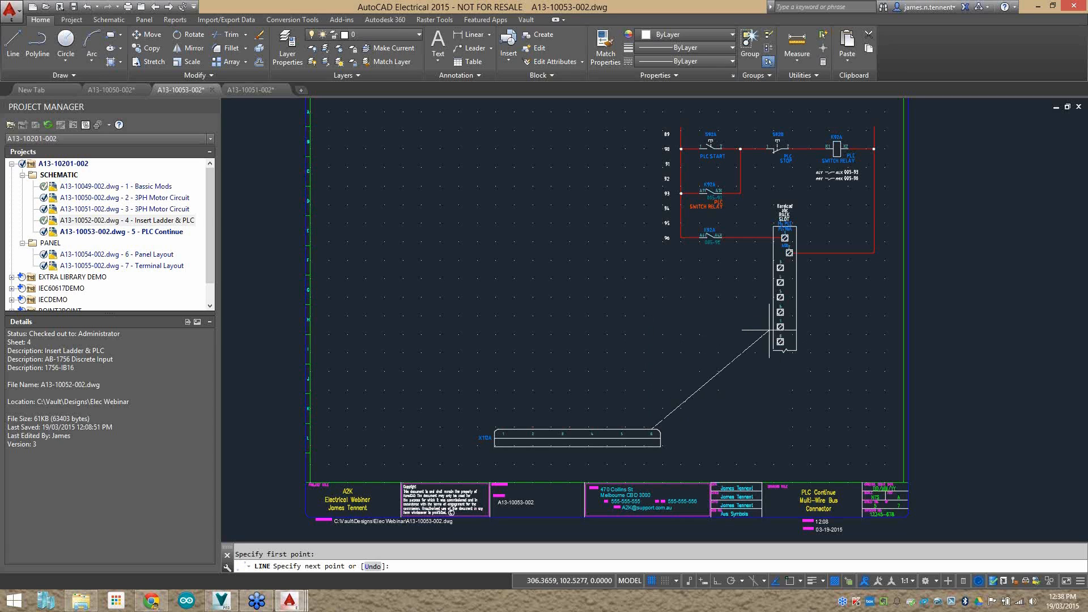
pyautogui.press('Escape')
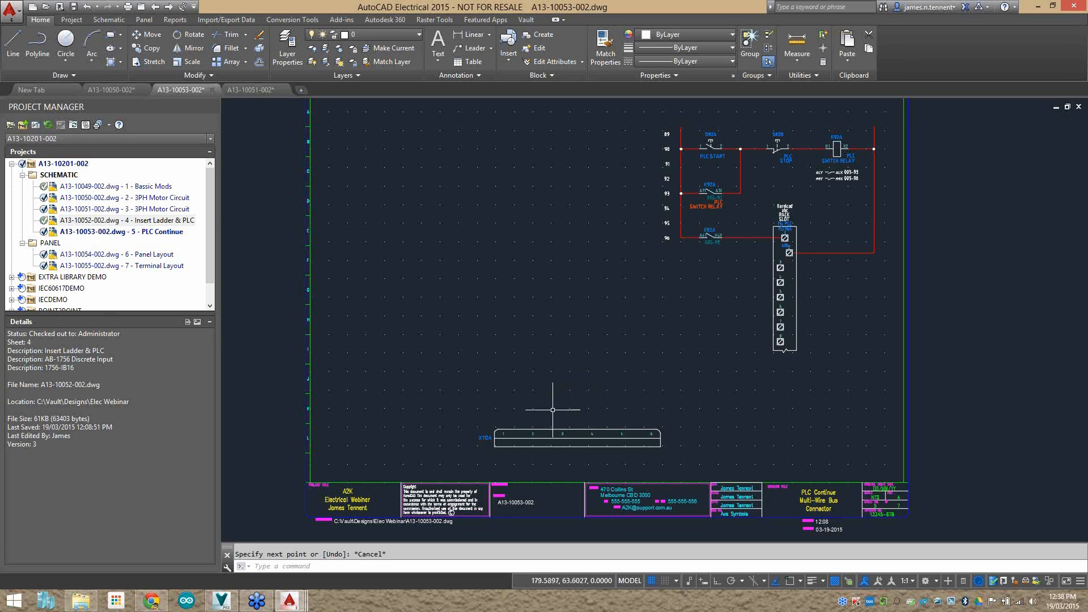
pyautogui.click(546, 443)
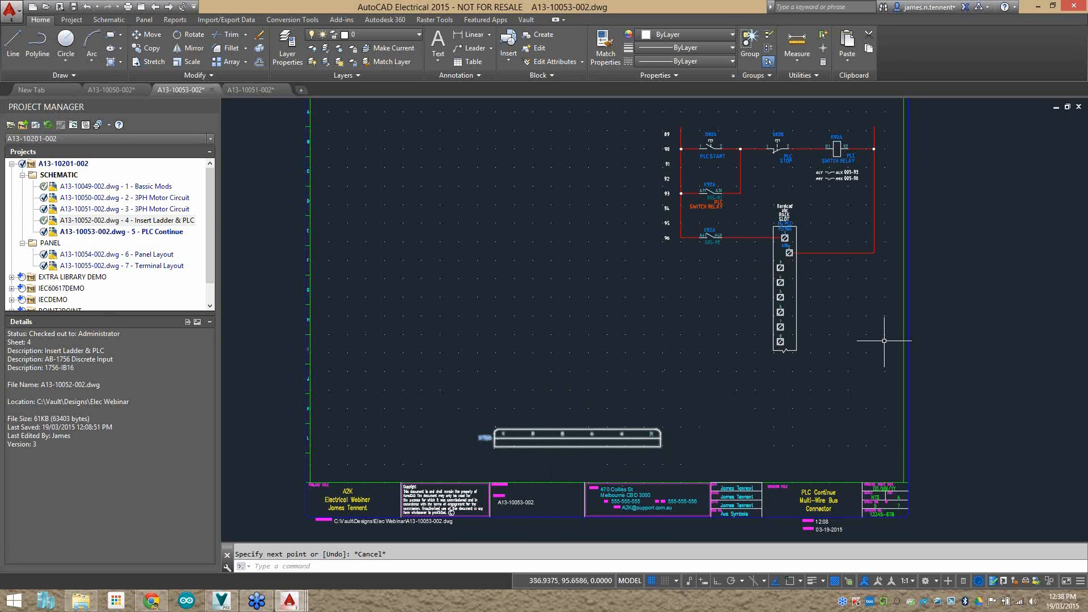
pyautogui.press('Escape')
# Try a multiple wire bus from the connector's six upper pins with 10 spacing, flipping the wire order.
pyautogui.click(108, 21)
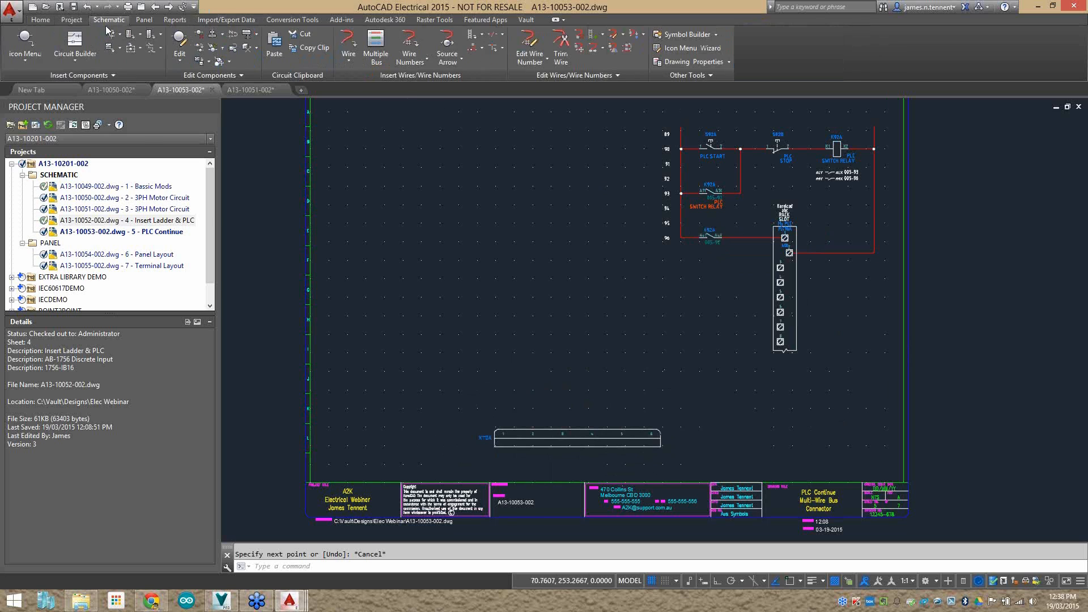
pyautogui.click(378, 42)
pyautogui.click(469, 292)
pyautogui.click(493, 370)
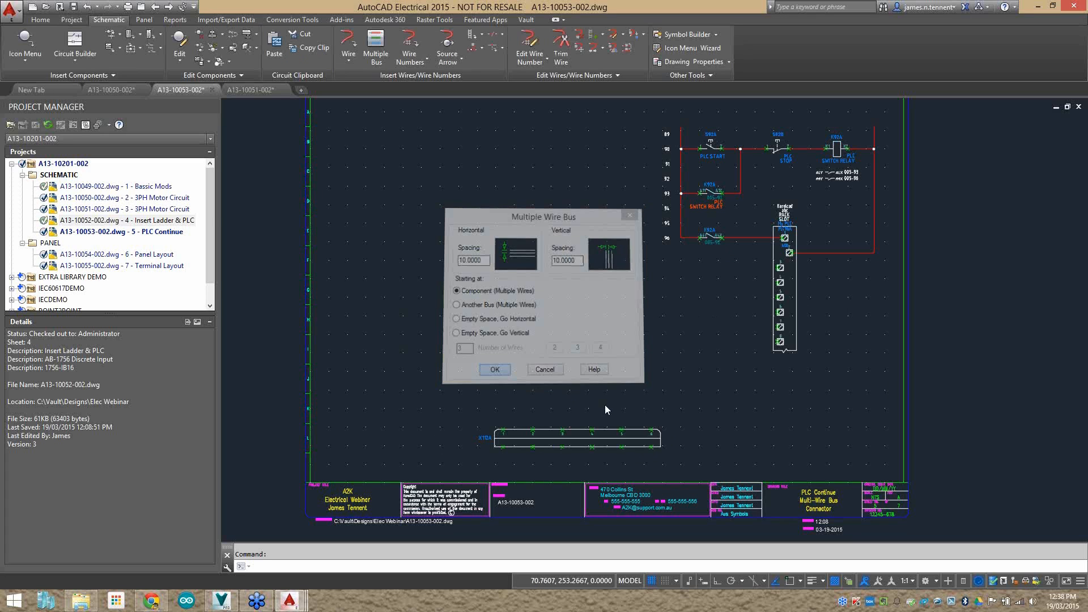
pyautogui.click(704, 461)
pyautogui.click(480, 403)
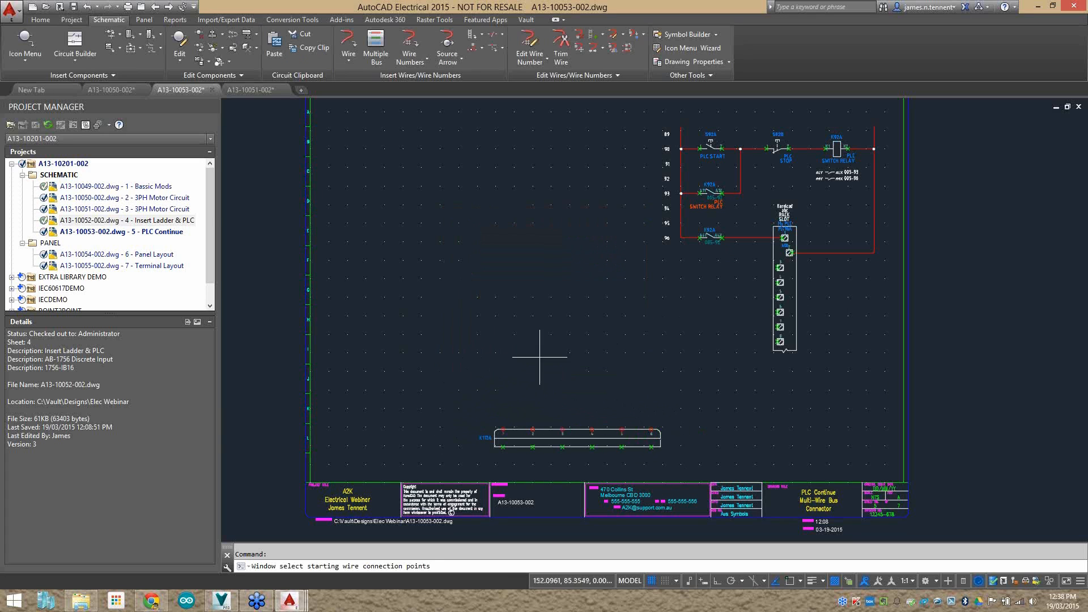
pyautogui.press('Return')
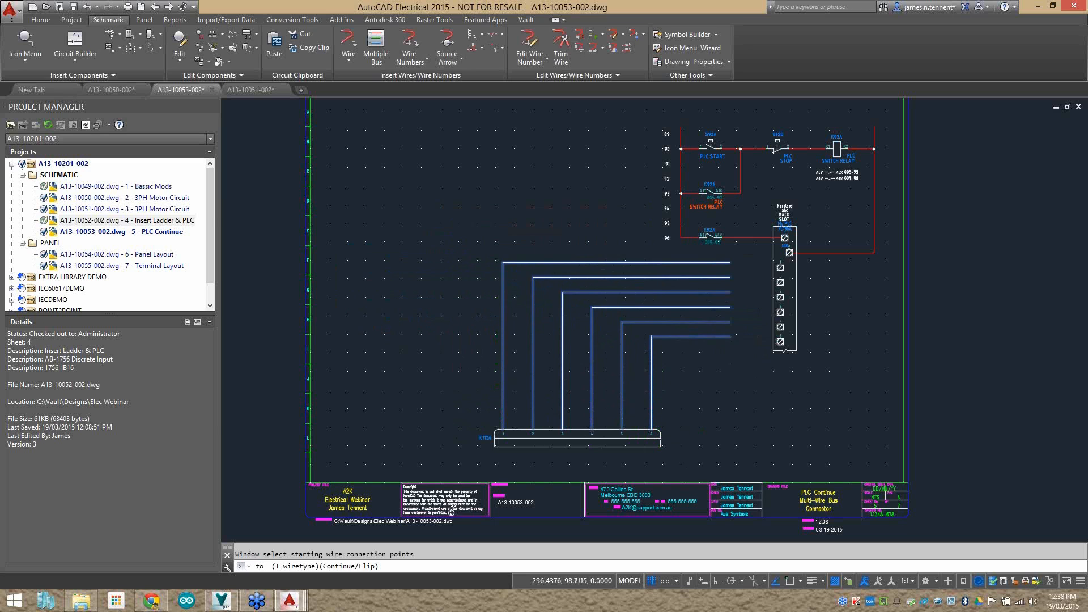
pyautogui.write('f')
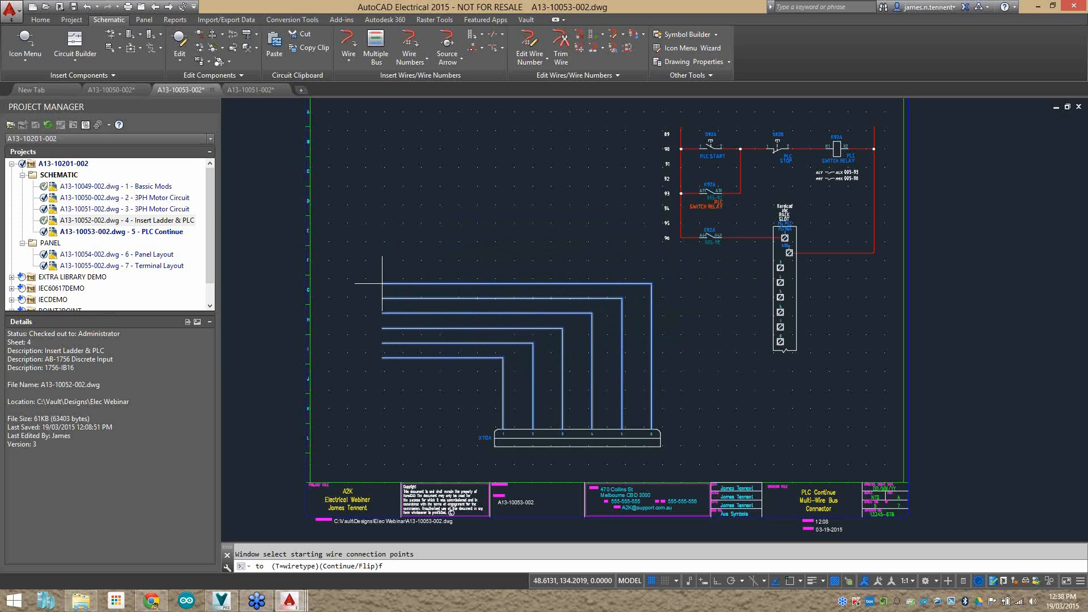
# Draw a multiple wire bus with 20 spacing from the connector's six upper pins to the PLC module's six lower terminals.
pyautogui.click(376, 46)
pyautogui.write('20')
pyautogui.click(496, 370)
pyautogui.click(674, 440)
pyautogui.click(469, 376)
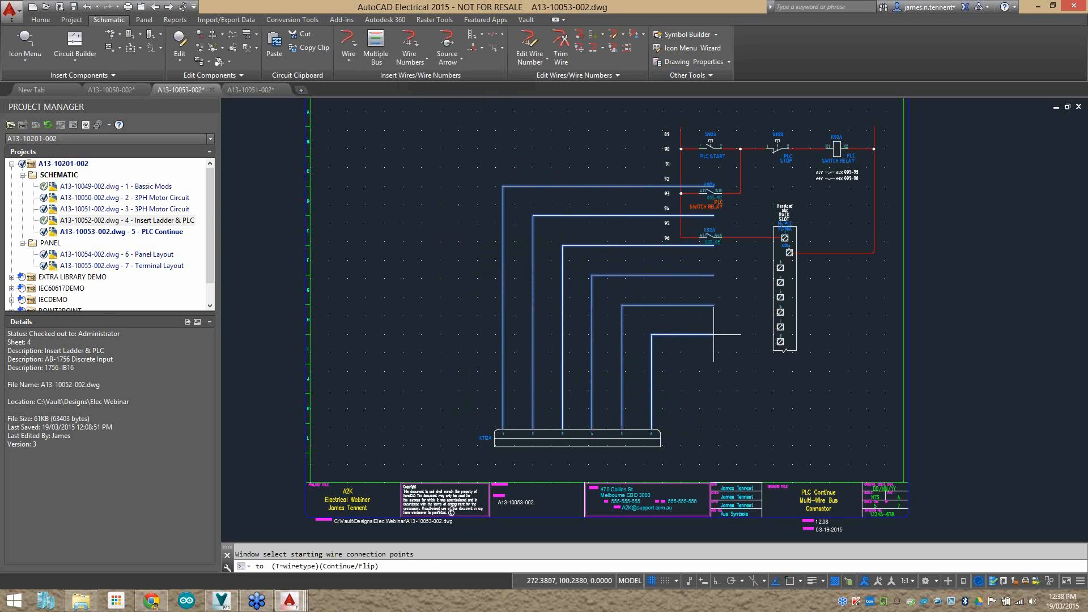
pyautogui.click(776, 342)
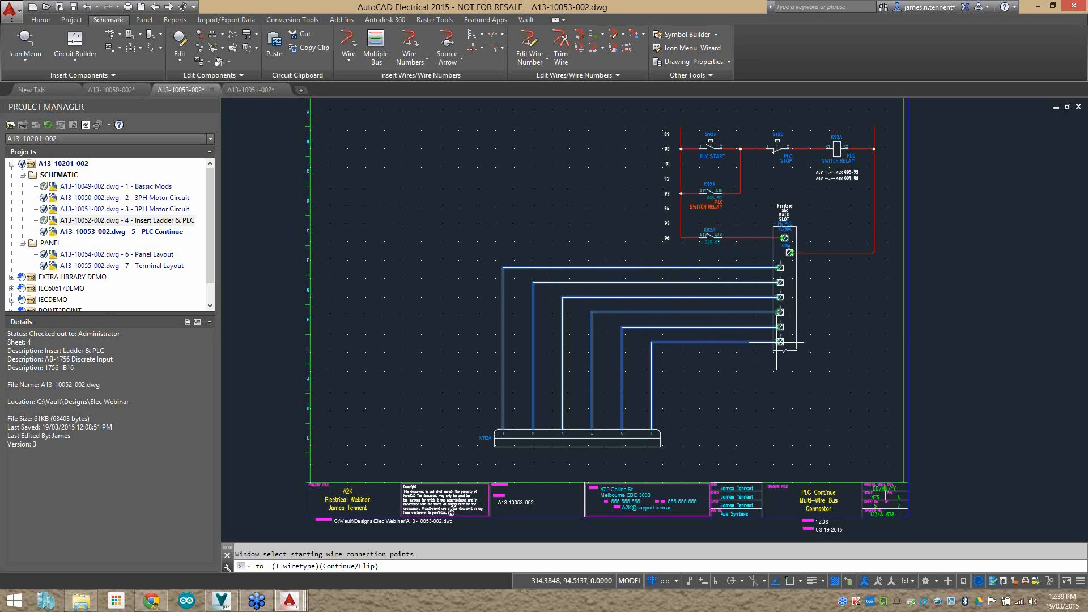
pyautogui.click(776, 343)
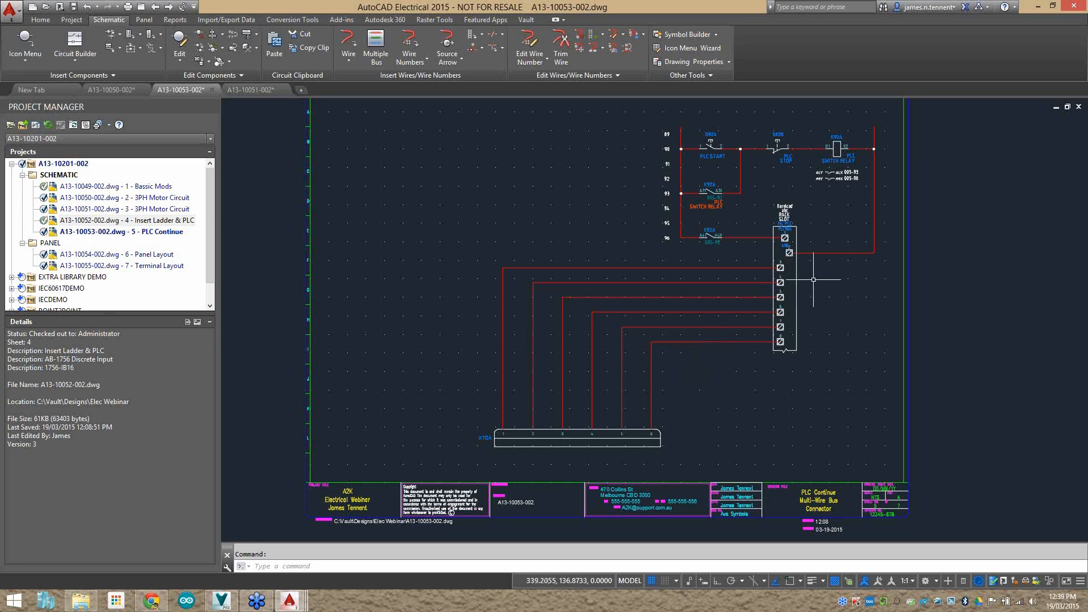
# Tag/retag all wires project-wide with sequential numbers consecutive from drawing to drawing, starting at 1, processing all project drawings and saving the current one.
pyautogui.moveTo(697, 257); pyautogui.dragTo(661, 244, button='middle')
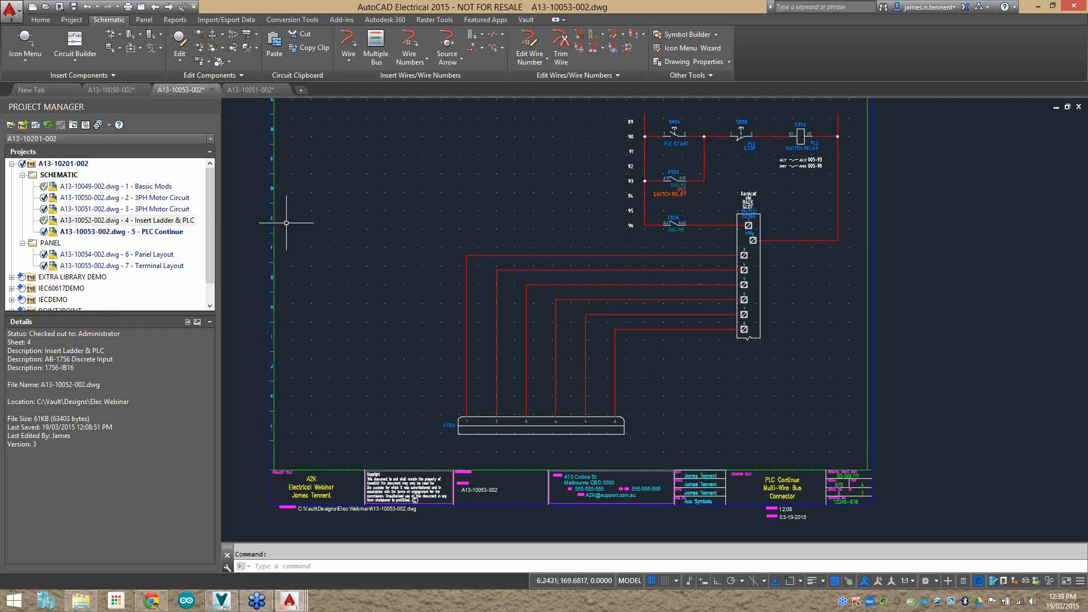
pyautogui.click(416, 42)
pyautogui.moveTo(548, 153)
pyautogui.mouseDown()
pyautogui.moveTo(511, 107)
pyautogui.moveTo(470, 96)
pyautogui.moveTo(543, 174)
pyautogui.moveTo(720, 326)
pyautogui.moveTo(622, 221)
pyautogui.mouseUp()
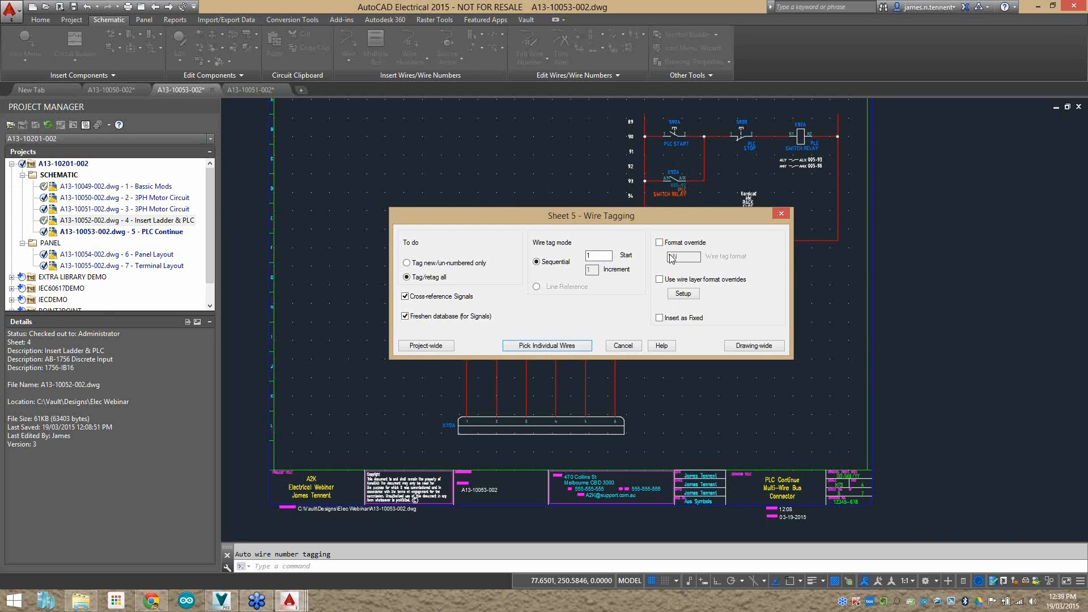
pyautogui.moveTo(619, 213); pyautogui.dragTo(449, 96)
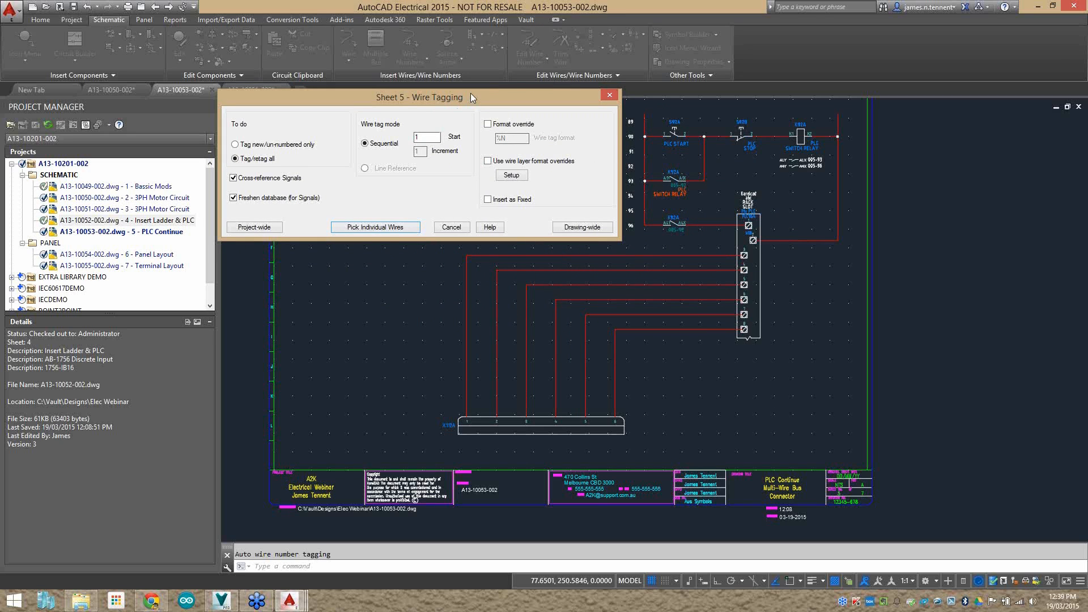
pyautogui.moveTo(471, 93); pyautogui.dragTo(422, 79)
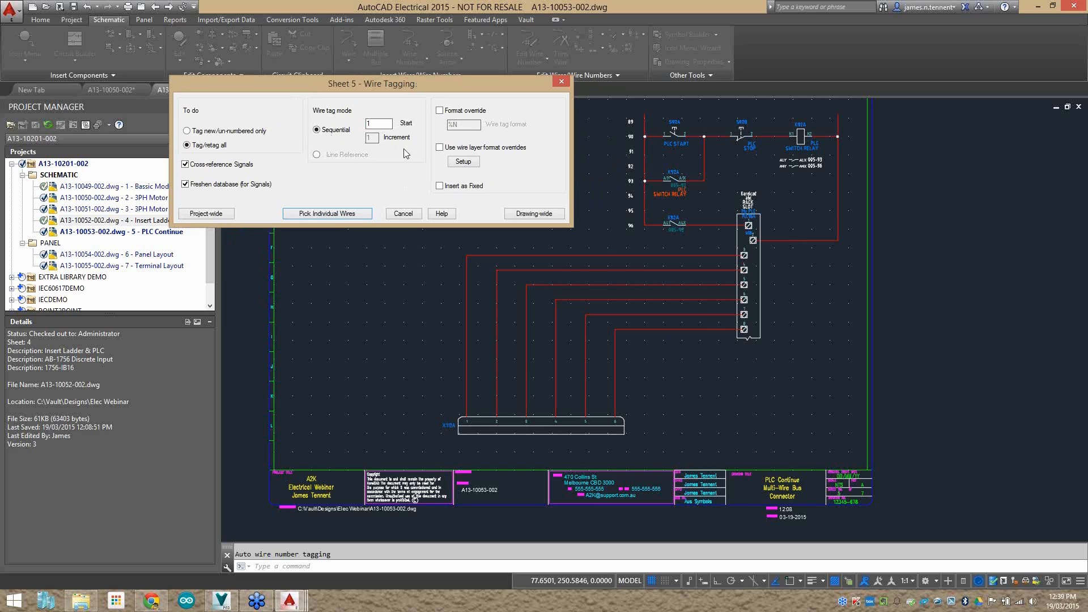
pyautogui.moveTo(382, 83)
pyautogui.mouseDown()
pyautogui.moveTo(372, 109)
pyautogui.moveTo(372, 81)
pyautogui.mouseUp()
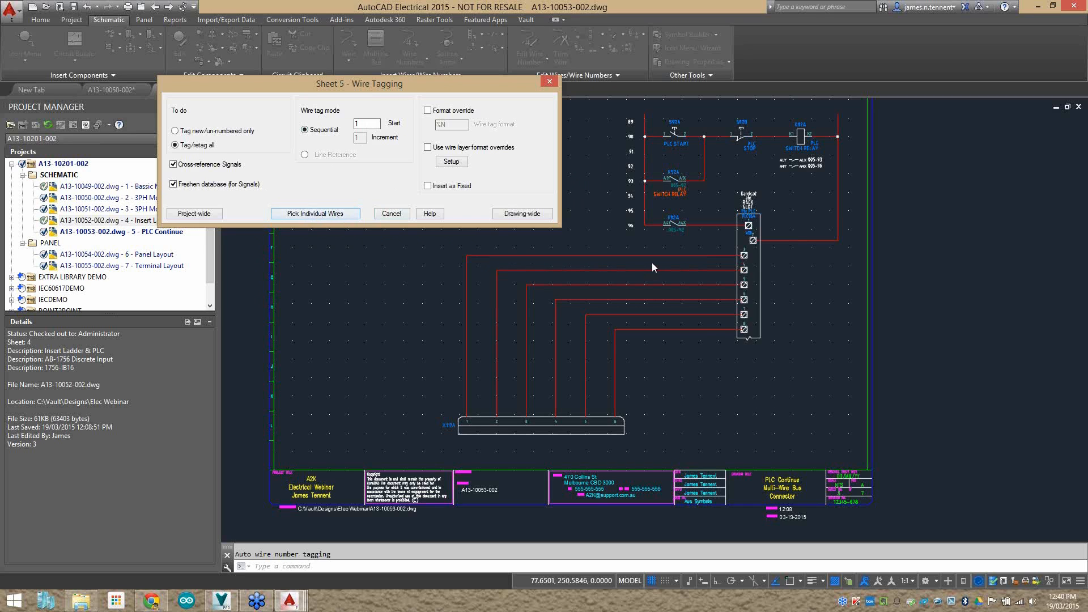
pyautogui.click(194, 214)
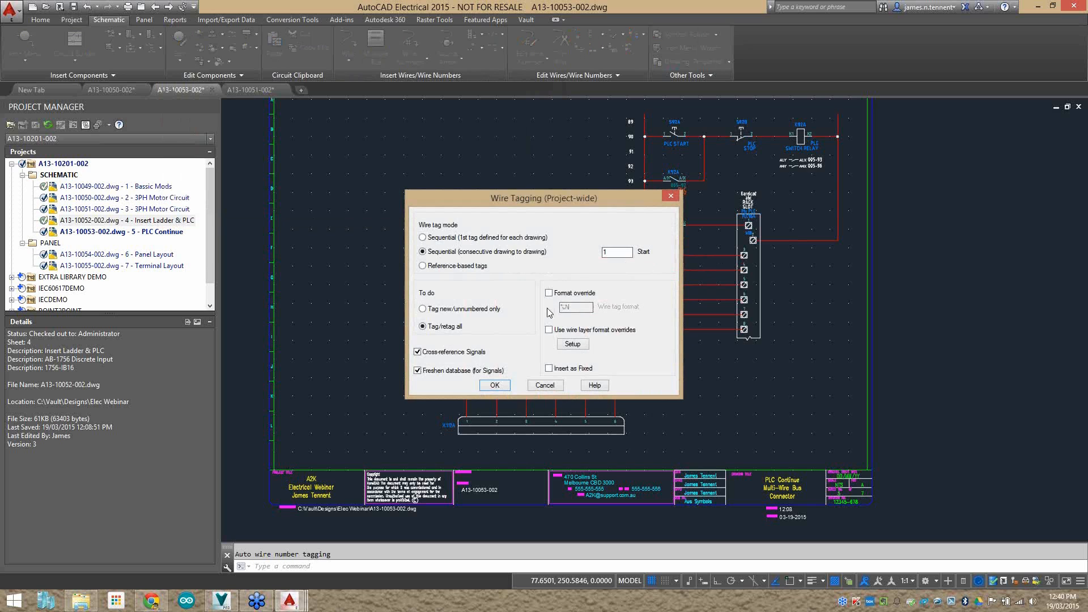
pyautogui.click(494, 386)
pyautogui.click(394, 300)
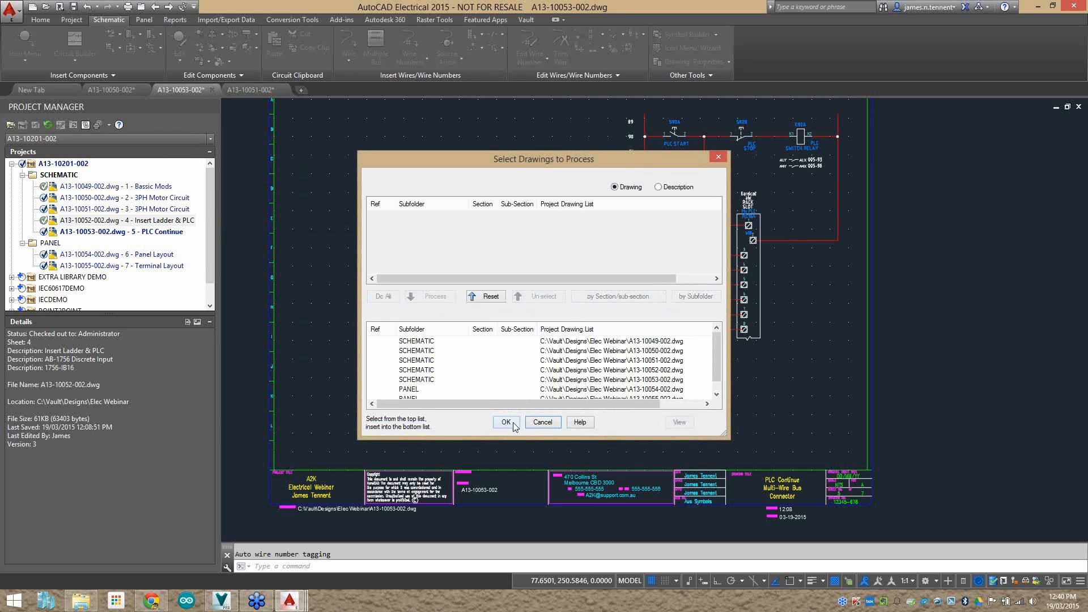
pyautogui.click(506, 422)
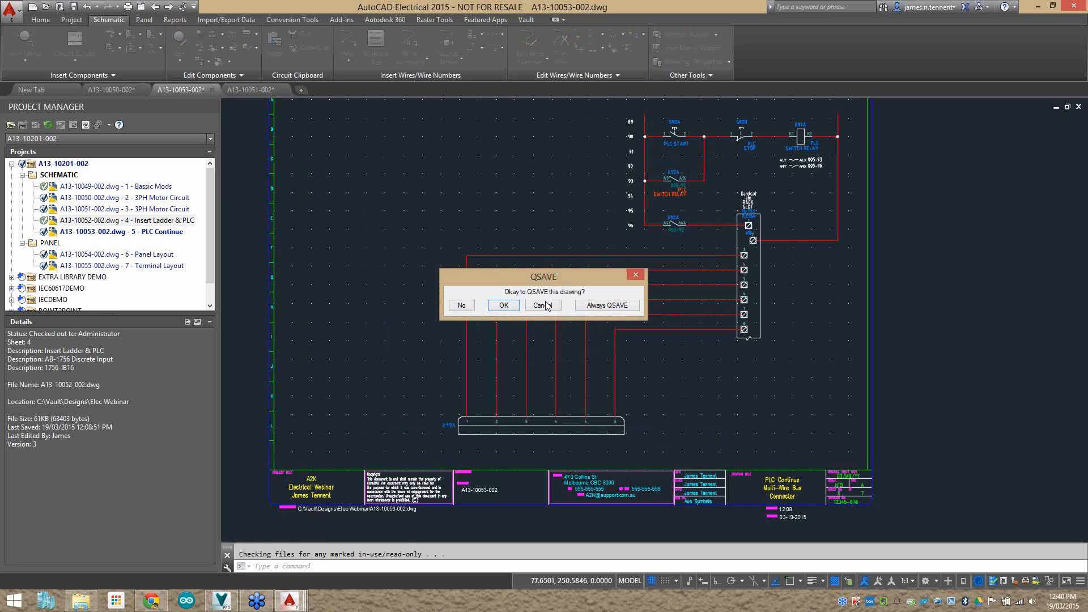
pyautogui.moveTo(528, 276); pyautogui.dragTo(468, 191)
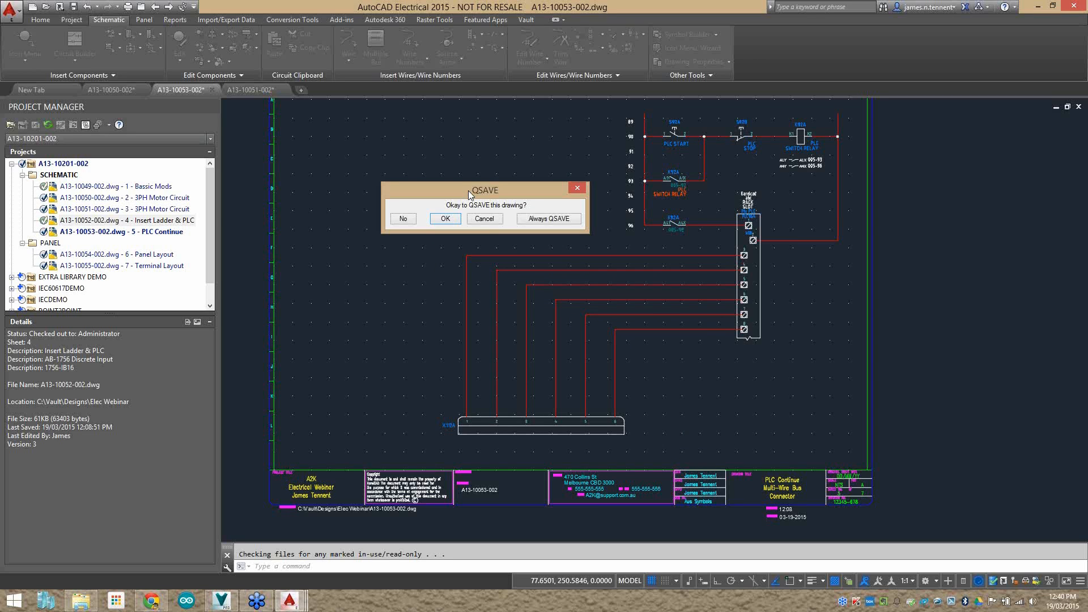
pyautogui.click(445, 220)
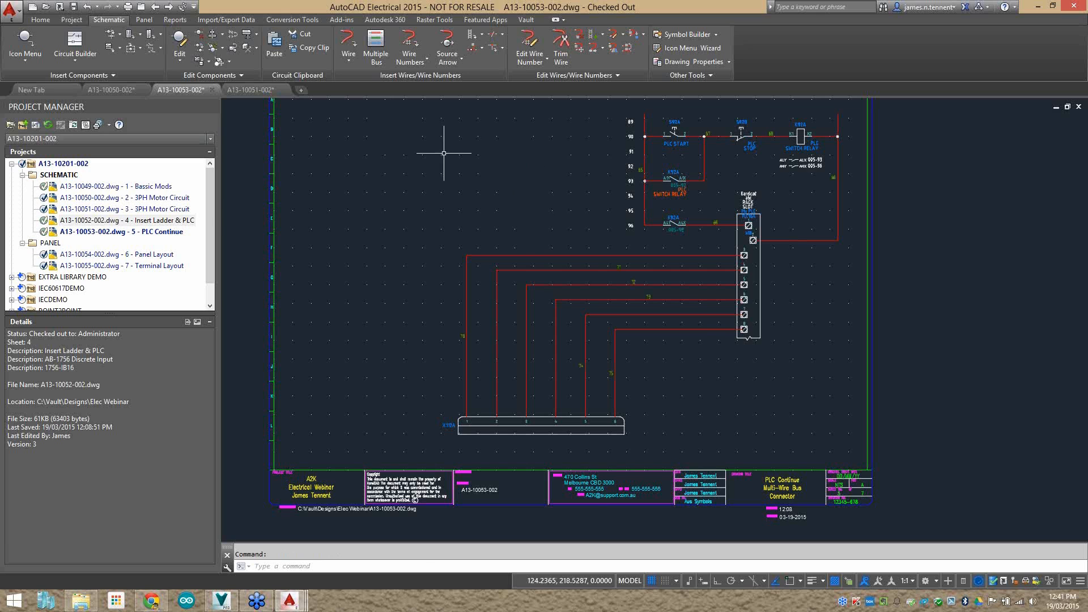
pyautogui.doubleClick(122, 186)
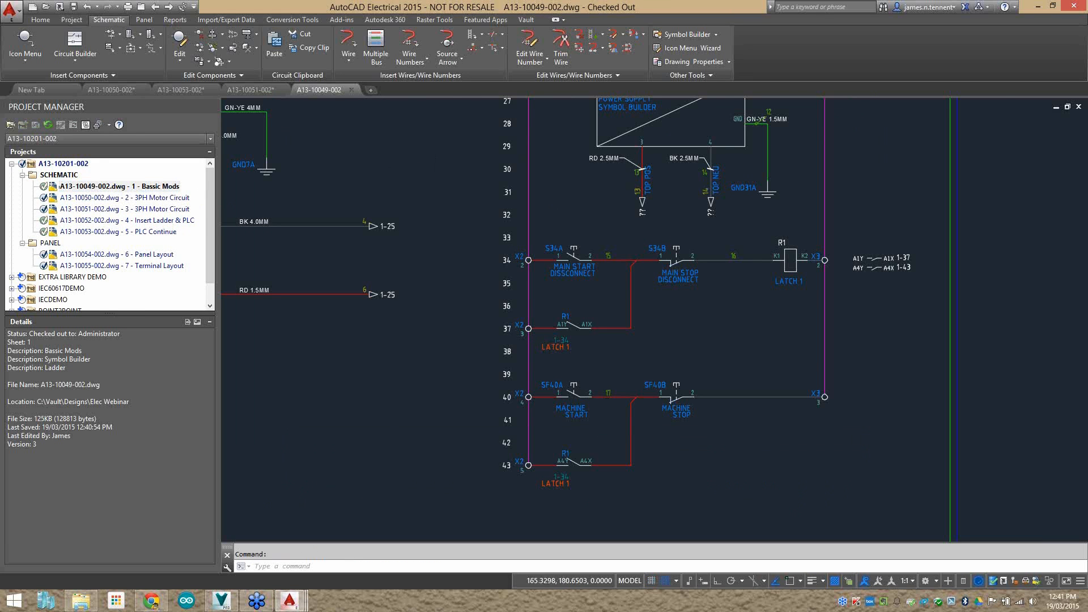
pyautogui.middleClick(478, 313)
pyautogui.middleClick(478, 313)
pyautogui.scroll(1, 420, 311)
pyautogui.scroll(1, 564, 279)
pyautogui.scroll(-1, 536, 327)
pyautogui.moveTo(506, 296)
pyautogui.mouseDown(button='middle')
pyautogui.moveTo(466, 189)
pyautogui.moveTo(419, 244)
pyautogui.moveTo(430, 350)
pyautogui.mouseUp(button='middle')
pyautogui.moveTo(336, 198); pyautogui.dragTo(357, 220, button='middle')
pyautogui.scroll(1, 375, 216)
pyautogui.moveTo(458, 178); pyautogui.dragTo(428, 225, button='middle')
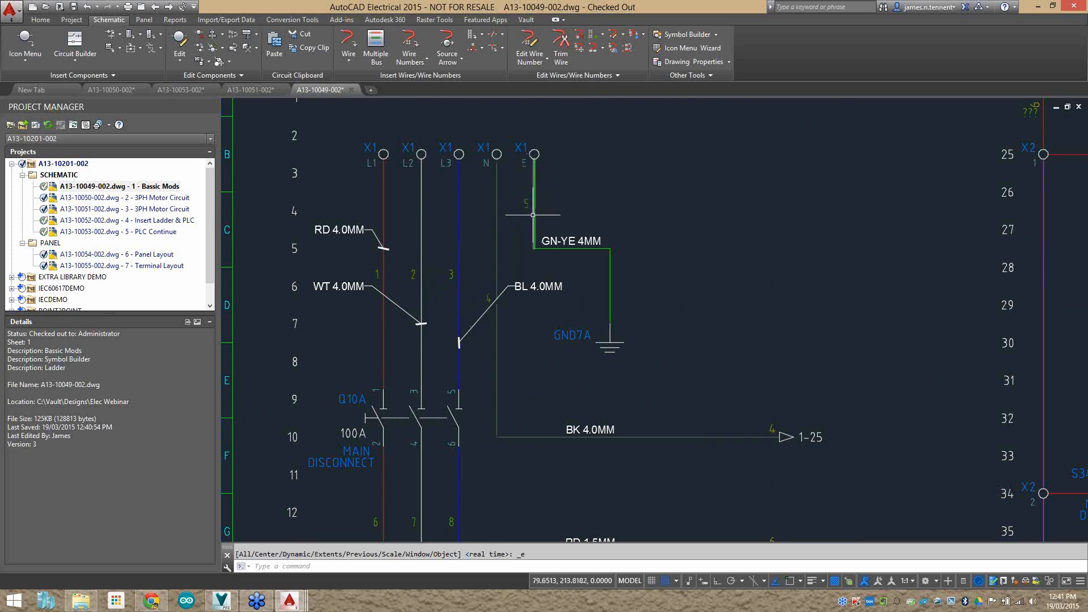
# Align wire numbers 4, 3, 2 and 1 horizontally with wire number 5 on the supply wires, with snap switched off.
pyautogui.click(212, 34)
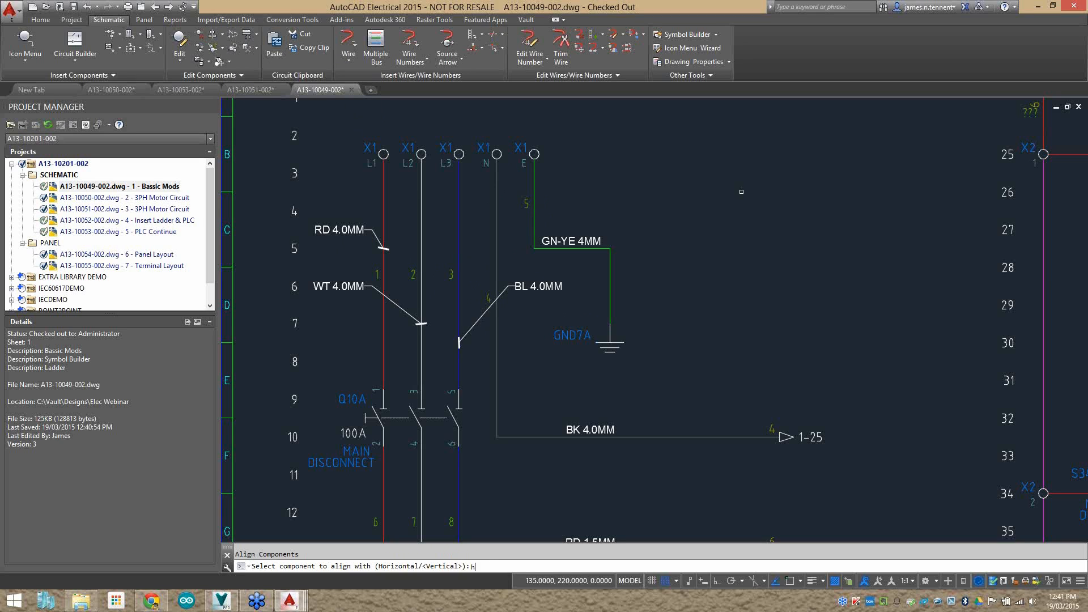
pyautogui.write('h')
pyautogui.press('Return')
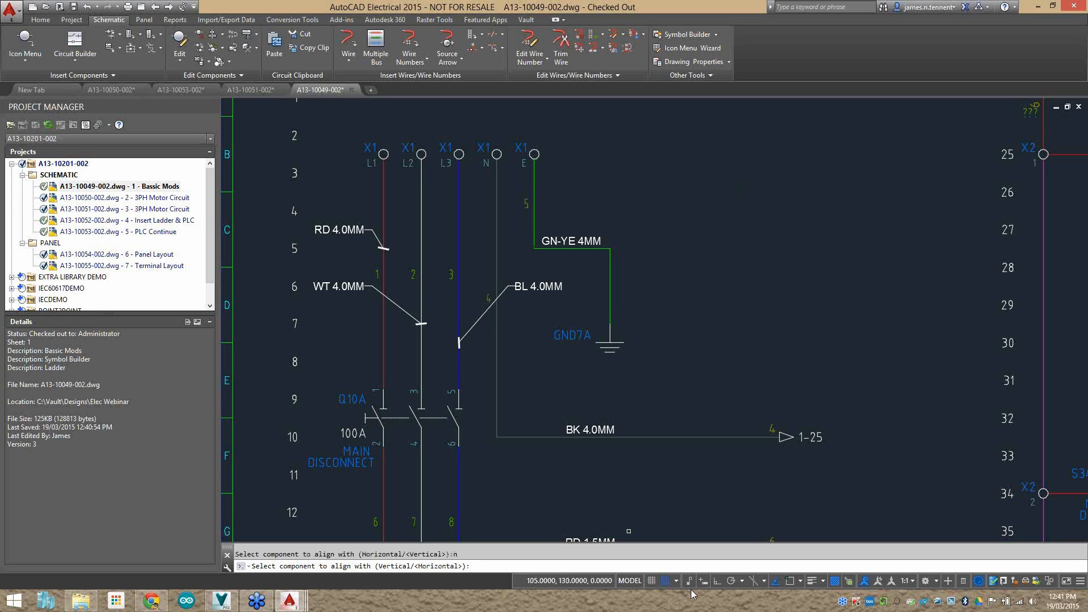
pyautogui.click(665, 581)
pyautogui.click(526, 202)
pyautogui.click(489, 299)
pyautogui.click(451, 275)
pyautogui.click(414, 274)
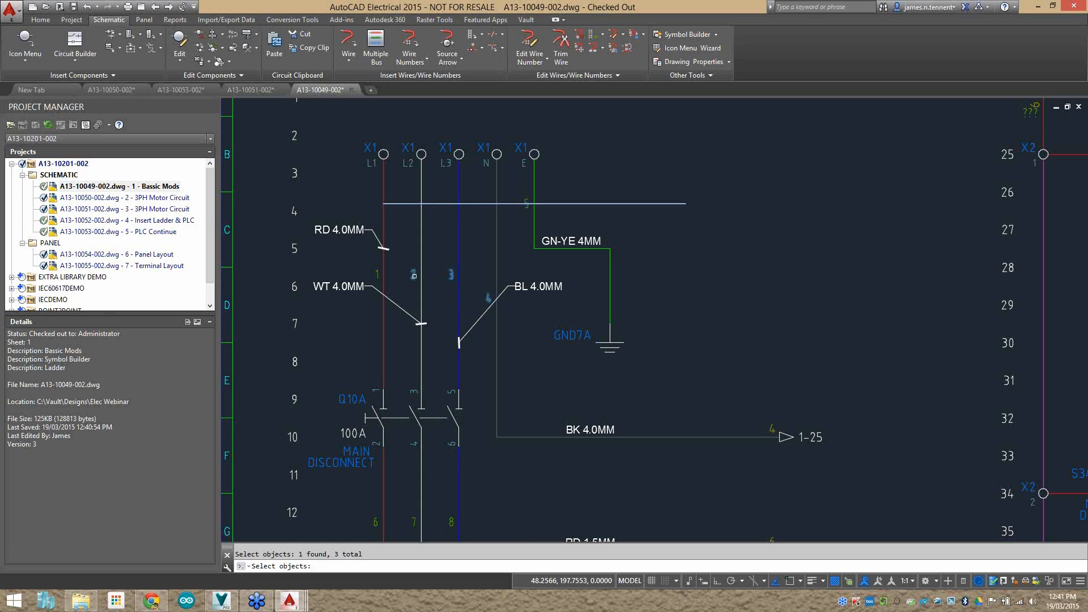
pyautogui.click(378, 274)
pyautogui.press('Return')
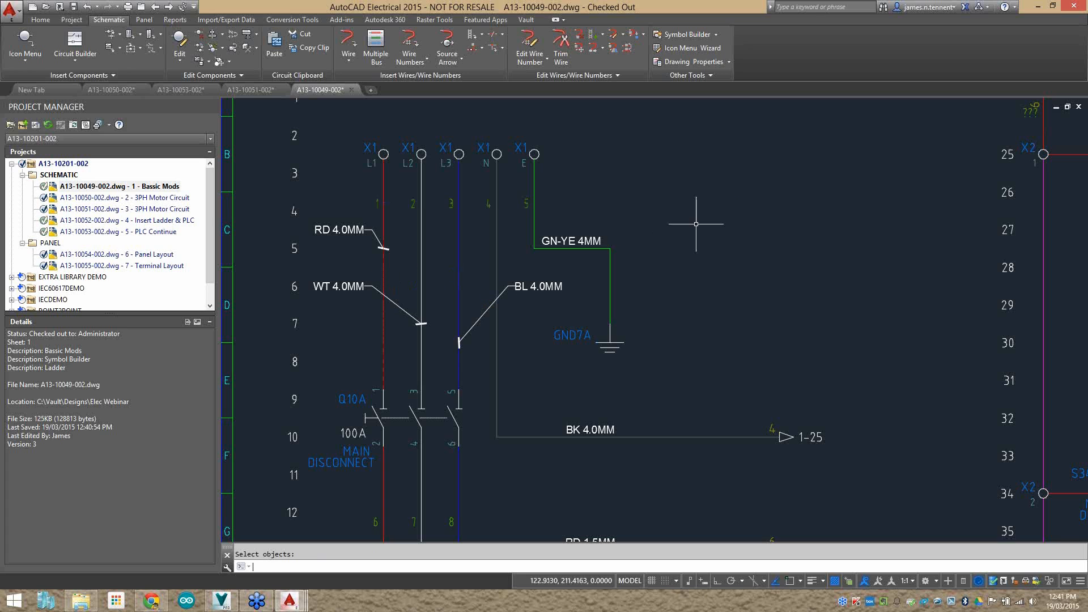
# Check the wire numbers across the rest of the sheet and switch snap back on.
pyautogui.moveTo(487, 289)
pyautogui.mouseDown(button='middle')
pyautogui.moveTo(496, 270)
pyautogui.moveTo(487, 186)
pyautogui.mouseUp(button='middle')
pyautogui.moveTo(486, 363); pyautogui.dragTo(467, 154, button='middle')
pyautogui.moveTo(479, 424); pyautogui.dragTo(479, 386, button='middle')
pyautogui.scroll(-1, 479, 387)
pyautogui.moveTo(750, 306); pyautogui.dragTo(563, 359, button='middle')
pyautogui.scroll(-4, 563, 359)
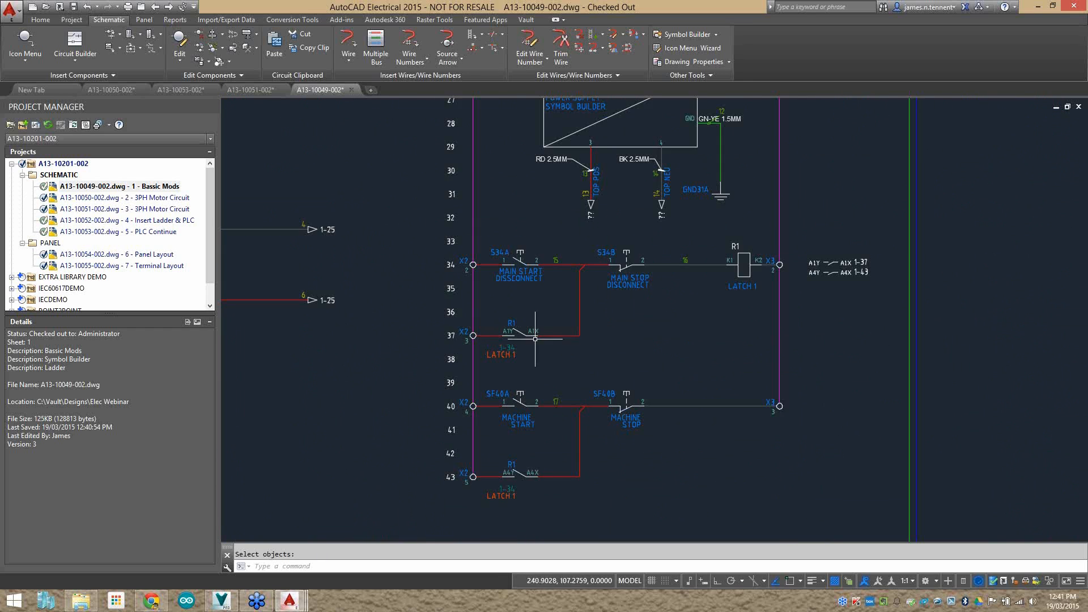
pyautogui.moveTo(414, 232); pyautogui.dragTo(549, 240, button='middle')
pyautogui.click(666, 580)
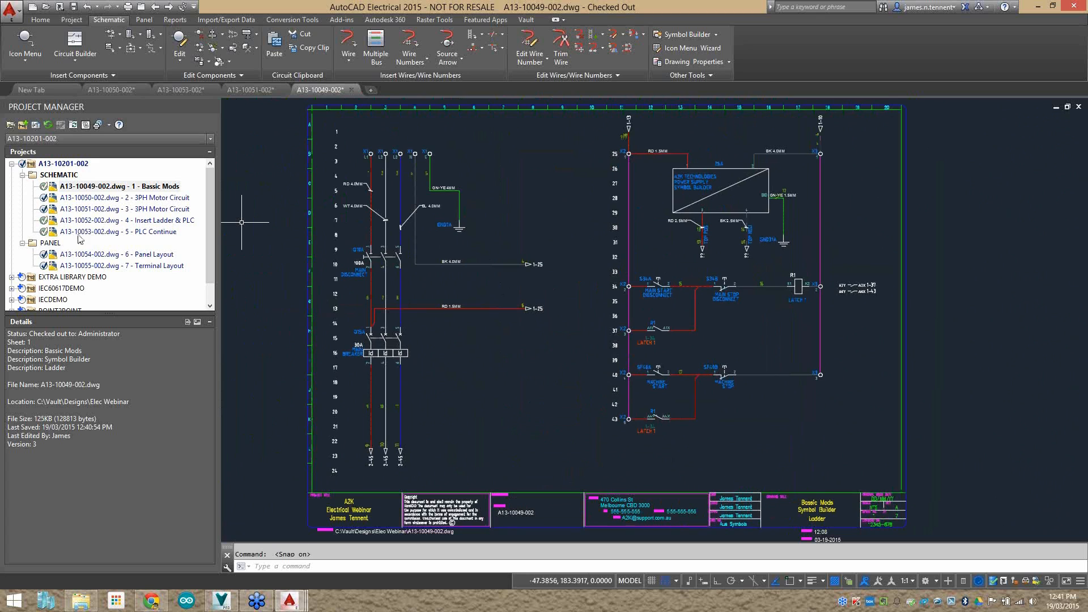
pyautogui.click(101, 221)
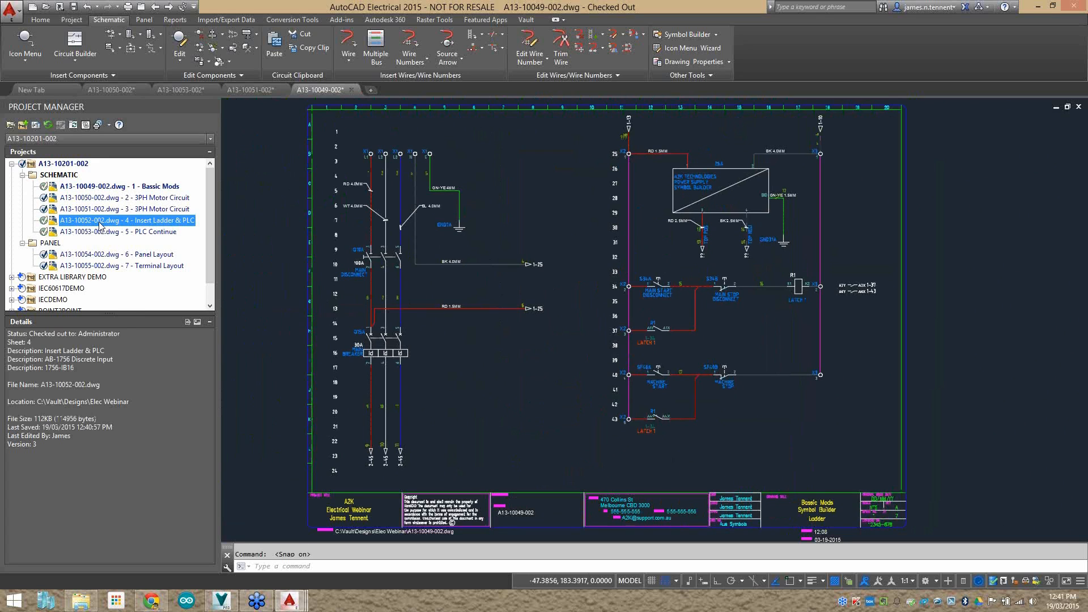
pyautogui.doubleClick(101, 226)
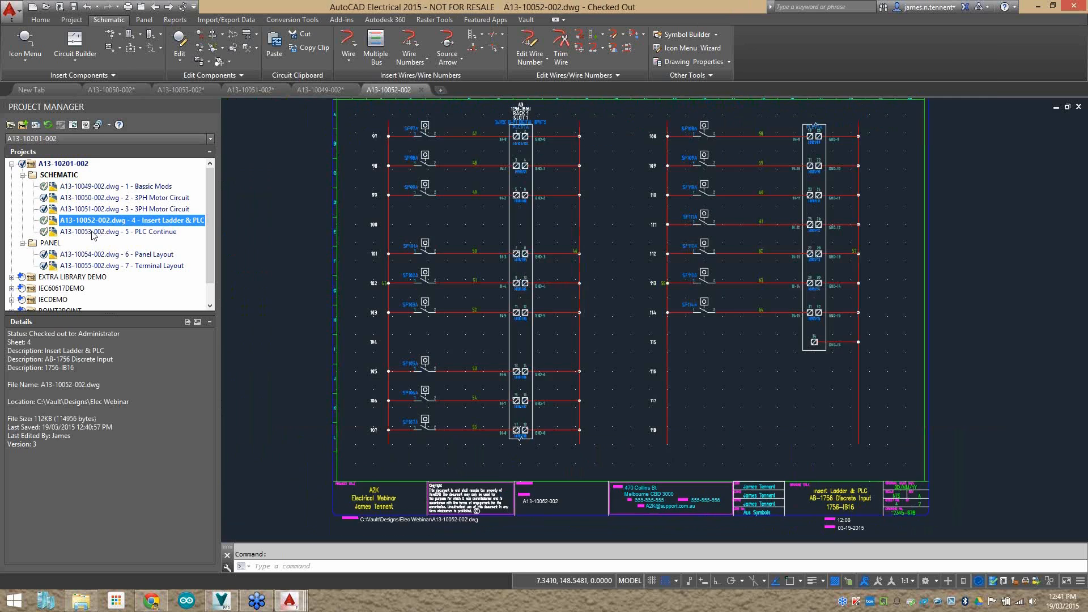
pyautogui.doubleClick(102, 230)
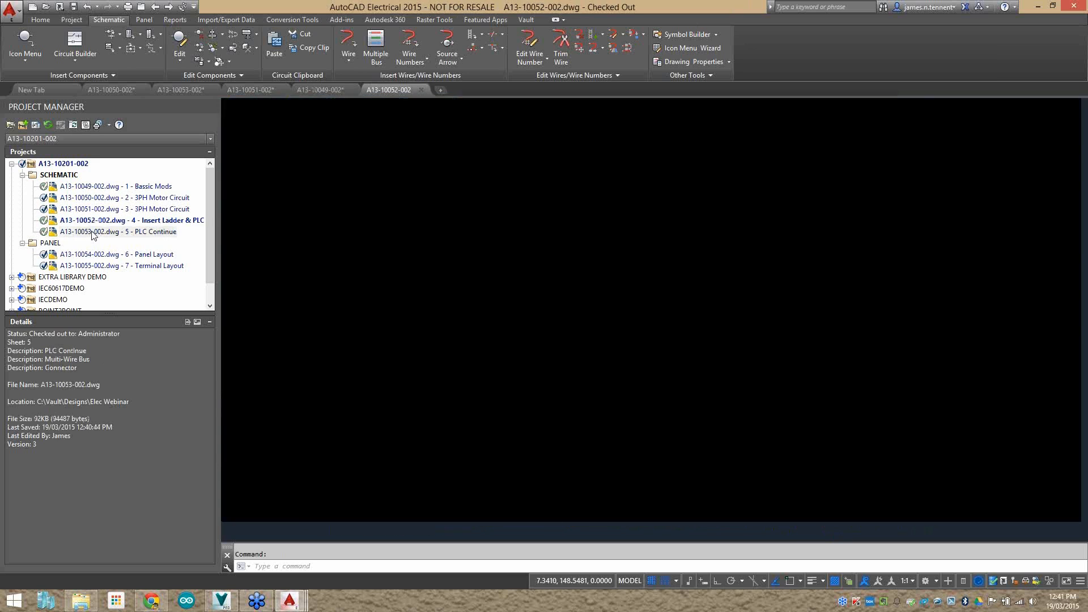
pyautogui.scroll(3, 673, 249)
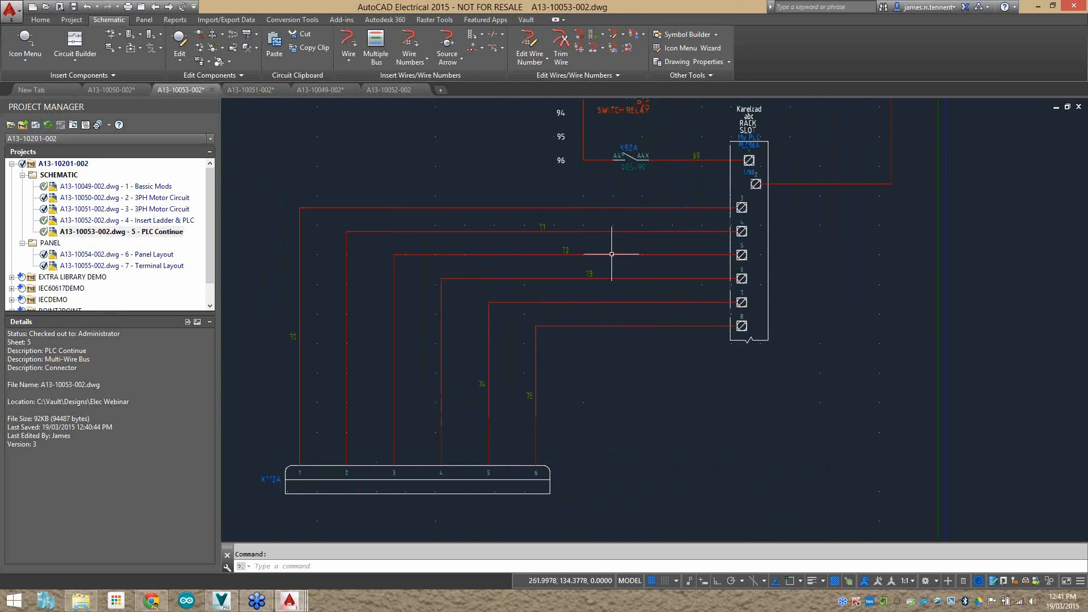
pyautogui.moveTo(562, 395); pyautogui.dragTo(539, 381, button='middle')
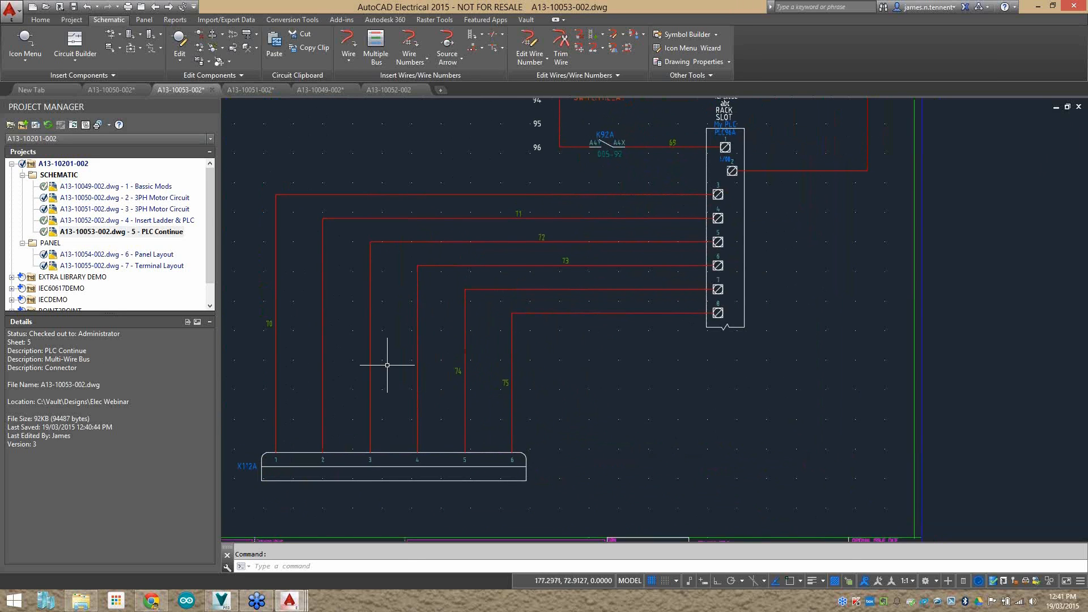
# Add extra wire number copies on the horizontal runs of wires 74, 75 and 70 and the vertical runs of wires 73, 72 and 71.
pyautogui.rightClick(608, 290)
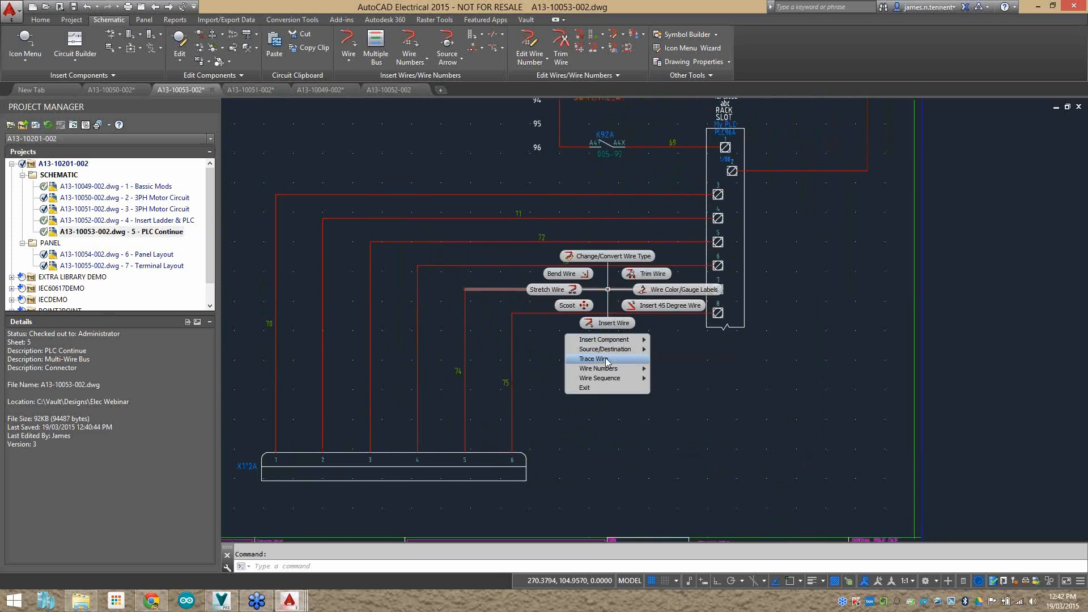
pyautogui.moveTo(610, 369)
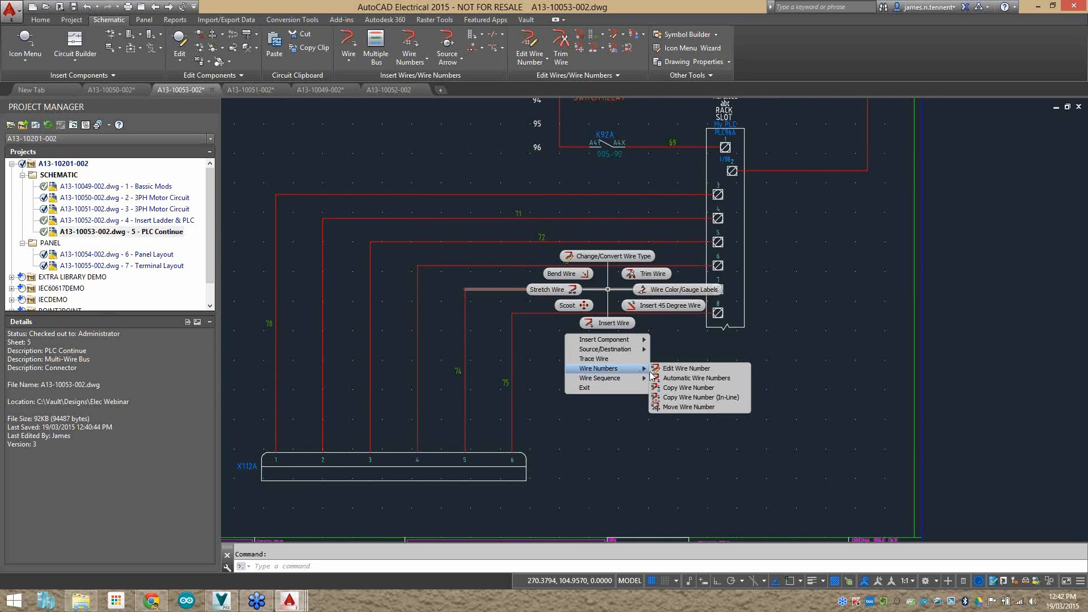
pyautogui.click(701, 397)
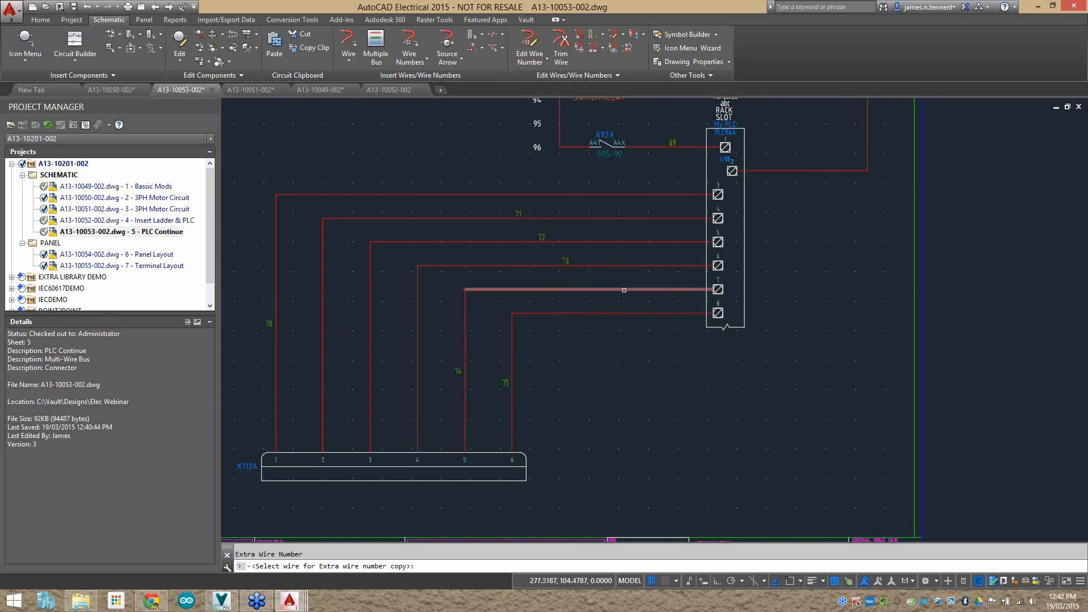
pyautogui.click(619, 290)
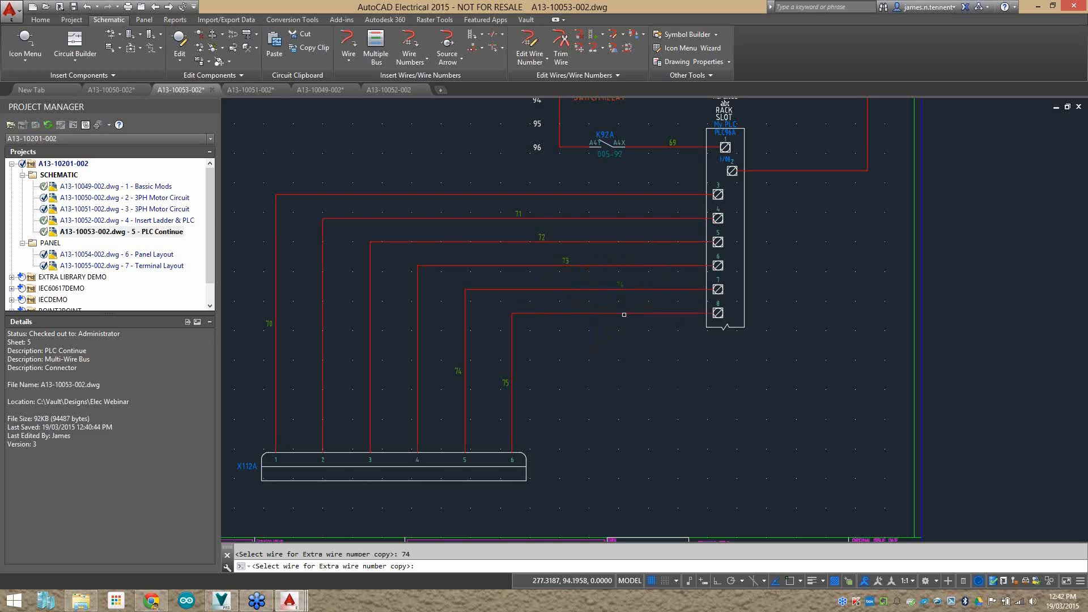
pyautogui.click(621, 310)
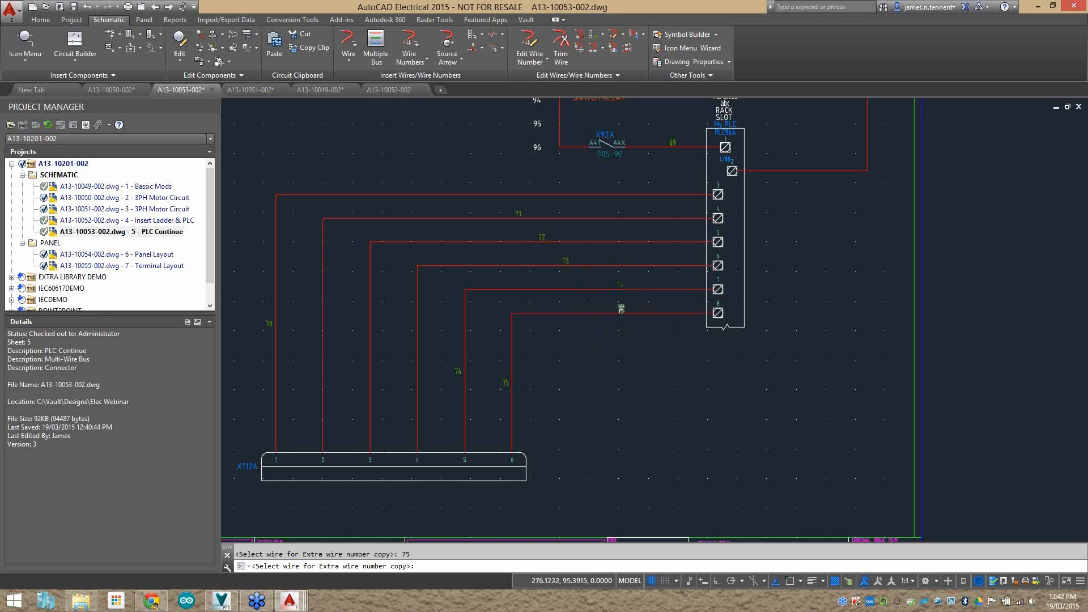
pyautogui.click(615, 193)
pyautogui.click(417, 368)
pyautogui.click(370, 369)
pyautogui.click(322, 378)
# Align wire numbers 74, 73, 72, 71 and 70 above the connector horizontally with wire number 75.
pyautogui.click(213, 34)
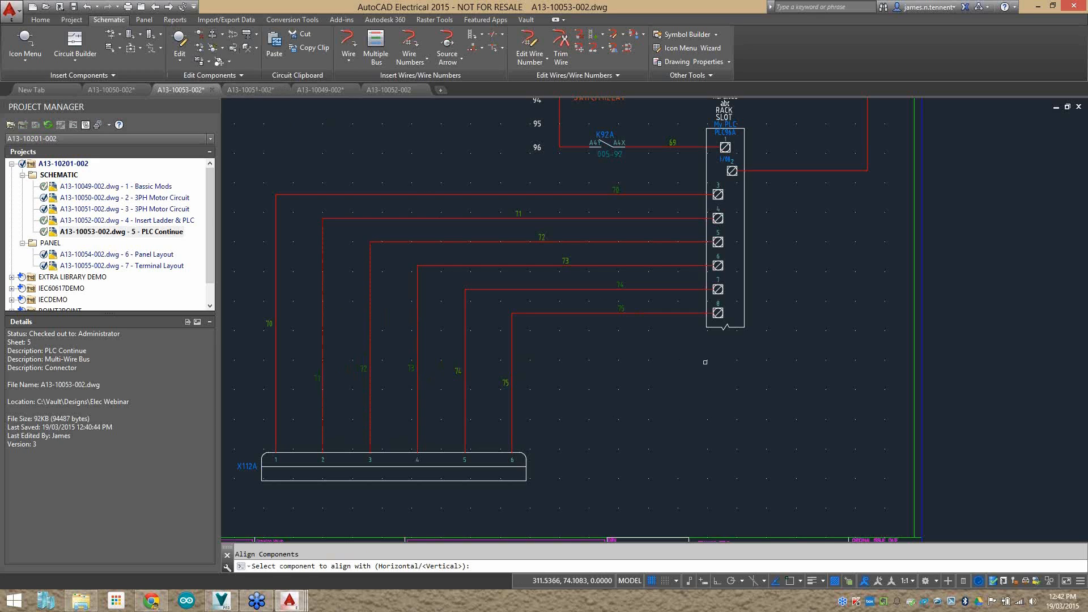
pyautogui.write('h')
pyautogui.press('Return')
pyautogui.click(500, 385)
pyautogui.click(458, 371)
pyautogui.click(410, 368)
pyautogui.click(364, 368)
pyautogui.click(317, 377)
pyautogui.click(268, 322)
pyautogui.press('Return')
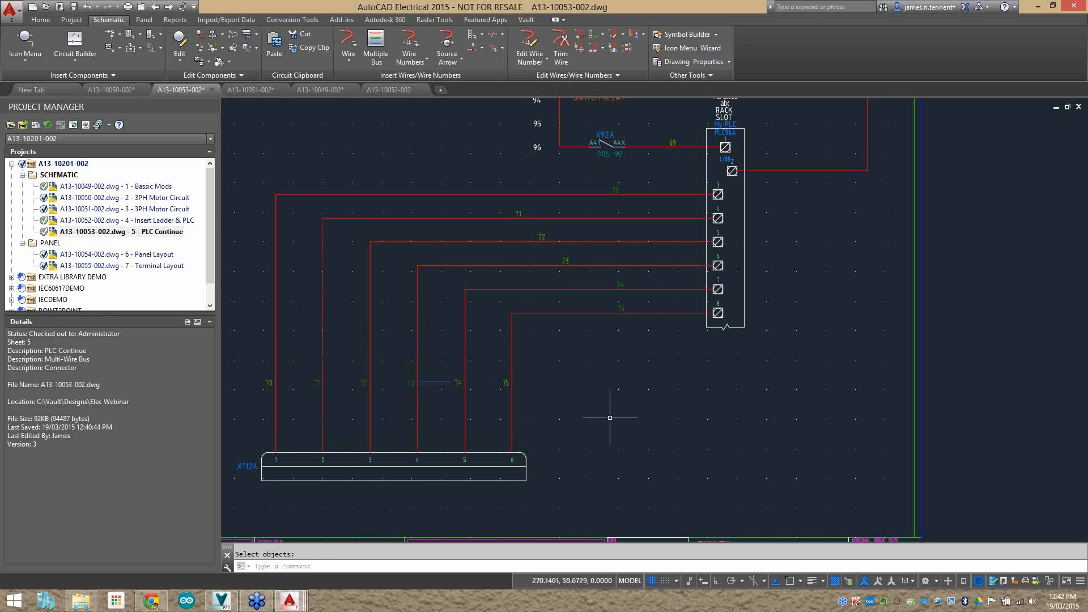
pyautogui.moveTo(631, 338); pyautogui.dragTo(652, 322, button='middle')
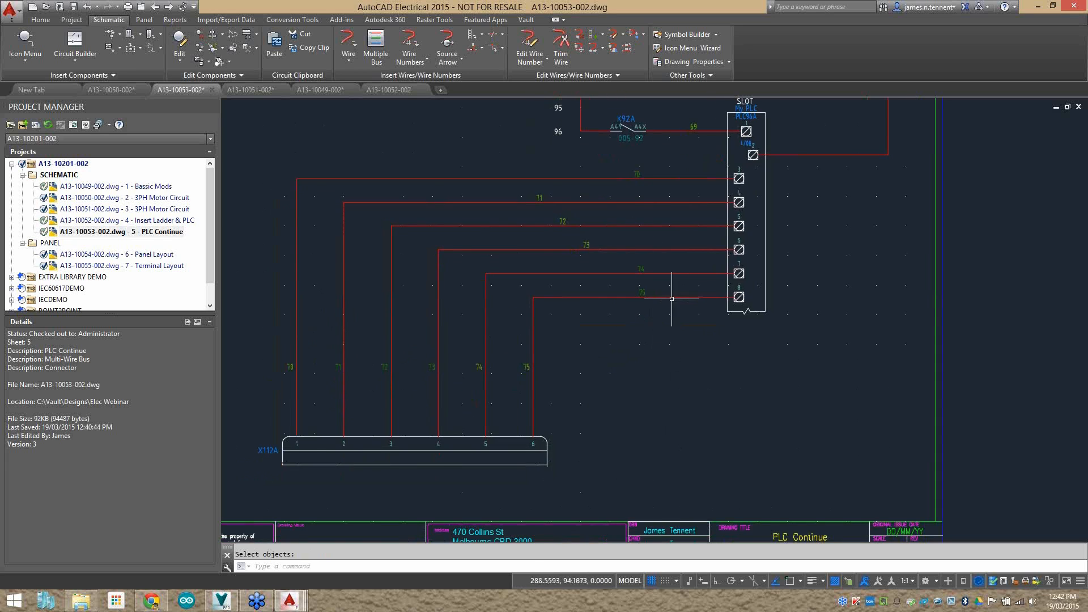
pyautogui.scroll(-3, 671, 299)
pyautogui.press('Escape')
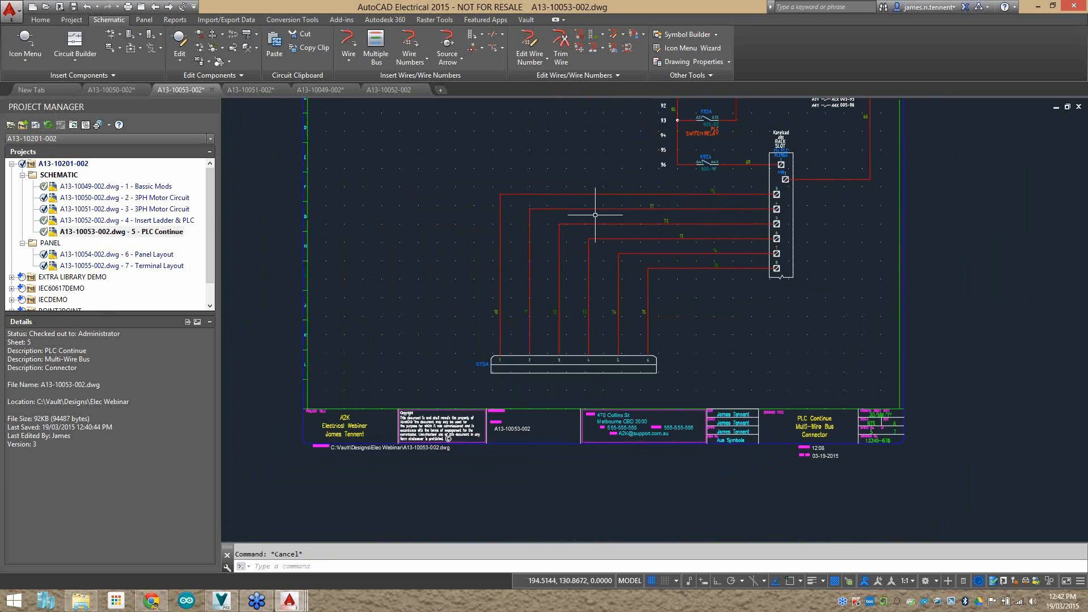
# Change the wire number on the connector's pin 1 wire to R12-1 as a fixed, visible wire number.
pyautogui.rightClick(619, 194)
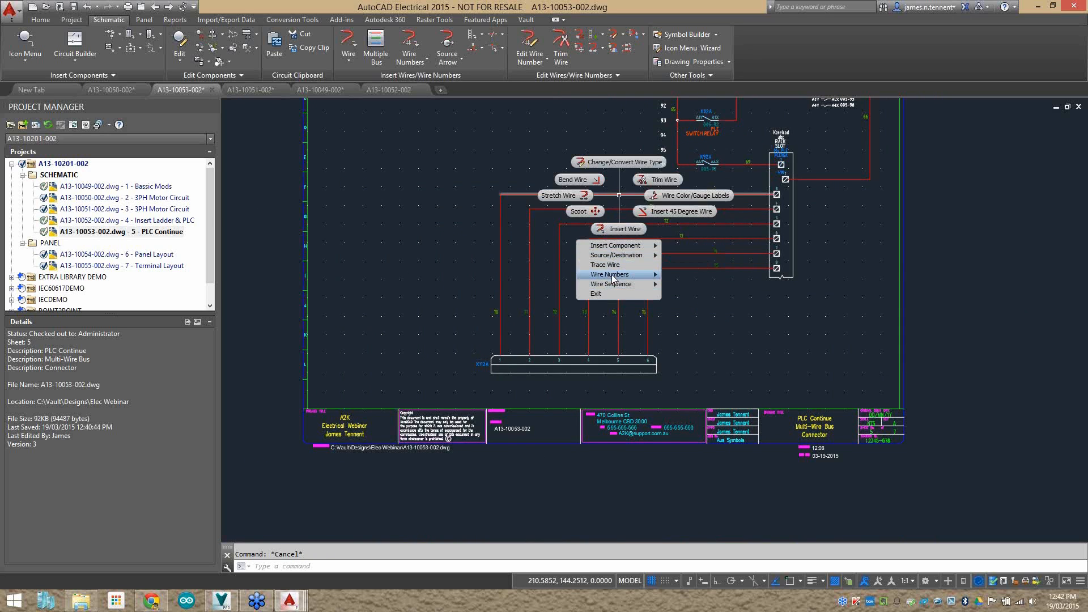
pyautogui.moveTo(618, 275)
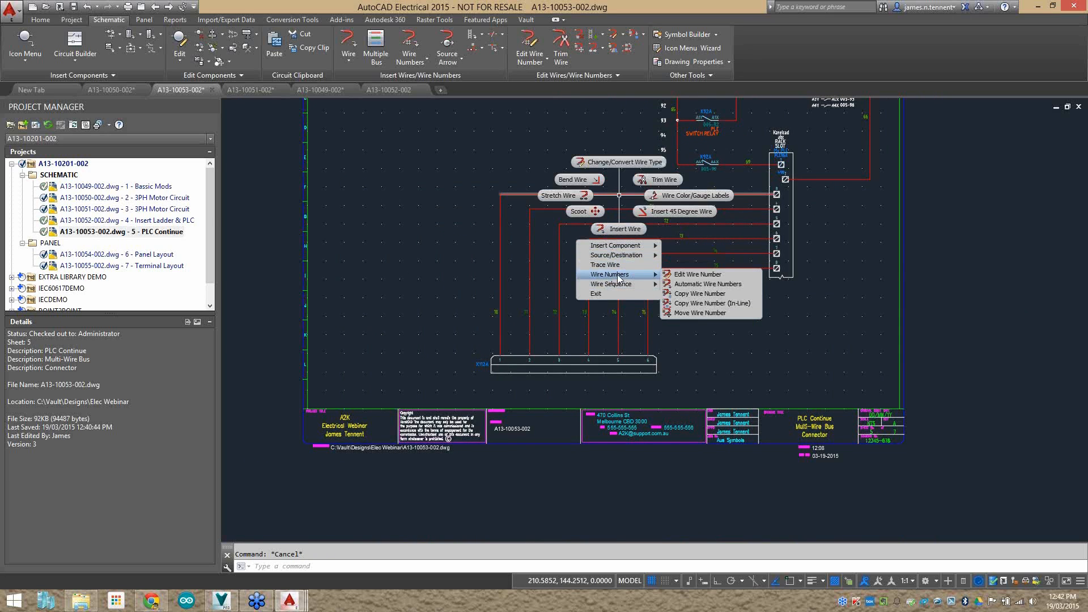
pyautogui.click(701, 276)
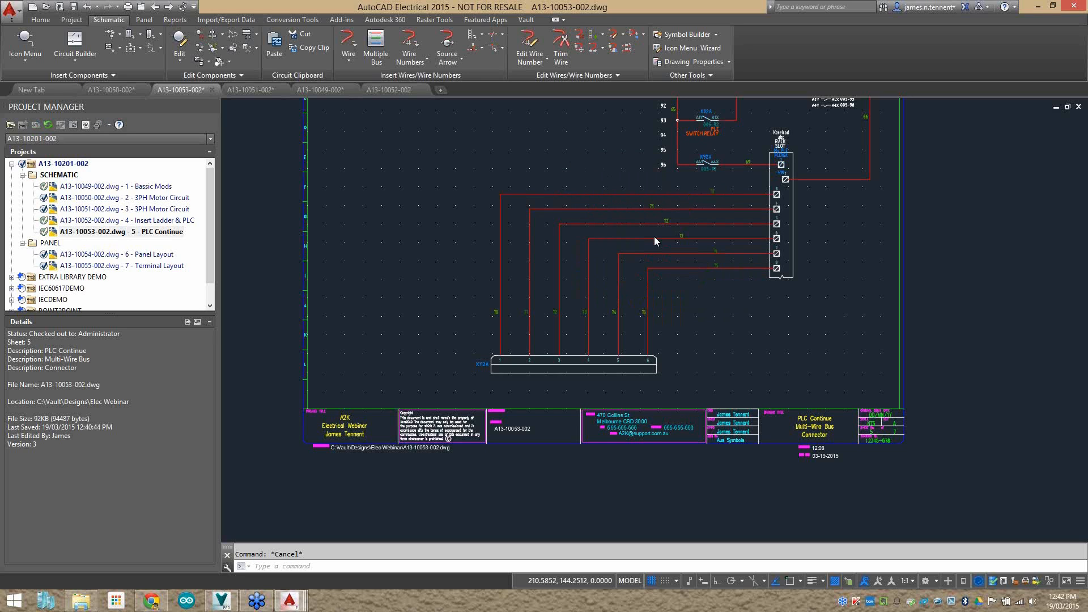
pyautogui.click(654, 236)
pyautogui.write('R')
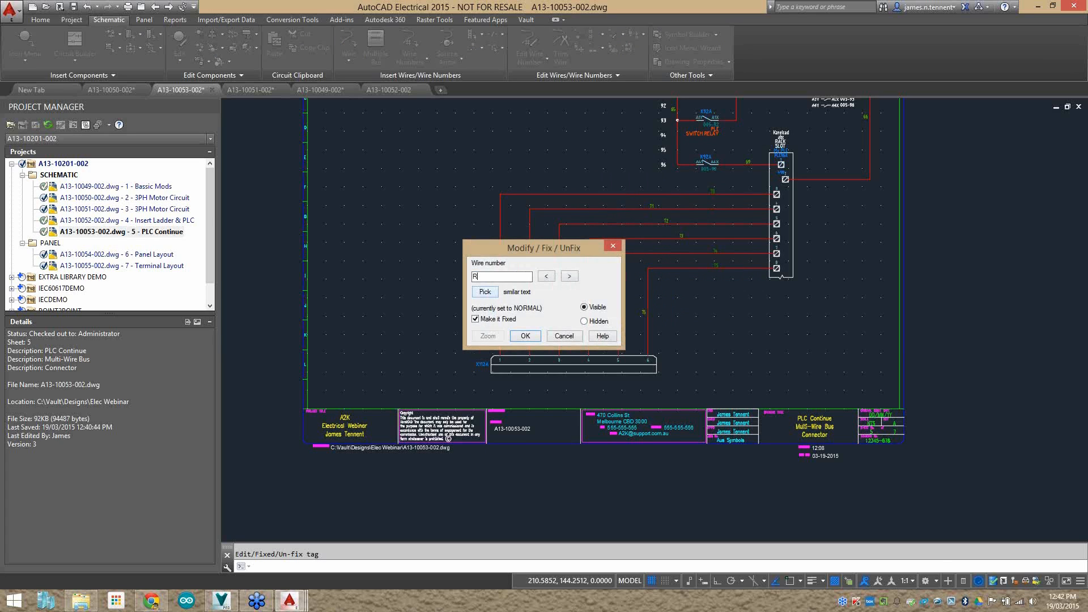
pyautogui.write('12-1')
pyautogui.click(525, 335)
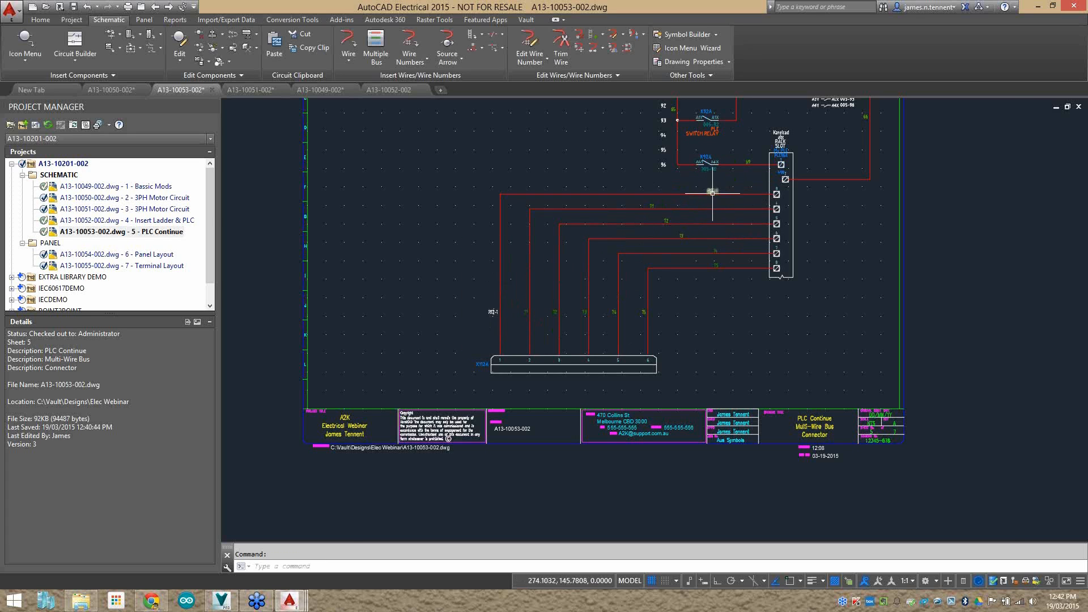
pyautogui.scroll(3, 712, 193)
pyautogui.scroll(-2, 712, 226)
pyautogui.moveTo(648, 313); pyautogui.dragTo(703, 249, button='middle')
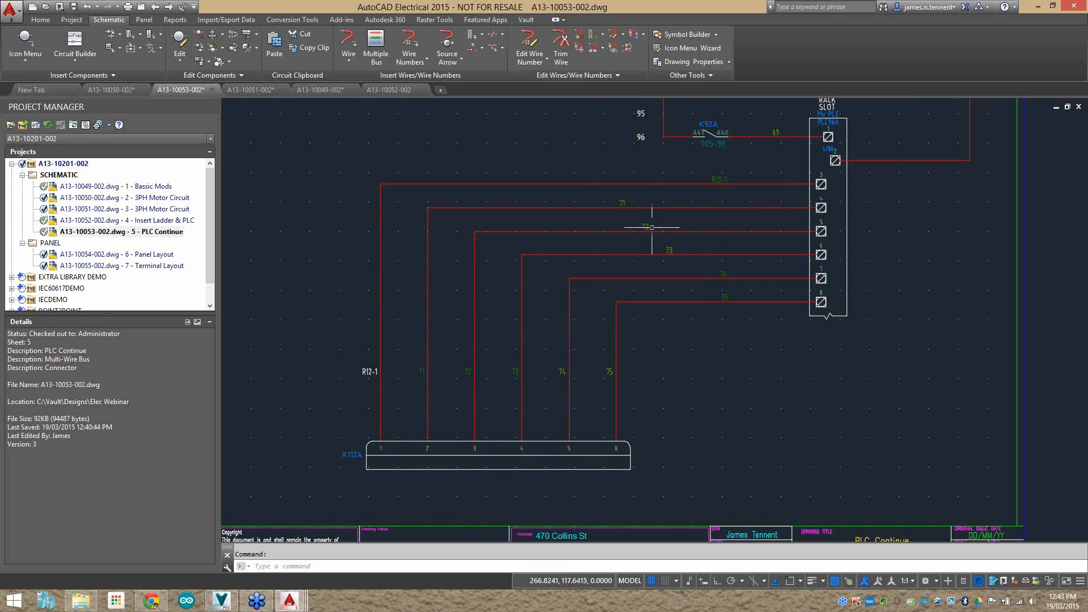
pyautogui.middleClick(512, 138)
pyautogui.middleClick(512, 138)
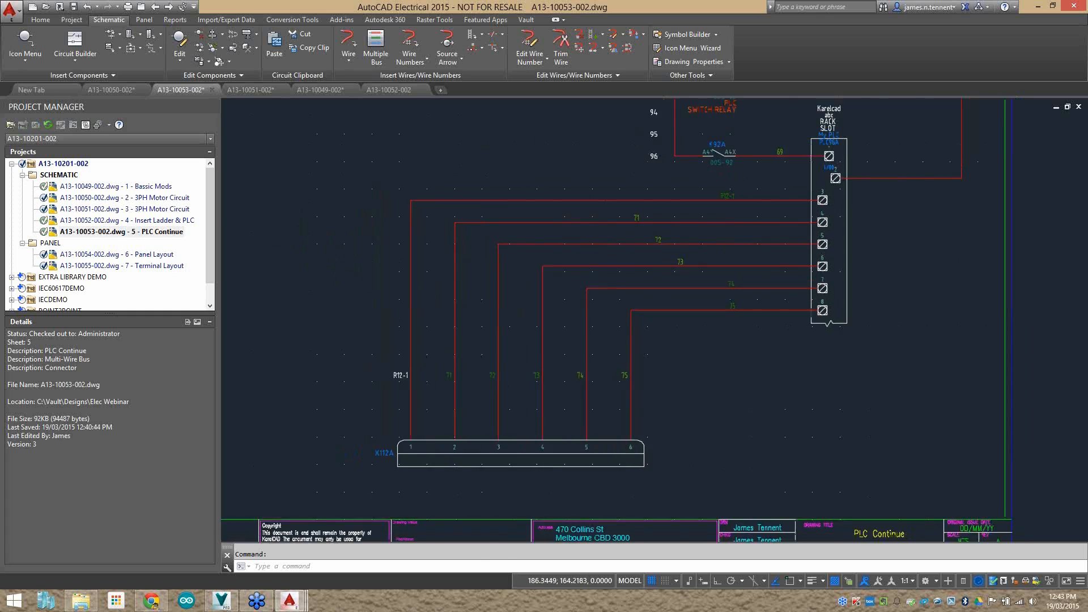
pyautogui.moveTo(796, 192); pyautogui.dragTo(757, 193, button='middle')
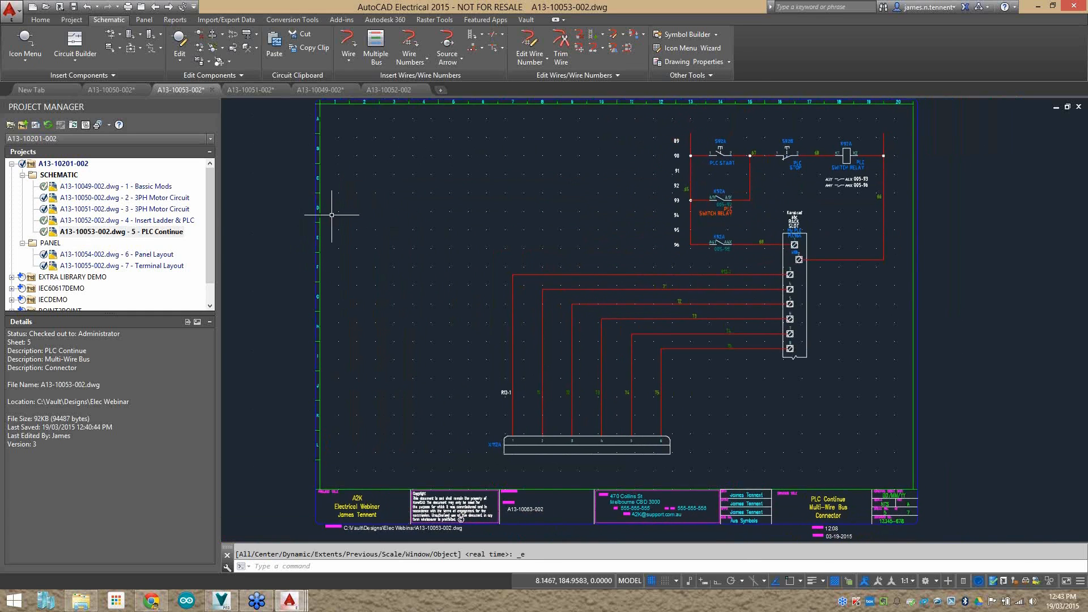
pyautogui.doubleClick(126, 254)
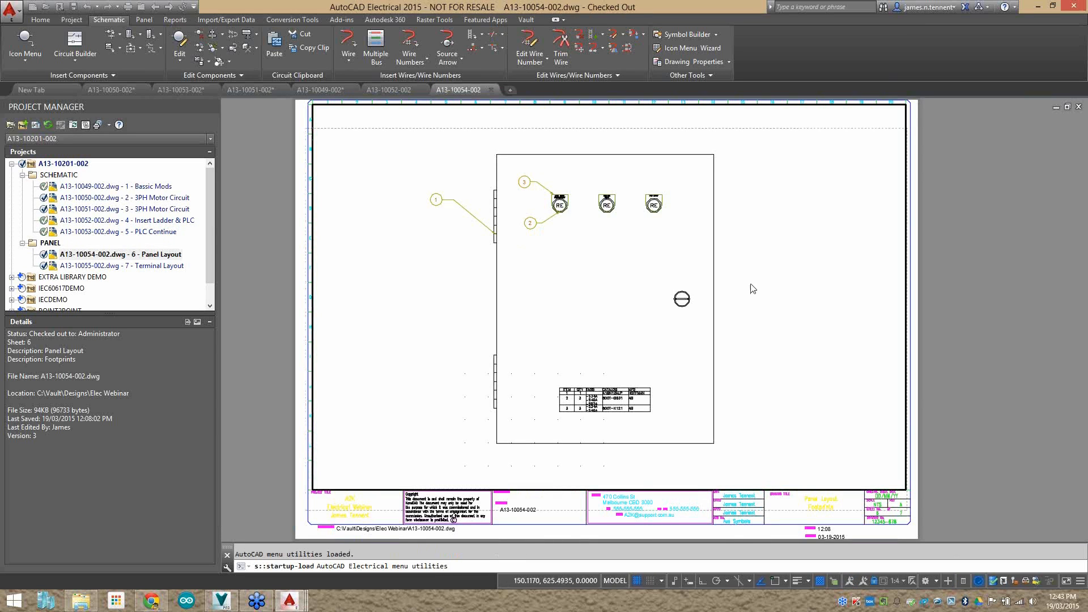
pyautogui.moveTo(789, 263); pyautogui.dragTo(772, 258, button='middle')
pyautogui.doubleClick(771, 257)
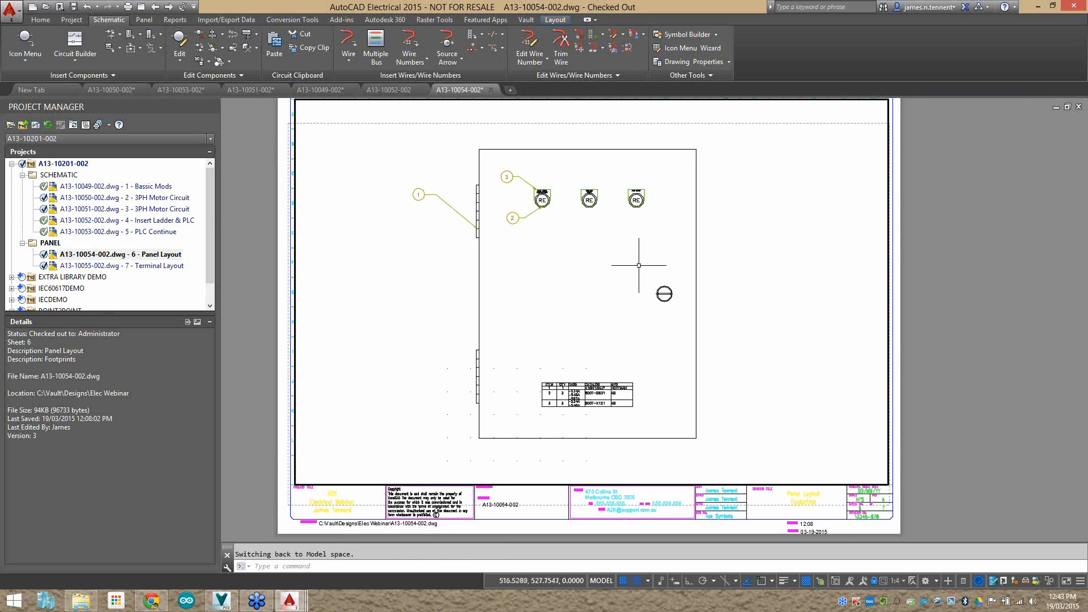
pyautogui.scroll(4, 549, 190)
pyautogui.scroll(2, 533, 198)
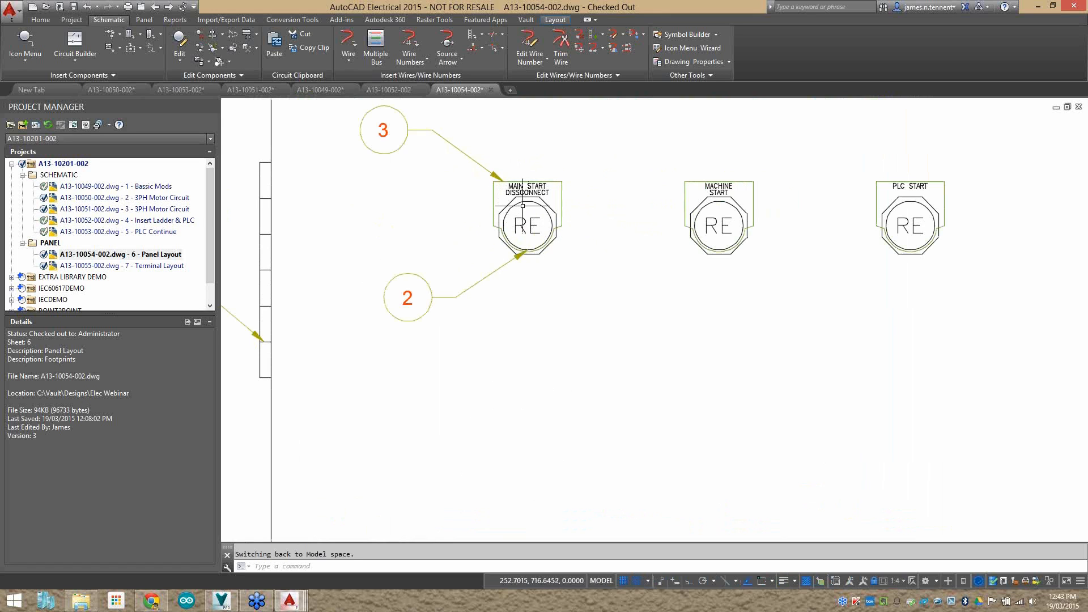
pyautogui.doubleClick(109, 187)
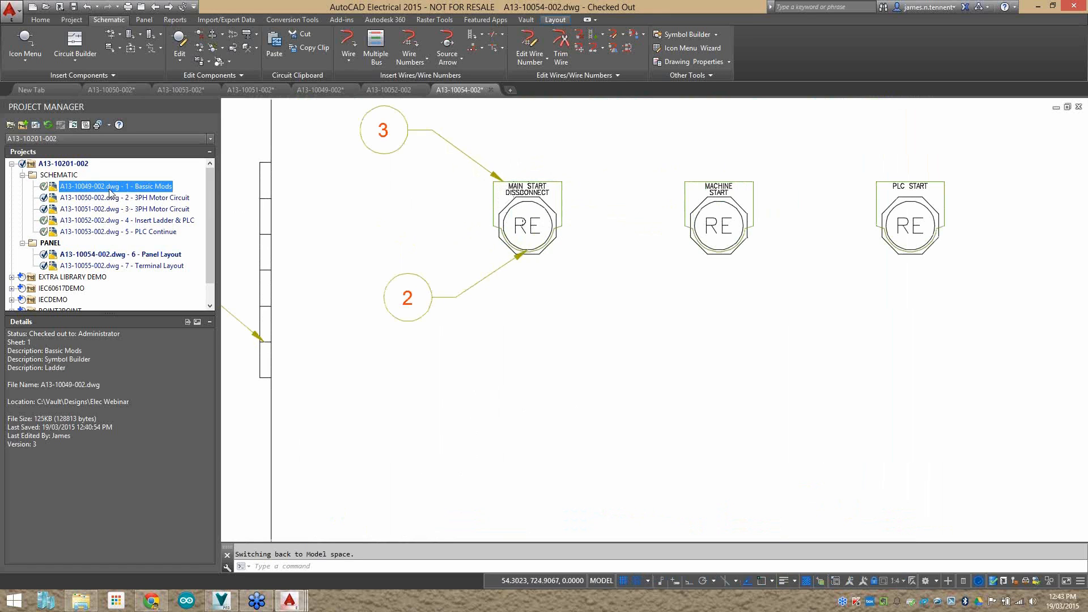
pyautogui.scroll(8, 660, 285)
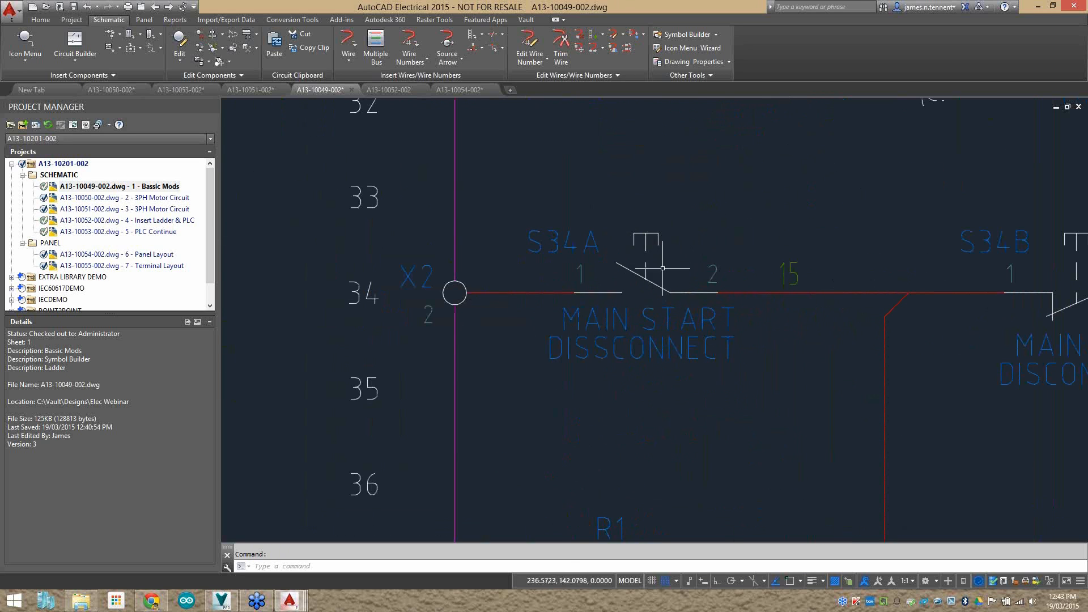
pyautogui.doubleClick(95, 255)
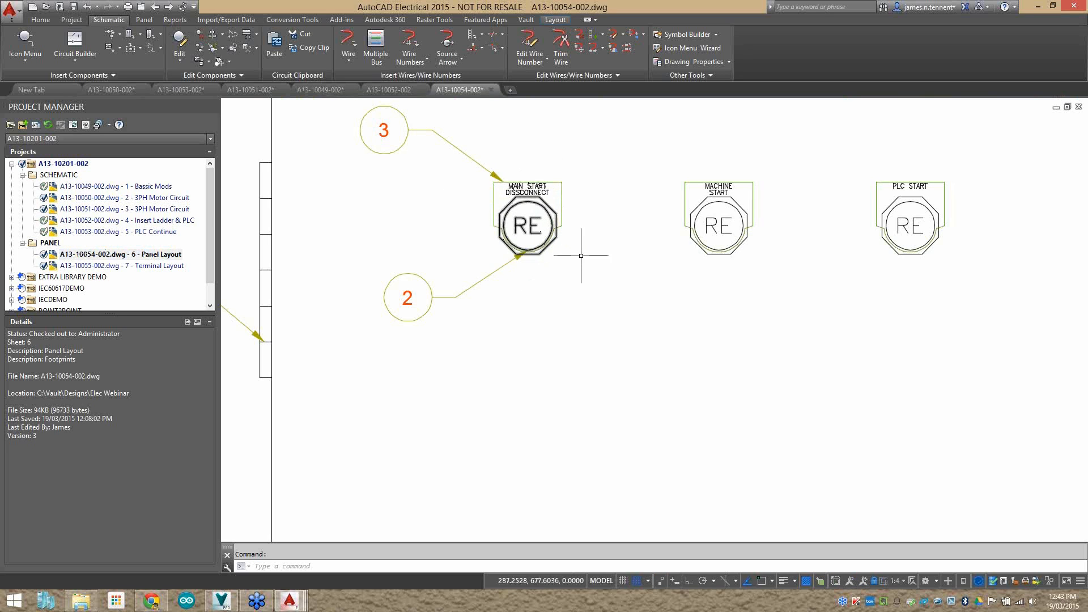
pyautogui.scroll(2, 531, 219)
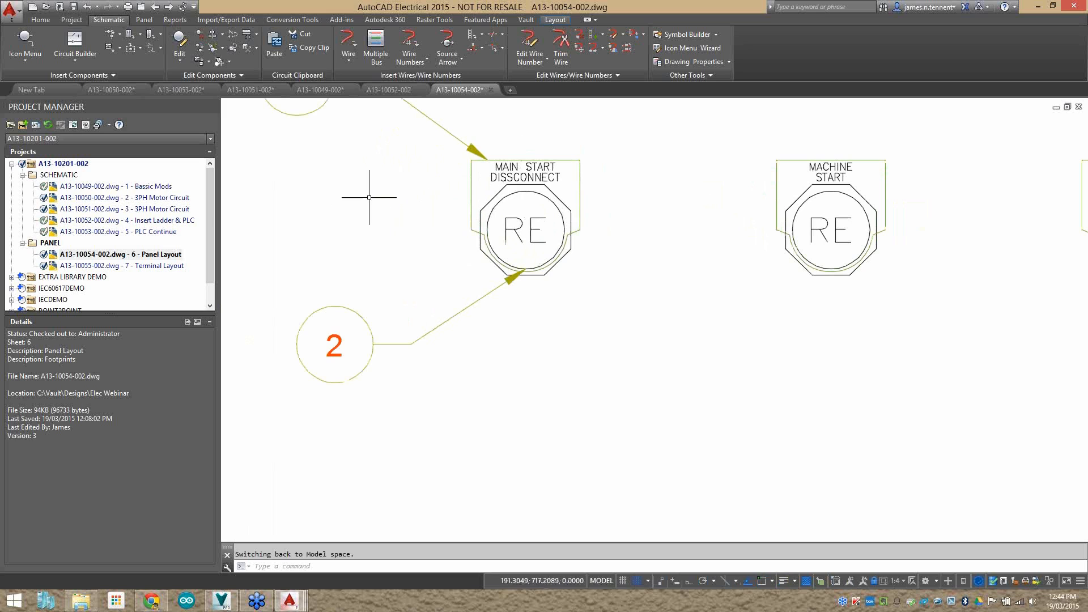
pyautogui.scroll(-4, 487, 237)
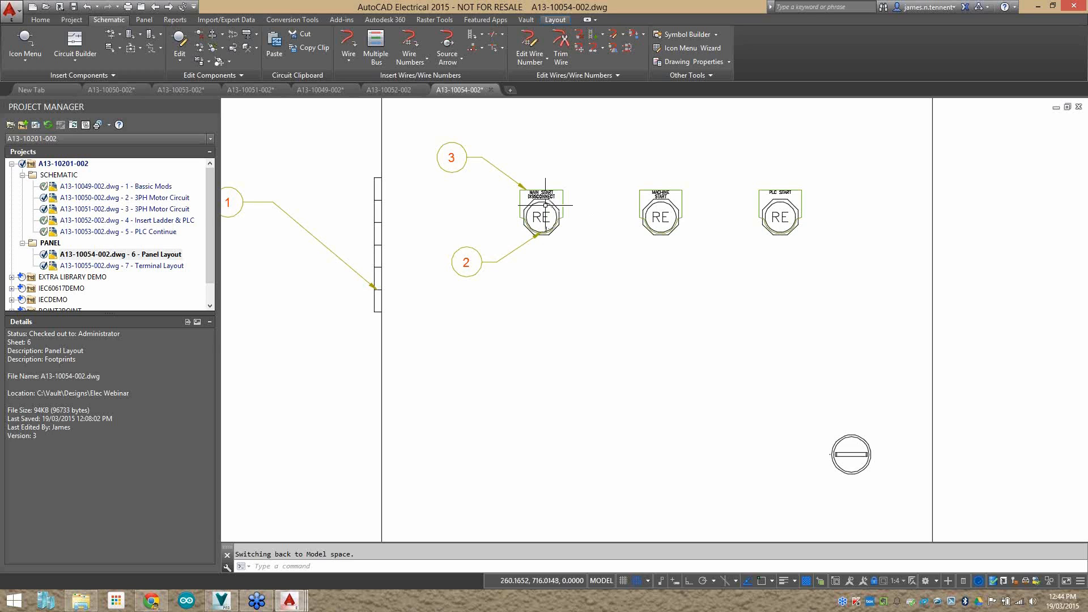
# Extract the schematic component list for panel insertion from all drawings of the project, with all location codes.
pyautogui.click(144, 19)
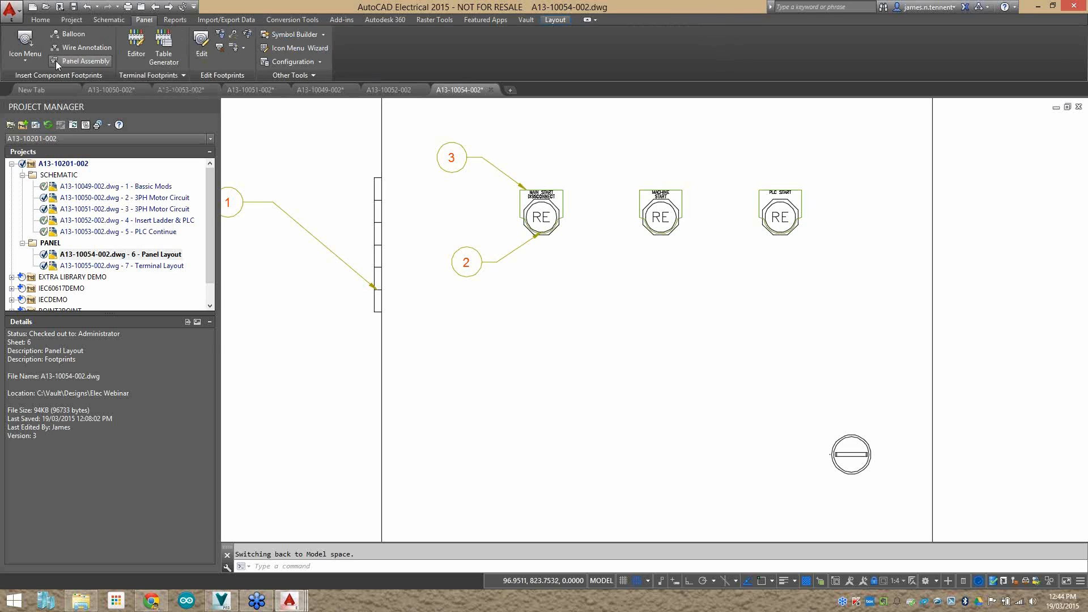
pyautogui.click(24, 60)
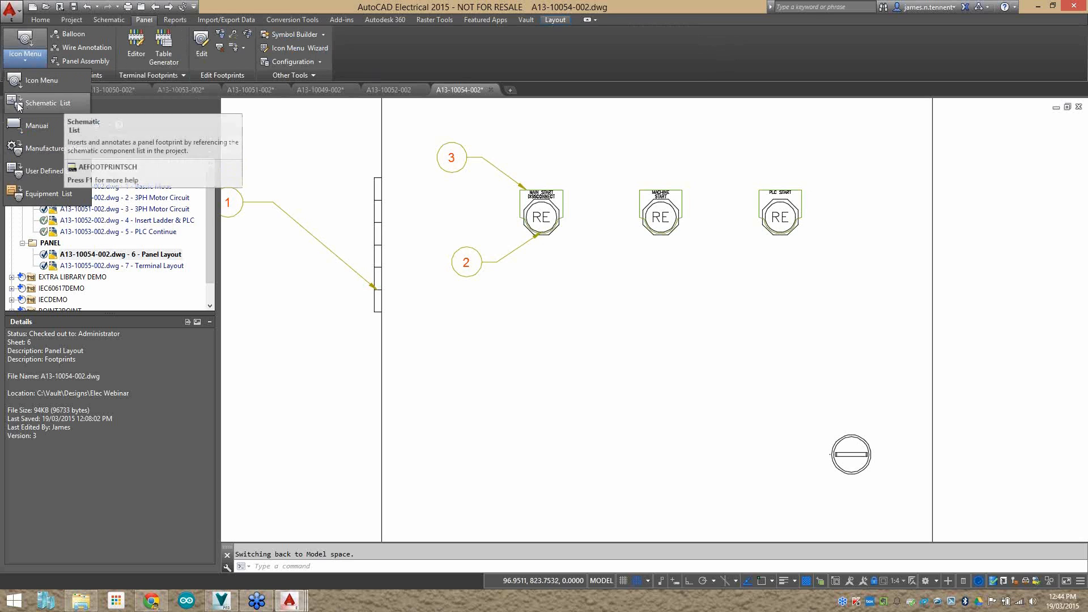
pyautogui.click(49, 107)
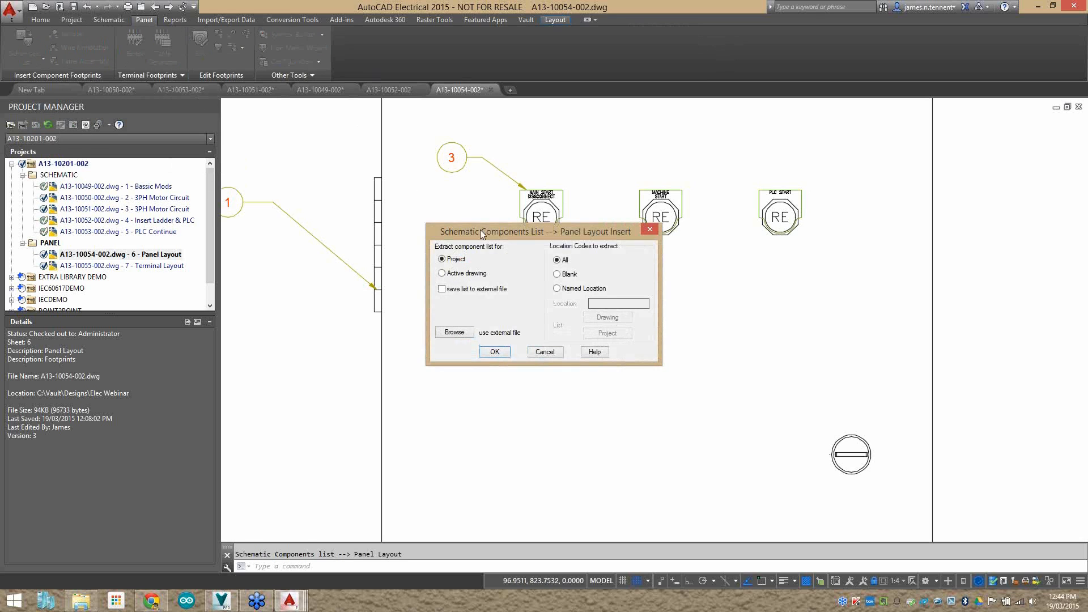
pyautogui.moveTo(539, 236); pyautogui.dragTo(376, 158)
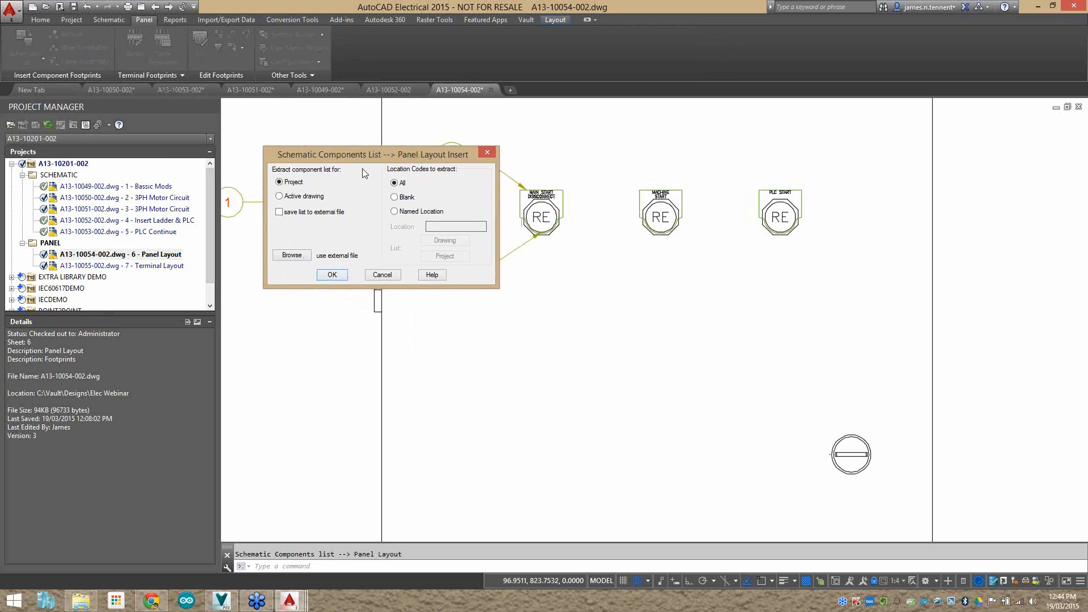
pyautogui.moveTo(316, 156)
pyautogui.mouseDown()
pyautogui.moveTo(402, 164)
pyautogui.moveTo(378, 180)
pyautogui.moveTo(417, 266)
pyautogui.moveTo(481, 308)
pyautogui.mouseUp()
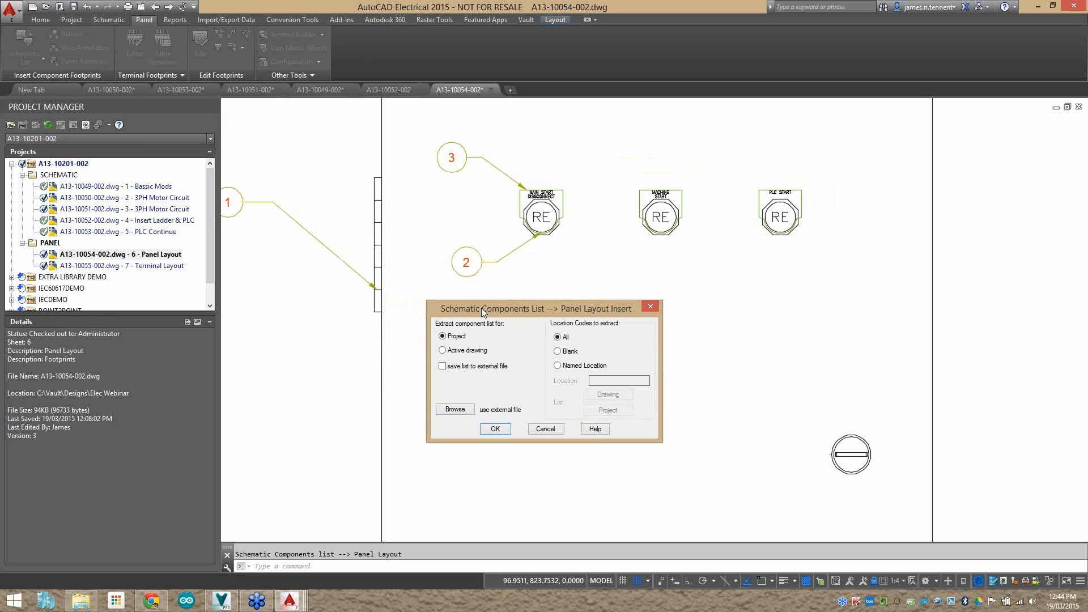
pyautogui.moveTo(504, 312); pyautogui.dragTo(466, 254)
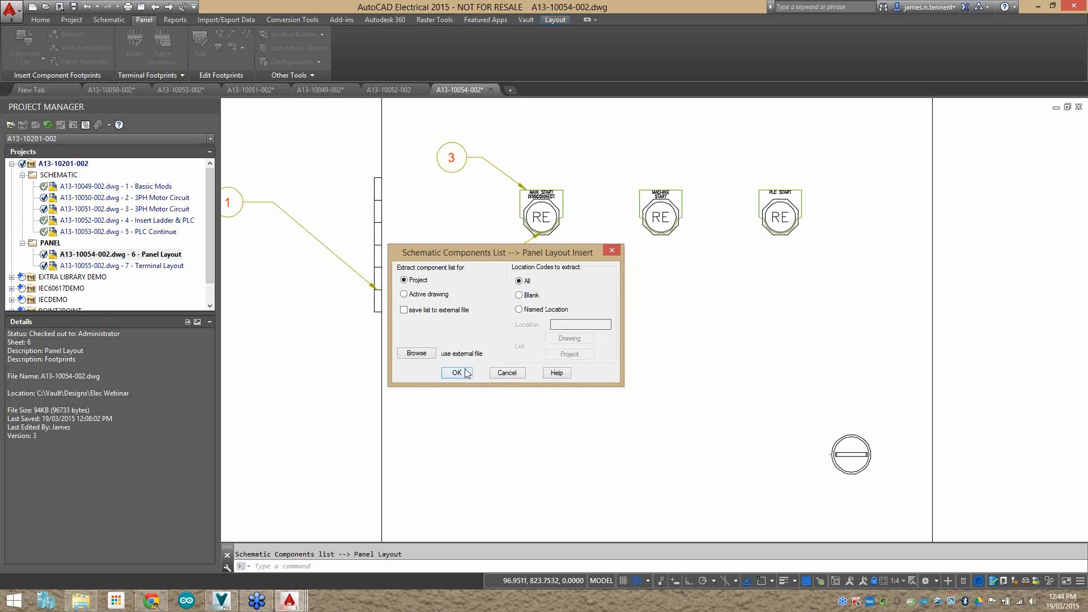
pyautogui.click(456, 371)
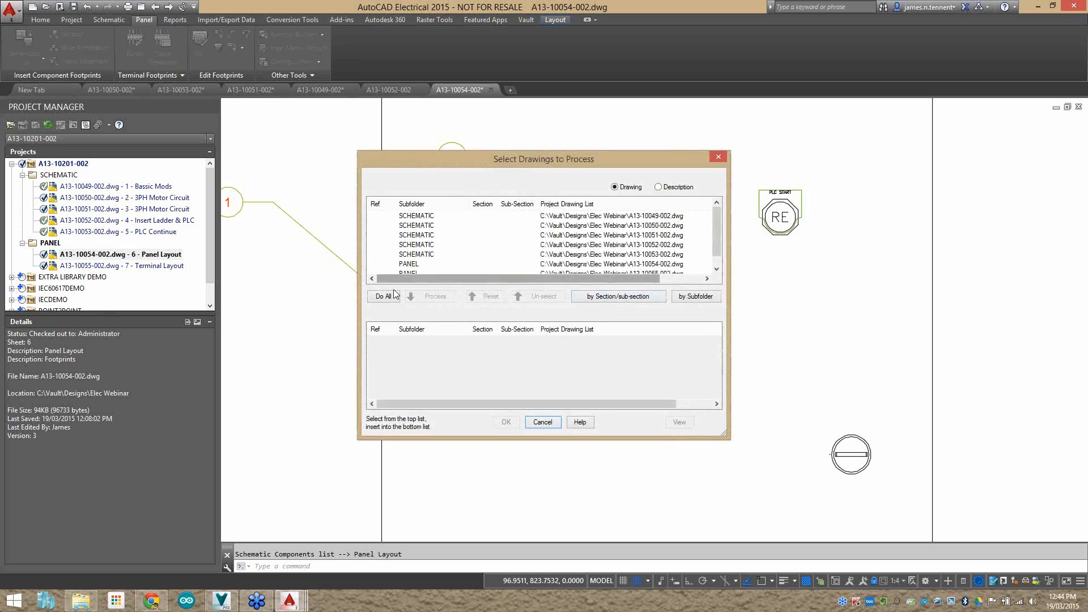
pyautogui.click(383, 296)
pyautogui.click(510, 424)
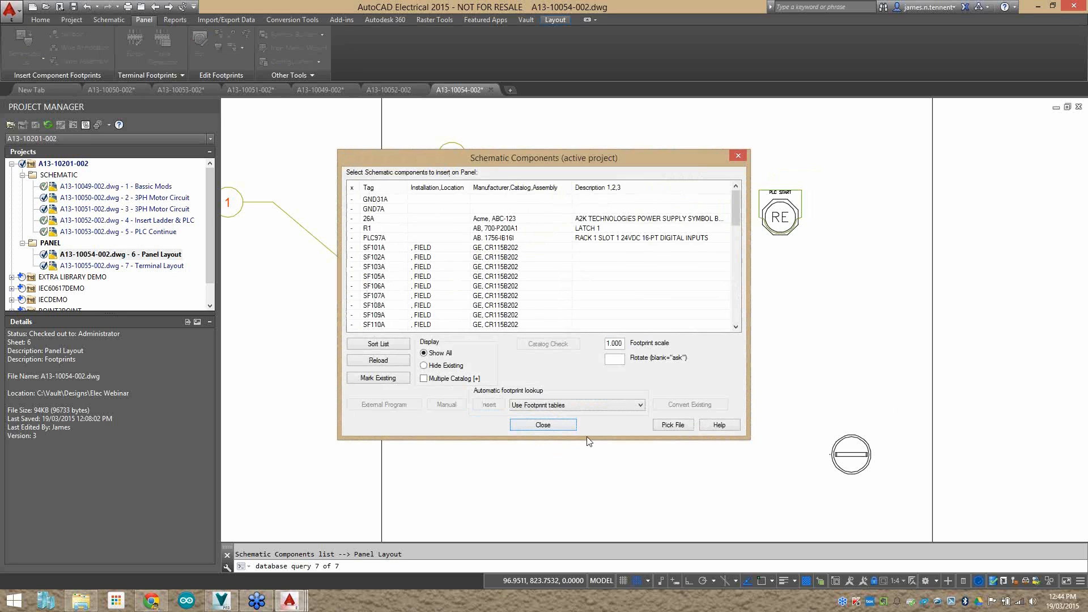
# Examine the project's schematic component list, checking the tags, locations, catalog numbers and descriptions available for panel insertion.
pyautogui.click(411, 267)
pyautogui.scroll(-5, 435, 281)
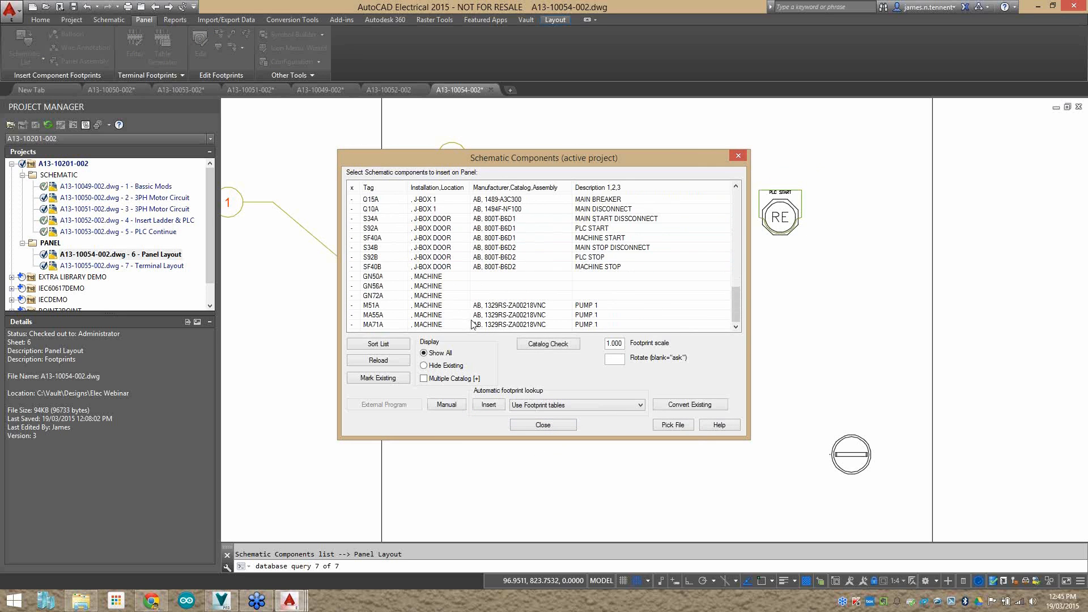
pyautogui.scroll(5, 419, 244)
pyautogui.scroll(-5, 409, 216)
pyautogui.scroll(5, 450, 317)
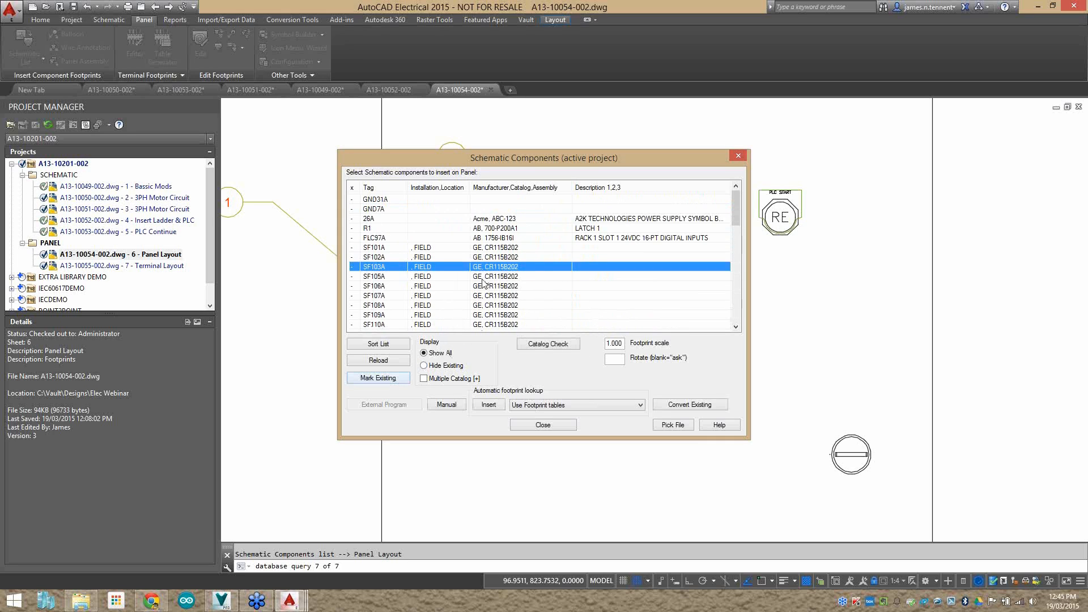
pyautogui.click(492, 238)
pyautogui.scroll(-3, 514, 235)
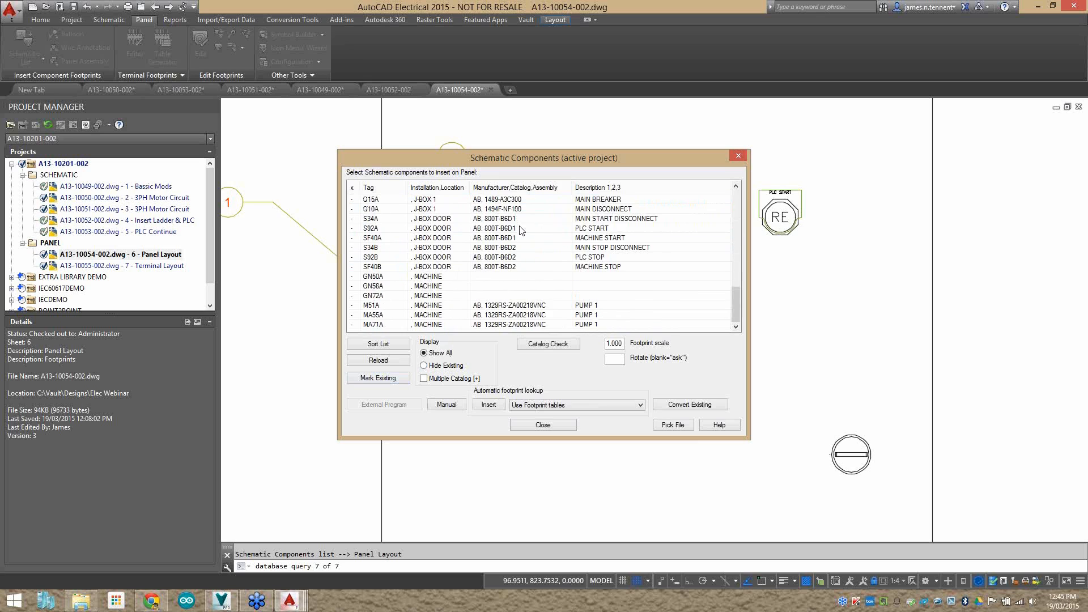
pyautogui.scroll(3, 476, 272)
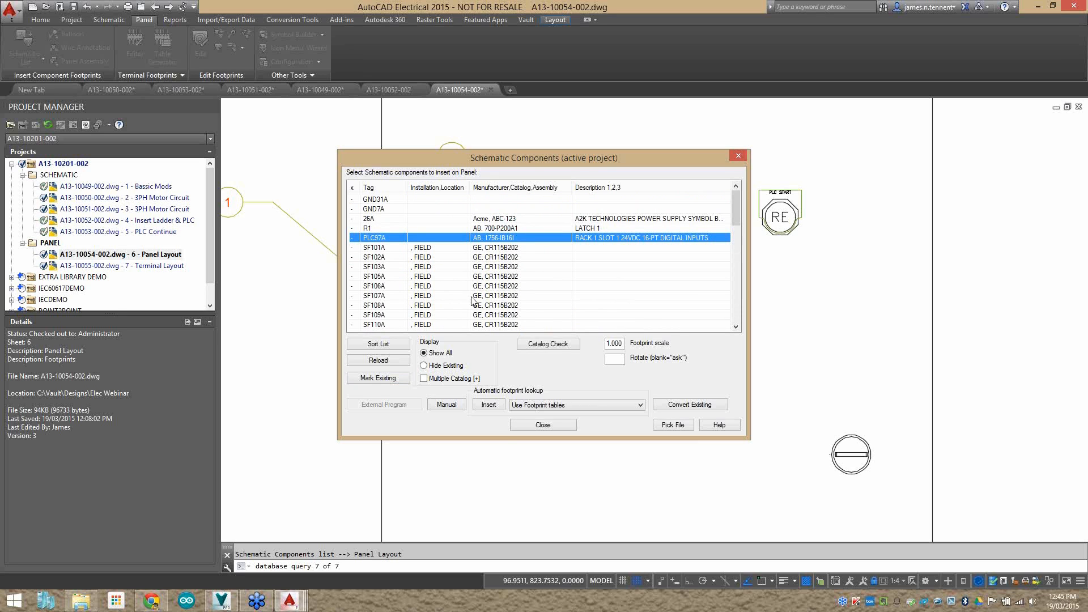
pyautogui.moveTo(532, 153); pyautogui.dragTo(617, 315)
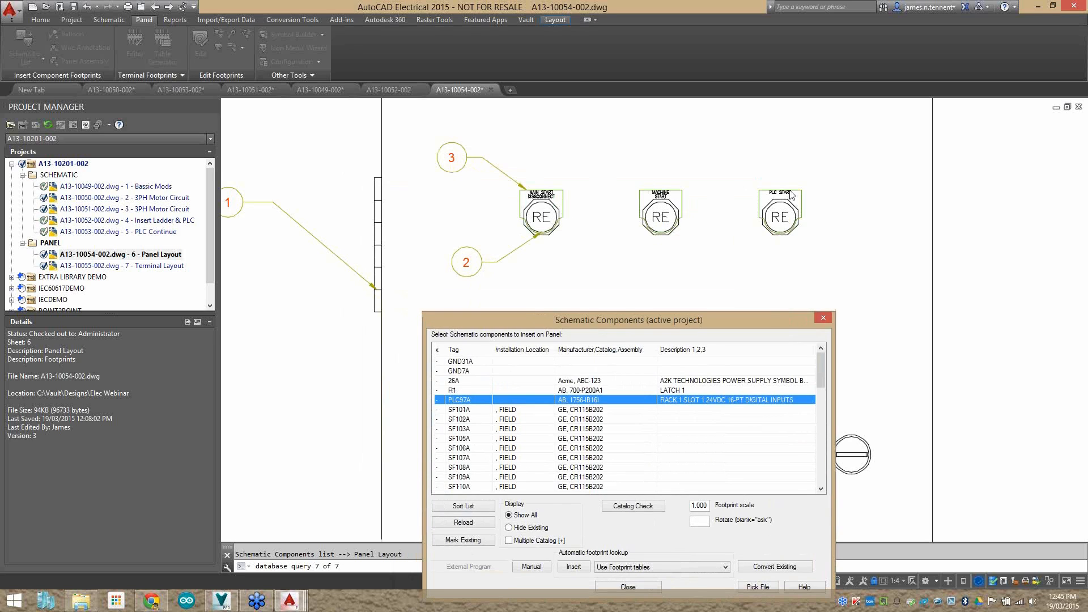
pyautogui.moveTo(739, 321); pyautogui.dragTo(701, 185)
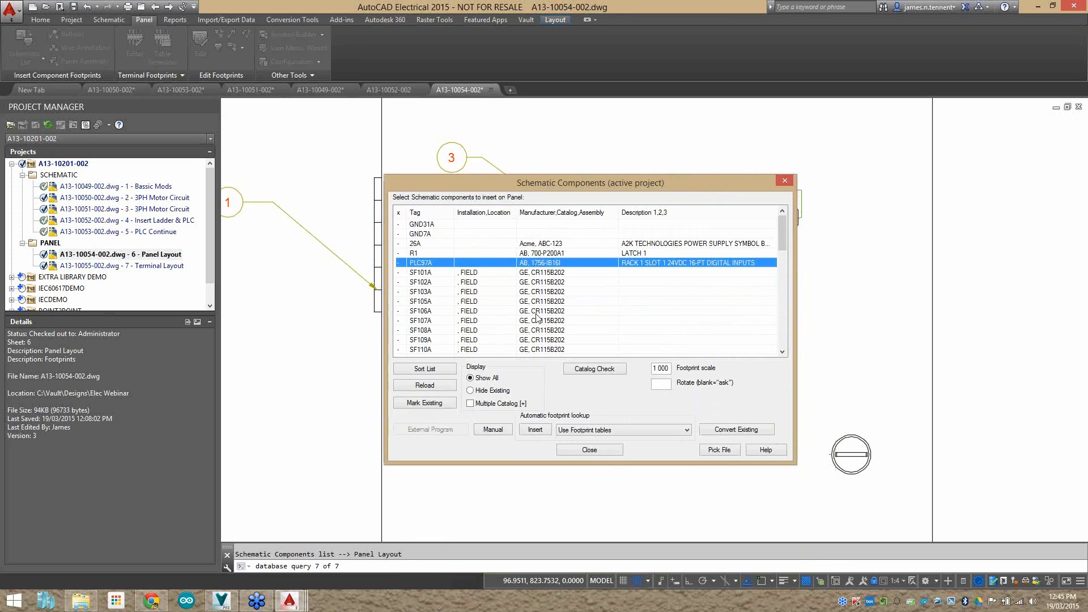
pyautogui.click(473, 282)
pyautogui.scroll(-8, 493, 301)
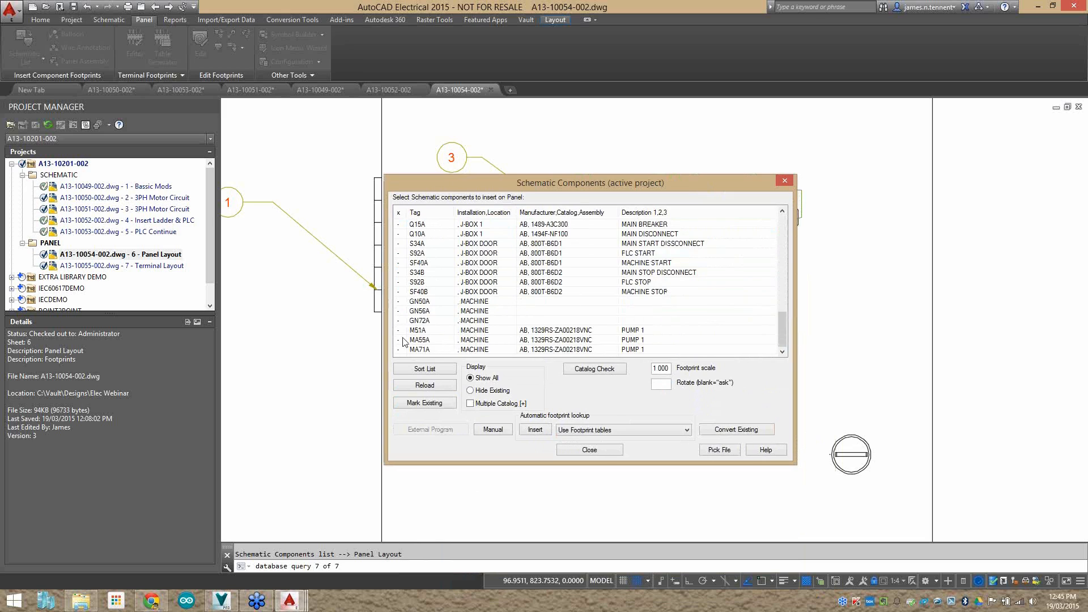
# Reload the schematic component list, mark the components that already exist on the panel, and review the marked entries.
pyautogui.click(424, 385)
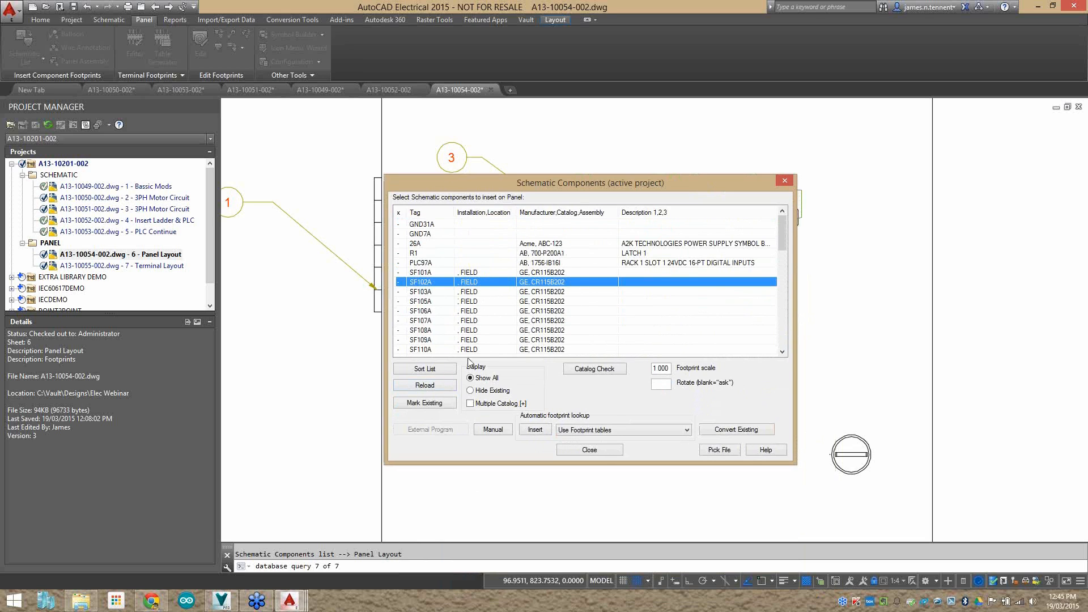
pyautogui.click(431, 406)
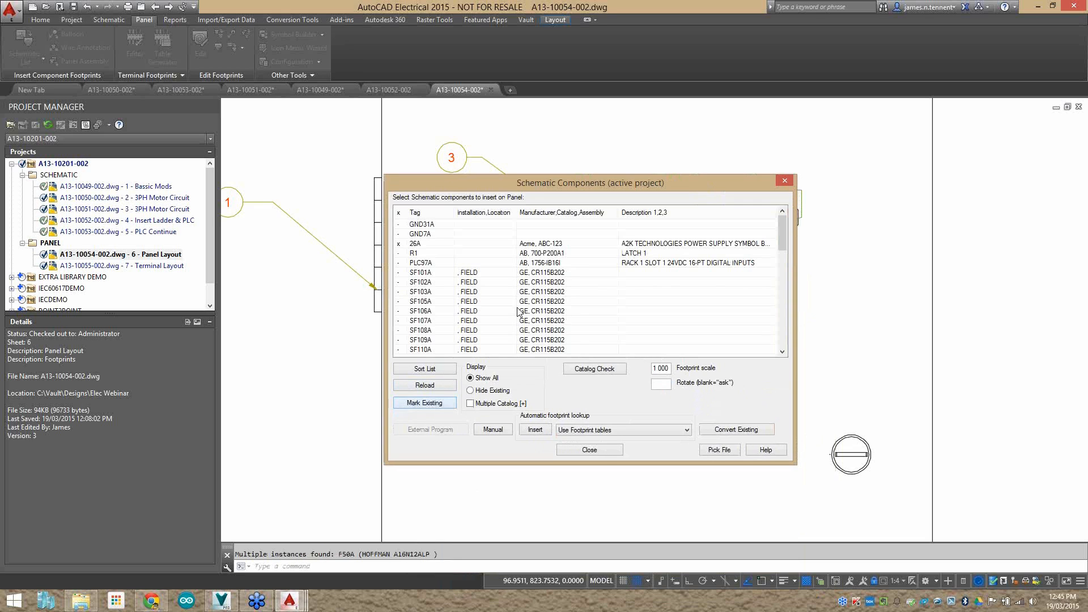
pyautogui.click(430, 245)
pyautogui.scroll(-6, 485, 262)
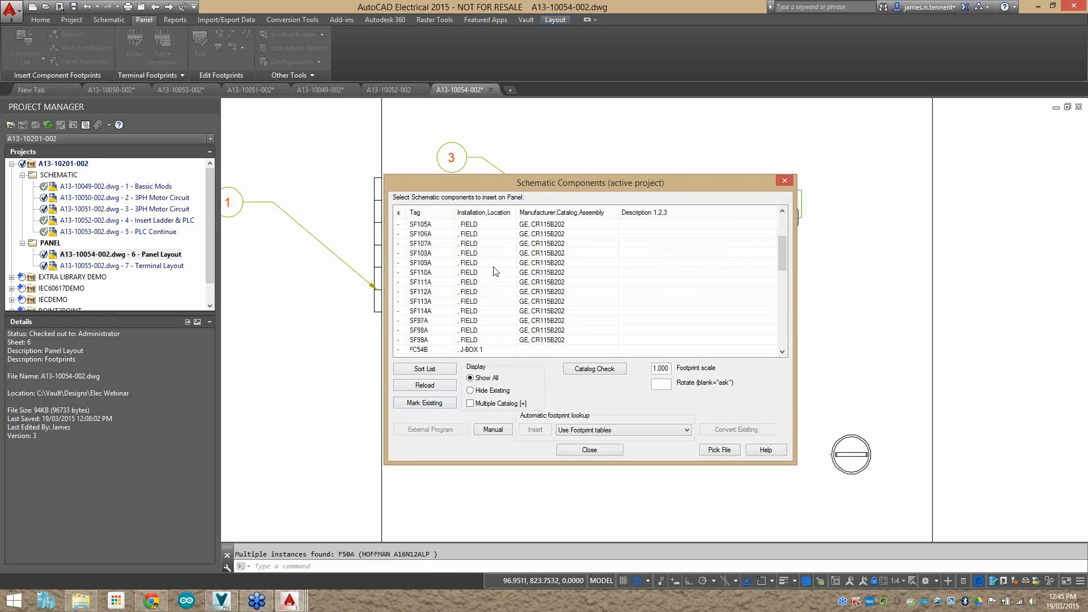
pyautogui.click(418, 256)
pyautogui.click(417, 264)
pyautogui.click(417, 273)
pyautogui.scroll(-2, 418, 296)
pyautogui.scroll(-2, 437, 294)
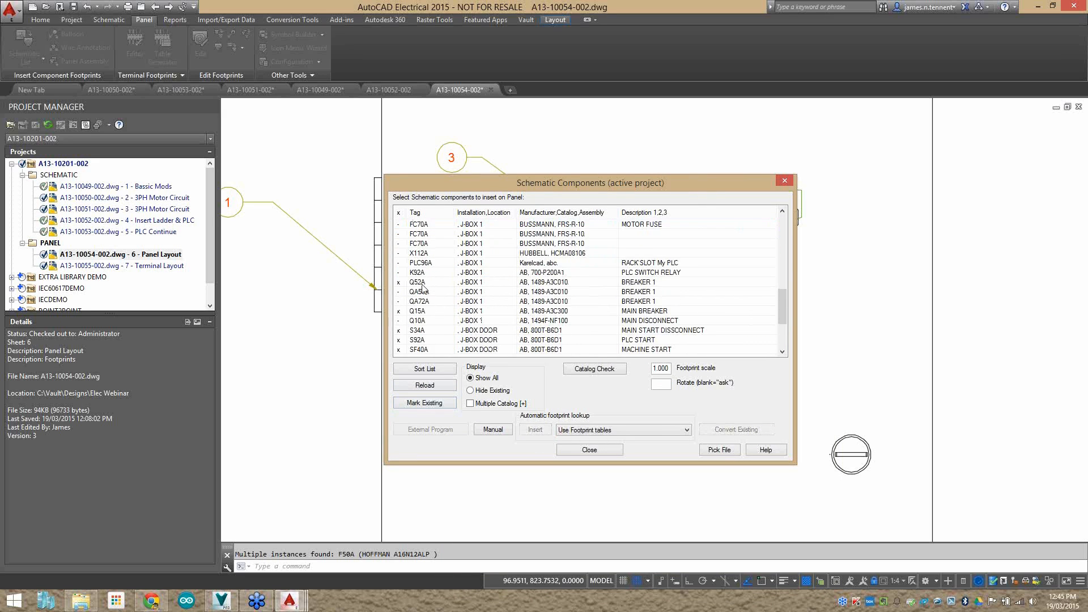
# Compare the list entries for breaker Q52A, the J-BOX DOOR start buttons and the MAIN STOP DISCONNECT button S34B.
pyautogui.click(424, 281)
pyautogui.scroll(-2, 444, 341)
pyautogui.click(422, 292)
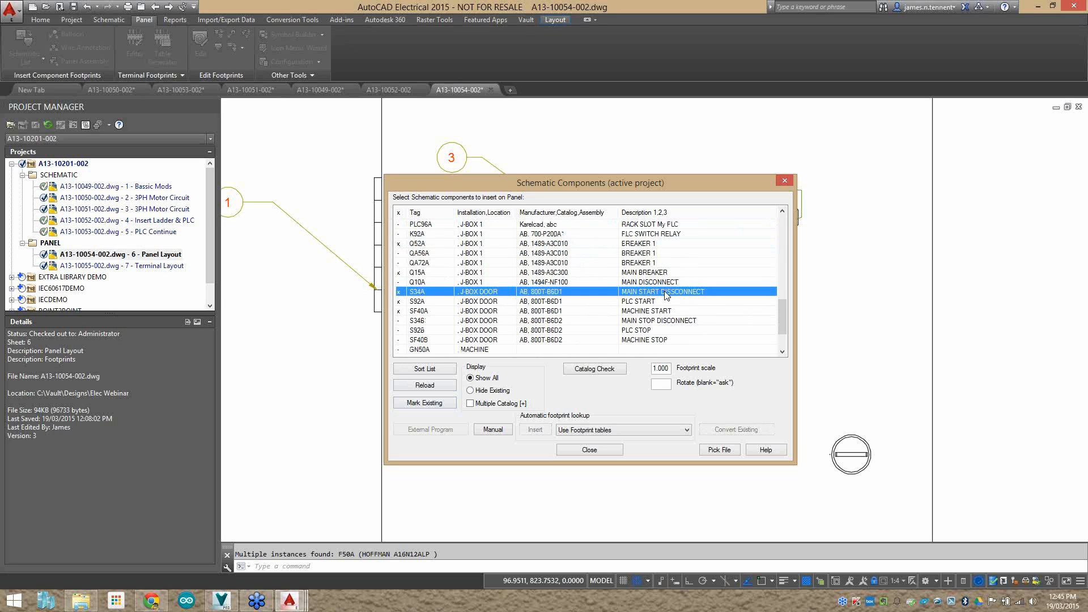
pyautogui.click(453, 312)
pyautogui.click(431, 321)
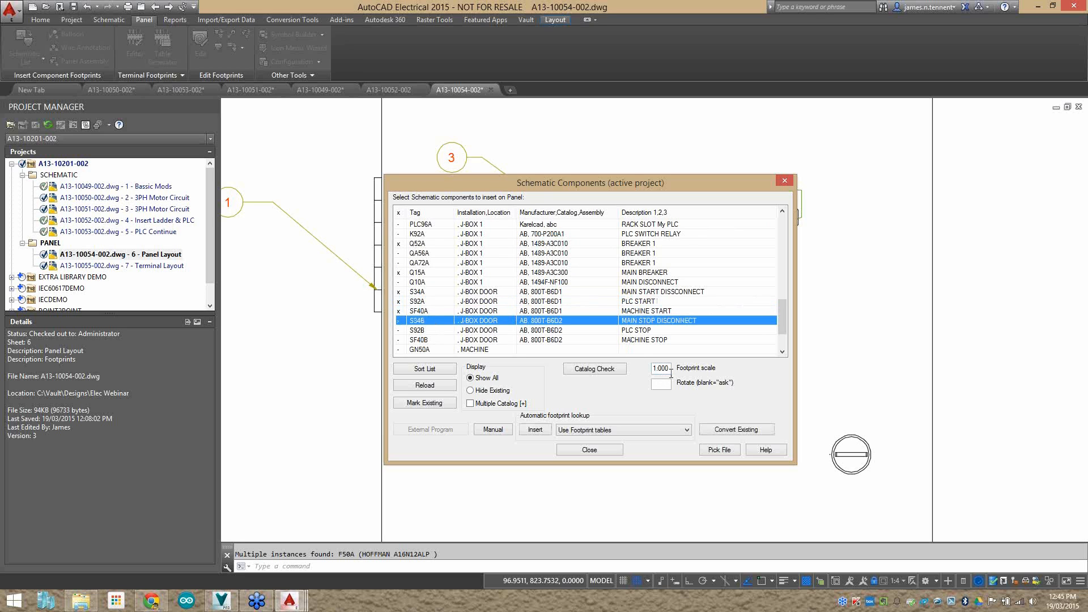
# Set the footprint scale to 24.5 and the rotation to 0 for the panel insertion.
pyautogui.moveTo(640, 185)
pyautogui.mouseDown()
pyautogui.moveTo(624, 249)
pyautogui.moveTo(686, 331)
pyautogui.moveTo(654, 288)
pyautogui.moveTo(646, 305)
pyautogui.mouseUp()
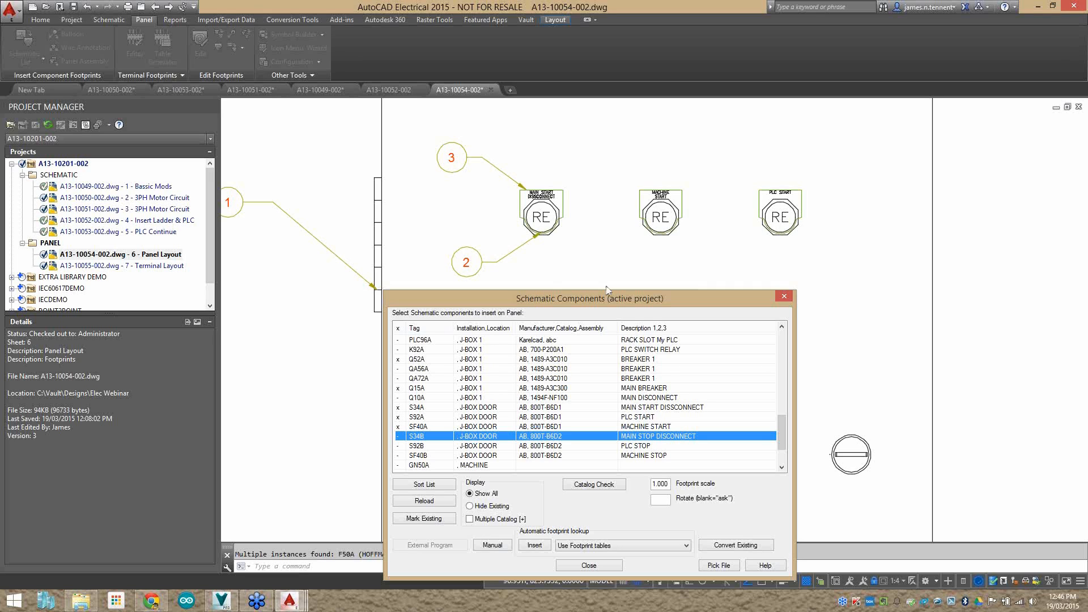
pyautogui.doubleClick(669, 485)
pyautogui.write('25')
pyautogui.press('BackSpace')
pyautogui.write('4.5')
pyautogui.click(666, 499)
pyautogui.moveTo(626, 297); pyautogui.dragTo(612, 141)
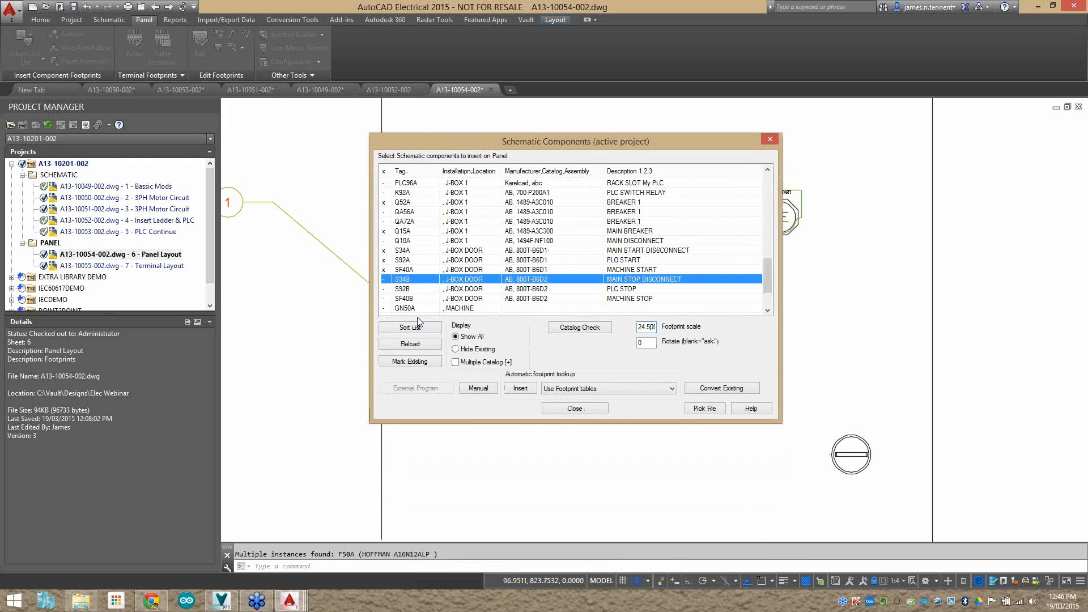
# Start inserting the three stop buttons S34B, S92B and SF40B together, with a prompt for each location.
pyautogui.keyDown('shift'); pyautogui.click(410, 289); pyautogui.keyUp('shift')
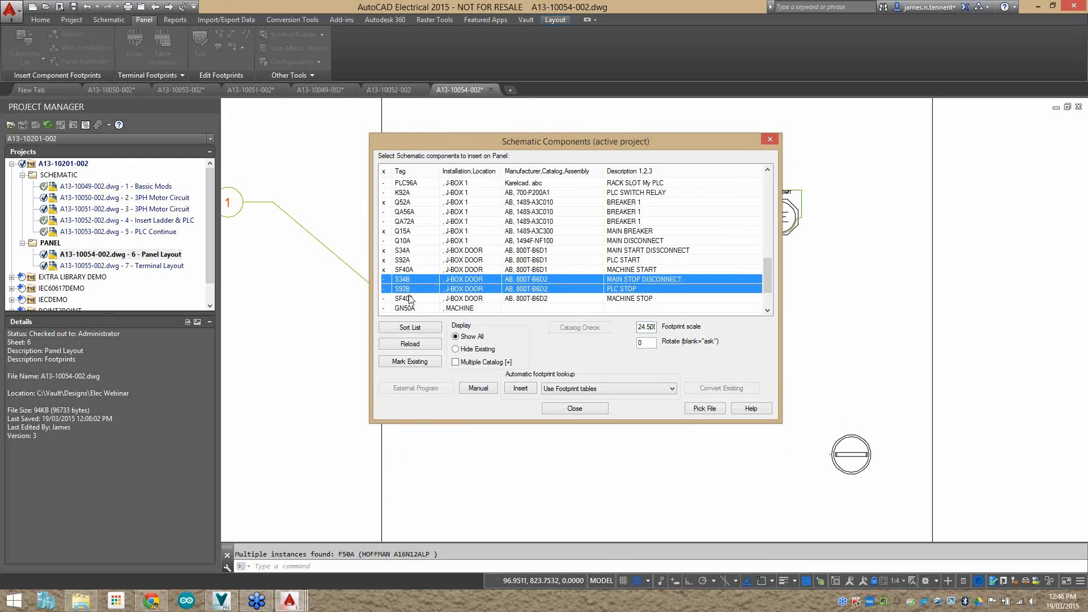
pyautogui.keyDown('shift'); pyautogui.click(413, 299); pyautogui.keyUp('shift')
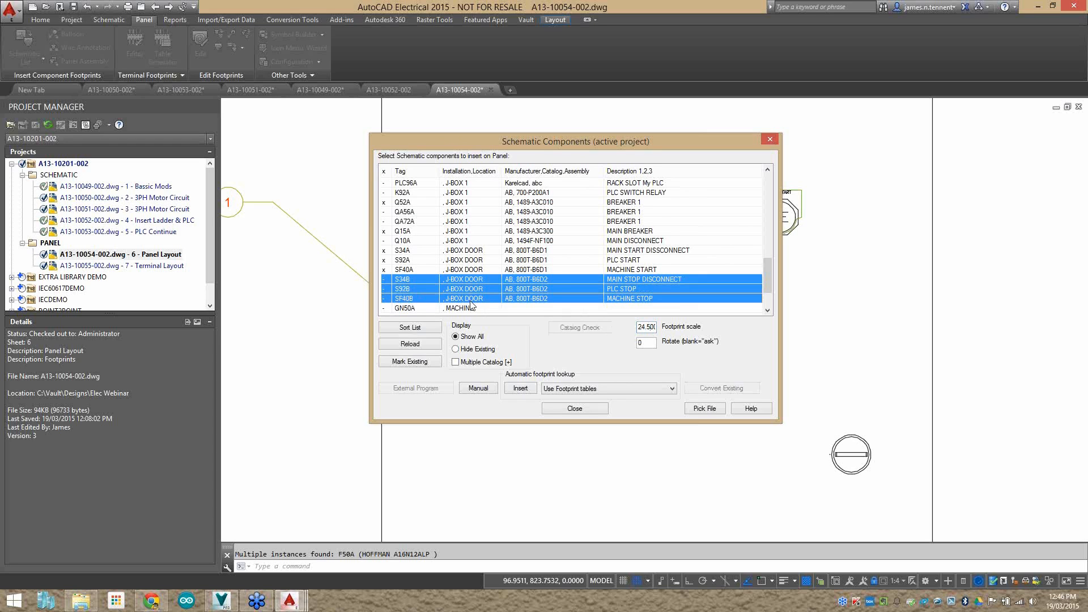
pyautogui.click(452, 280)
pyautogui.keyDown('shift'); pyautogui.click(483, 290); pyautogui.keyUp('shift')
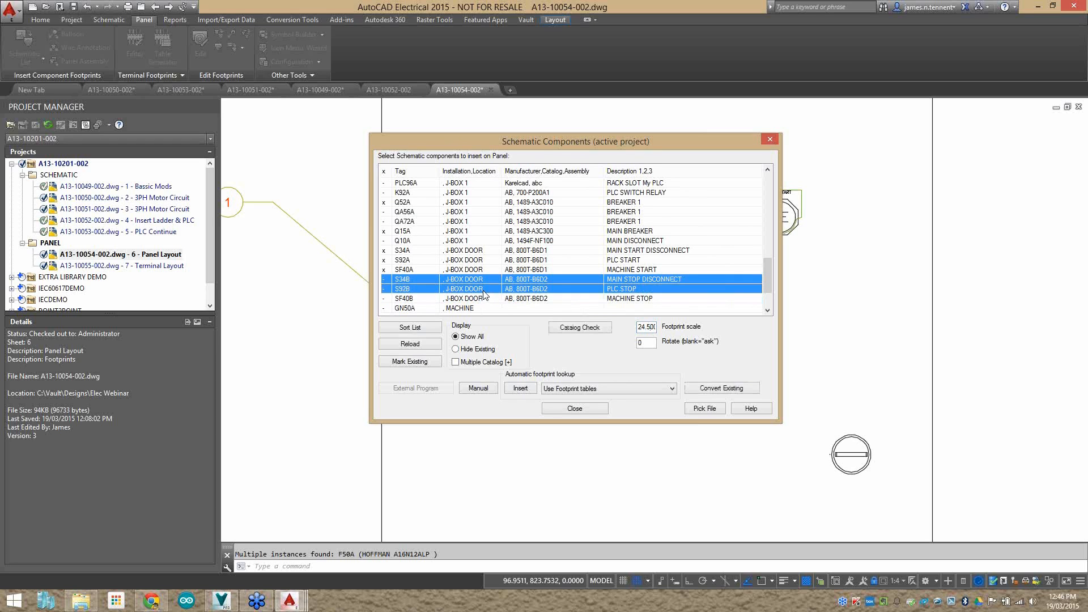
pyautogui.keyDown('shift'); pyautogui.click(469, 298); pyautogui.keyUp('shift')
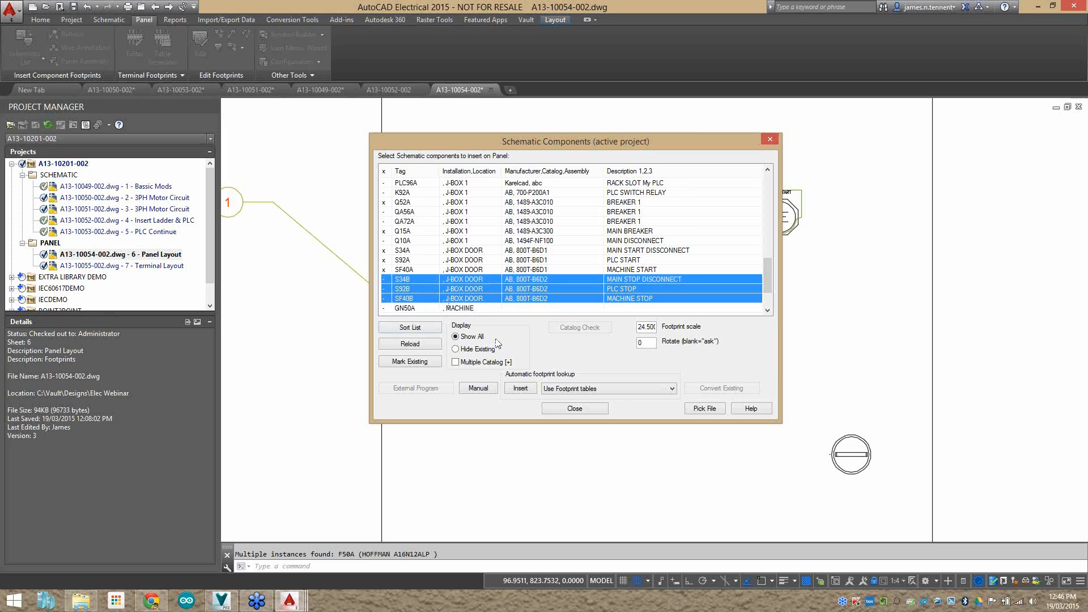
pyautogui.click(520, 389)
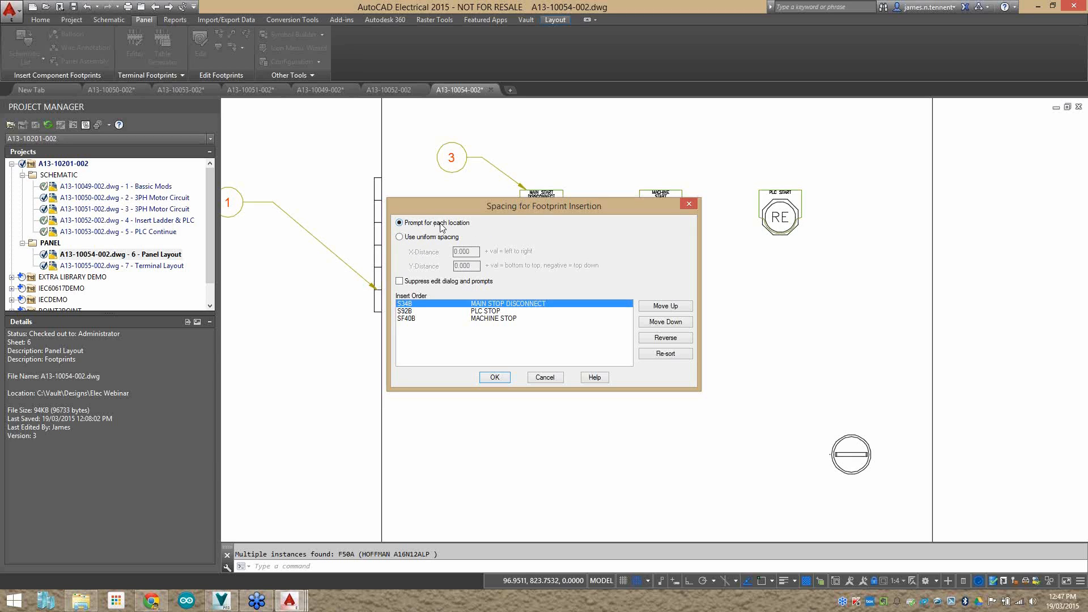
pyautogui.click(494, 378)
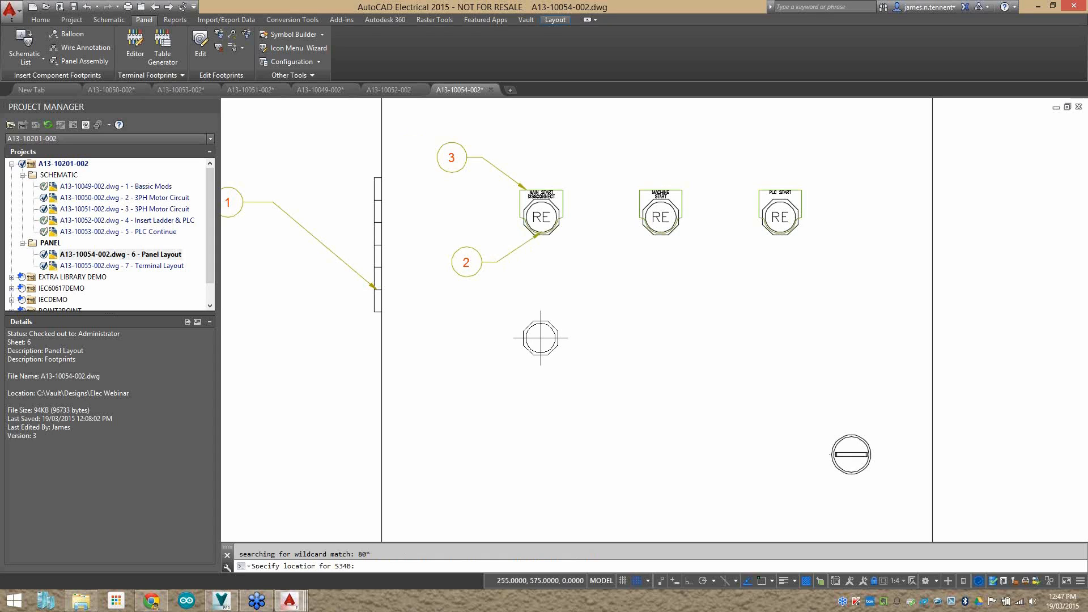
# Place the S34B footprint below the MAIN START DISSCONNECT button and assign it item number 4.
pyautogui.click(541, 329)
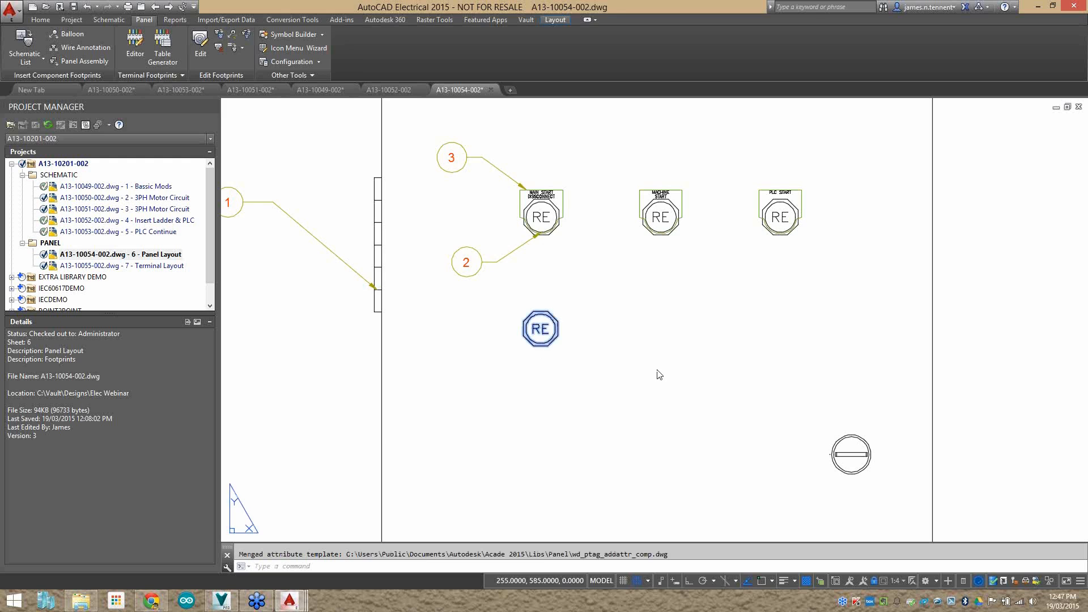
pyautogui.moveTo(535, 161); pyautogui.dragTo(453, 111)
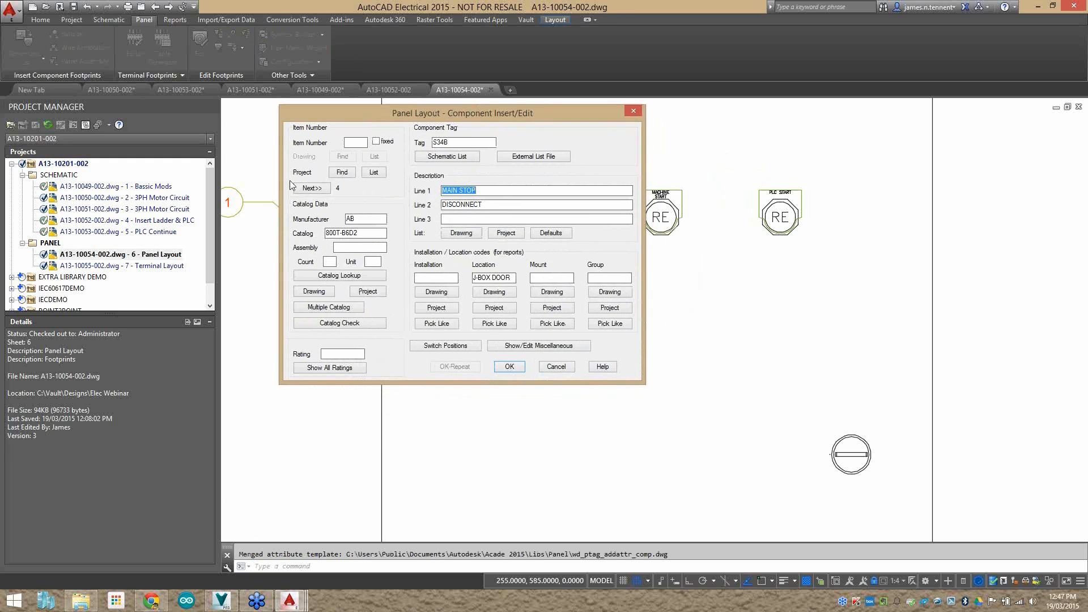
pyautogui.click(320, 188)
pyautogui.click(509, 366)
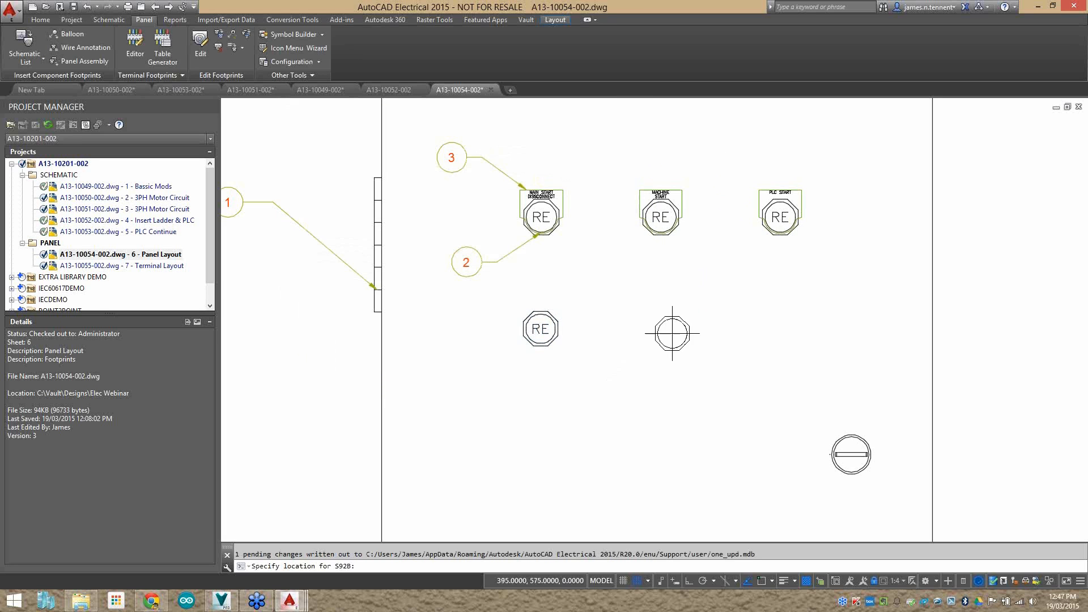
# Place the S92B footprint below the MACHINE START button and the SF40B footprint below the PLC START button, accepting their component data.
pyautogui.click(662, 333)
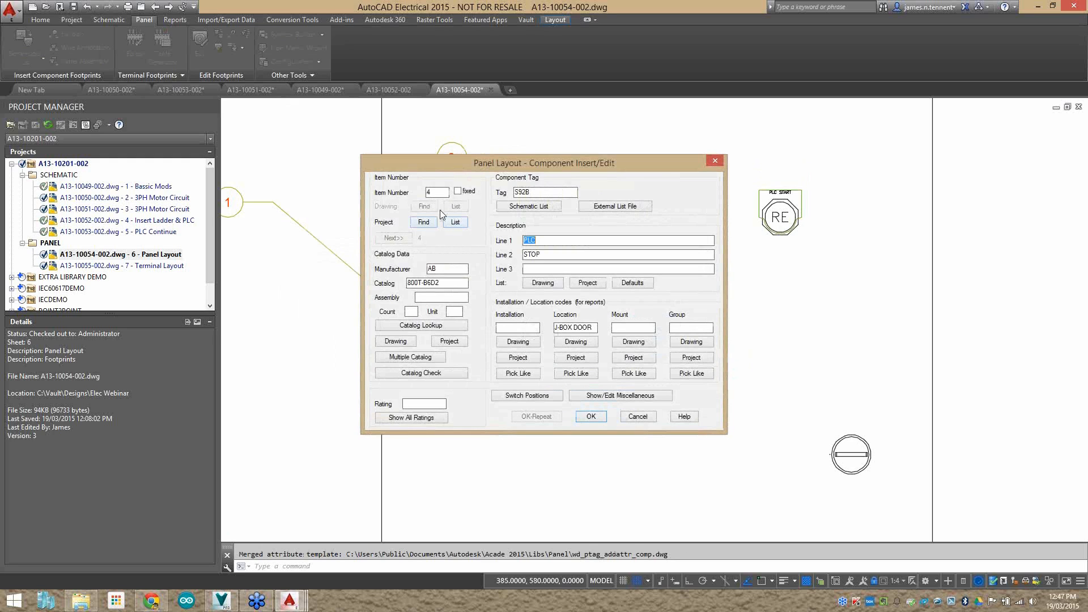
pyautogui.click(591, 417)
pyautogui.click(781, 333)
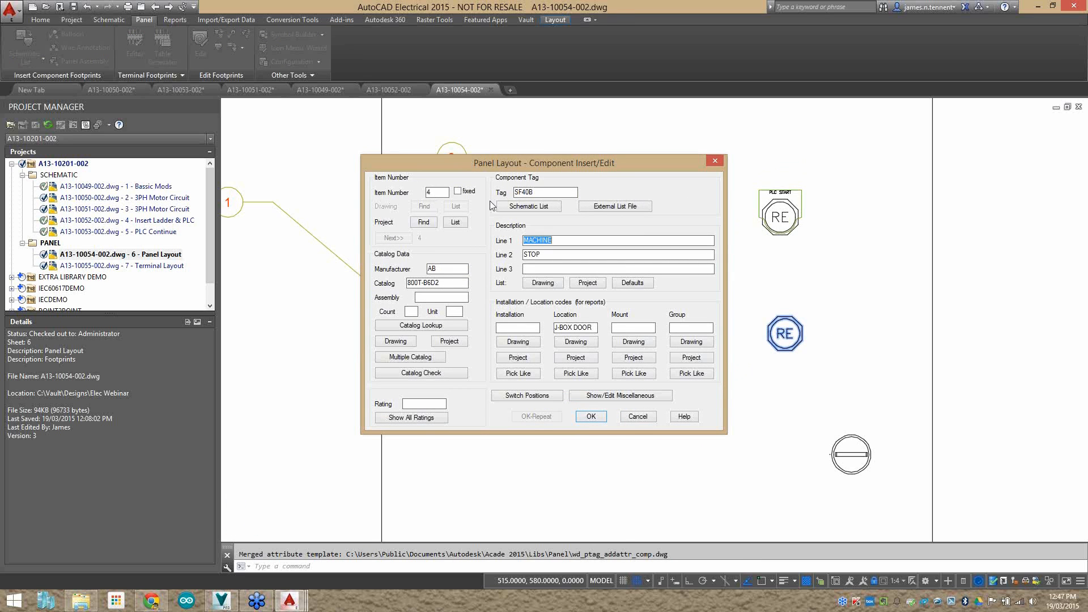
pyautogui.moveTo(566, 162)
pyautogui.mouseDown()
pyautogui.moveTo(700, 383)
pyautogui.moveTo(635, 363)
pyautogui.moveTo(375, 139)
pyautogui.mouseUp()
pyautogui.click(403, 392)
# Review the remaining components in the schematic list, highlighting the FIELD entries from SF113A to SF99A.
pyautogui.click(419, 313)
pyautogui.scroll(-3, 422, 309)
pyautogui.scroll(5, 433, 306)
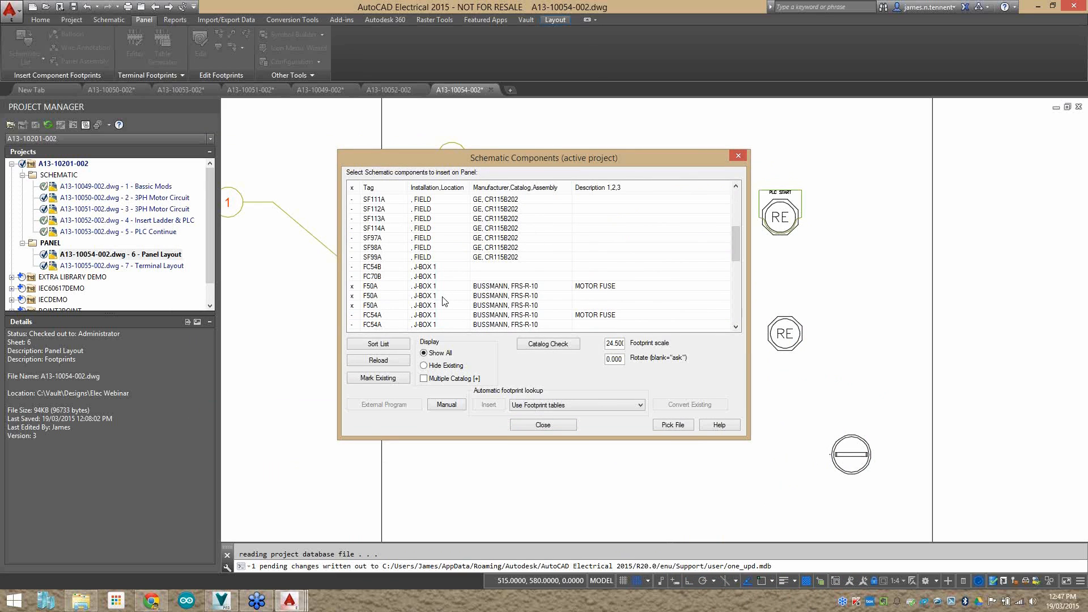
pyautogui.click(374, 257)
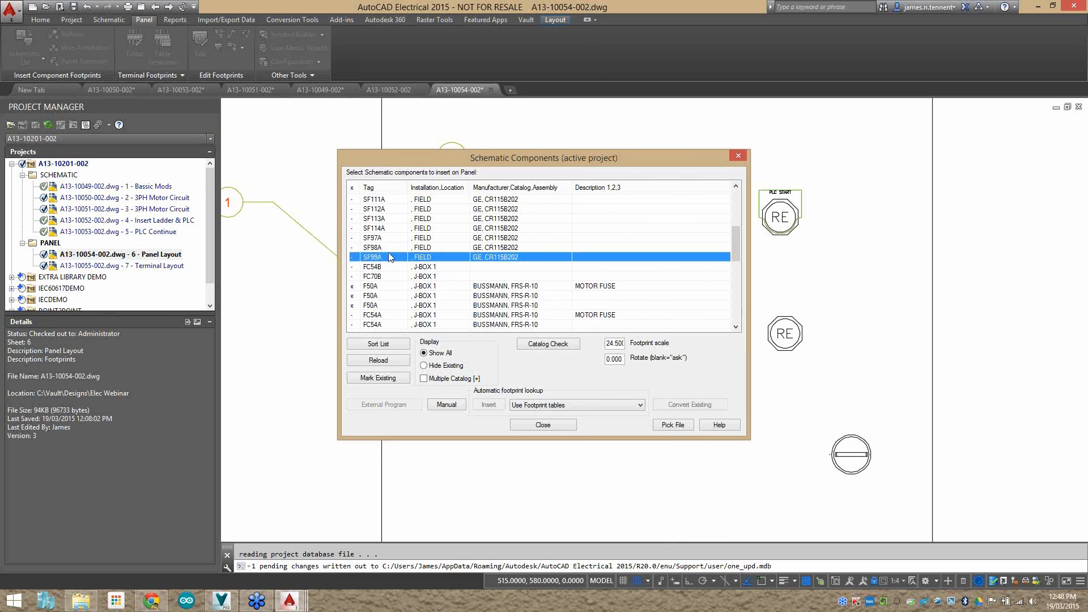
pyautogui.keyDown('shift'); pyautogui.click(411, 218); pyautogui.keyUp('shift')
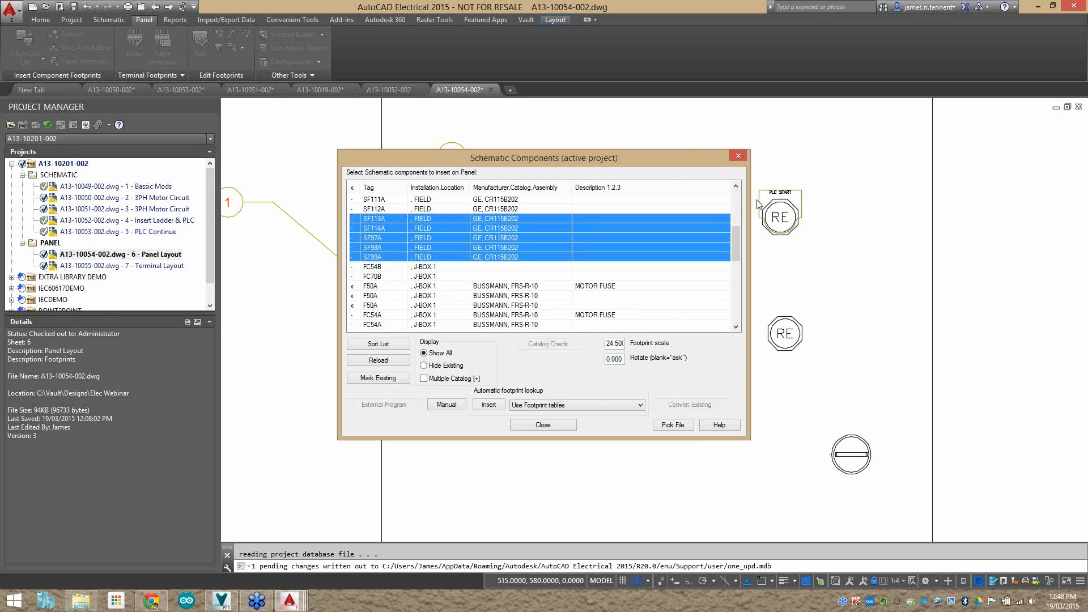
# Close the schematic component list and batch-update the related components in the project's other drawings.
pyautogui.click(738, 156)
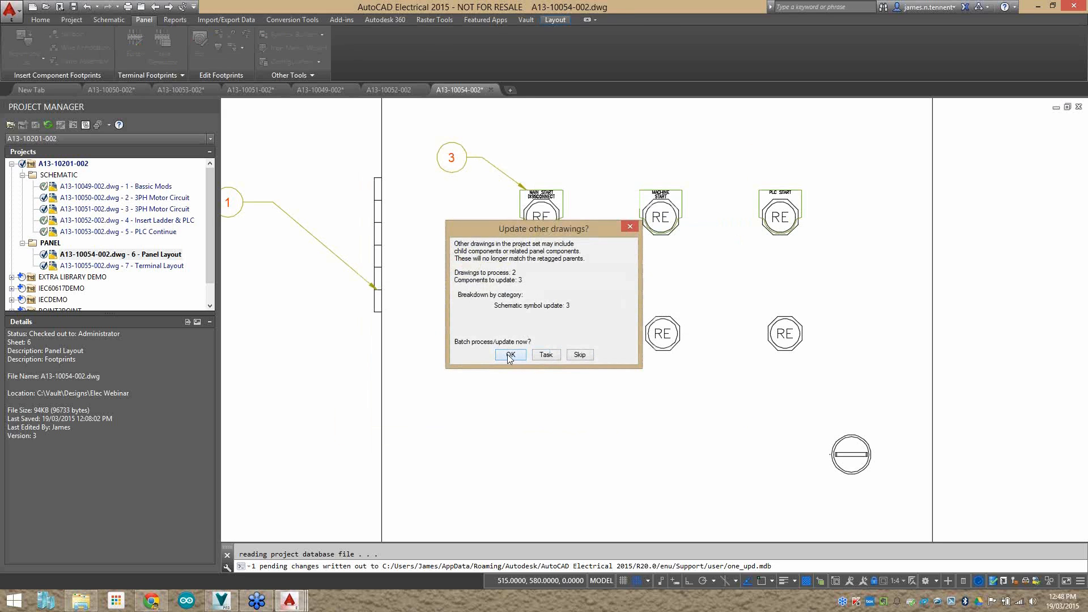
pyautogui.click(509, 354)
pyautogui.click(616, 306)
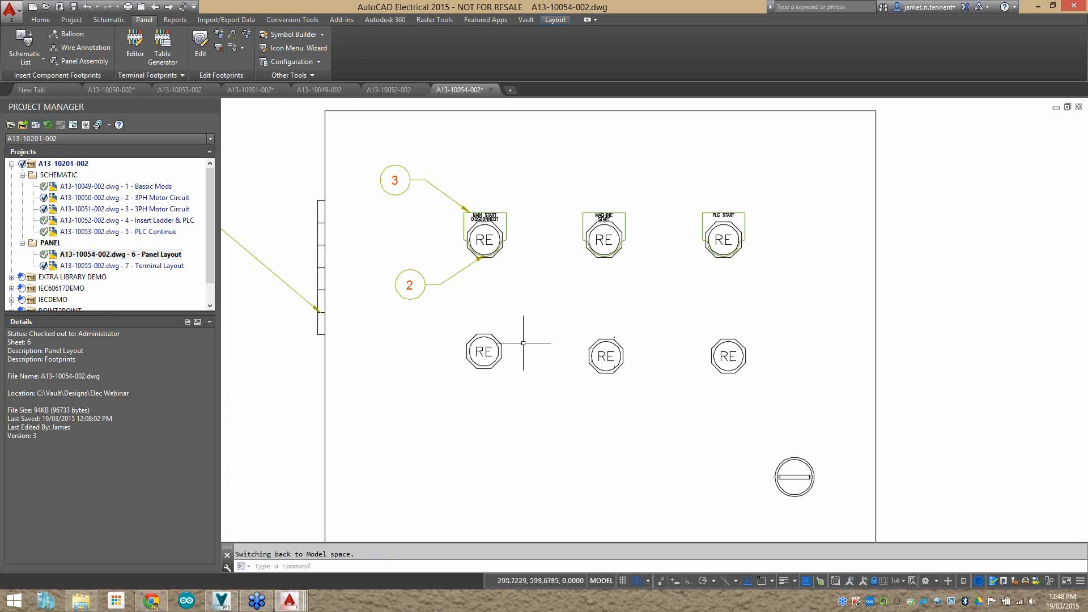
pyautogui.write('m')
pyautogui.press('Return')
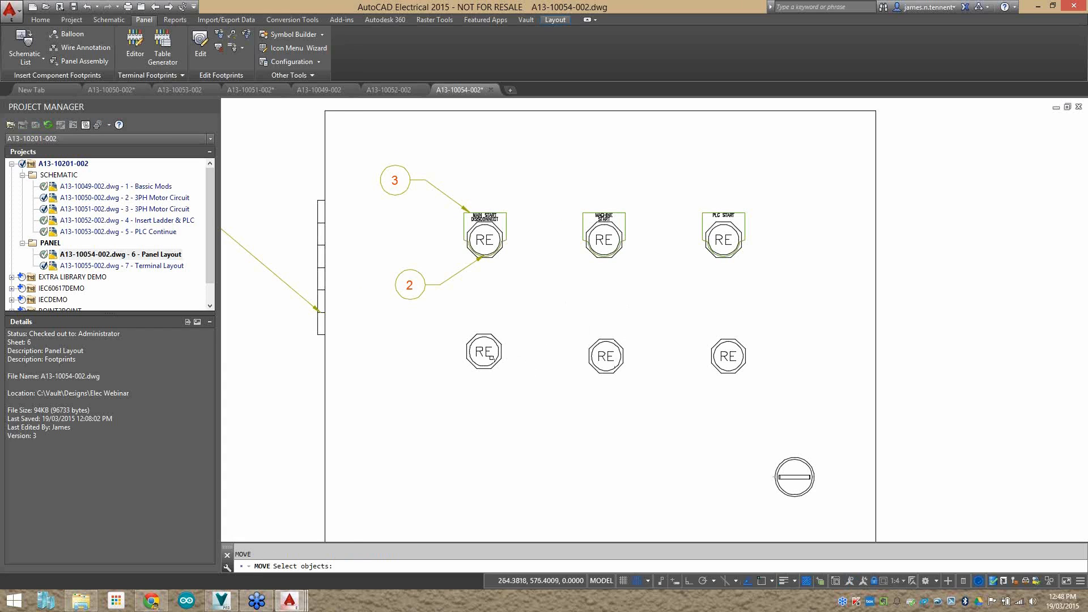
pyautogui.click(492, 357)
pyautogui.press('Return')
pyautogui.click(531, 356)
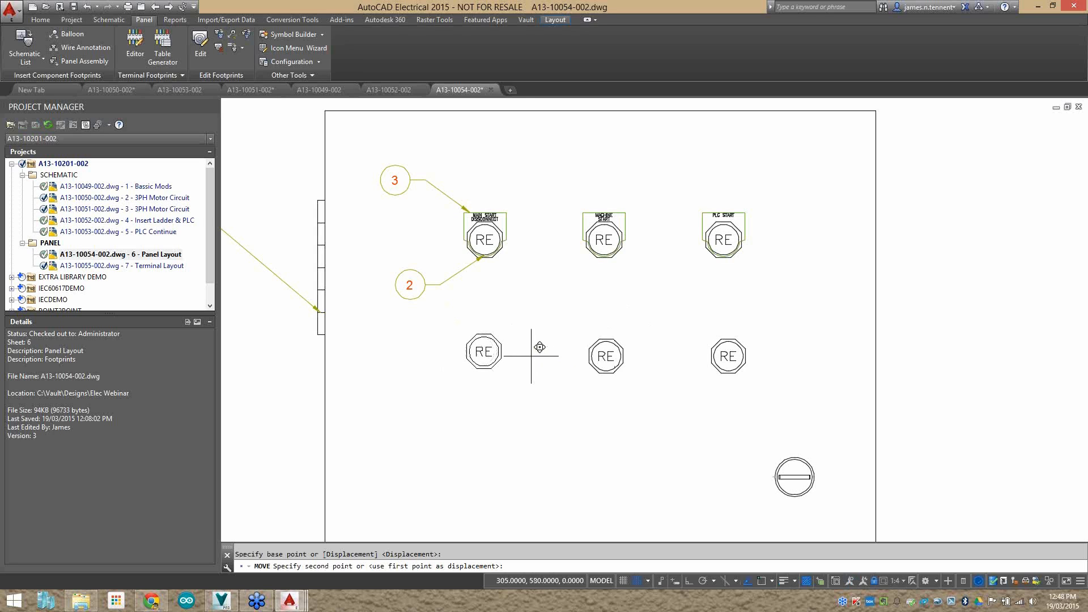
pyautogui.press('Escape')
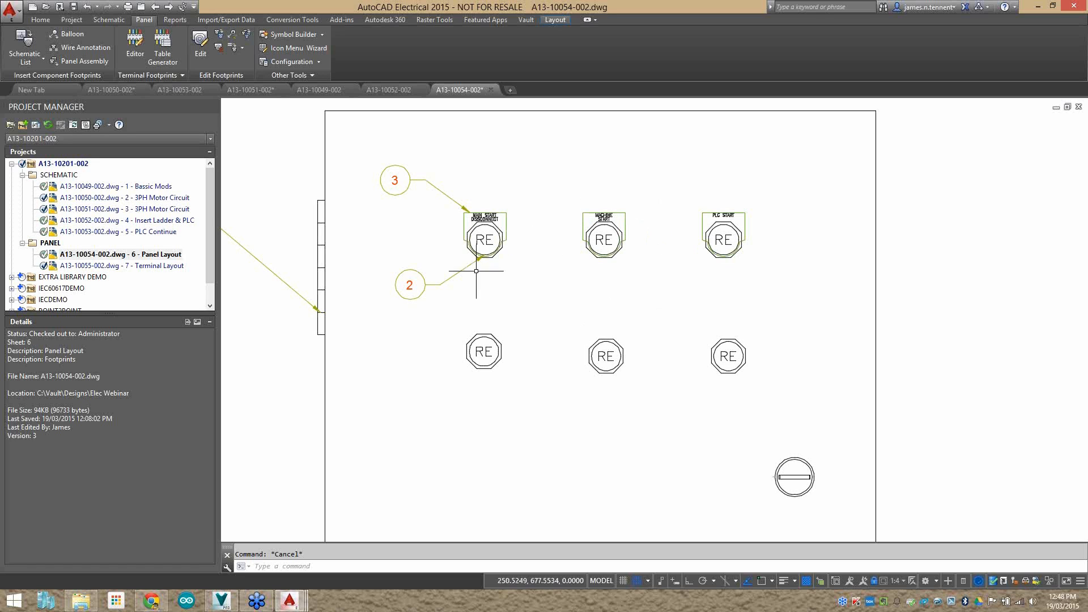
# Start inserting a catalog-lookup nameplate from the panel footprint symbols and bring up the nameplate catalog.
pyautogui.moveTo(600, 293)
pyautogui.mouseDown(button='middle')
pyautogui.moveTo(650, 257)
pyautogui.moveTo(606, 235)
pyautogui.mouseUp(button='middle')
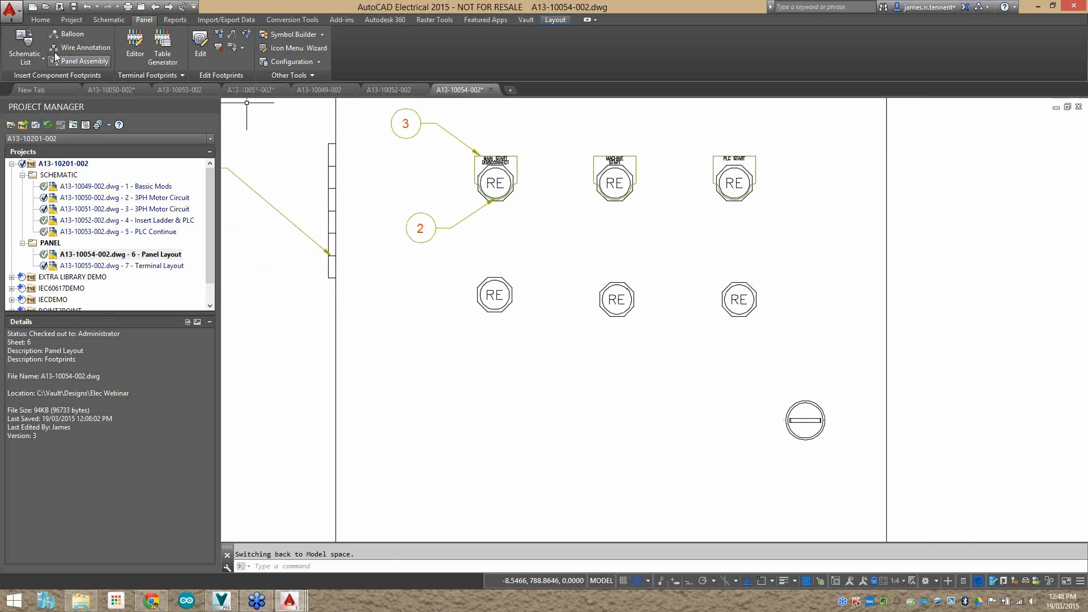
pyautogui.click(26, 57)
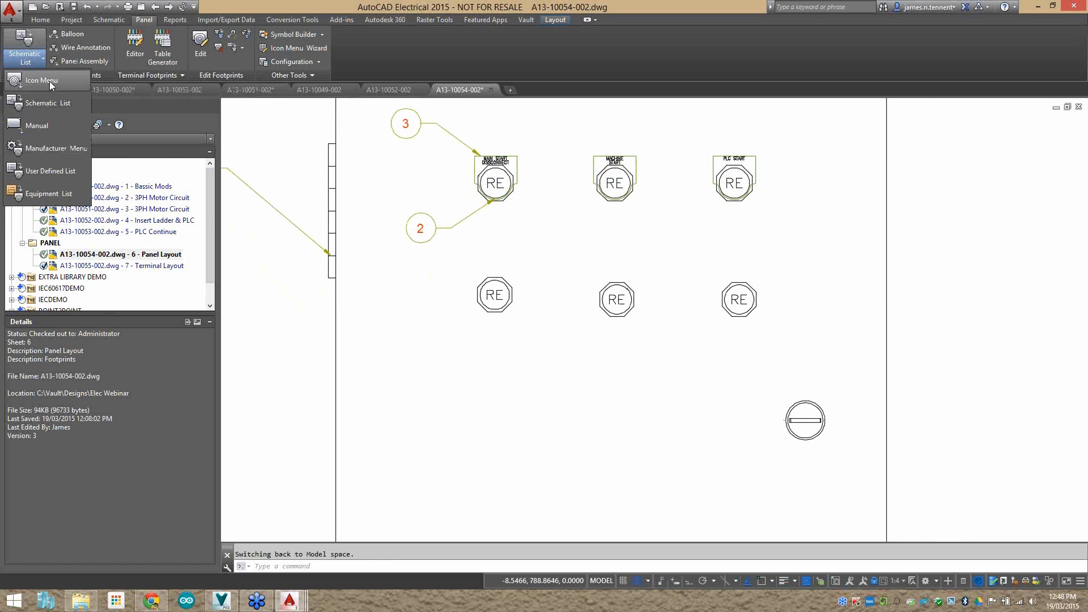
pyautogui.click(50, 81)
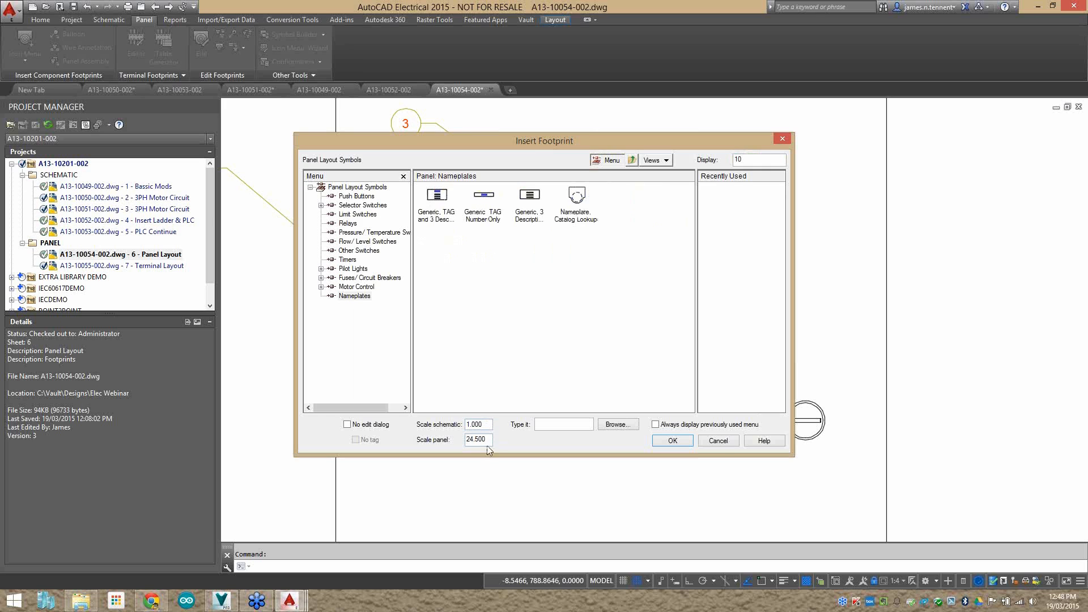
pyautogui.doubleClick(577, 195)
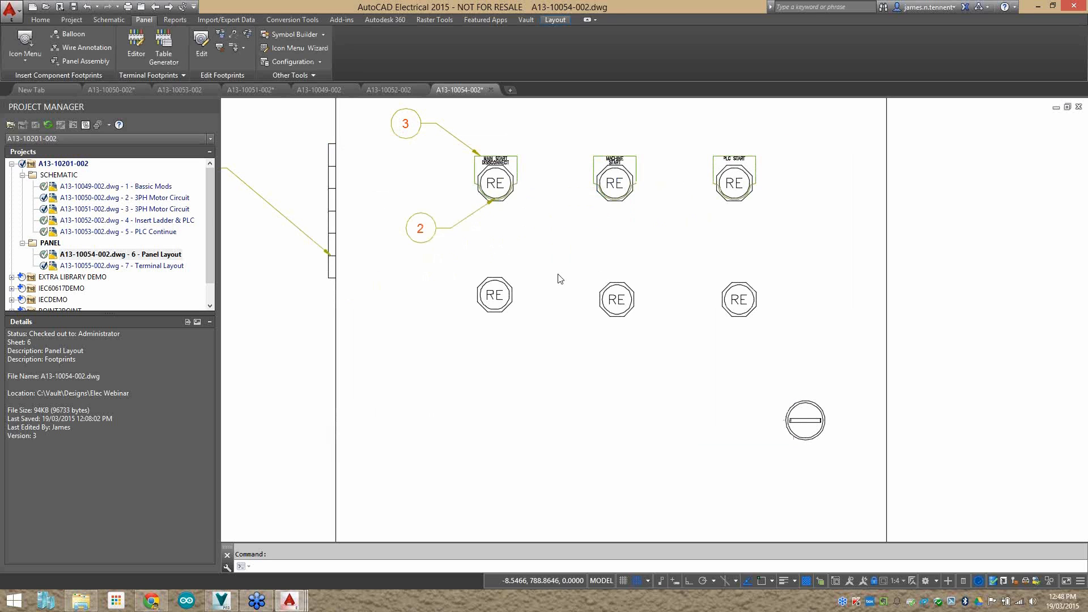
pyautogui.click(559, 279)
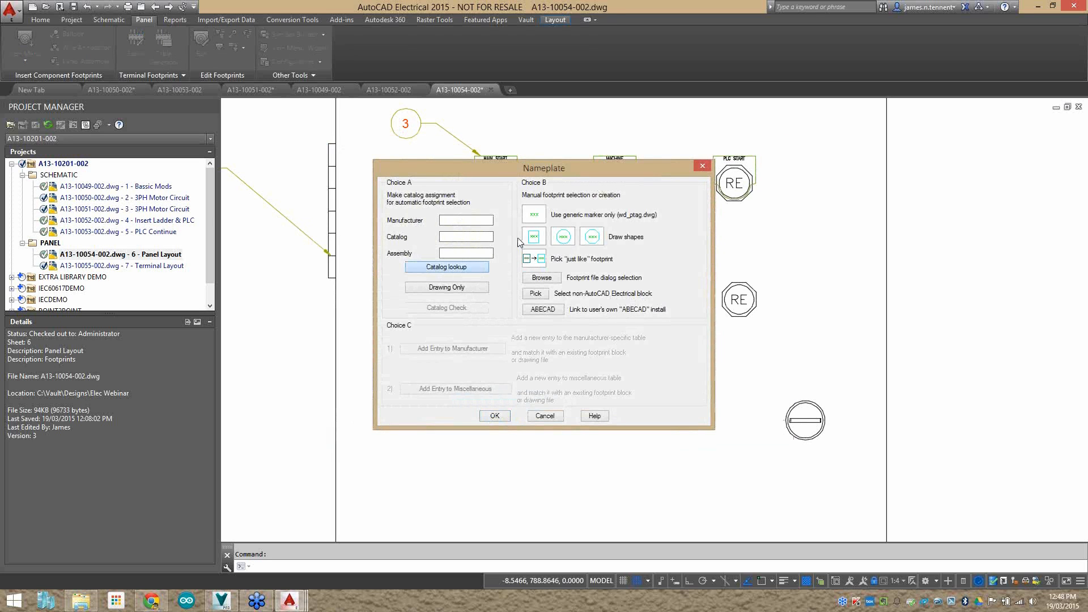
pyautogui.click(447, 266)
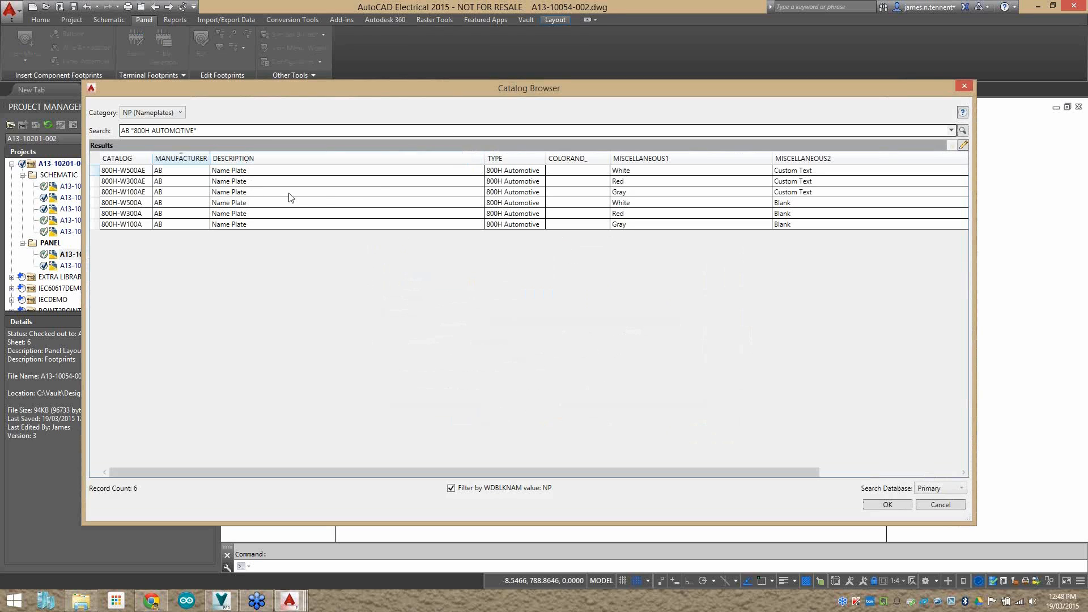
# Search the nameplate catalog for AB "HALF" and assign the red custom-text 800T Half Round nameplate 800T-X121E.
pyautogui.moveTo(196, 131); pyautogui.dragTo(132, 131)
pyautogui.press('BackSpace')
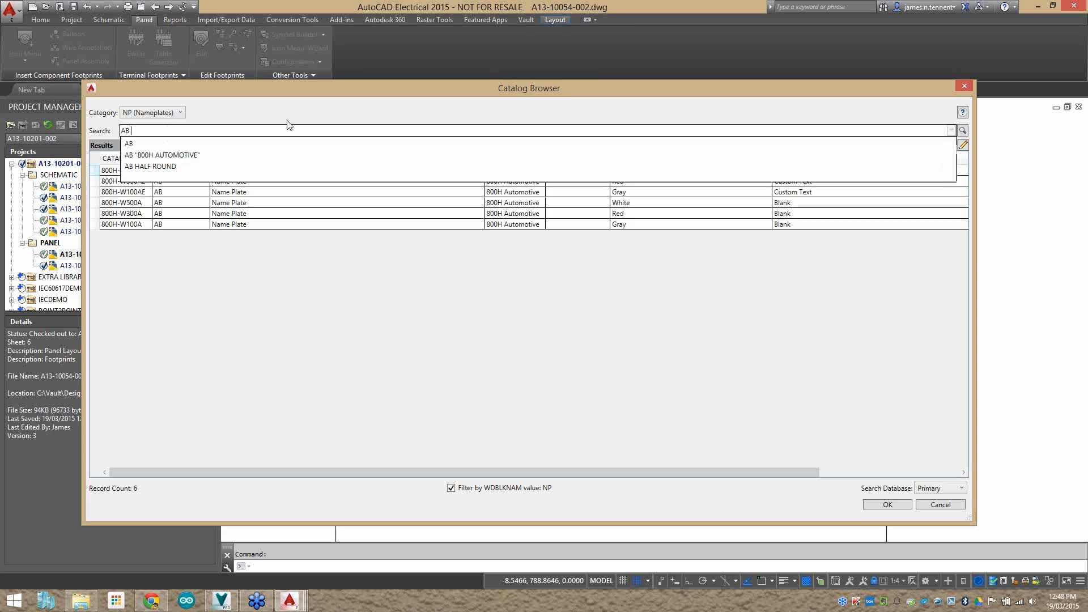
pyautogui.write('"')
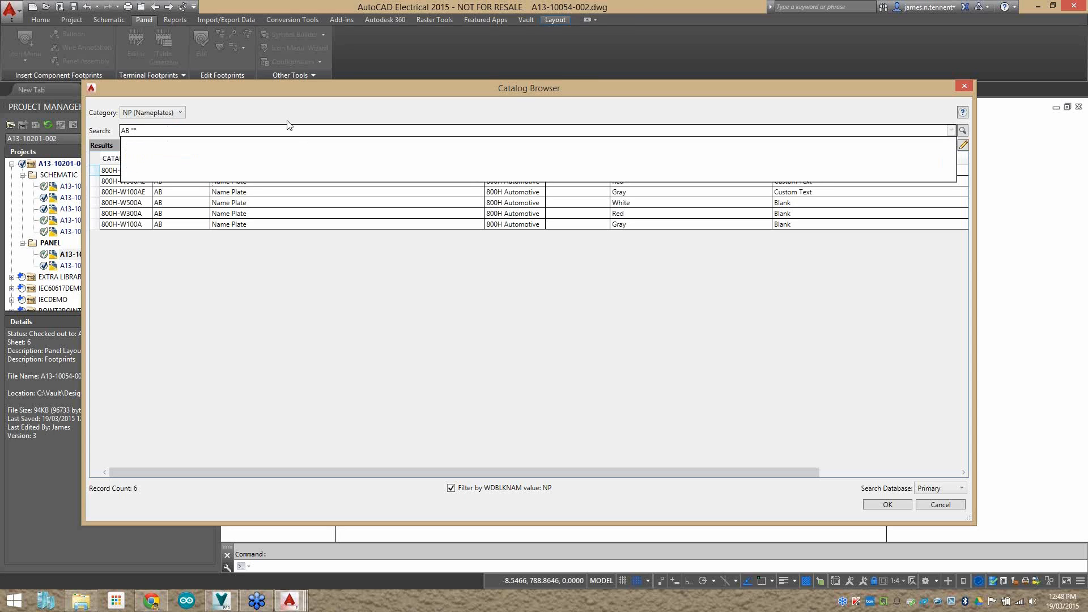
pyautogui.write('HALF')
pyautogui.press('Return')
pyautogui.click(535, 172)
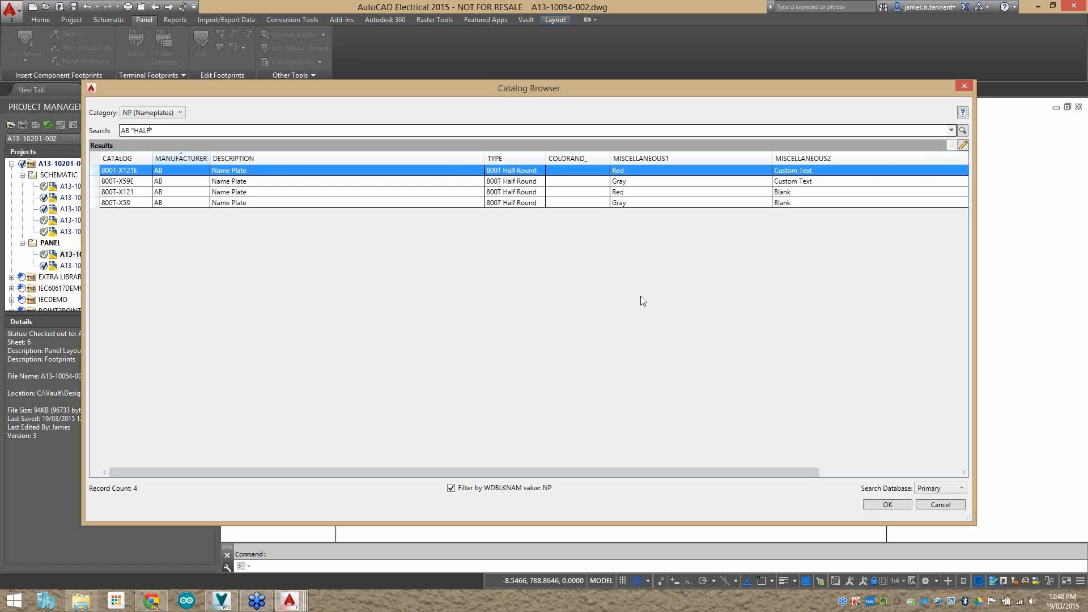
pyautogui.click(887, 505)
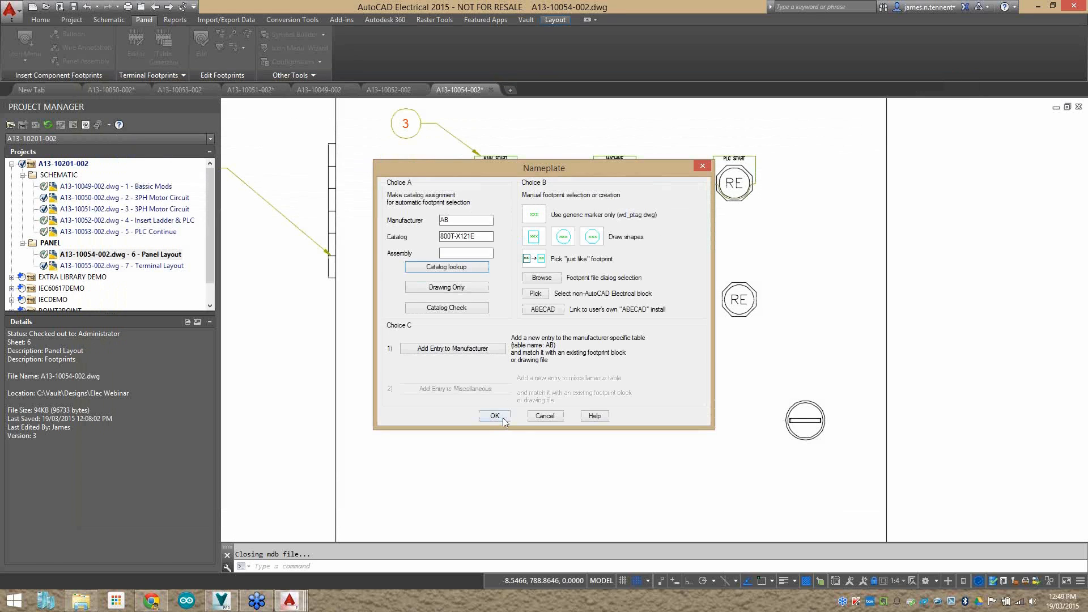
# Insert the 800T-X121E nameplates on the three stop button footprints, accepting the main stop, PLC stop and machine stop descriptions.
pyautogui.click(495, 417)
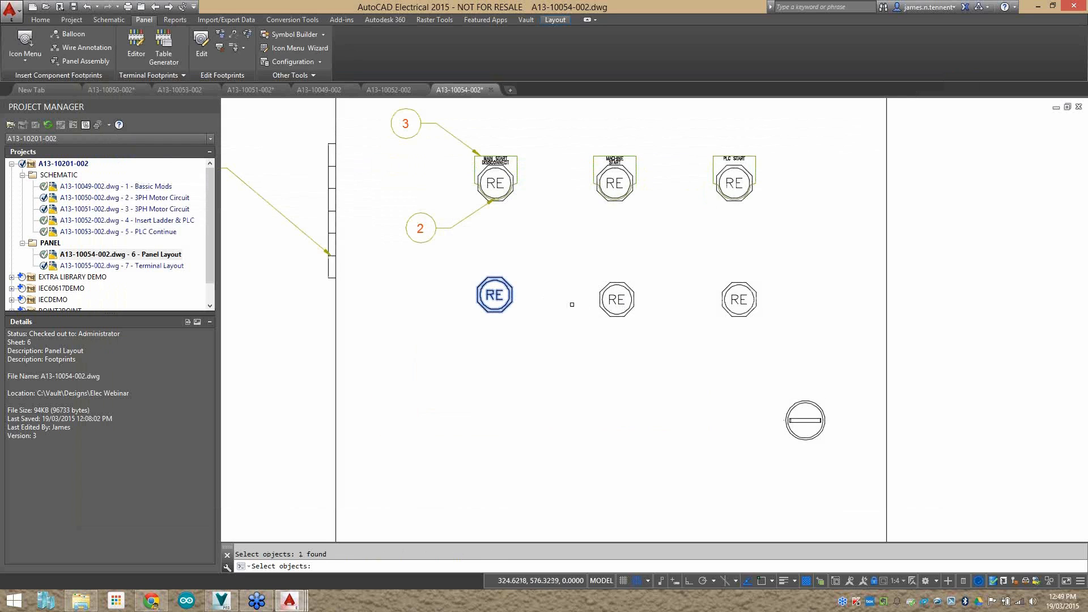
pyautogui.click(616, 300)
pyautogui.click(760, 298)
pyautogui.press('Return')
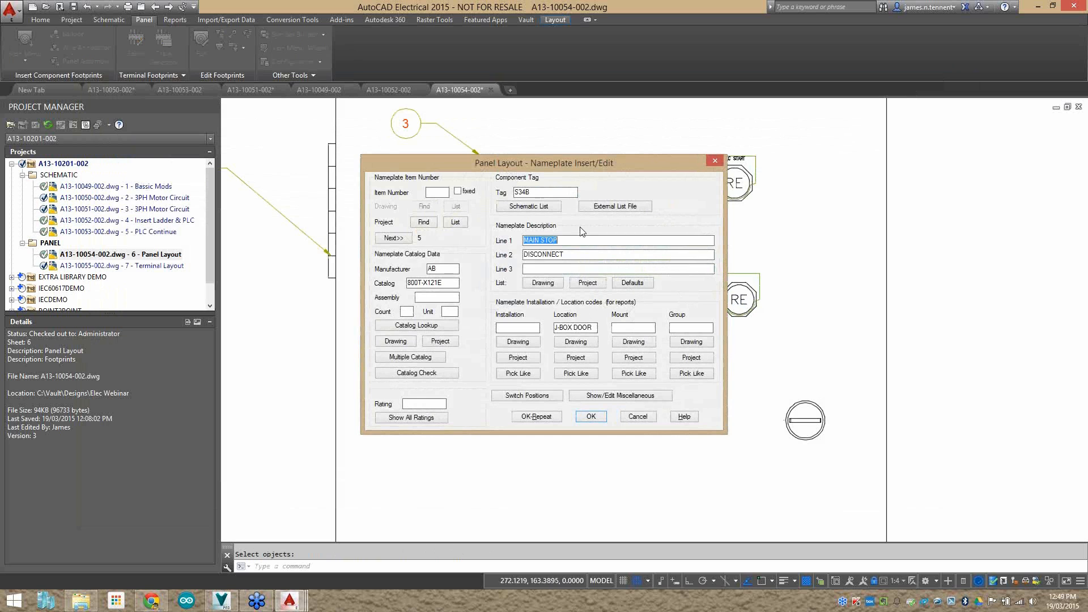
pyautogui.moveTo(560, 162); pyautogui.dragTo(521, 246)
pyautogui.click(365, 323)
pyautogui.click(550, 502)
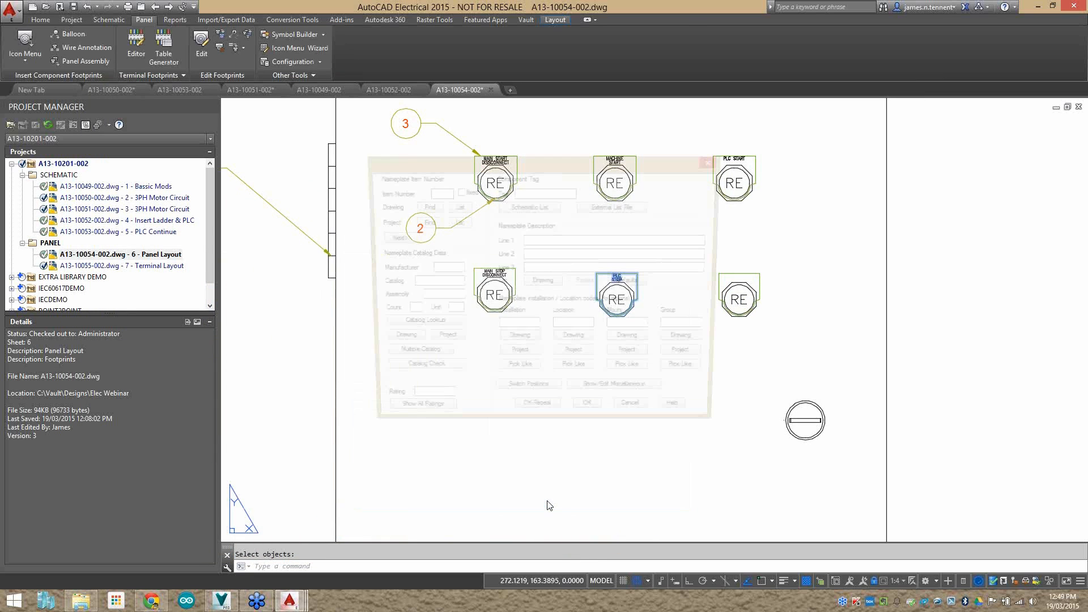
pyautogui.click(591, 416)
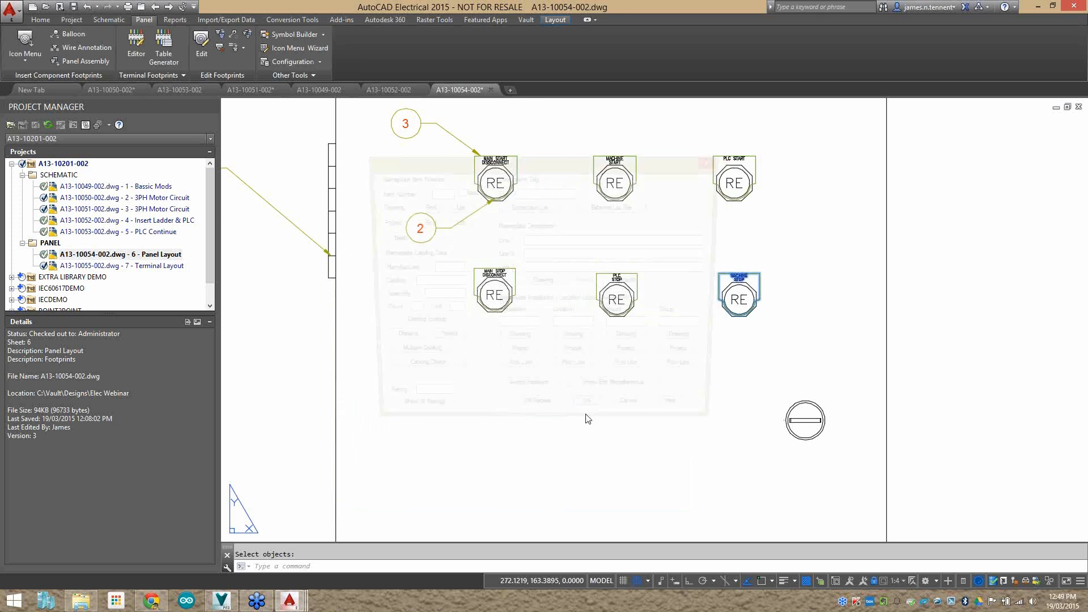
pyautogui.press('Return')
# Examine the nameplates above the three stop buttons up close and within the whole panel layout.
pyautogui.scroll(5, 731, 293)
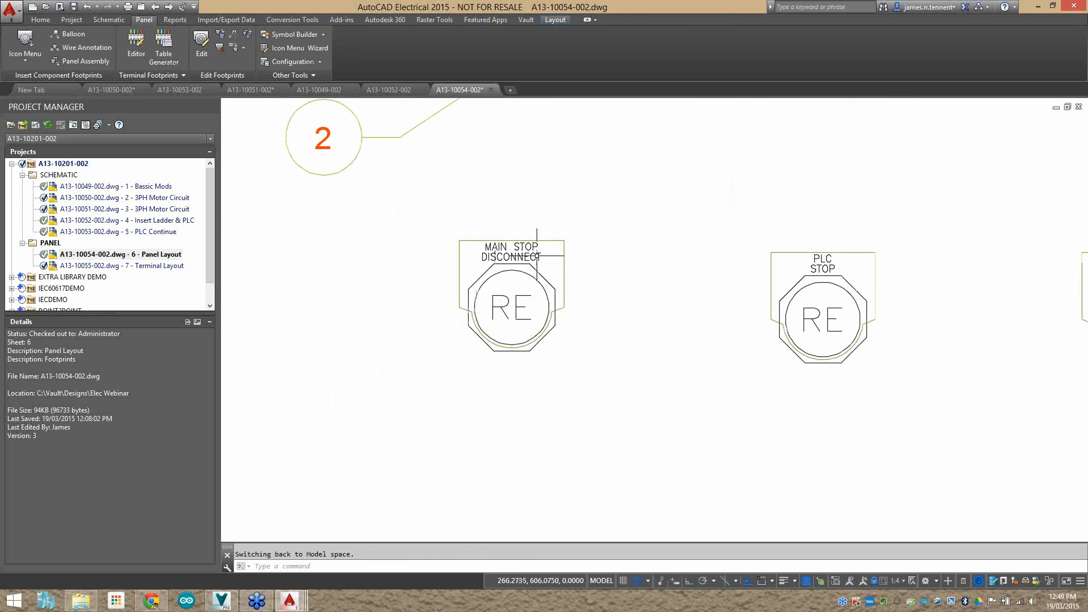
pyautogui.moveTo(892, 278); pyautogui.dragTo(685, 246, button='middle')
pyautogui.scroll(-1, 811, 267)
pyautogui.moveTo(811, 266); pyautogui.dragTo(733, 265, button='middle')
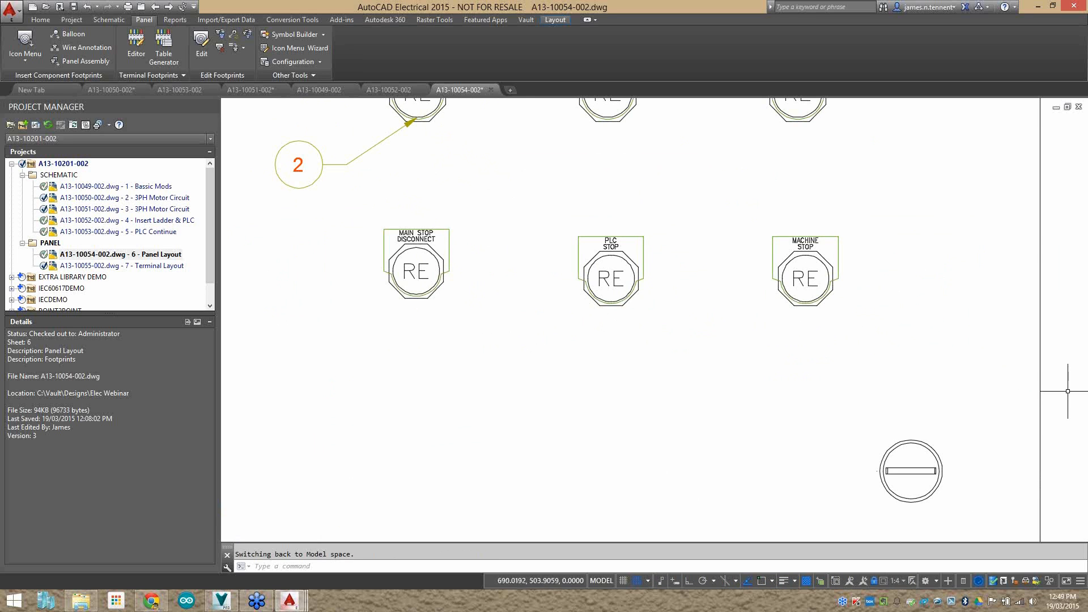
pyautogui.scroll(-2, 690, 369)
pyautogui.middleClick(737, 268)
pyautogui.middleClick(737, 268)
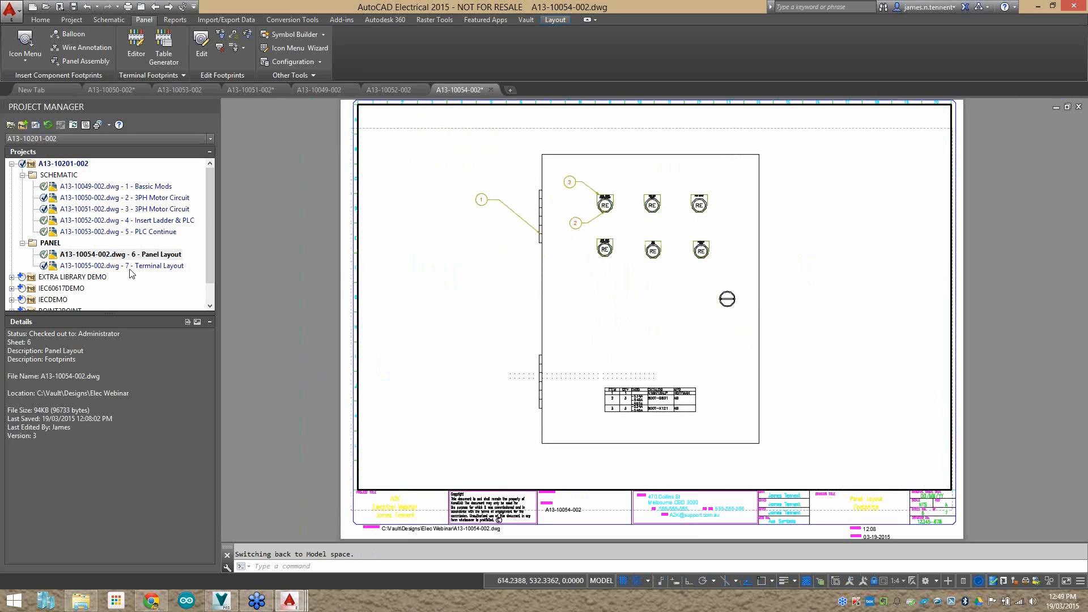
pyautogui.doubleClick(126, 266)
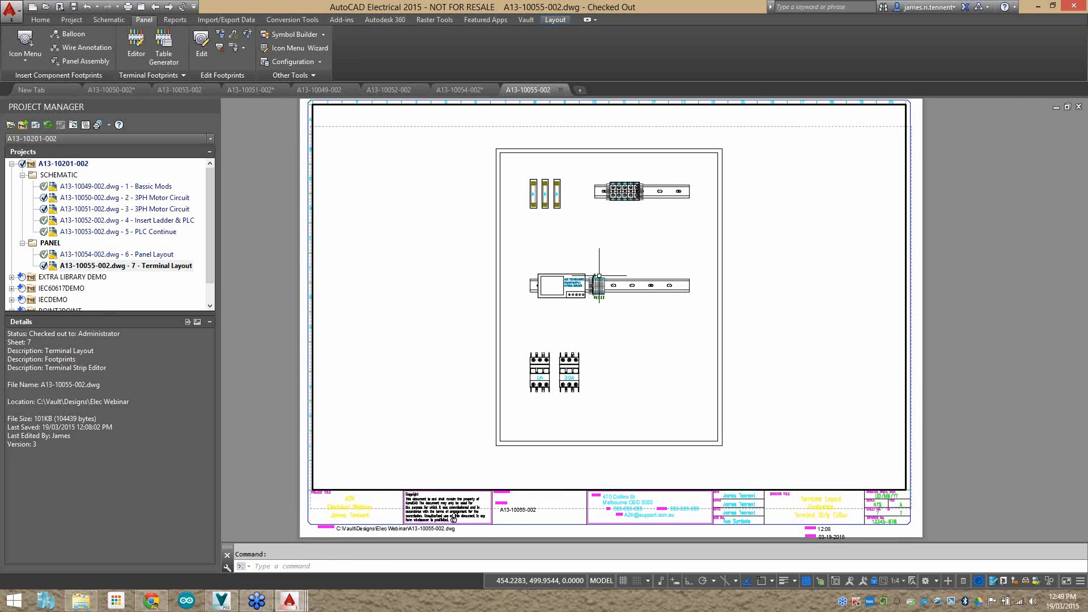
pyautogui.click(34, 40)
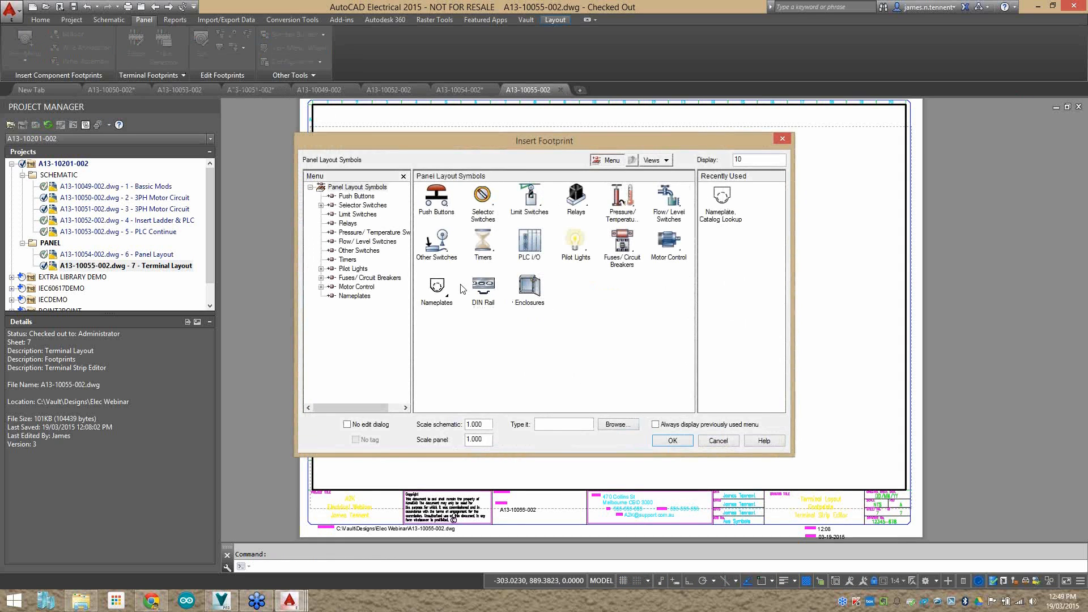
pyautogui.moveTo(635, 147); pyautogui.dragTo(604, 151)
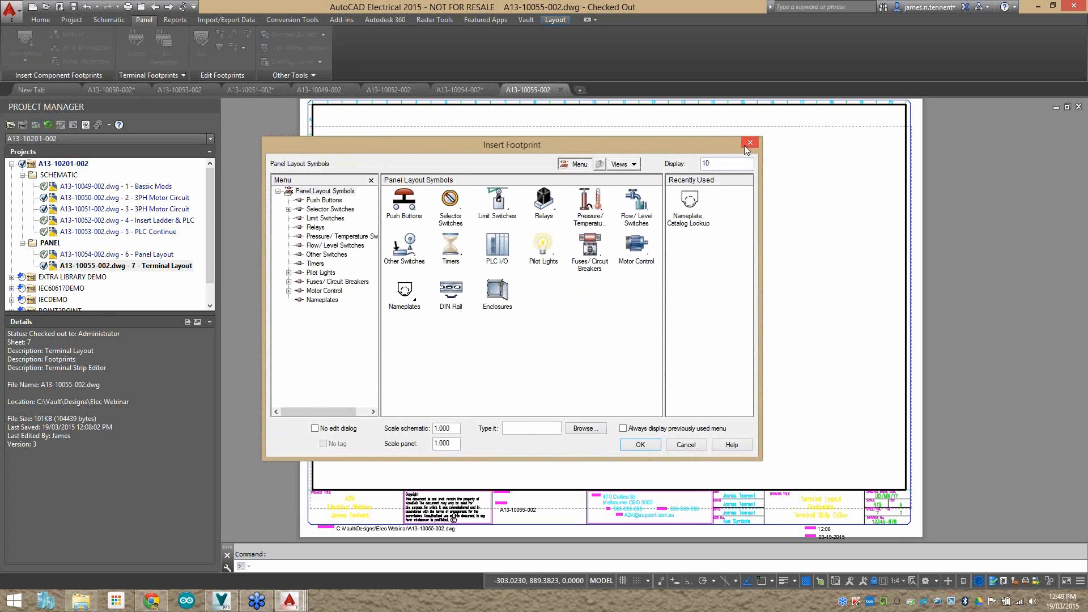
pyautogui.click(742, 145)
pyautogui.moveTo(552, 209); pyautogui.dragTo(551, 210, button='middle')
pyautogui.doubleClick(525, 247)
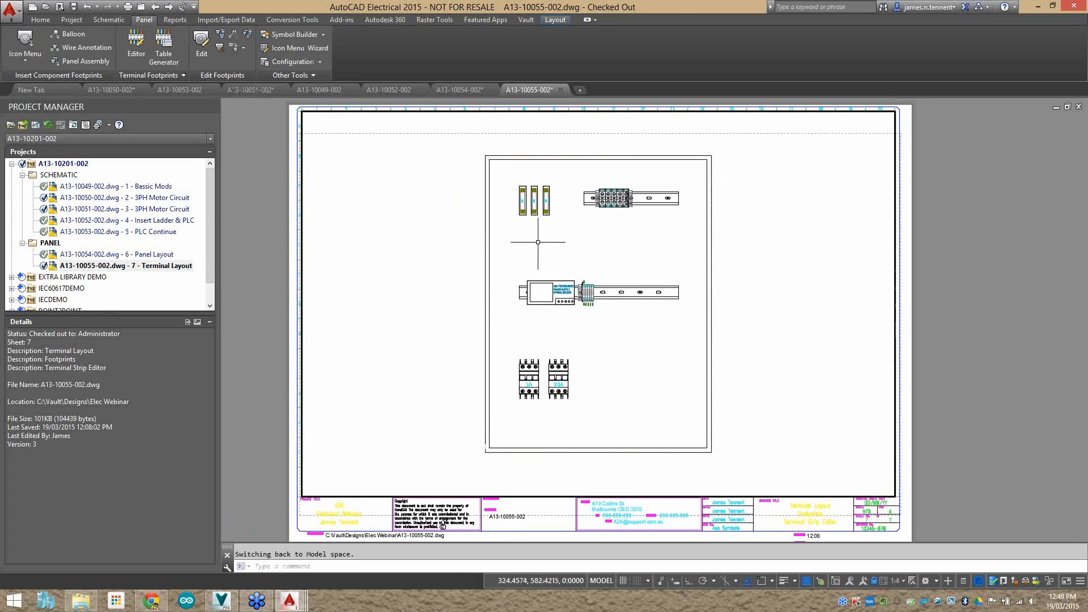
pyautogui.scroll(4, 508, 241)
pyautogui.write('r')
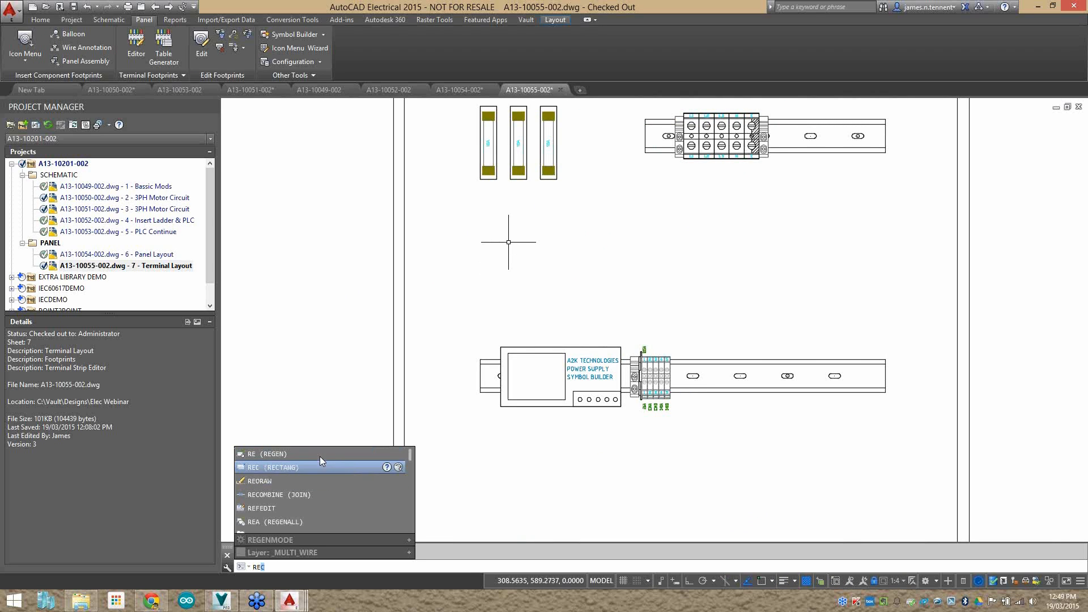
pyautogui.write('q')
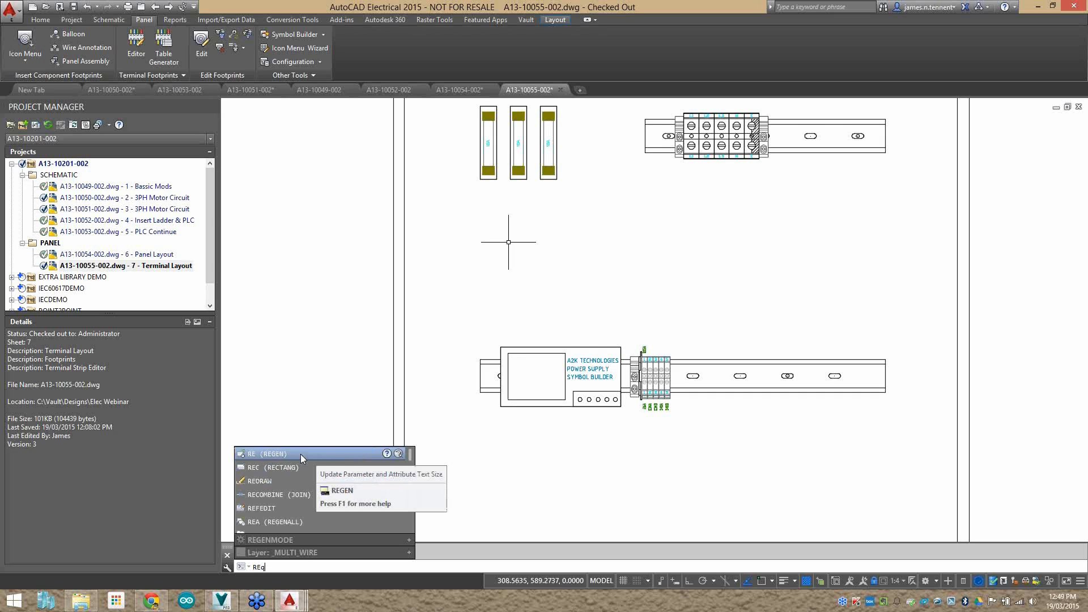
pyautogui.press('BackSpace')
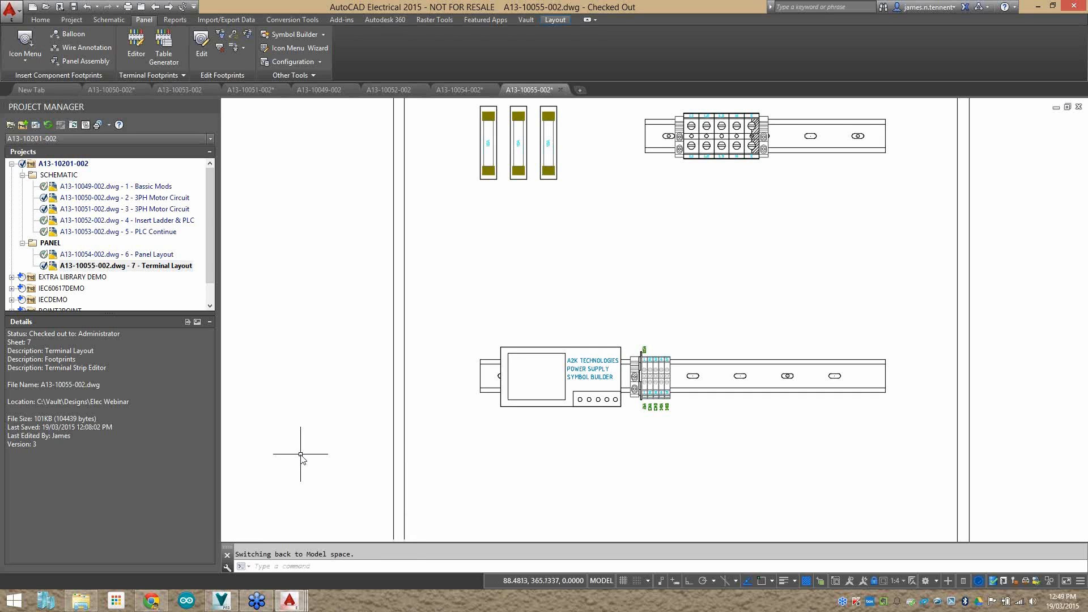
pyautogui.write('r')
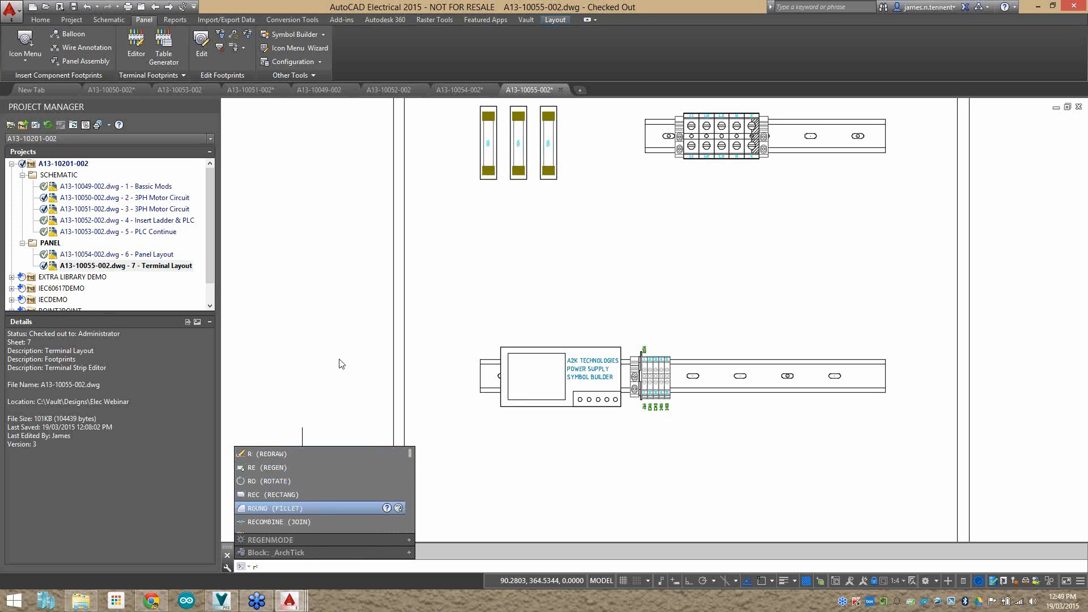
pyautogui.press('Escape')
# Draw a rectangle below the three fuses and above the power supply's DIN rail, spanning the rail's length.
pyautogui.click(40, 19)
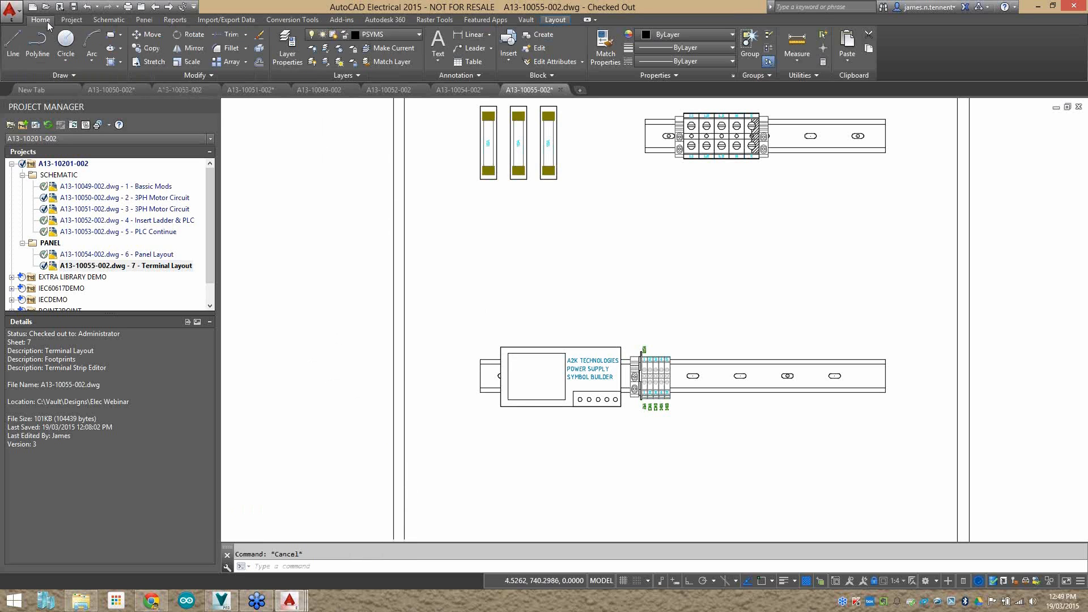
pyautogui.write('rec')
pyautogui.press('Return')
pyautogui.click(481, 207)
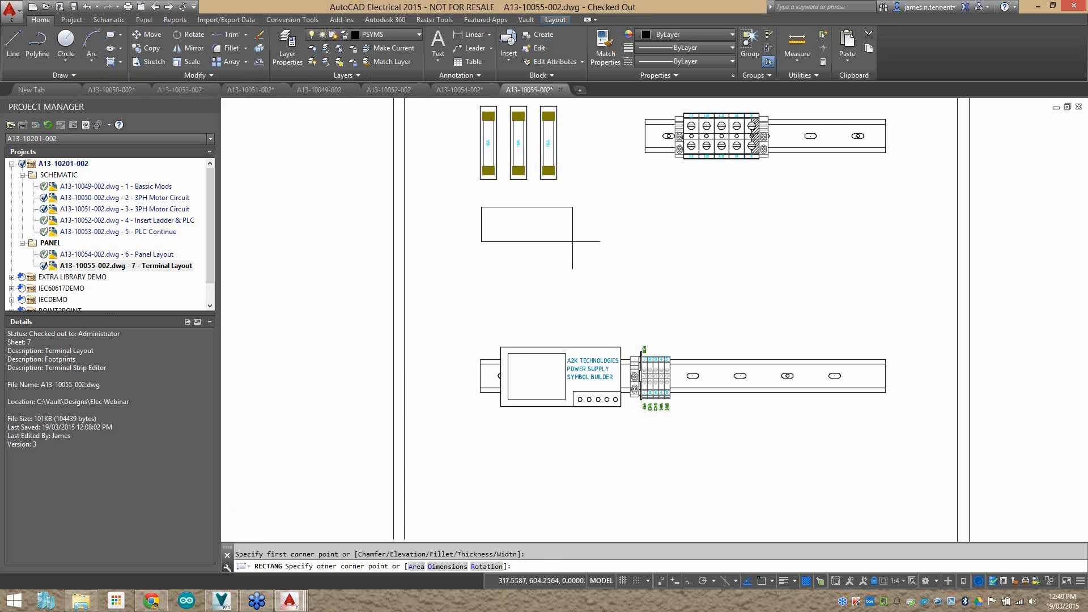
pyautogui.click(885, 302)
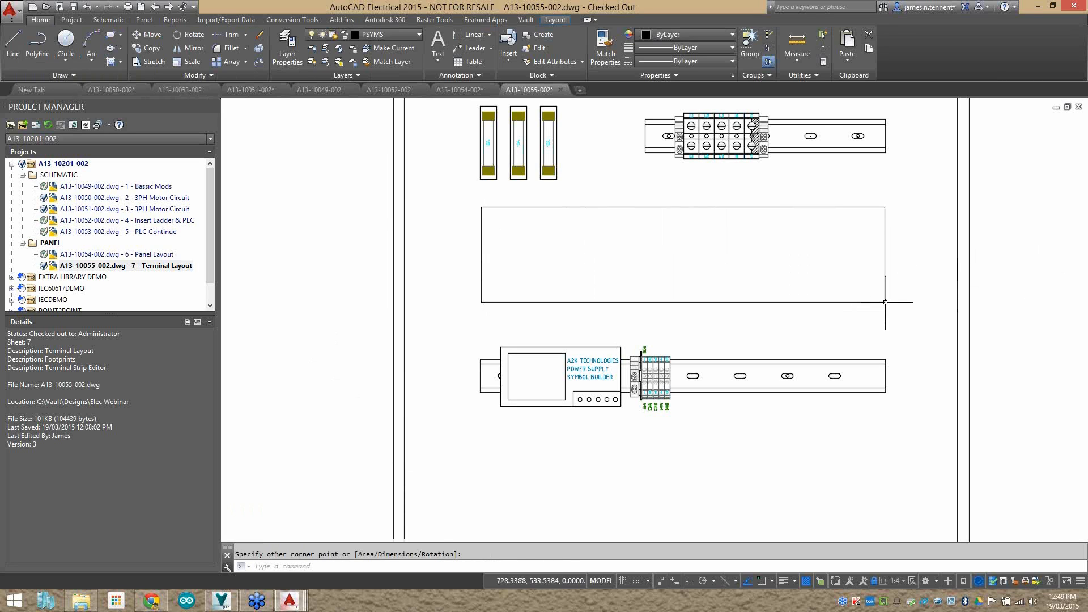
# Delete the rectangle drawn above the power supply's DIN rail.
pyautogui.moveTo(809, 251); pyautogui.dragTo(679, 187, button='middle')
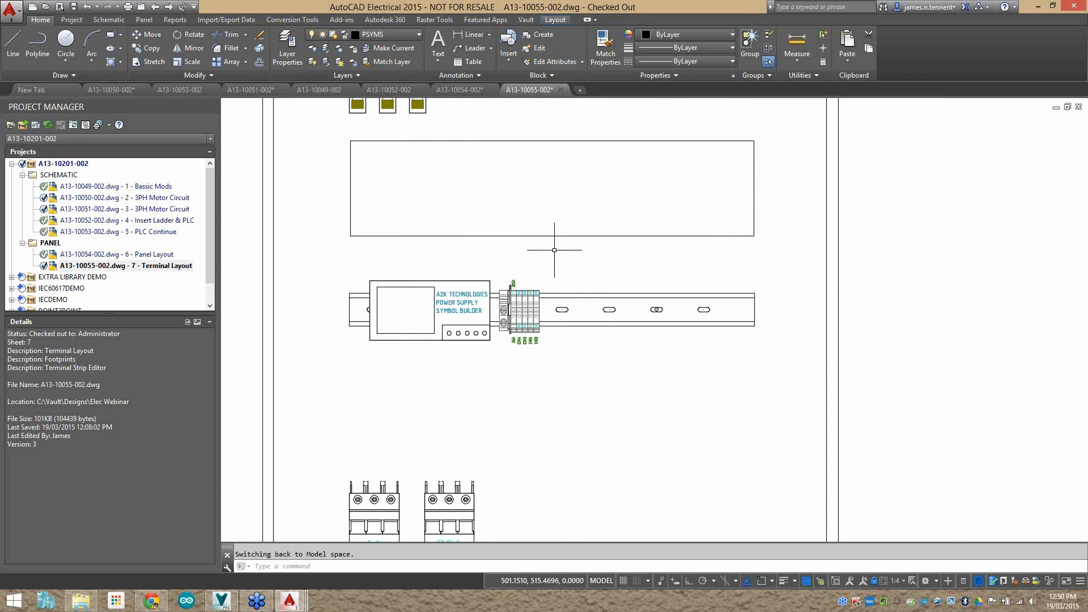
pyautogui.moveTo(405, 383)
pyautogui.mouseDown(button='middle')
pyautogui.moveTo(488, 362)
pyautogui.moveTo(507, 281)
pyautogui.mouseUp(button='middle')
pyautogui.moveTo(497, 324)
pyautogui.mouseDown(button='middle')
pyautogui.moveTo(505, 437)
pyautogui.moveTo(402, 517)
pyautogui.mouseUp(button='middle')
pyautogui.press('Escape')
pyautogui.click(558, 343)
pyautogui.click(493, 301)
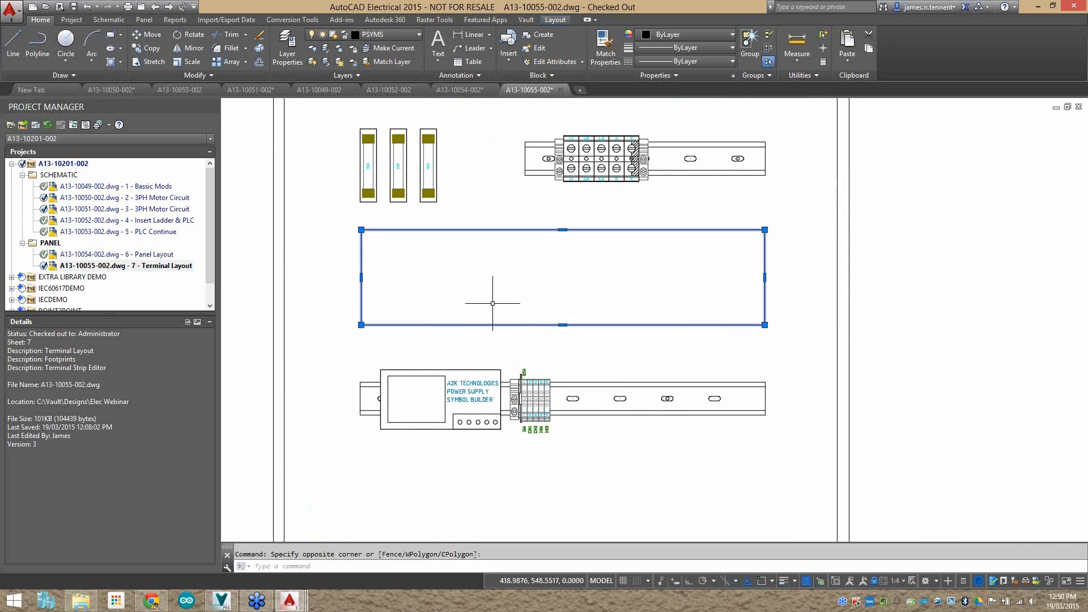
pyautogui.press('Delete')
# Compare the footprints in the Terminal Layout drawing with the components on the Basic Mods schematic, switching between the two drawings.
pyautogui.moveTo(440, 275); pyautogui.dragTo(469, 450, button='middle')
pyautogui.scroll(-2, 503, 304)
pyautogui.scroll(1, 513, 307)
pyautogui.moveTo(513, 307)
pyautogui.mouseDown(button='middle')
pyautogui.moveTo(510, 262)
pyautogui.moveTo(532, 200)
pyautogui.mouseUp(button='middle')
pyautogui.scroll(-1, 523, 242)
pyautogui.moveTo(483, 376); pyautogui.dragTo(502, 312, button='middle')
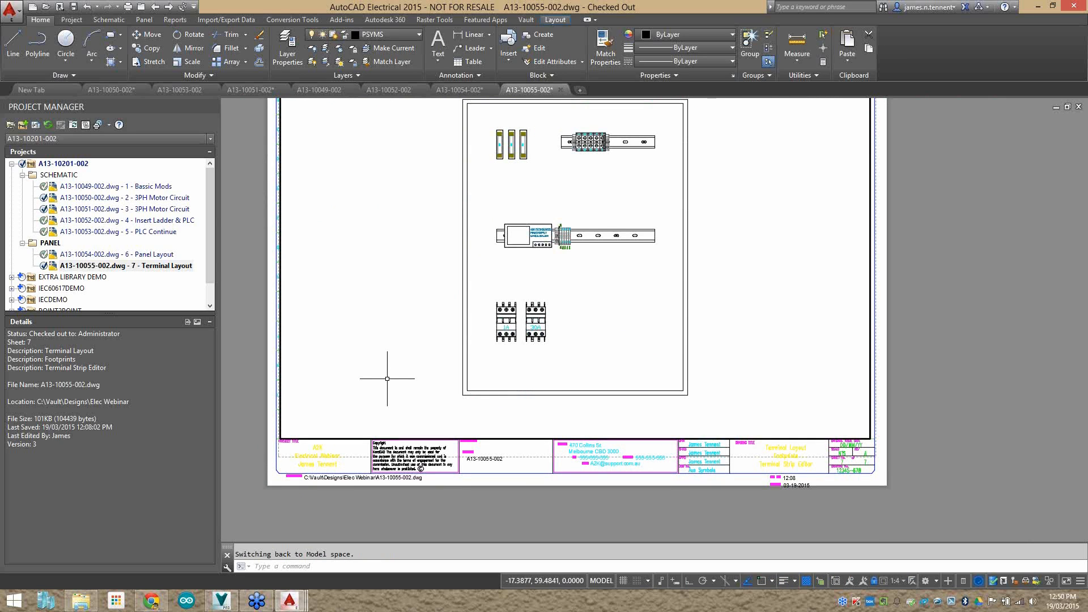
pyautogui.doubleClick(138, 187)
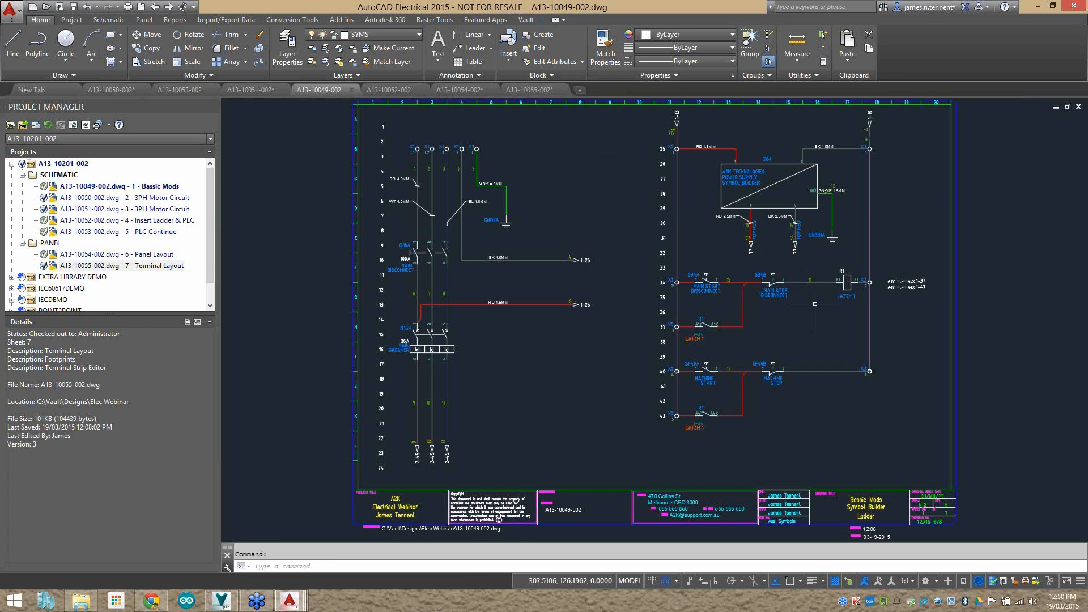
pyautogui.moveTo(637, 294); pyautogui.dragTo(631, 288, button='middle')
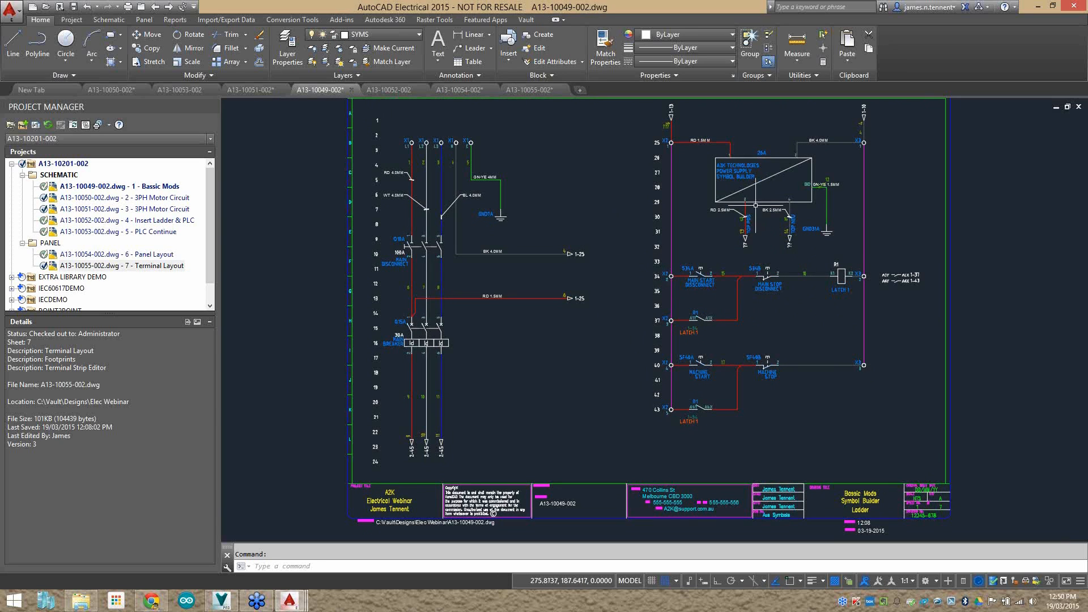
pyautogui.doubleClick(106, 267)
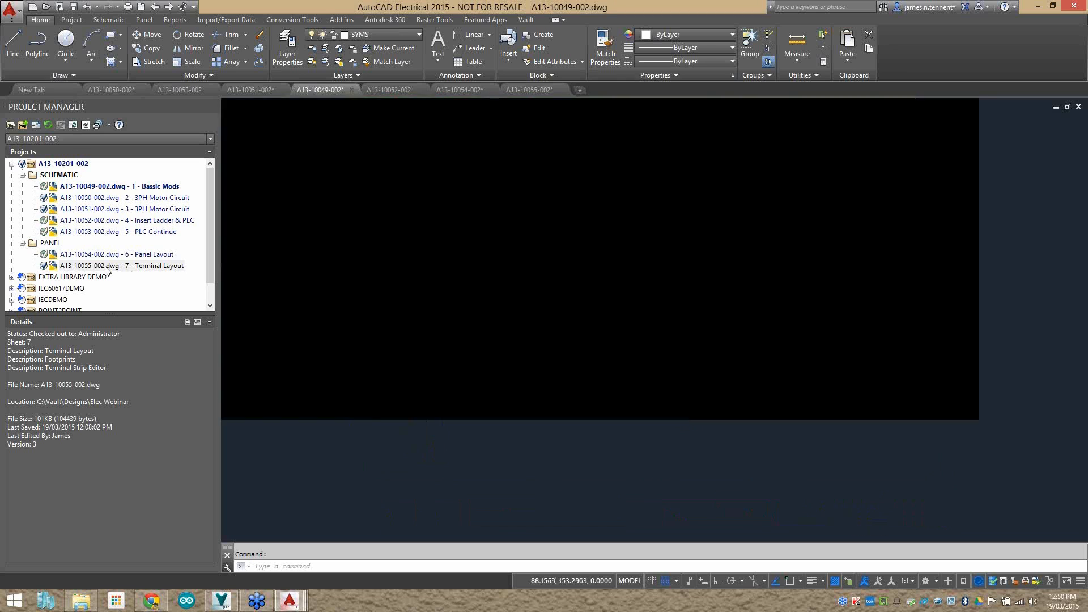
pyautogui.moveTo(586, 344); pyautogui.dragTo(615, 395, button='middle')
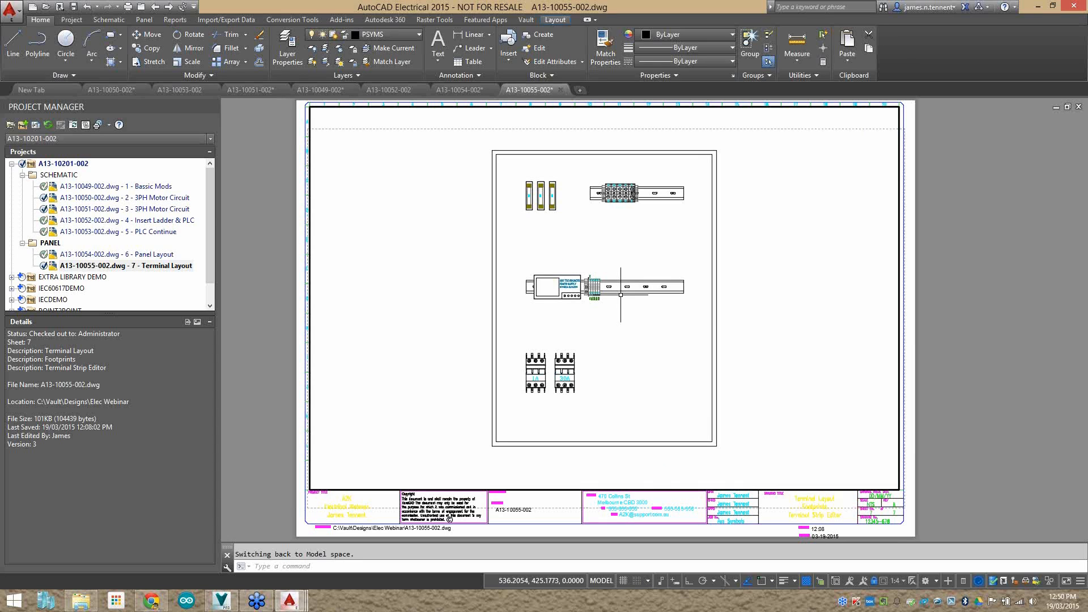
pyautogui.doubleClick(138, 188)
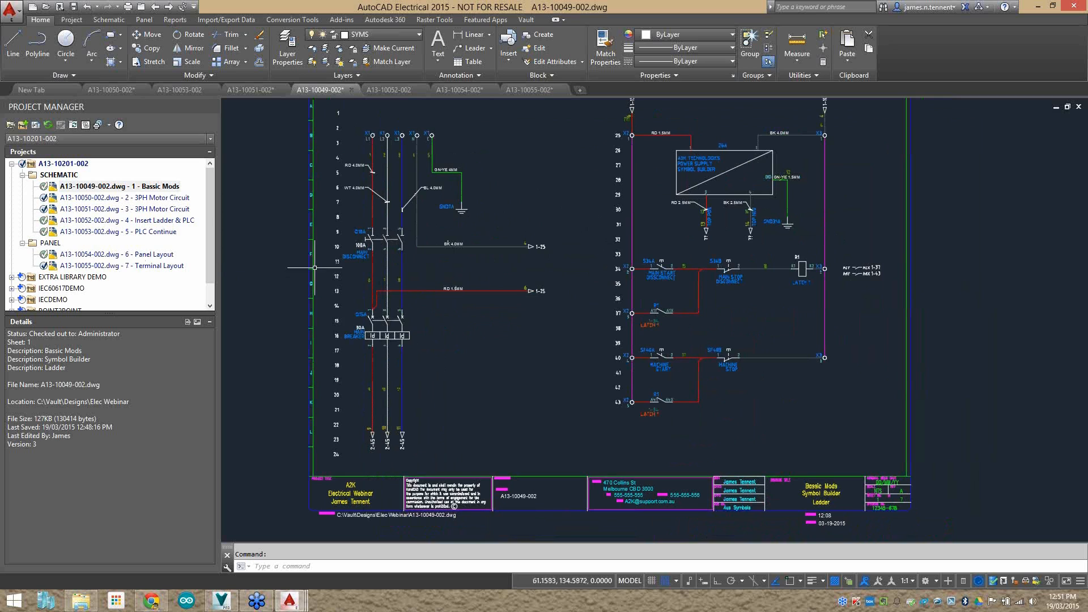
# Bring up the automatic report selection from the Panel Layout drawing and look through the schematic report types down to Wire Label.
pyautogui.doubleClick(100, 256)
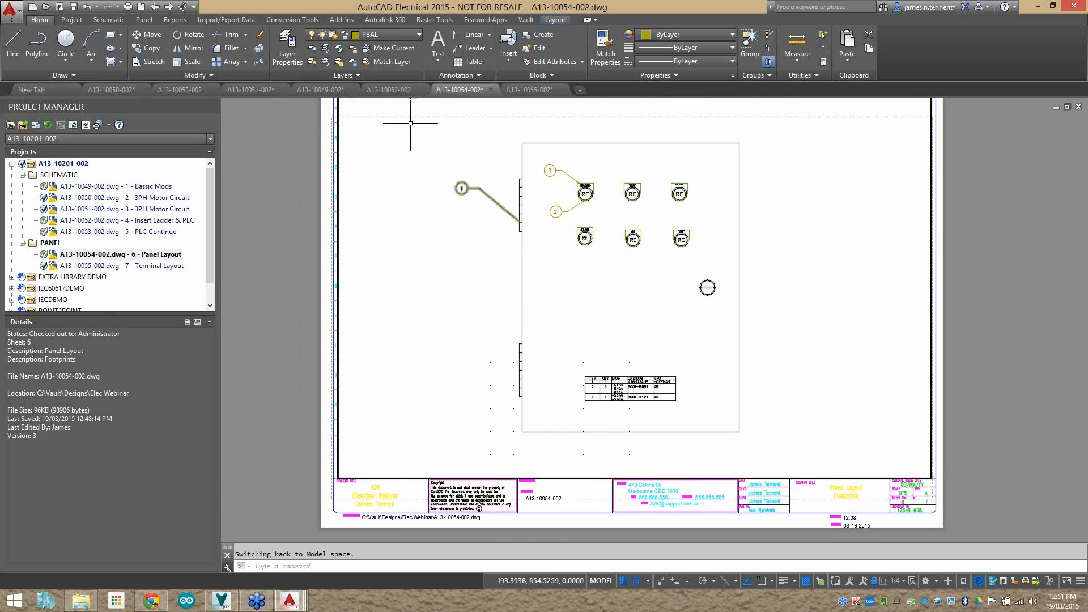
pyautogui.click(175, 21)
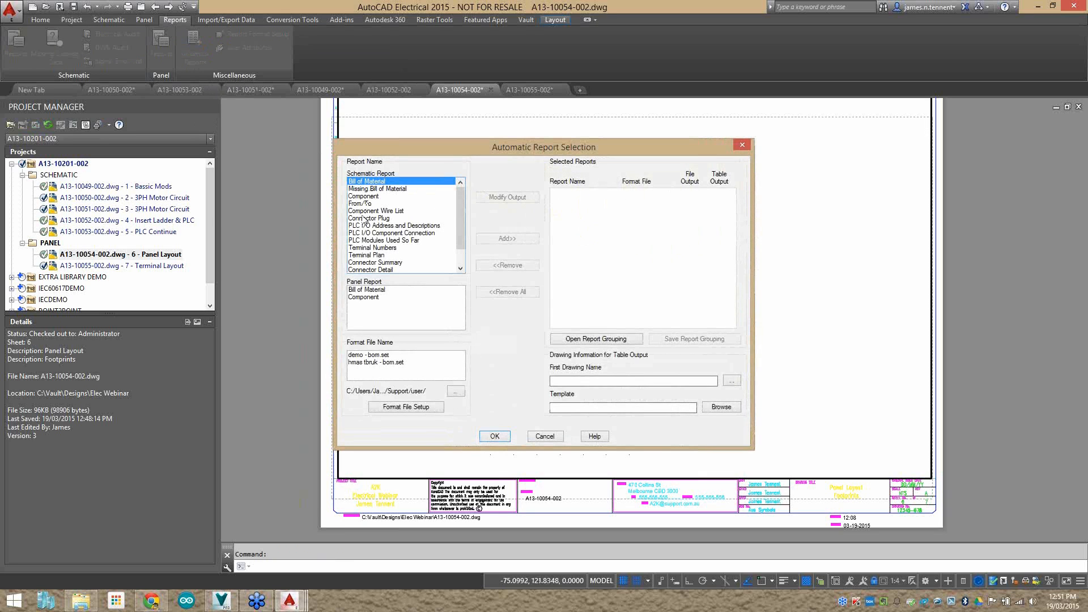
pyautogui.click(365, 219)
pyautogui.scroll(-1, 384, 243)
pyautogui.click(380, 204)
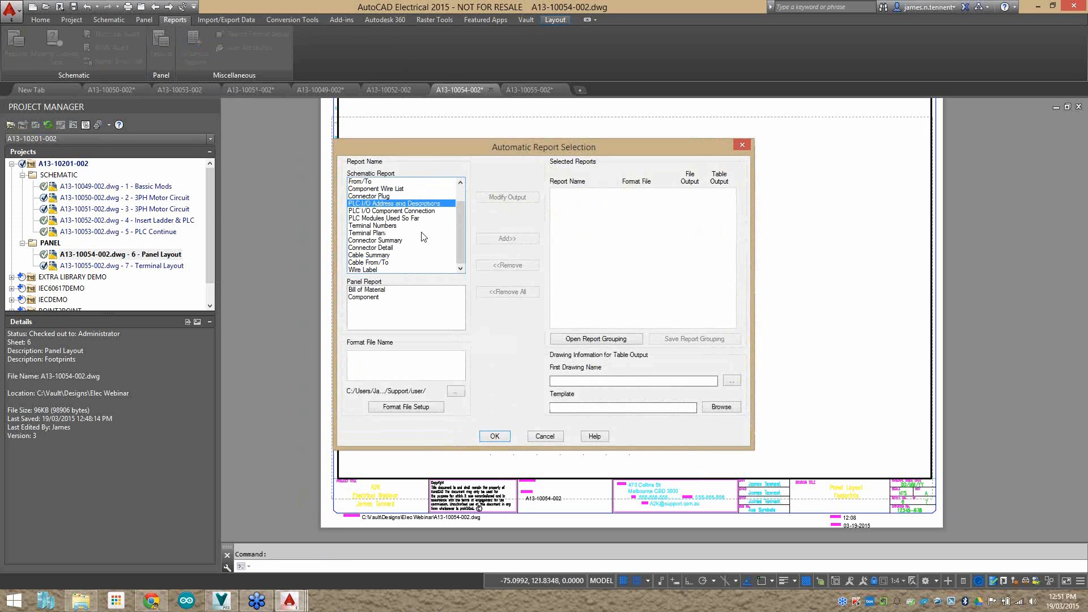
pyautogui.click(365, 256)
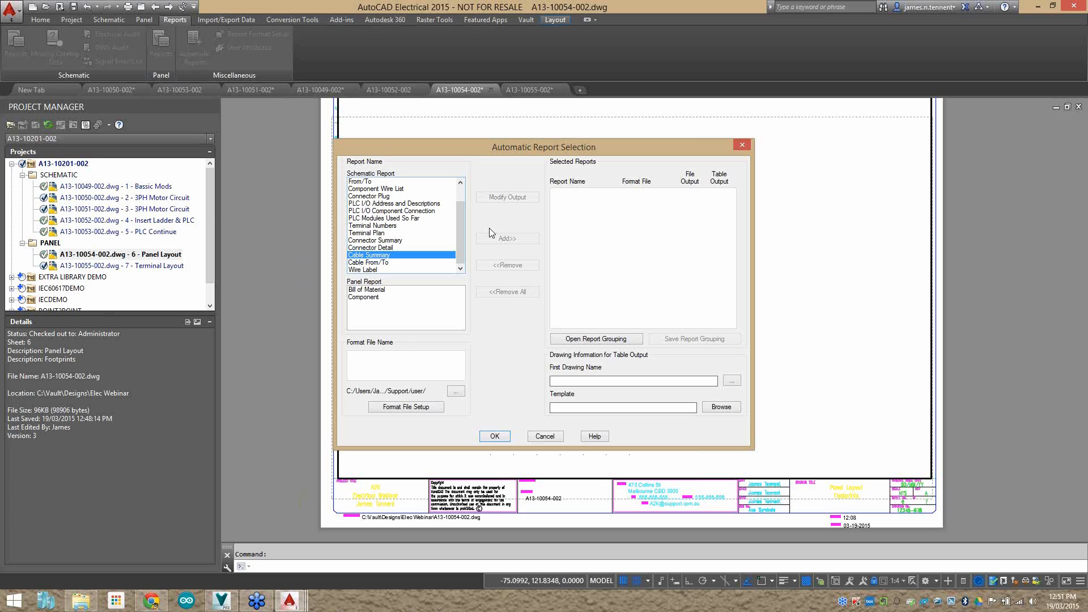
pyautogui.click(379, 269)
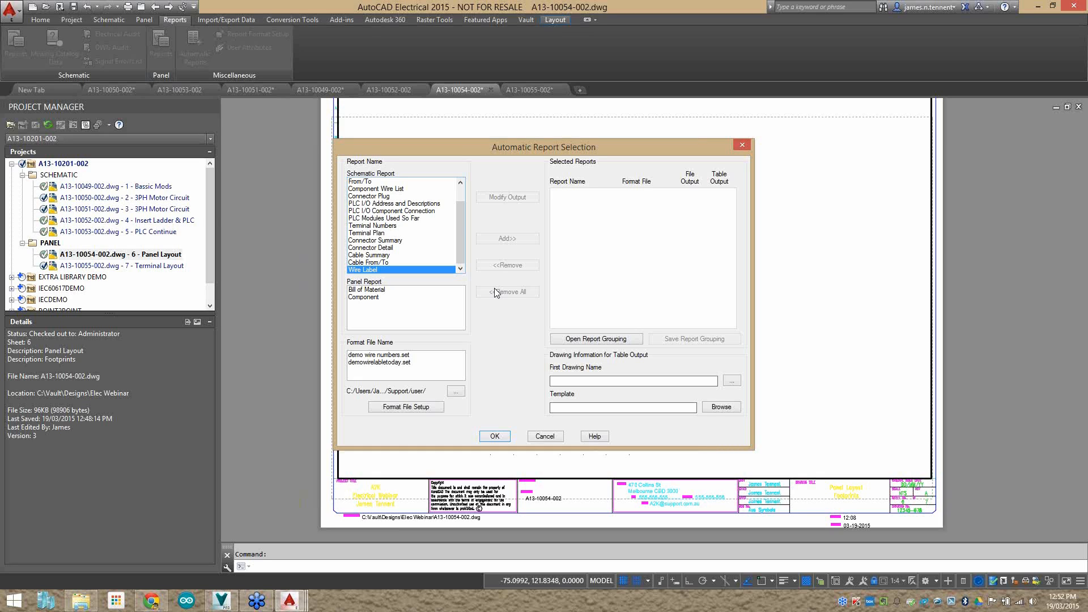
# Add the schematic Bill of Material report with the demo - bom.set format to the selected reports.
pyautogui.moveTo(459, 207); pyautogui.dragTo(452, 184)
pyautogui.click(378, 182)
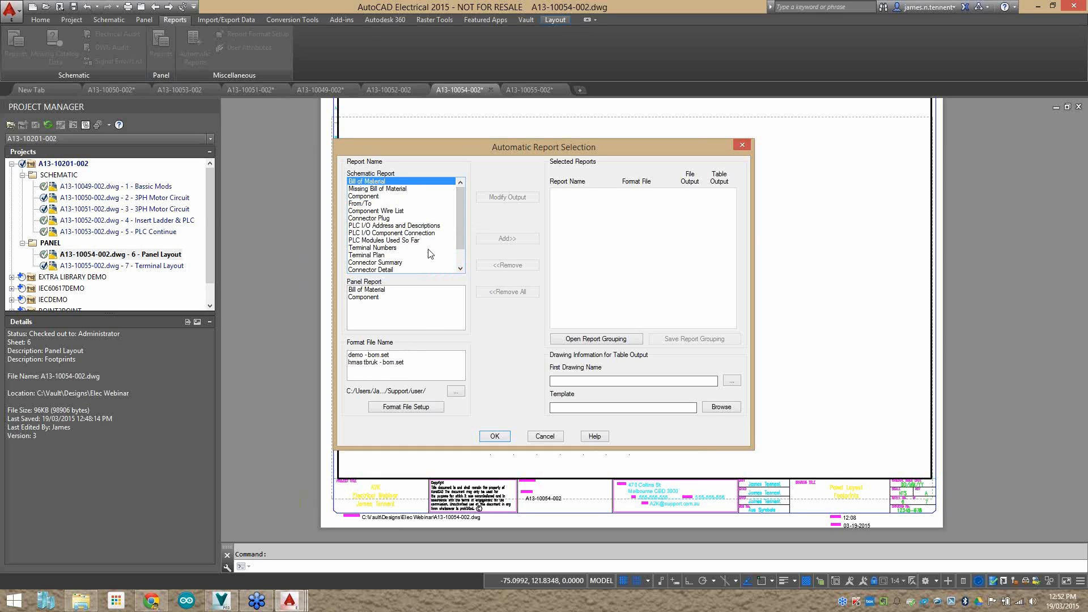
pyautogui.click(374, 356)
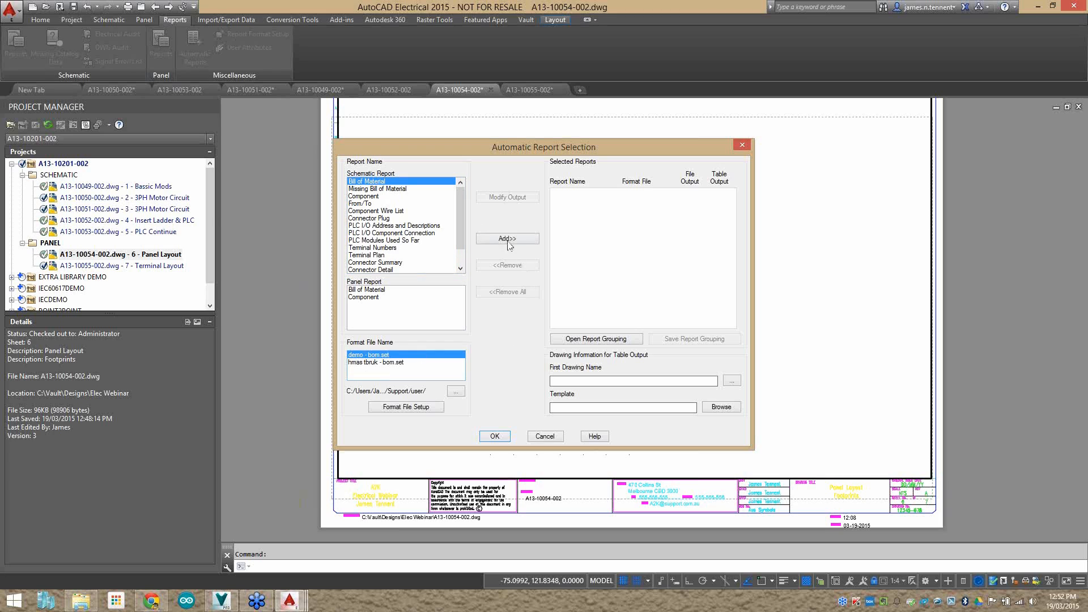
pyautogui.click(506, 238)
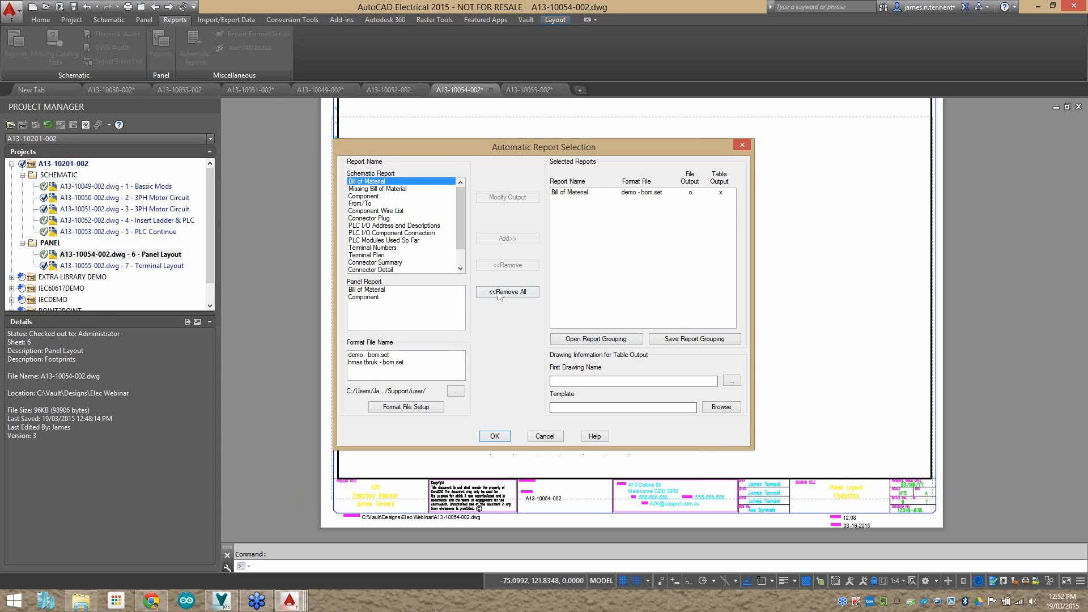
# Add the schematic From/To report with the demo from-to.set format to the selected reports.
pyautogui.click(363, 203)
pyautogui.click(370, 355)
pyautogui.click(507, 238)
# Set the table output template to Electrical Template (Paper Space).dwt and the first drawing name to 0001.
pyautogui.click(730, 383)
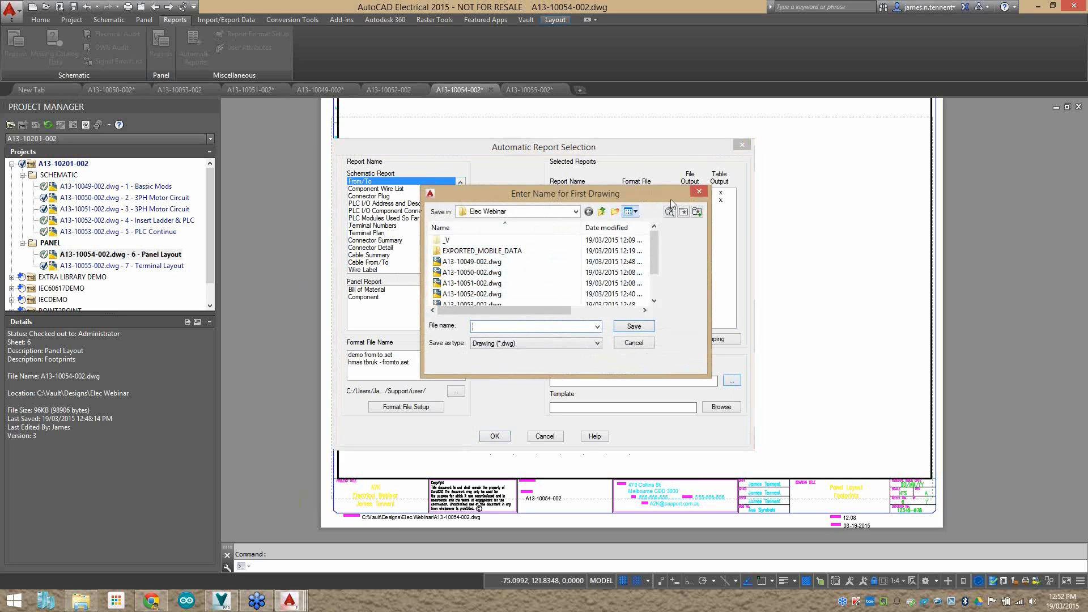
pyautogui.click(699, 191)
pyautogui.click(721, 406)
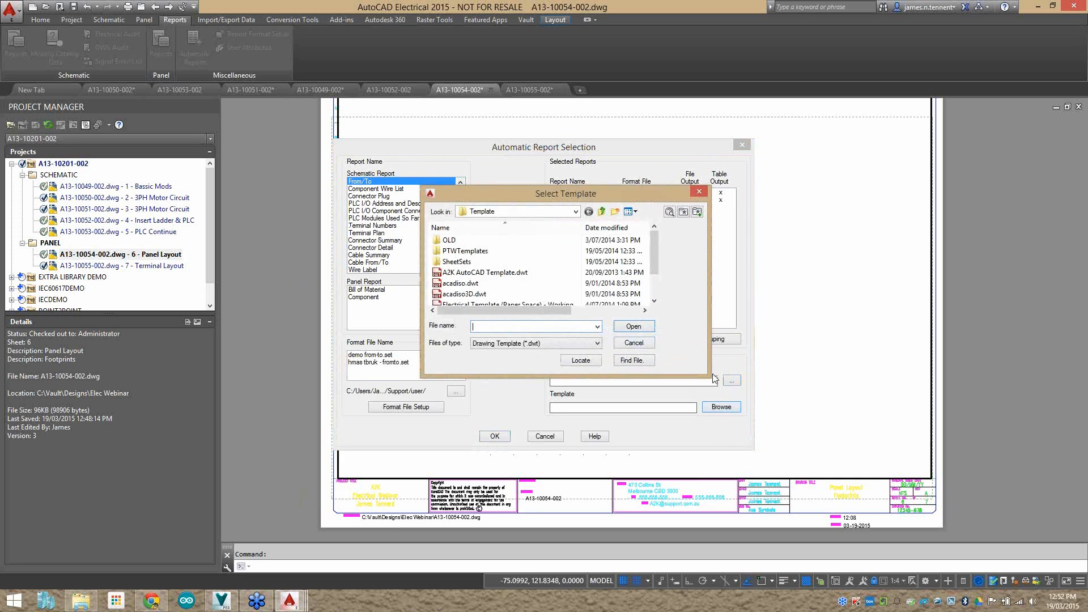
pyautogui.moveTo(656, 267); pyautogui.dragTo(660, 286)
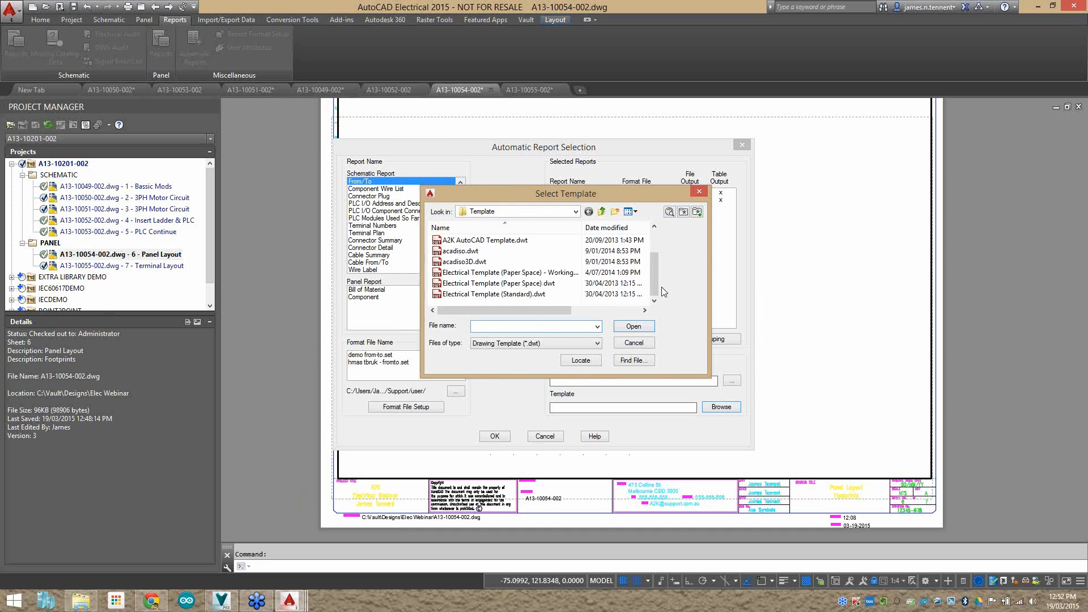
pyautogui.click(521, 283)
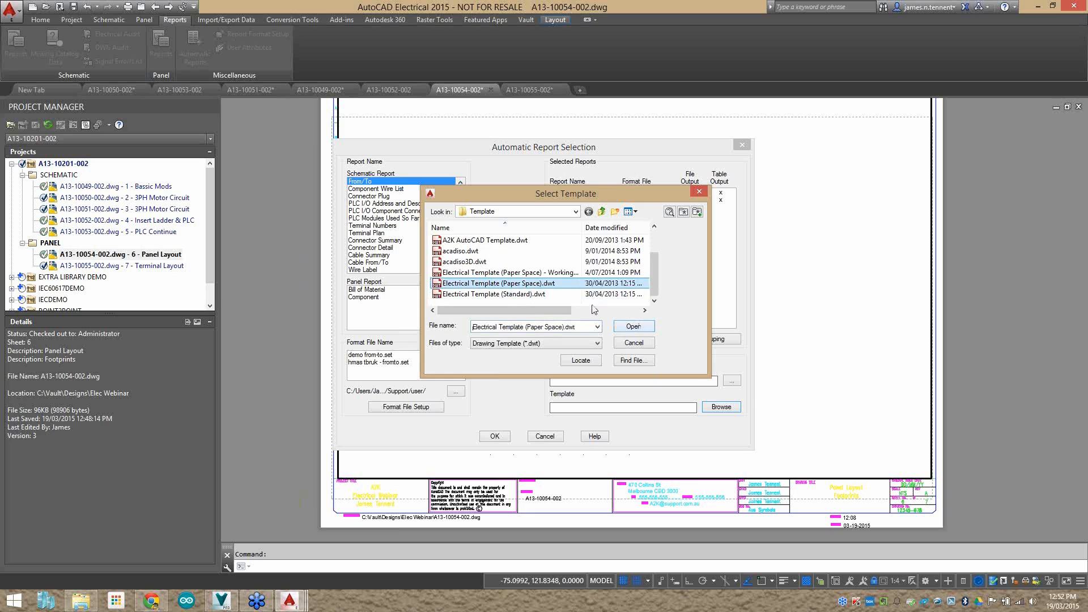
pyautogui.click(637, 327)
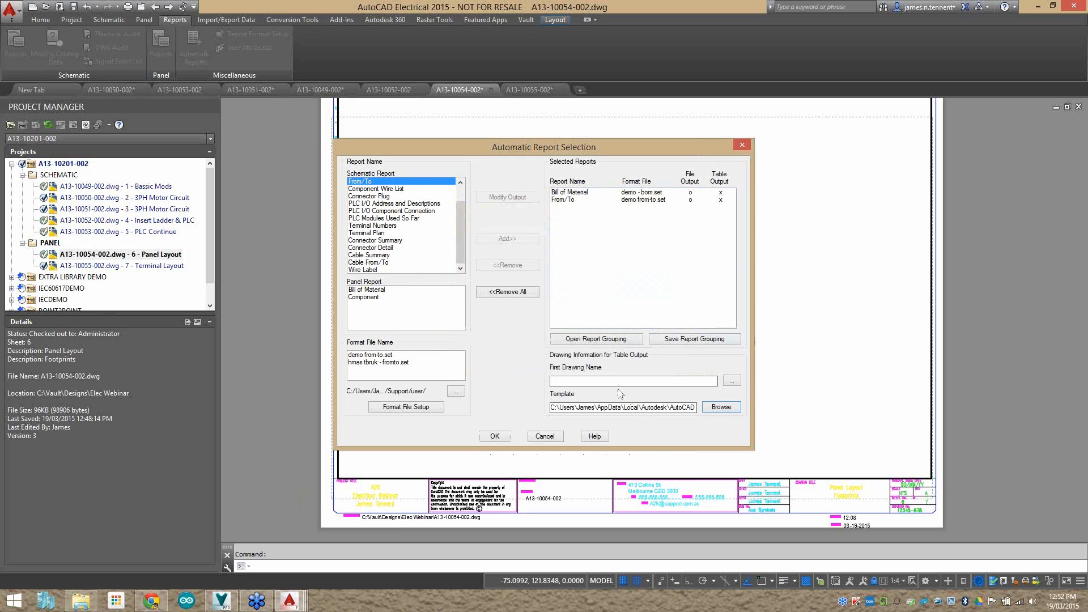
pyautogui.write('0001')
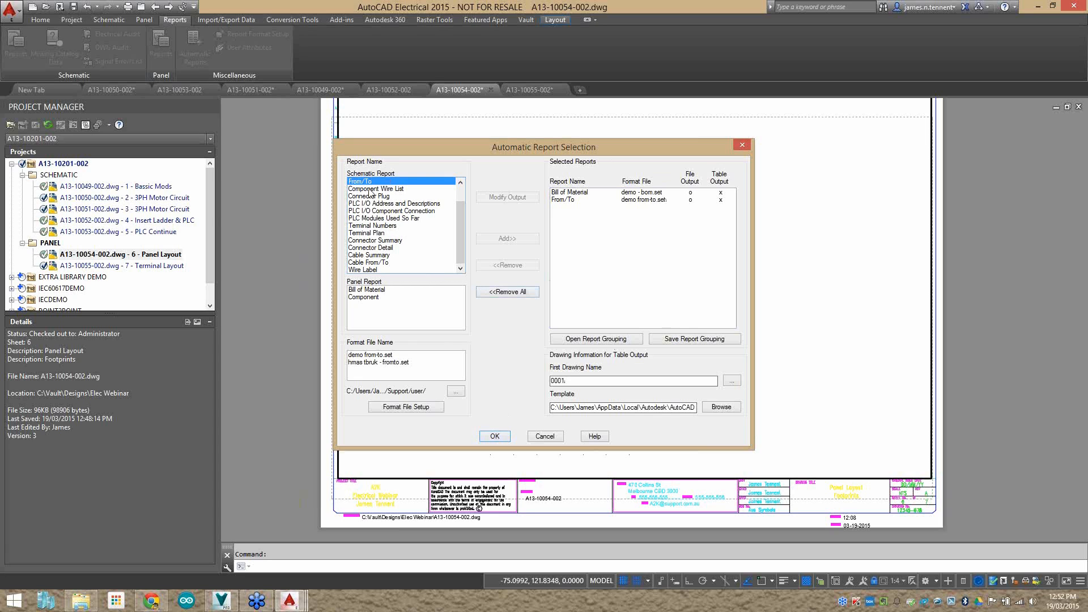
# Review the two selected reports and check the format files available for the Component and PLC I/O Address and Descriptions reports.
pyautogui.click(558, 194)
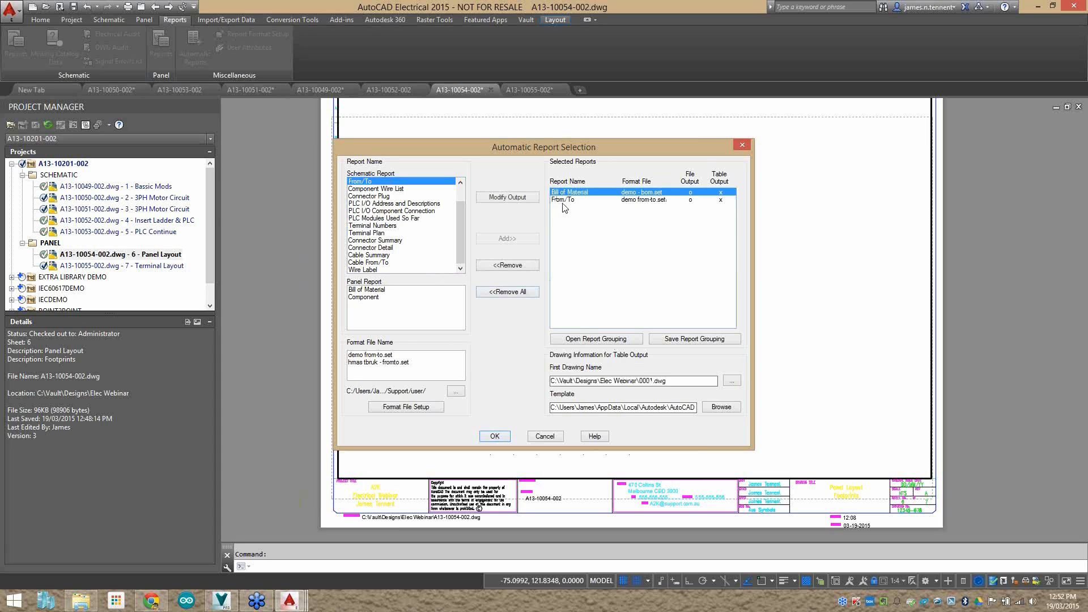
pyautogui.click(563, 200)
pyautogui.moveTo(461, 224); pyautogui.dragTo(460, 188)
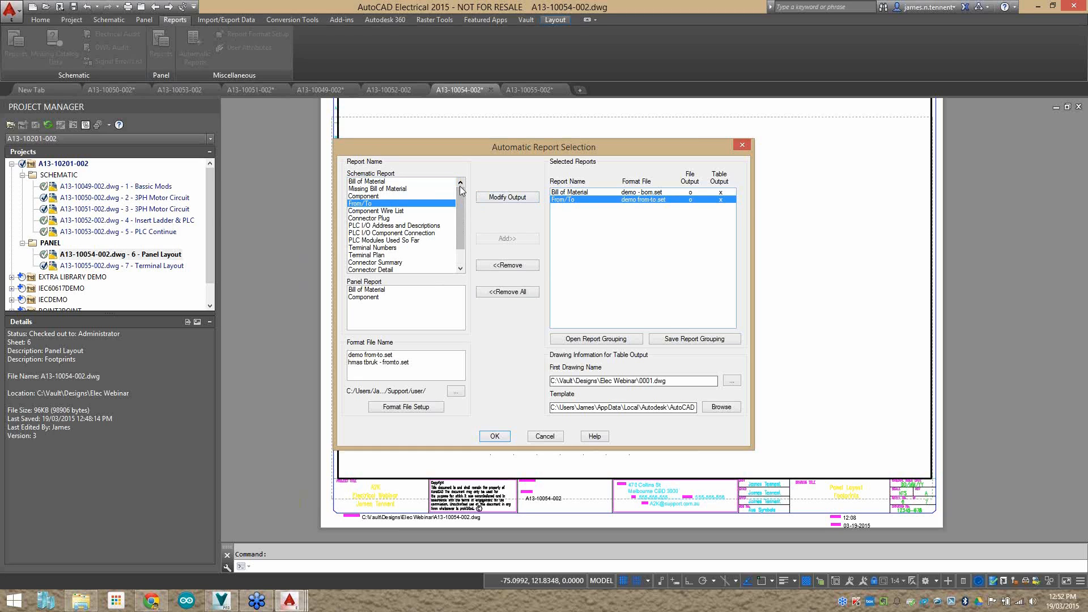
pyautogui.click(377, 196)
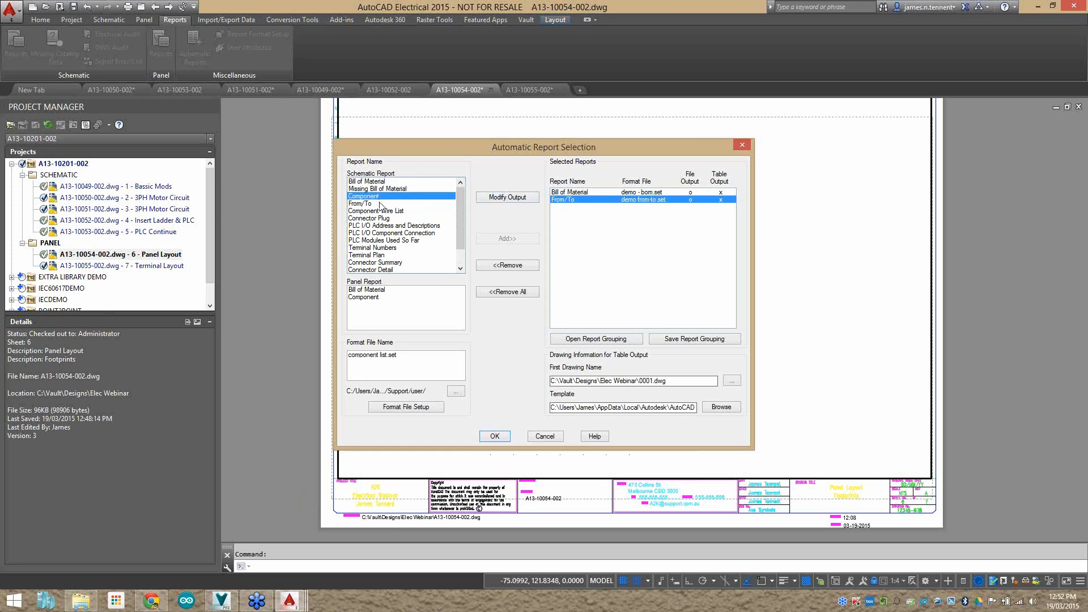
pyautogui.click(365, 226)
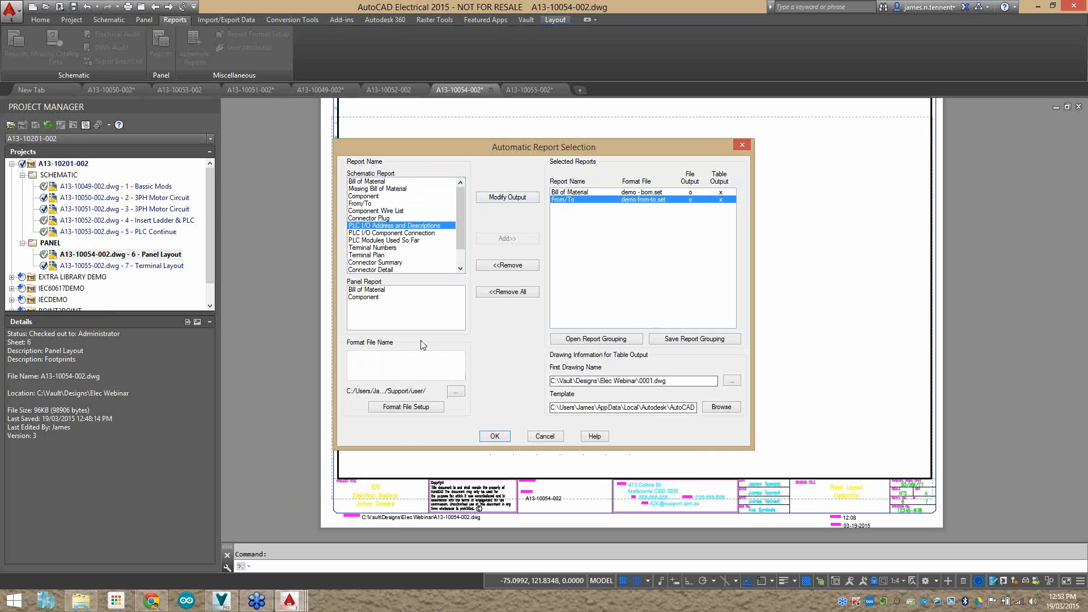
pyautogui.click(589, 192)
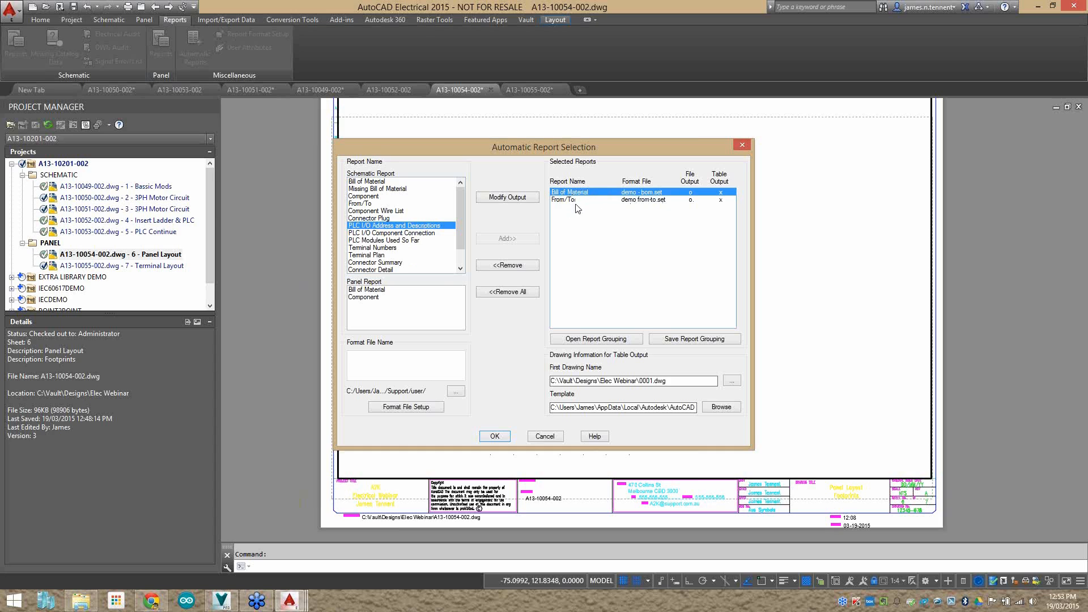
# Examine the table generation settings in the Bill of Material format file setup, including section placement and rows per section, and close without changes.
pyautogui.click(368, 181)
pyautogui.click(374, 354)
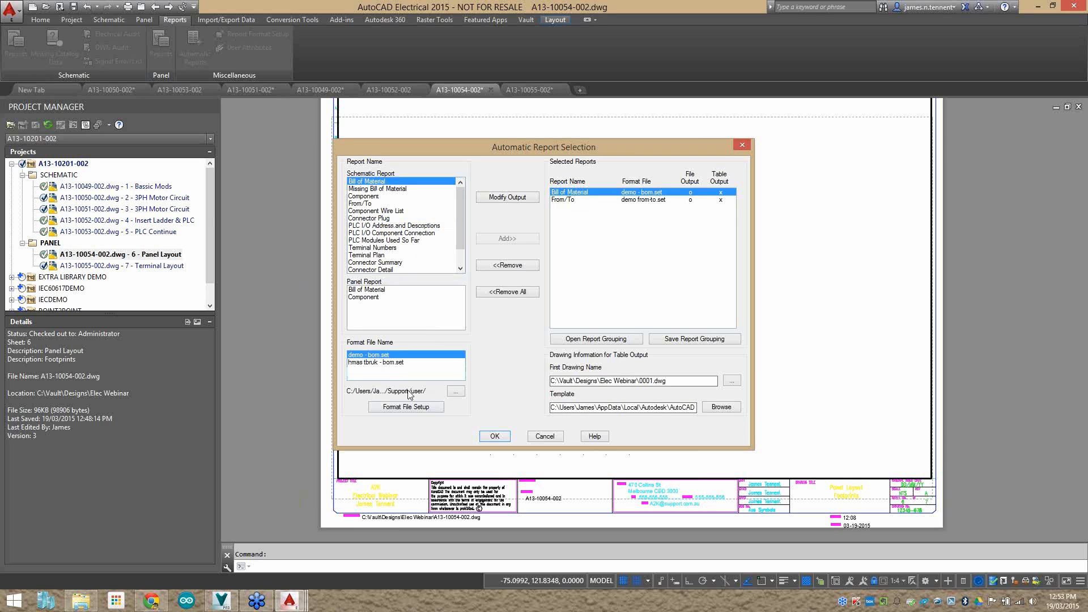
pyautogui.click(418, 408)
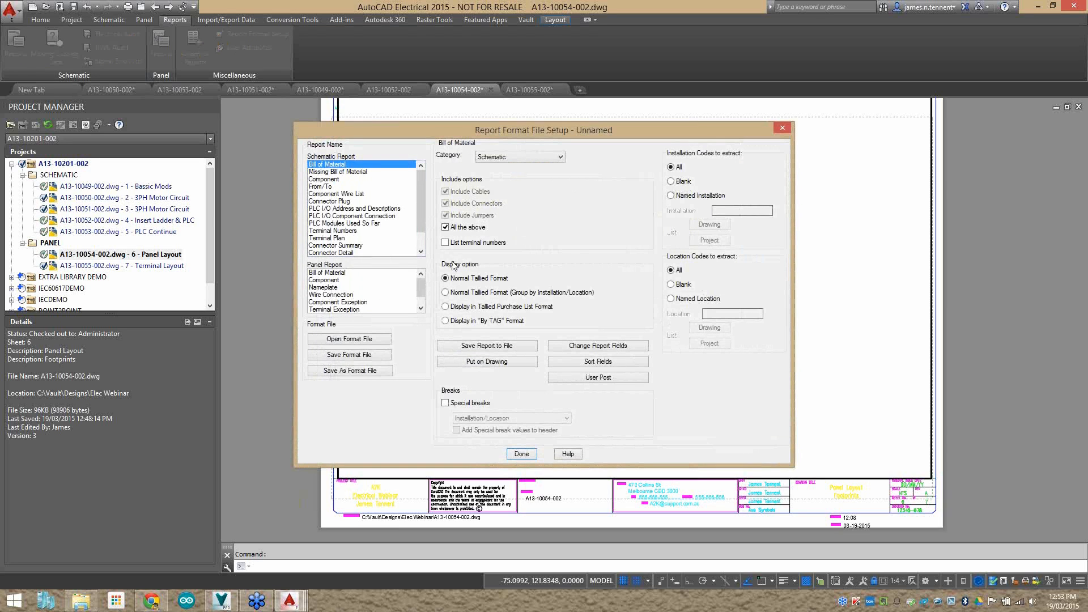
pyautogui.click(480, 362)
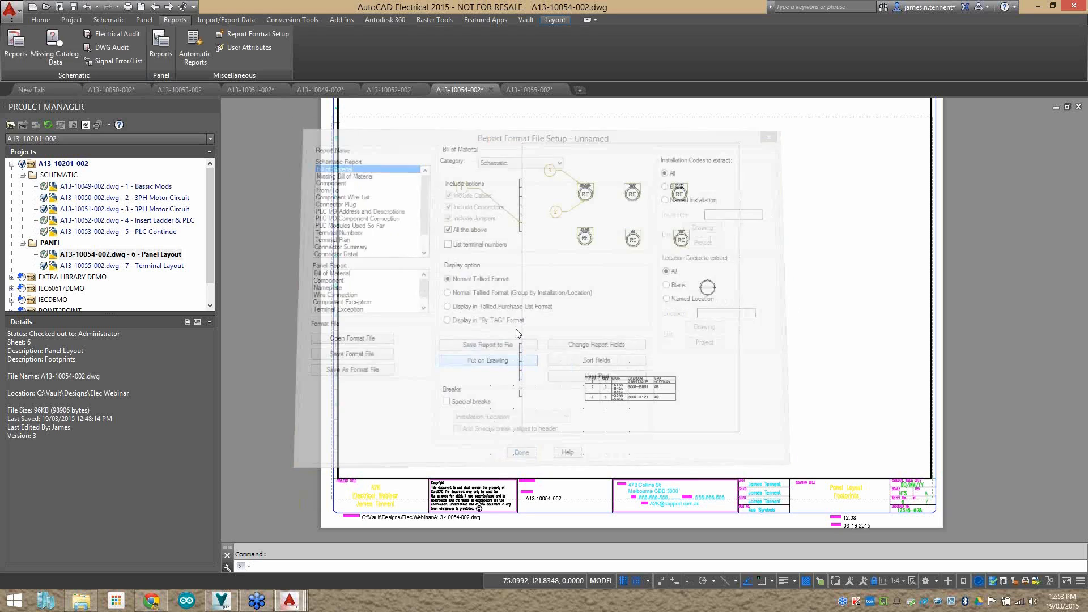
pyautogui.click(664, 208)
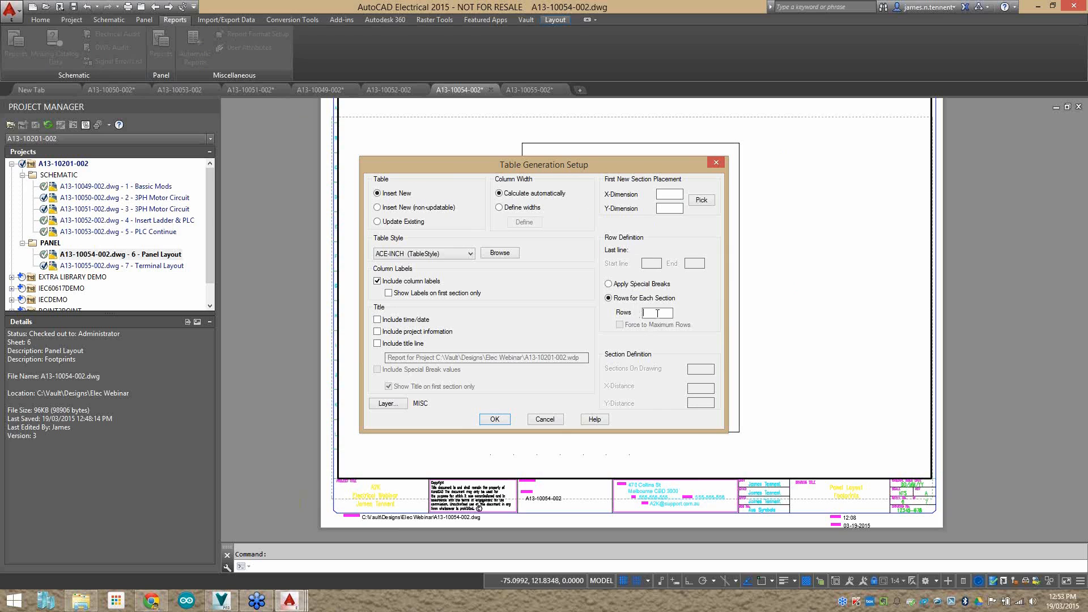
pyautogui.moveTo(563, 165); pyautogui.dragTo(608, 312)
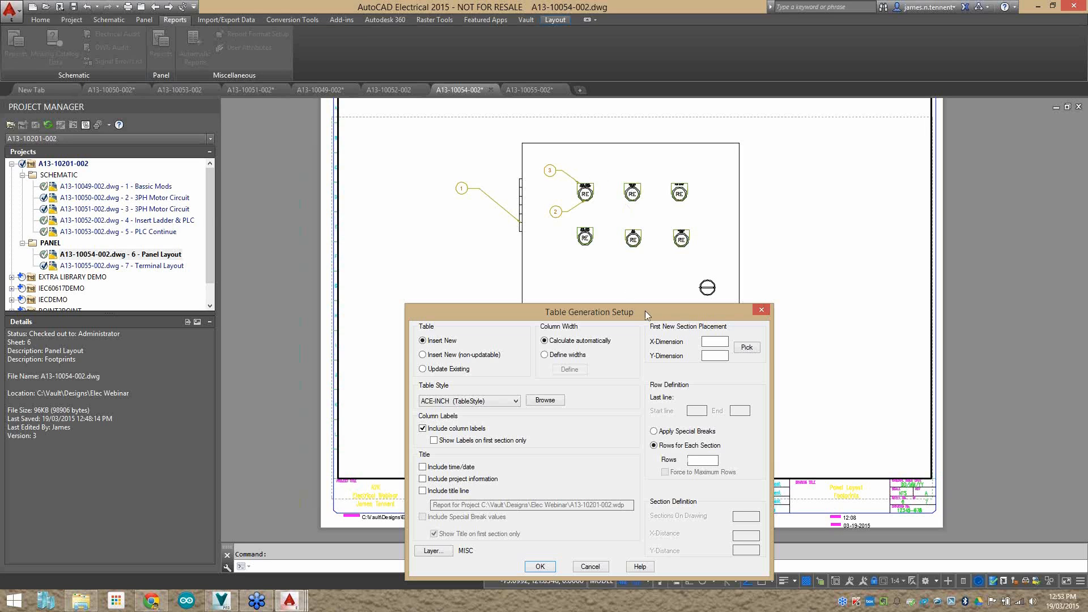
pyautogui.moveTo(648, 306); pyautogui.dragTo(579, 196)
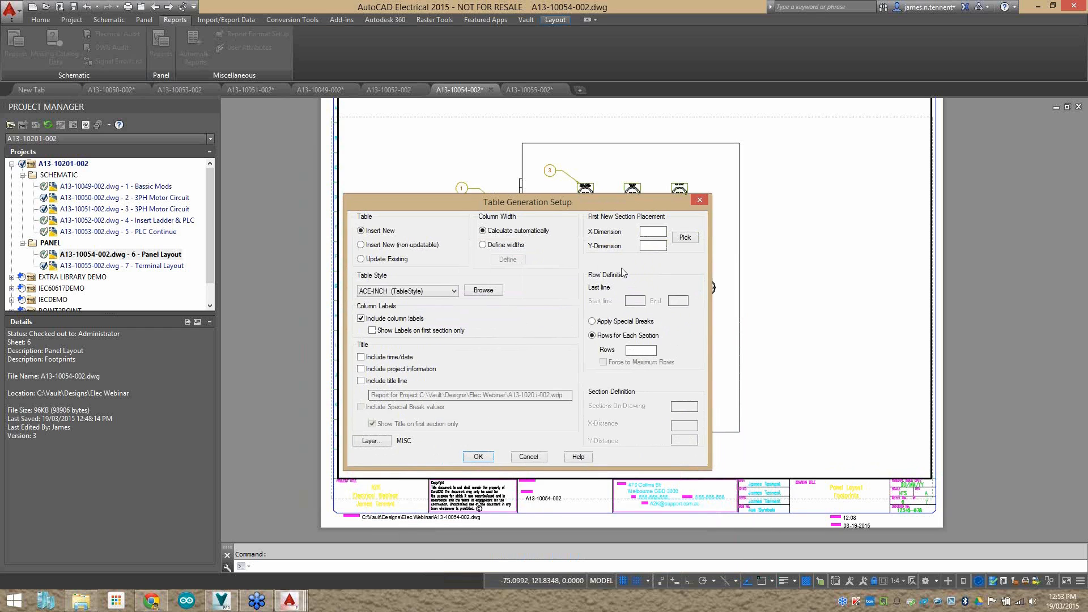
pyautogui.moveTo(580, 196)
pyautogui.mouseDown()
pyautogui.moveTo(604, 455)
pyautogui.moveTo(603, 410)
pyautogui.moveTo(555, 333)
pyautogui.moveTo(524, 239)
pyautogui.mouseUp()
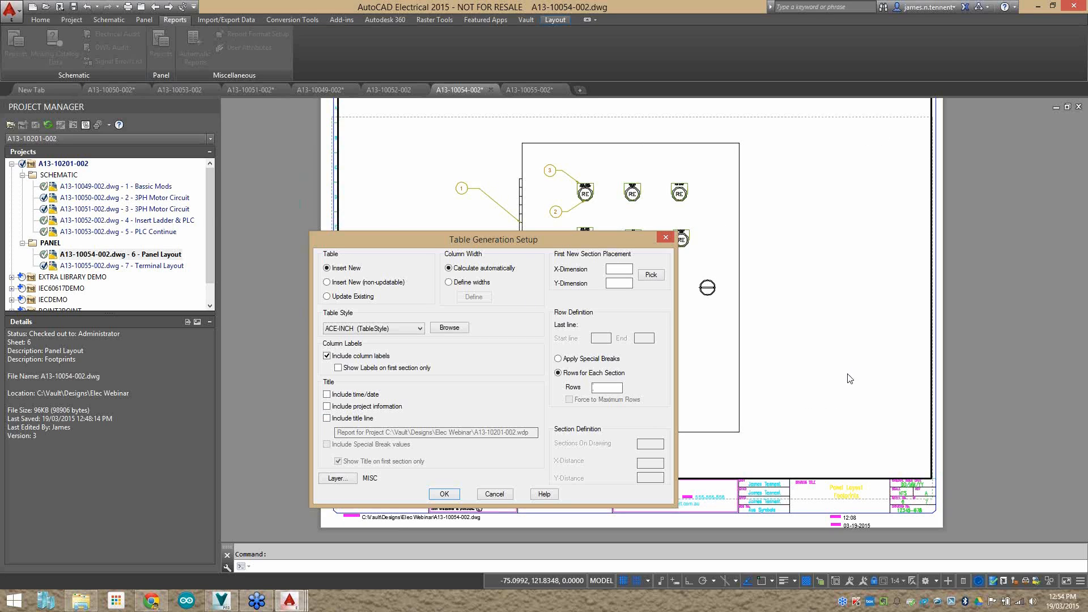
pyautogui.click(617, 390)
pyautogui.click(667, 238)
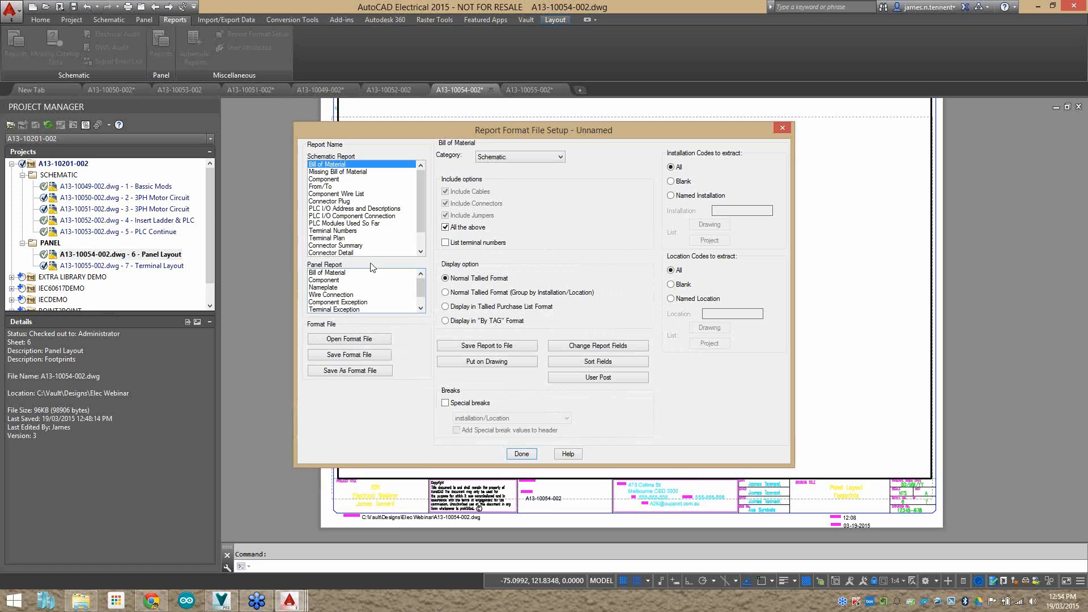
pyautogui.click(523, 453)
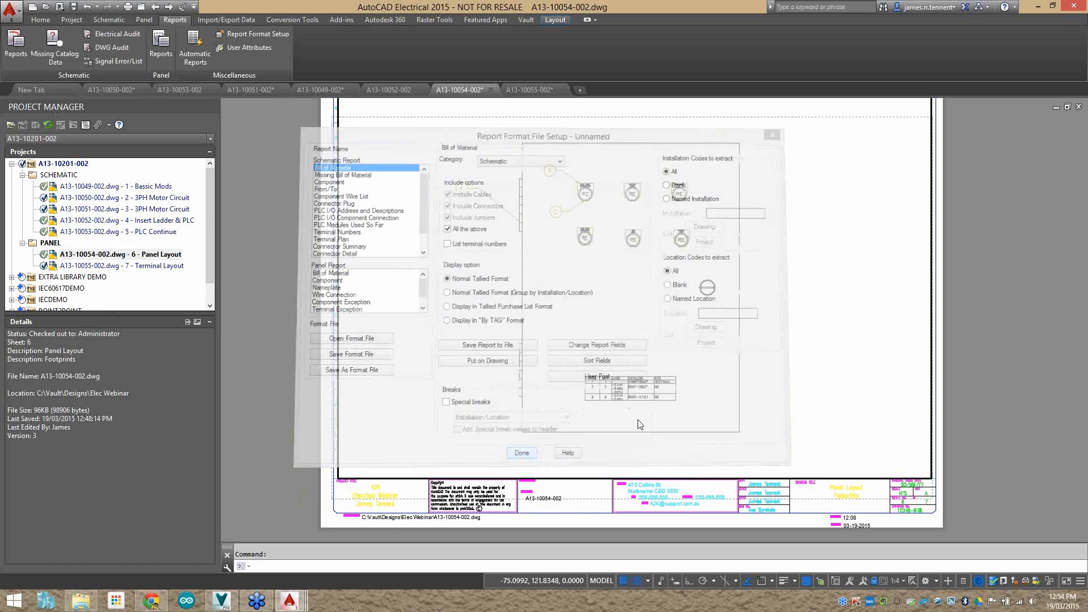
# Return to the automatic report selection and generate the Bill of Material and From/To reports, saving the current drawing when asked.
pyautogui.click(193, 51)
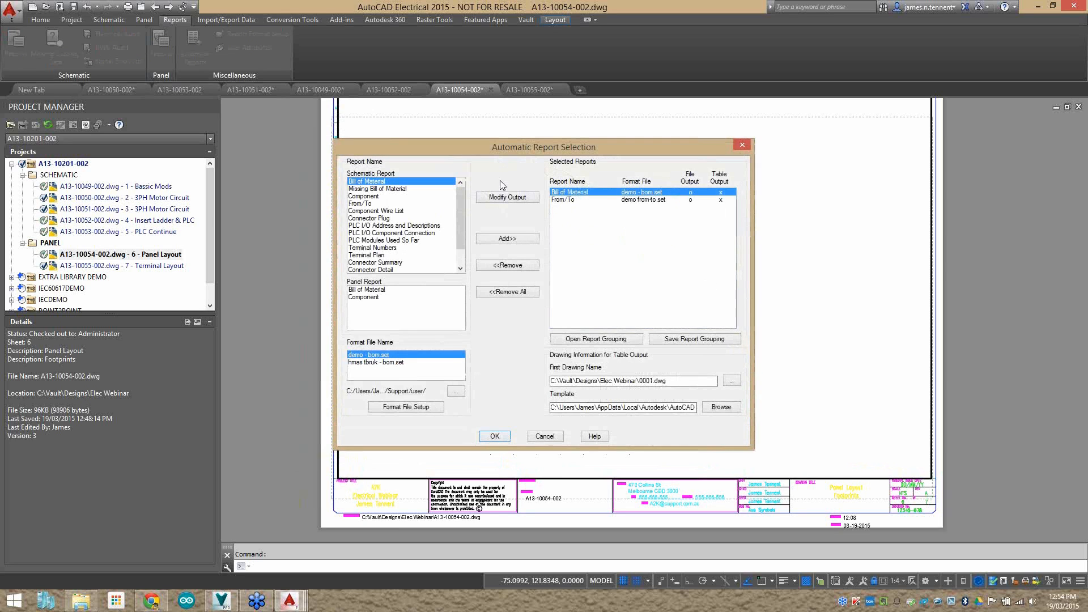
pyautogui.click(562, 202)
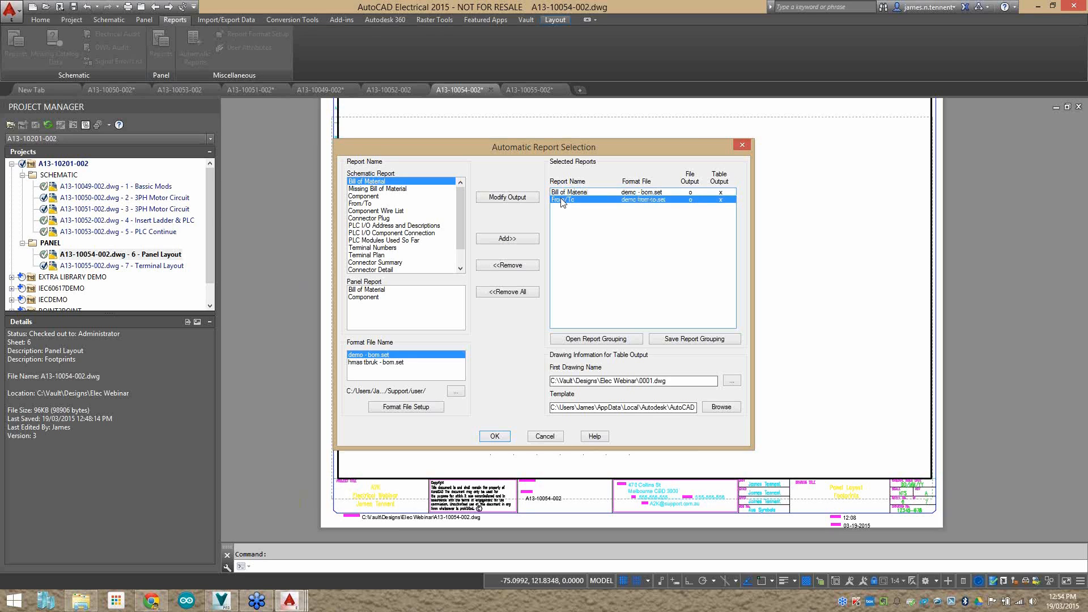
pyautogui.moveTo(682, 381); pyautogui.dragTo(637, 381)
pyautogui.moveTo(668, 380); pyautogui.dragTo(642, 380)
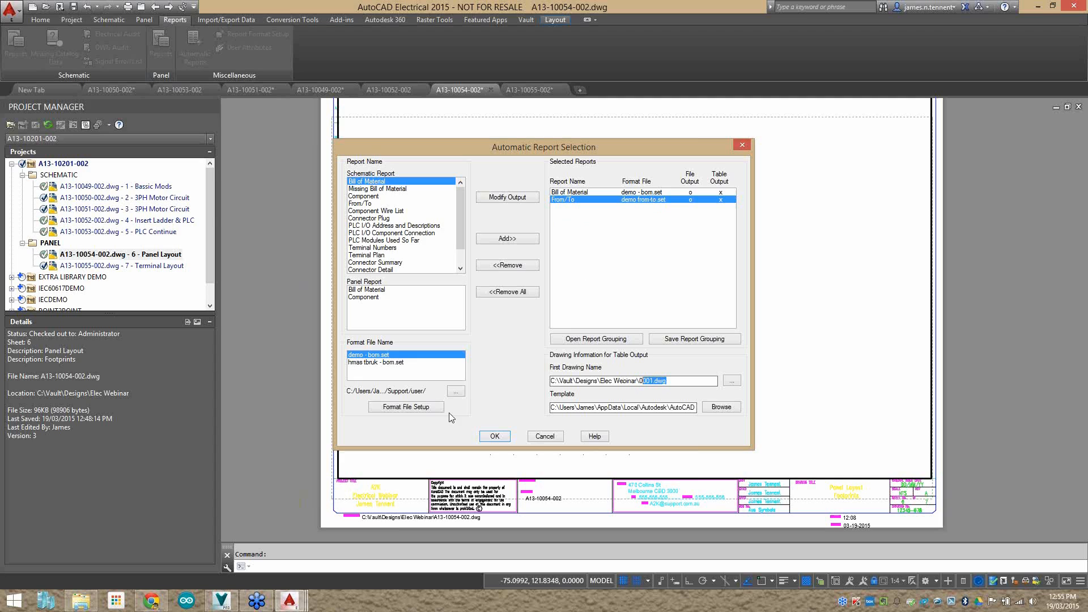
pyautogui.click(579, 193)
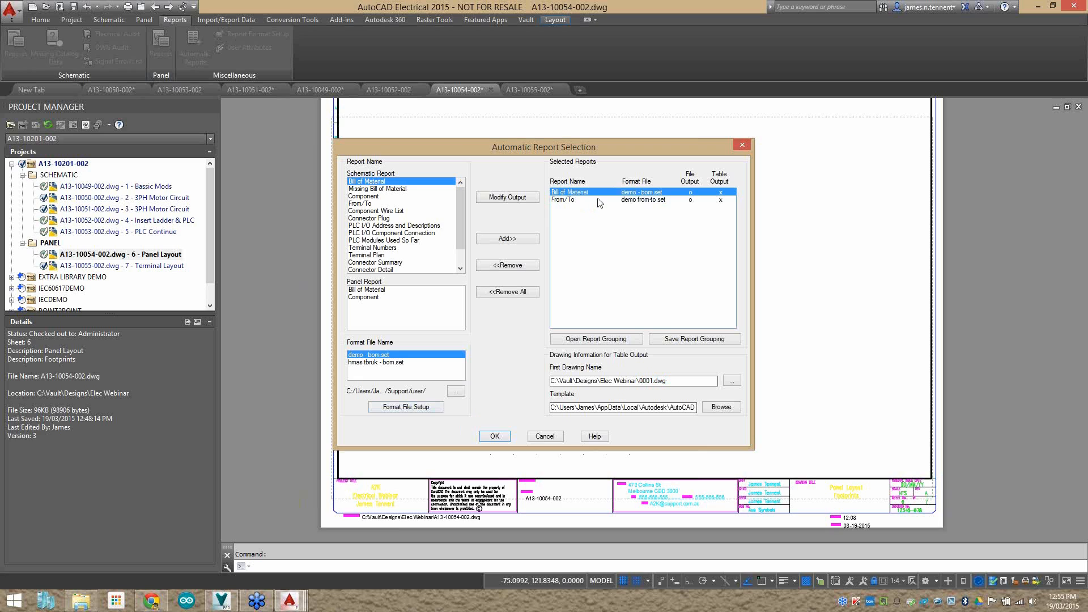
pyautogui.click(556, 200)
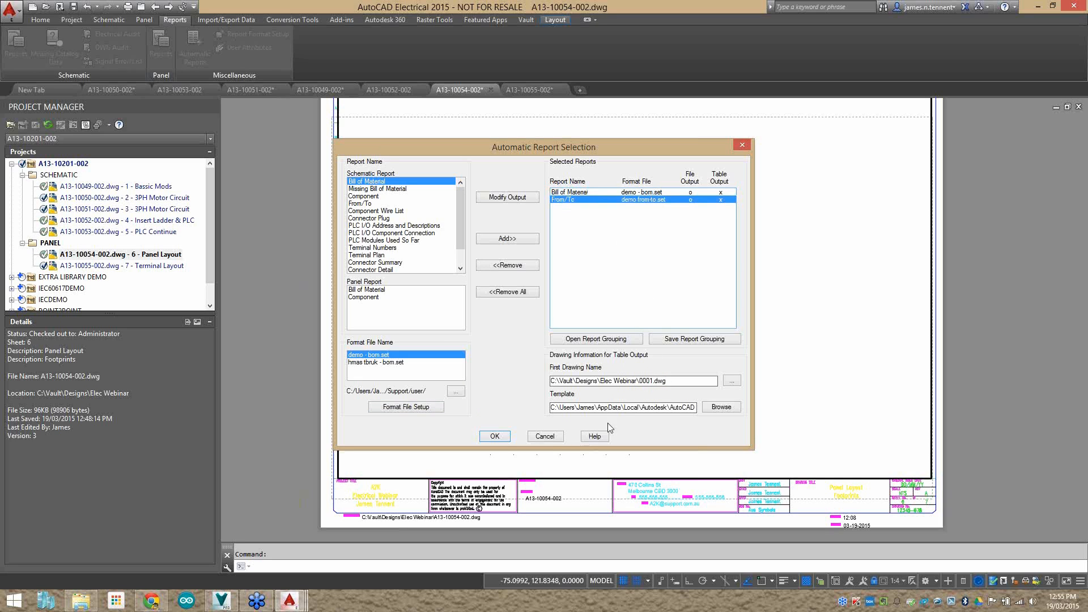
pyautogui.click(495, 436)
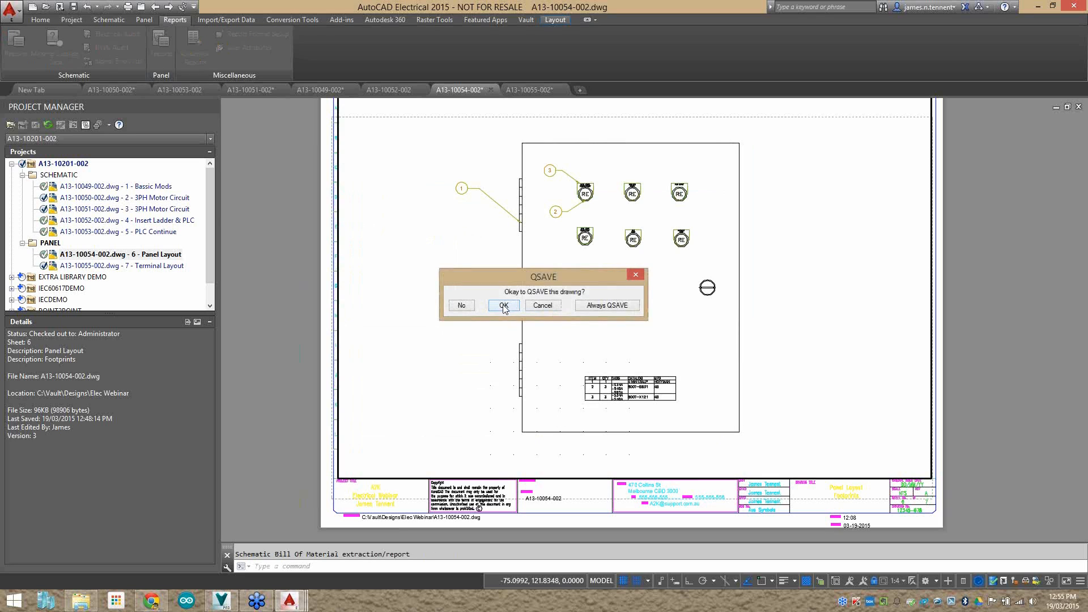
pyautogui.click(503, 306)
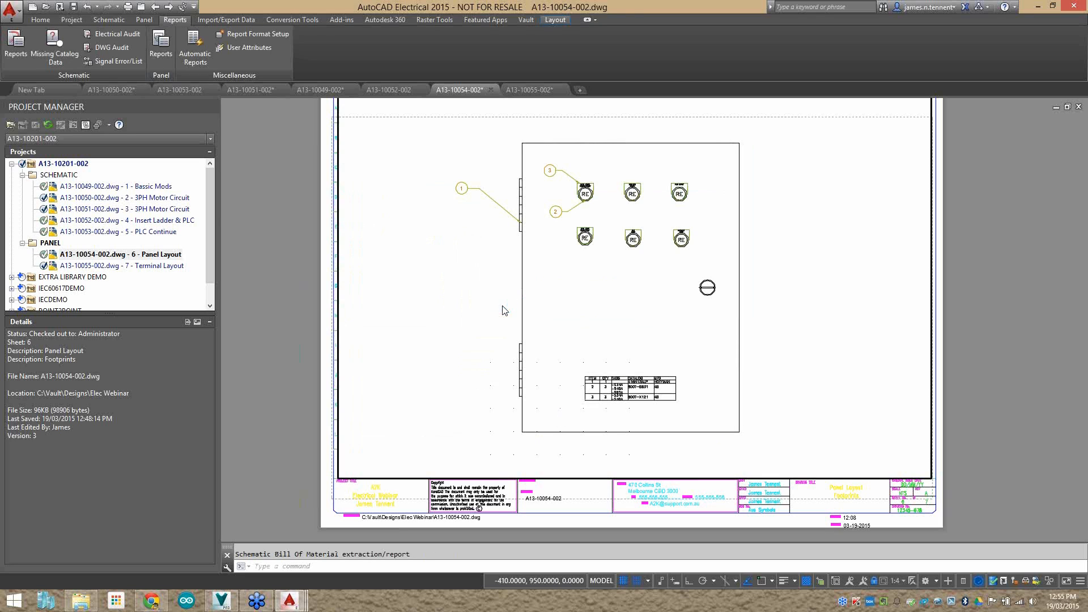
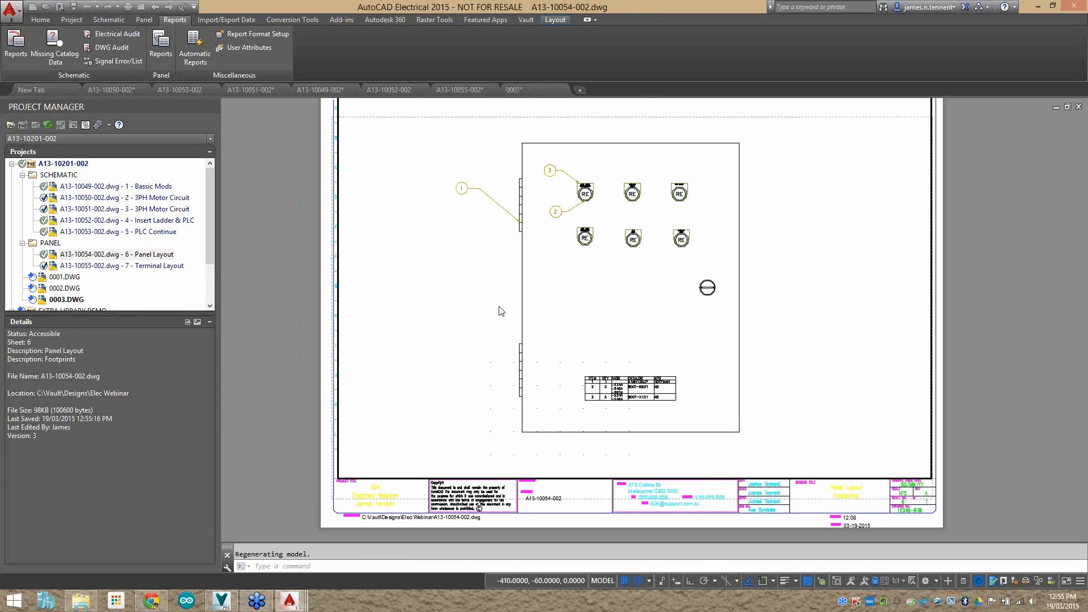
pyautogui.click(23, 175)
pyautogui.click(23, 186)
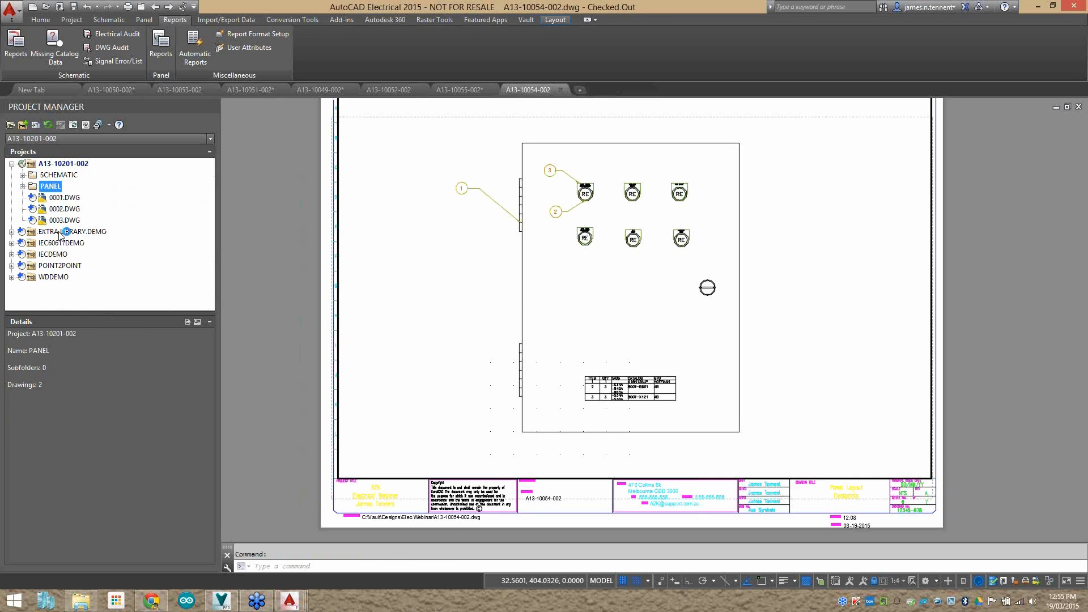
pyautogui.rightClick(56, 165)
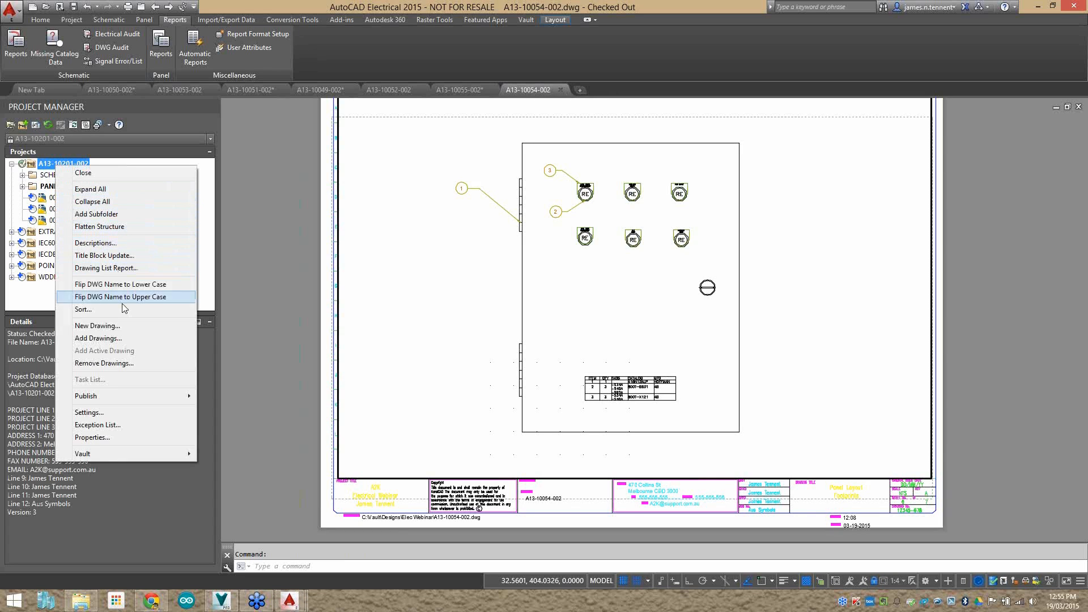
pyautogui.click(121, 214)
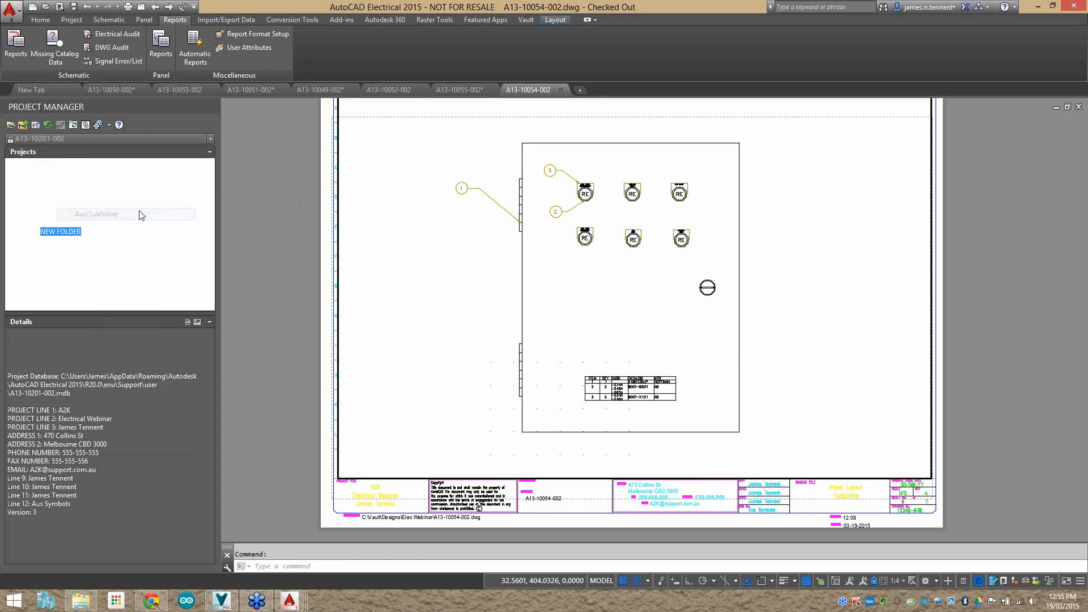
pyautogui.write('Reports')
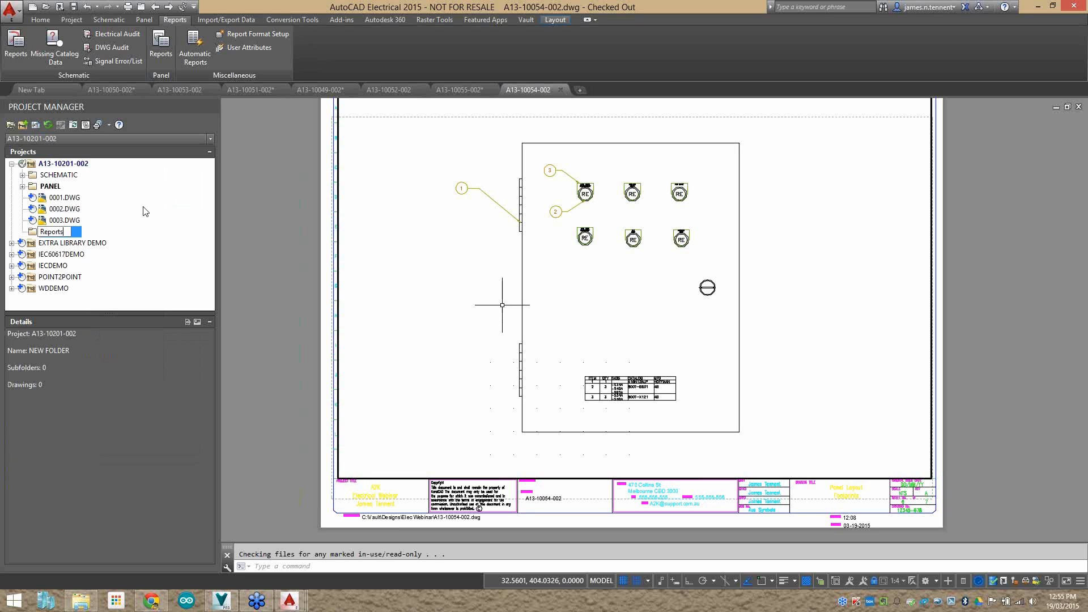
pyautogui.press('Return')
# Move the drawings 0001.DWG to 0003.DWG into the project's REPORTS folder.
pyautogui.click(64, 220)
pyautogui.keyDown('shift'); pyautogui.click(64, 197); pyautogui.keyUp('shift')
pyautogui.moveTo(64, 200); pyautogui.dragTo(55, 233)
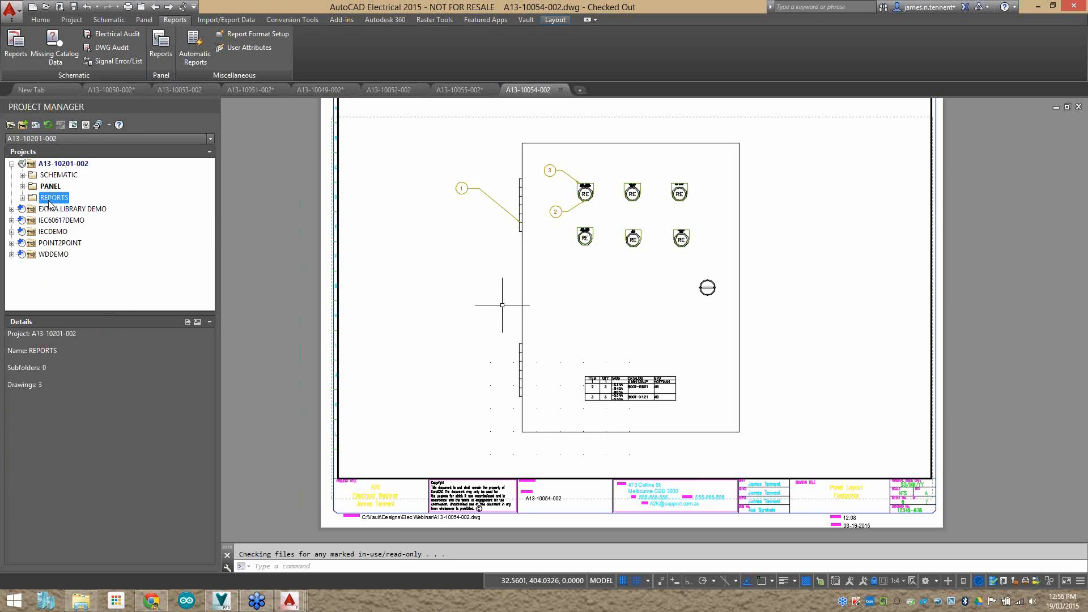
# Open 0001.DWG from the REPORTS folder and examine the generated report table up close.
pyautogui.click(22, 197)
pyautogui.doubleClick(67, 210)
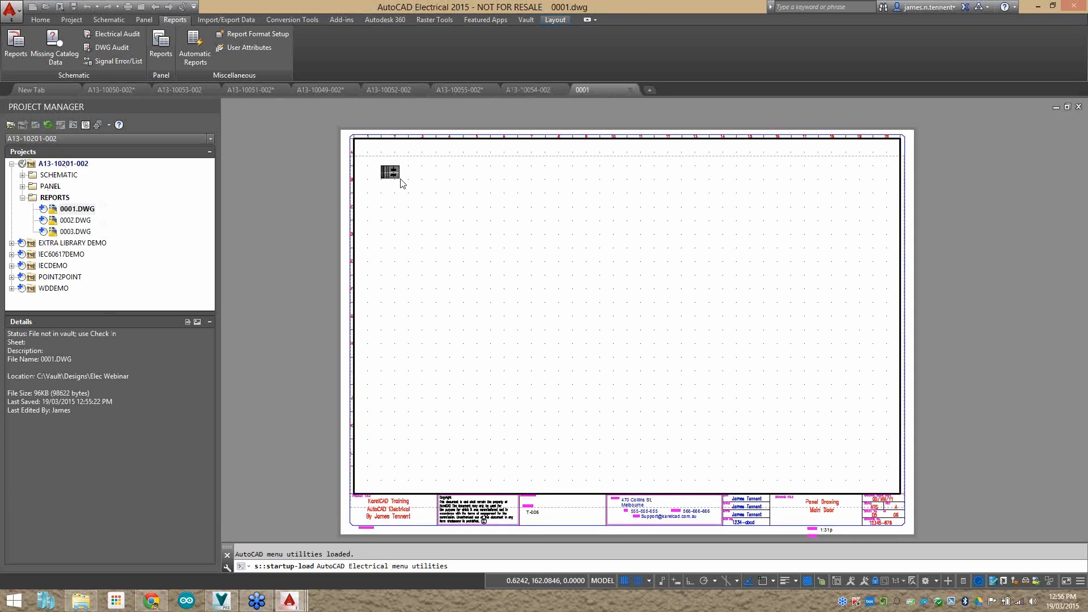
pyautogui.scroll(5, 386, 171)
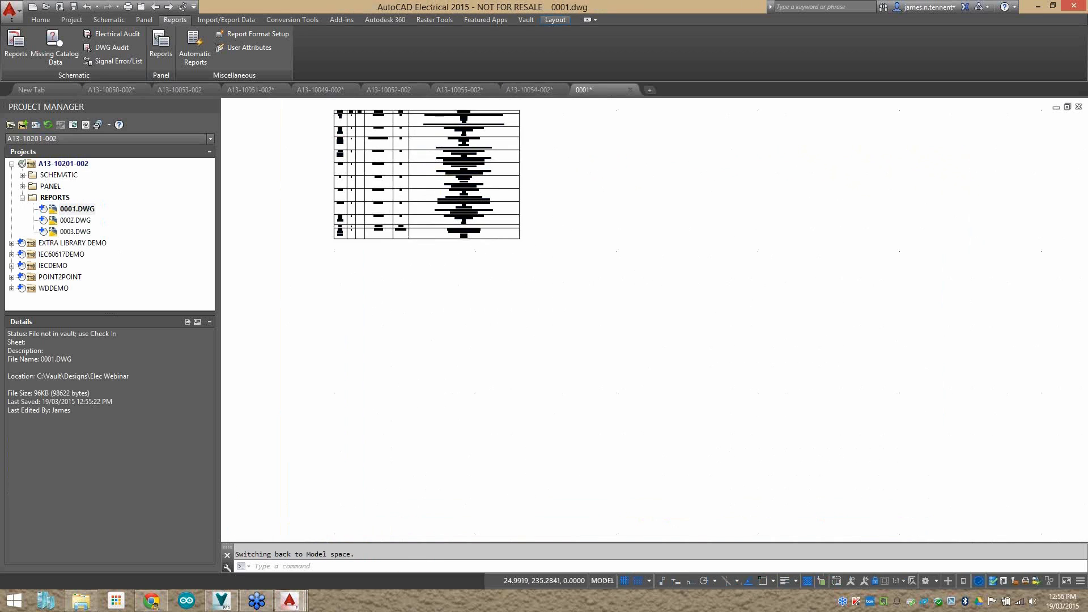
# Examine the generated Bill of Material table in 0001.DWG and how it sits on the sheet.
pyautogui.moveTo(406, 193); pyautogui.dragTo(477, 321, button='middle')
pyautogui.scroll(2, 496, 310)
pyautogui.moveTo(436, 276); pyautogui.dragTo(560, 289, button='middle')
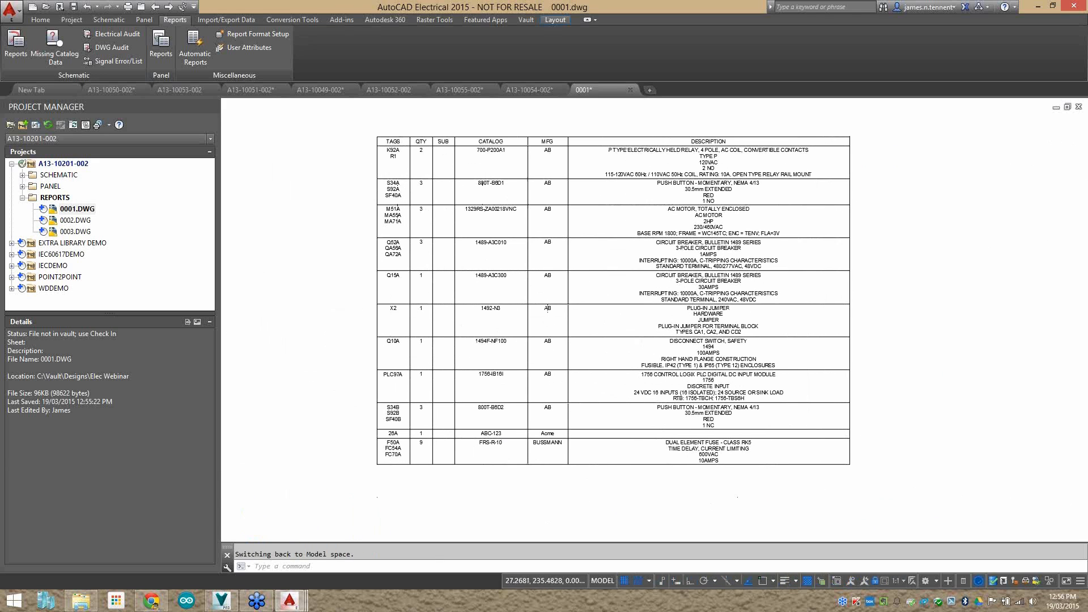
pyautogui.scroll(-4, 663, 297)
pyautogui.scroll(-2, 684, 315)
pyautogui.moveTo(747, 330); pyautogui.dragTo(570, 286, button='middle')
pyautogui.scroll(6, 517, 270)
pyautogui.moveTo(341, 221); pyautogui.dragTo(413, 285, button='middle')
pyautogui.moveTo(714, 303); pyautogui.dragTo(582, 209, button='middle')
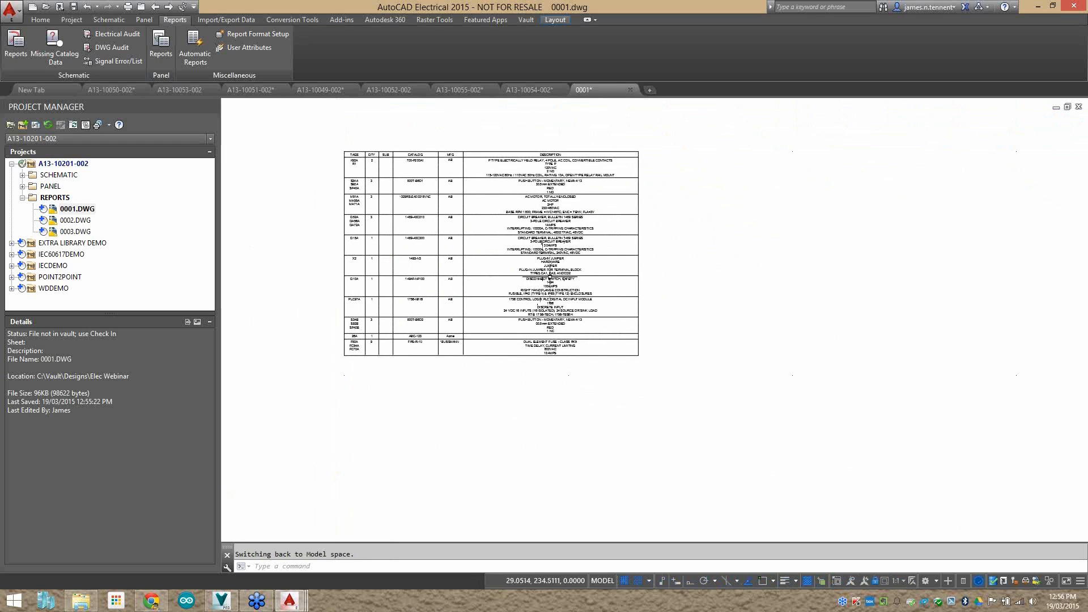
pyautogui.moveTo(572, 320); pyautogui.dragTo(617, 354, button='middle')
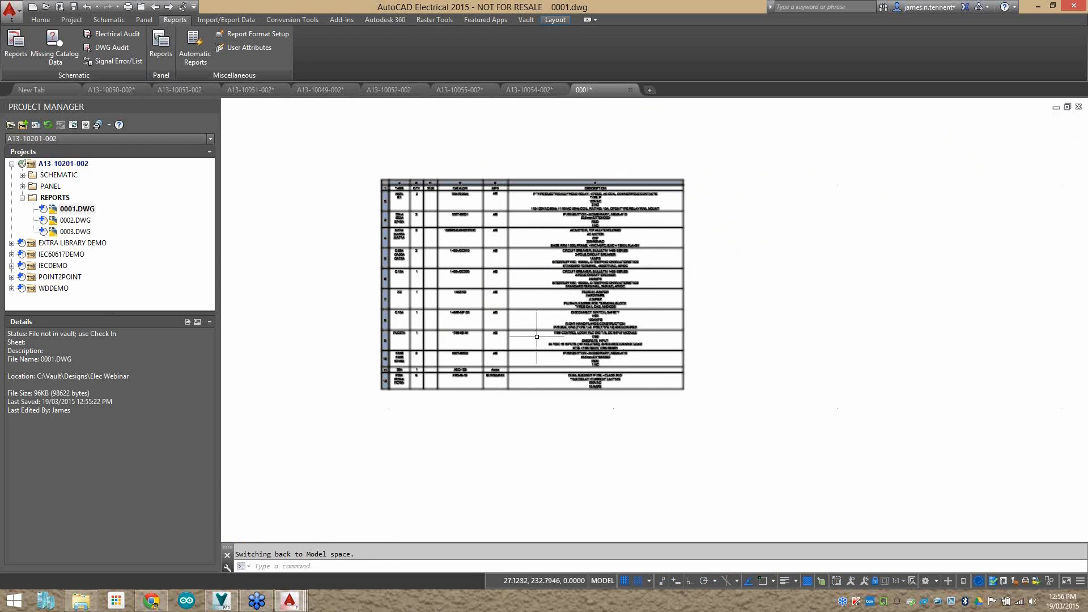
# Scale up the Bill of Material table about its upper-left corner until it spans a large part of the sheet.
pyautogui.click(41, 19)
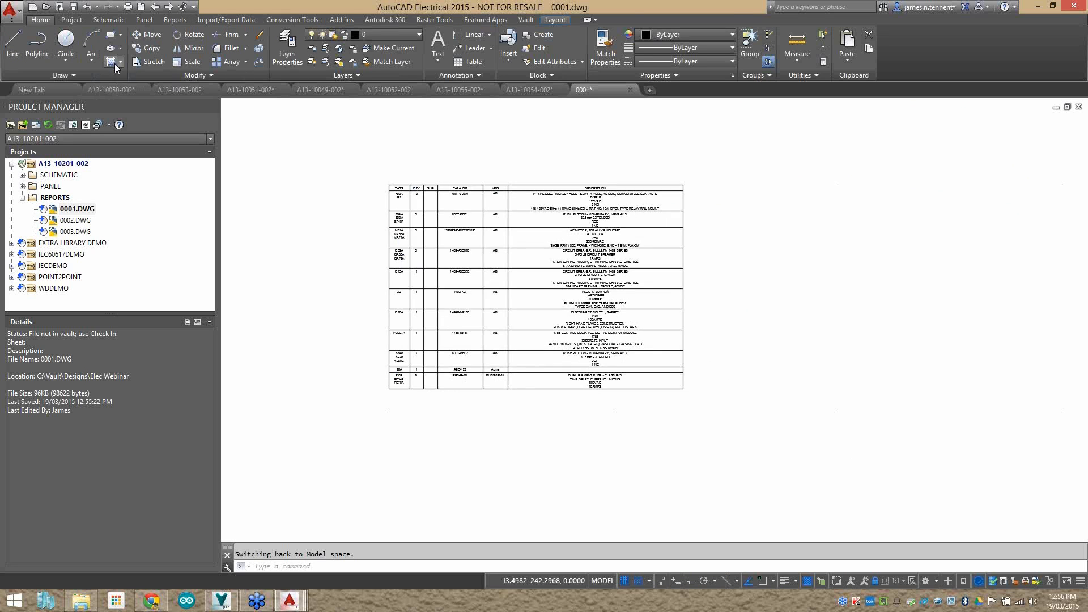
pyautogui.click(188, 62)
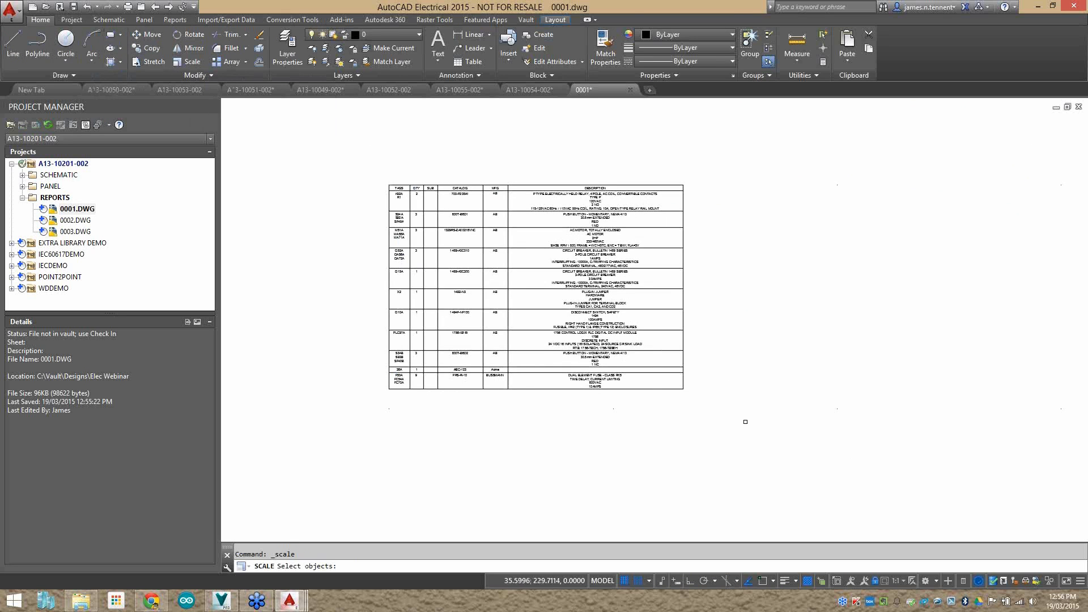
pyautogui.click(765, 445)
pyautogui.click(478, 258)
pyautogui.press('Return')
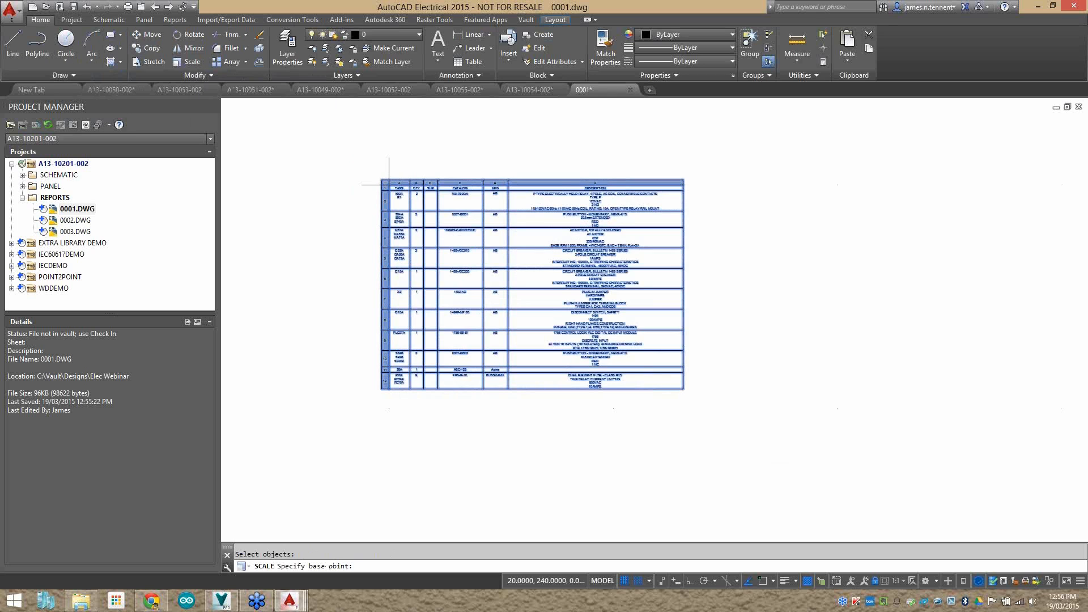
pyautogui.click(389, 184)
pyautogui.scroll(2, 476, 215)
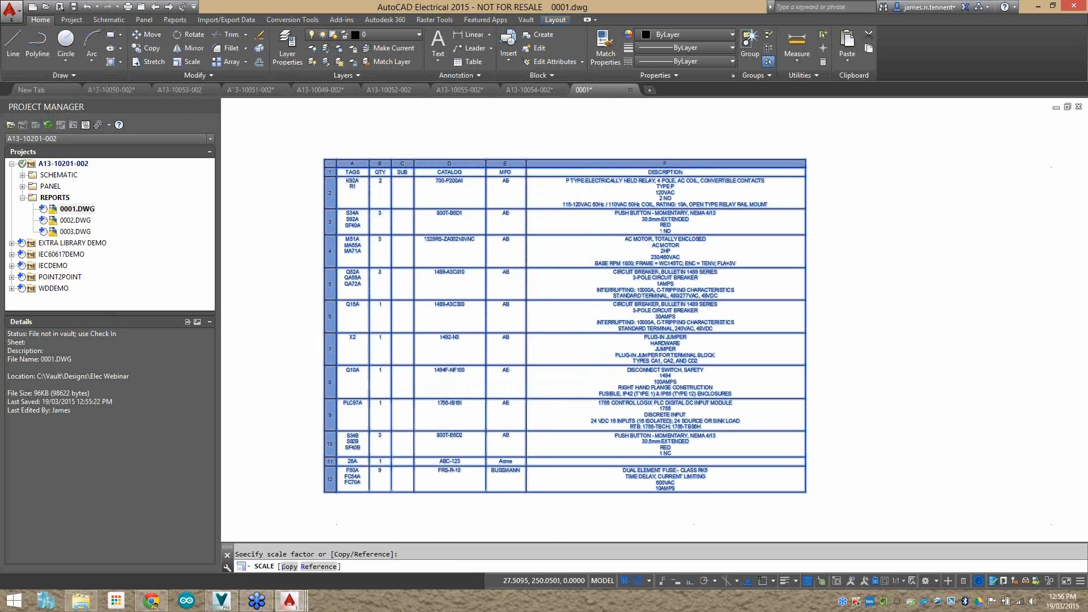
pyautogui.scroll(2, 477, 214)
pyautogui.scroll(-12, 477, 215)
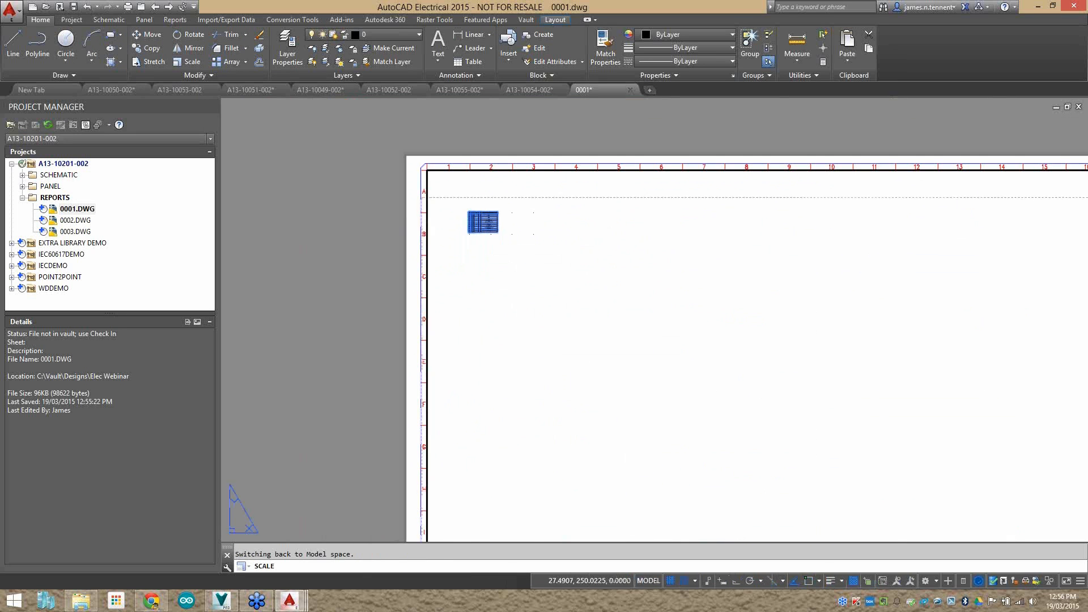
pyautogui.click(502, 233)
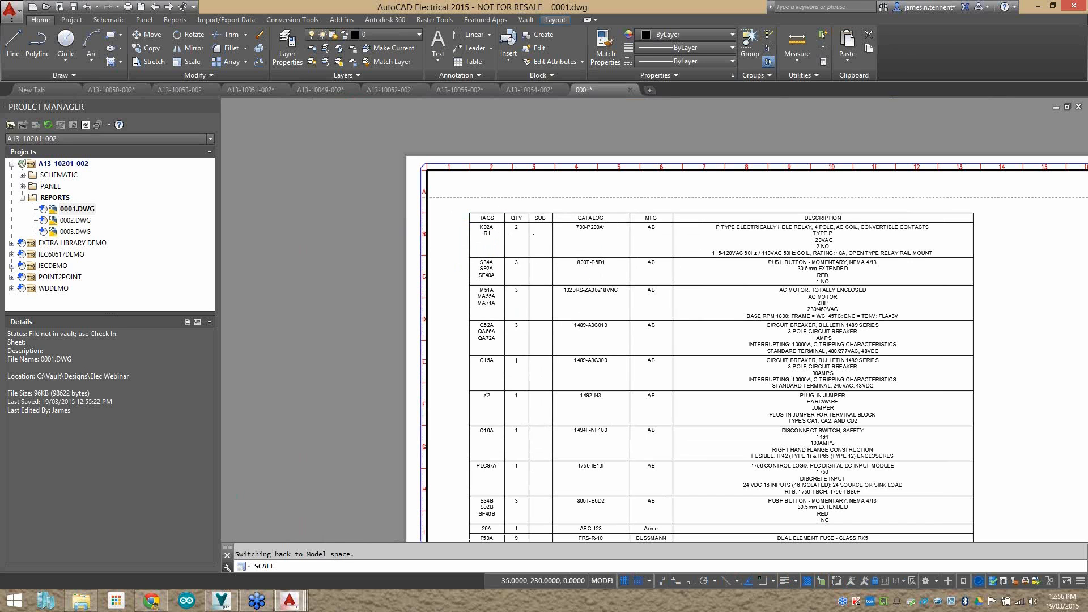
# Move the enlarged Bill of Material table to the middle of the drawing frame.
pyautogui.moveTo(647, 246); pyautogui.dragTo(493, 152, button='middle')
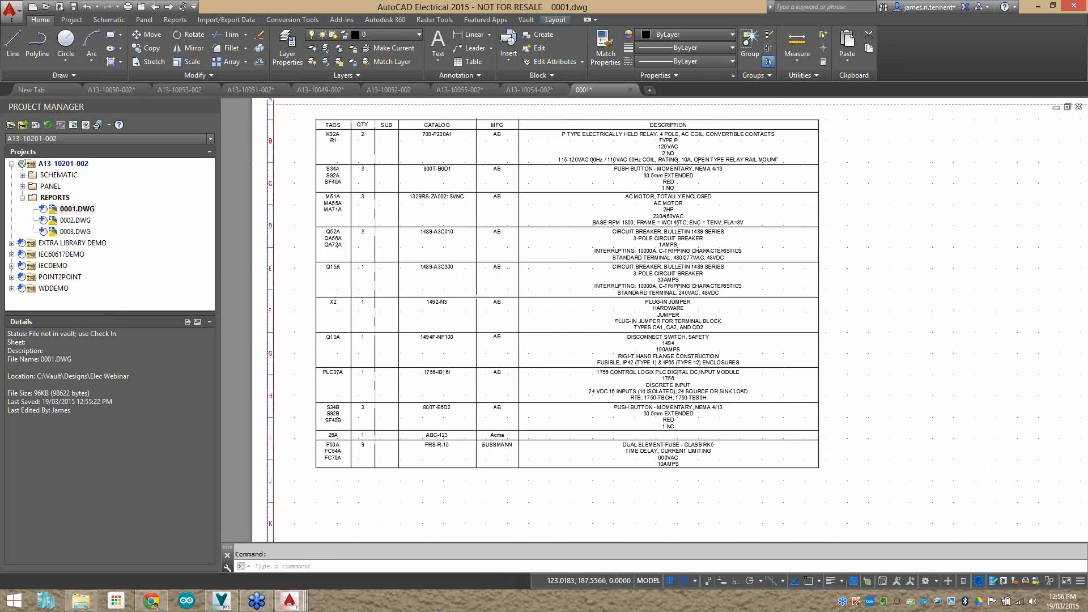
pyautogui.scroll(-3, 519, 218)
pyautogui.scroll(1, 520, 218)
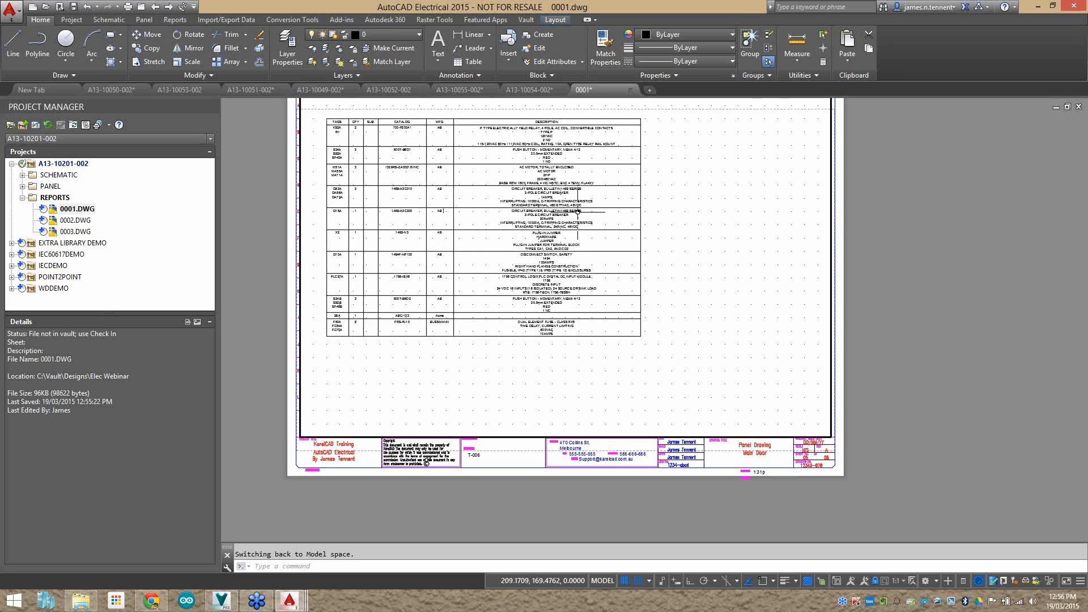
pyautogui.moveTo(577, 212); pyautogui.dragTo(602, 238, button='middle')
pyautogui.click(524, 192)
pyautogui.write('m')
pyautogui.press('space')
pyautogui.click(570, 251)
pyautogui.press('Escape')
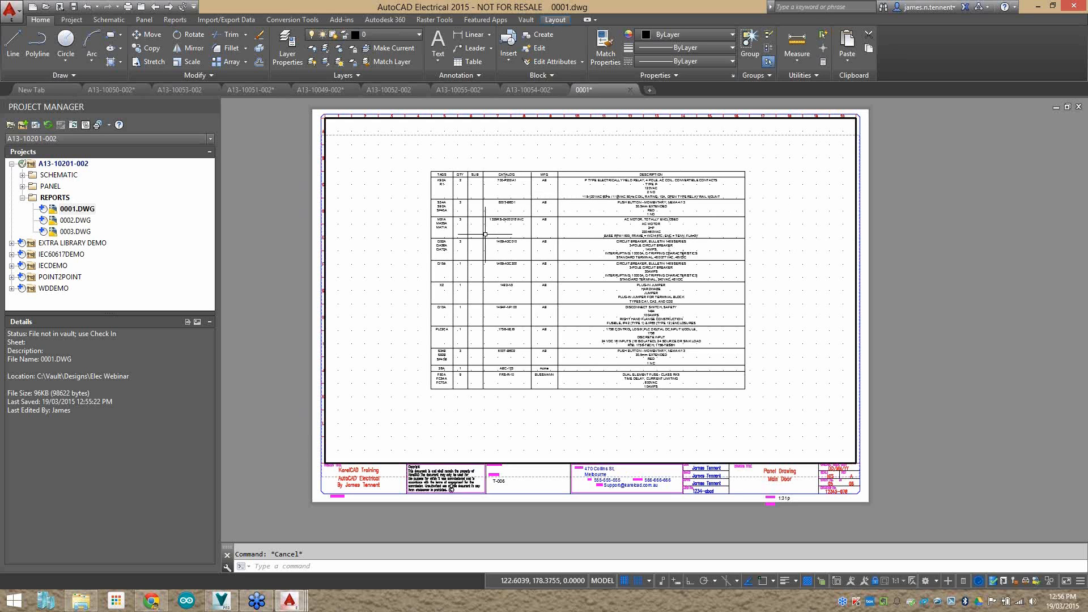
# Examine the tags, quantities, catalog numbers, manufacturers and descriptions in the Bill of Material table.
pyautogui.scroll(5, 447, 167)
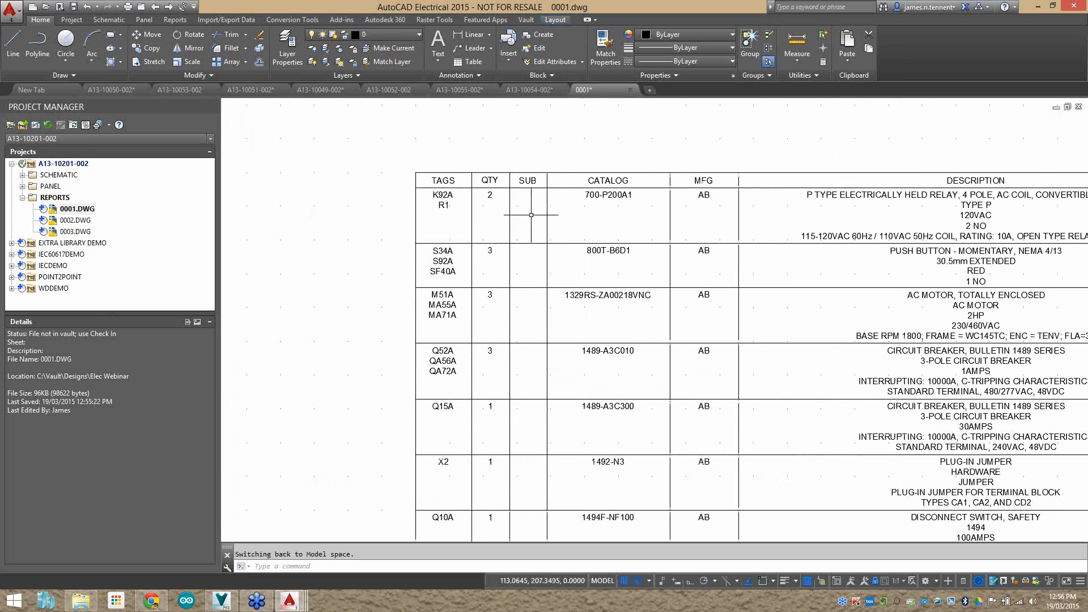
pyautogui.moveTo(690, 223); pyautogui.dragTo(575, 159, button='middle')
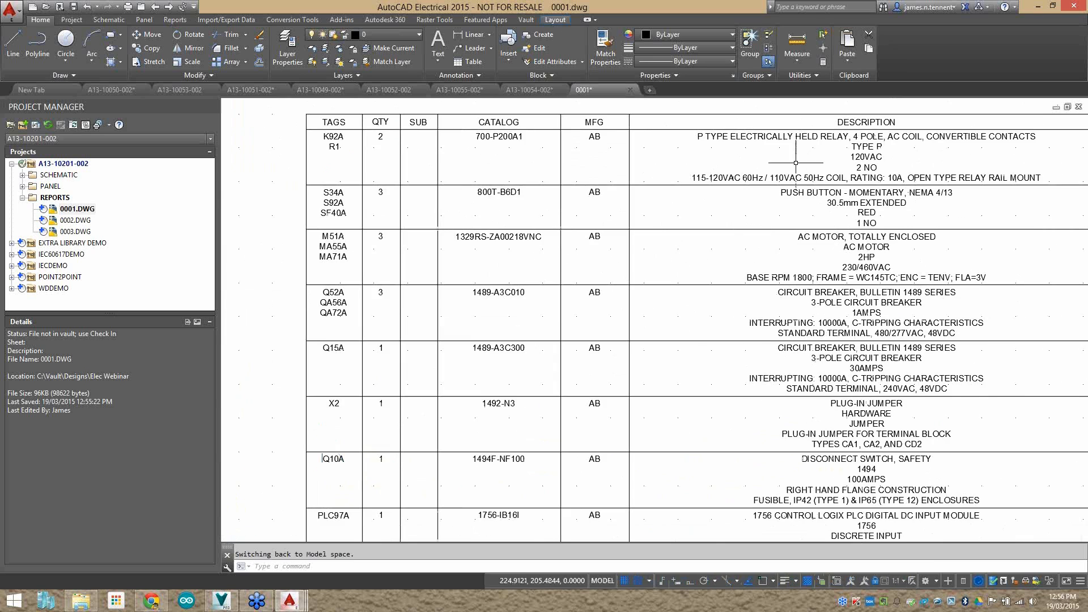
pyautogui.moveTo(409, 183); pyautogui.dragTo(431, 212, button='middle')
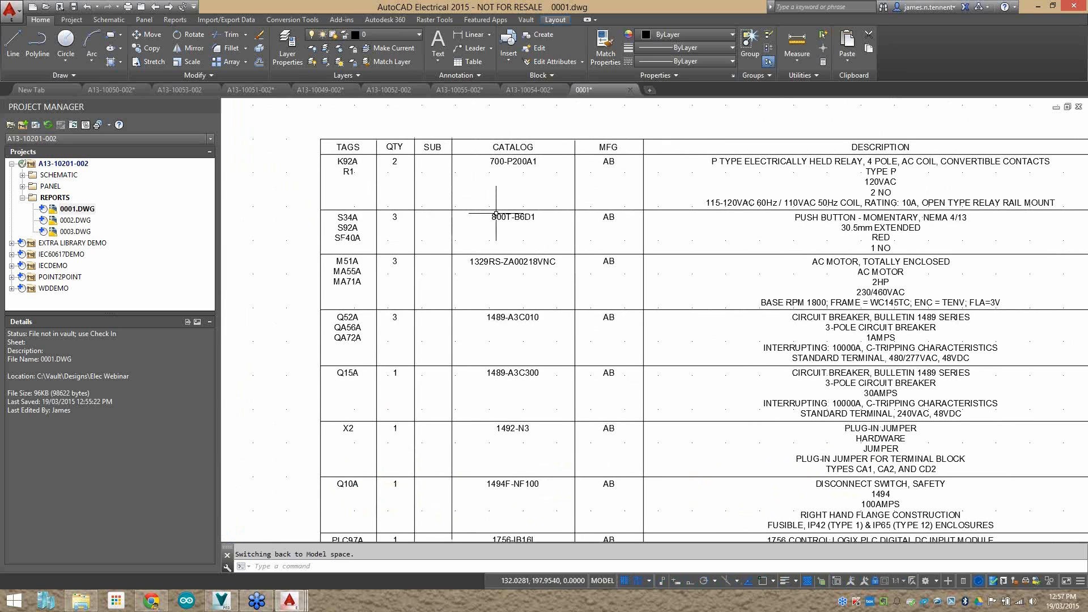
pyautogui.click(345, 158)
pyautogui.press('Escape')
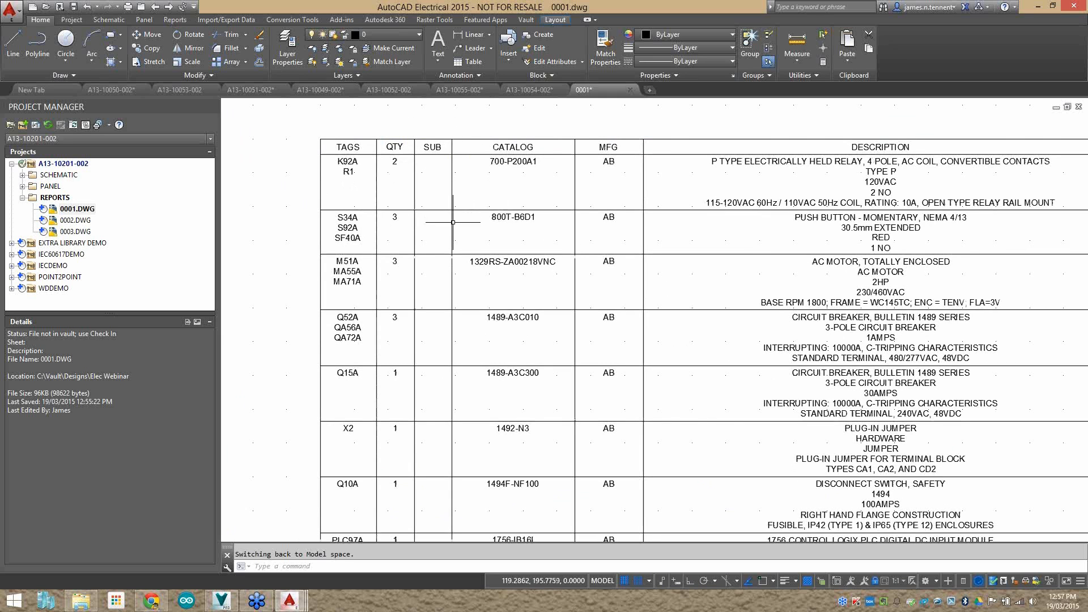
pyautogui.moveTo(892, 235)
pyautogui.mouseDown(button='middle')
pyautogui.moveTo(668, 258)
pyautogui.moveTo(618, 279)
pyautogui.mouseUp(button='middle')
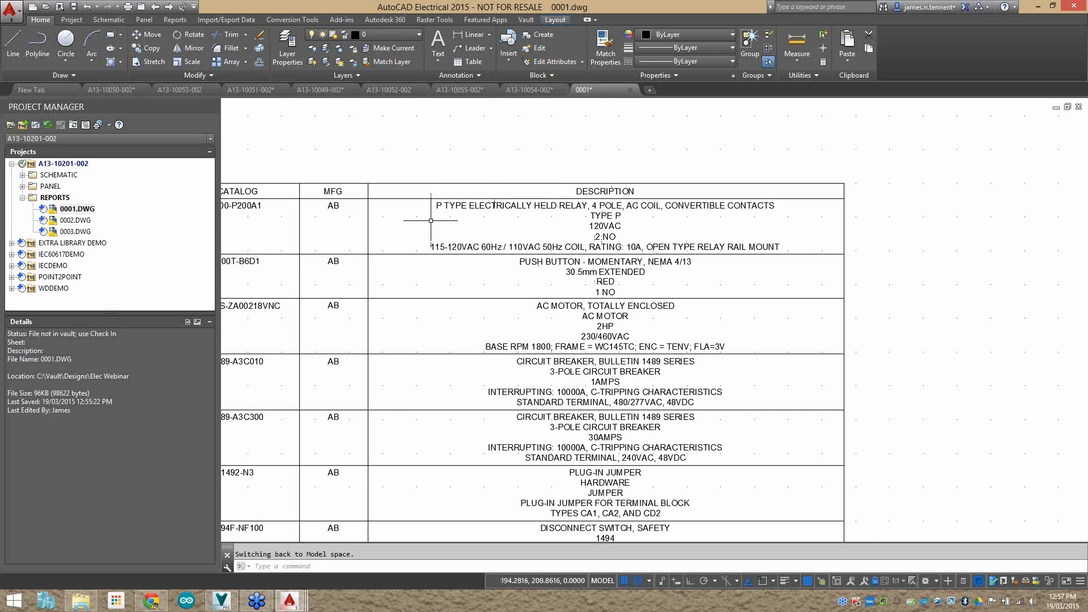
pyautogui.scroll(-3, 449, 234)
pyautogui.moveTo(449, 234); pyautogui.dragTo(676, 188, button='middle')
pyautogui.click(532, 158)
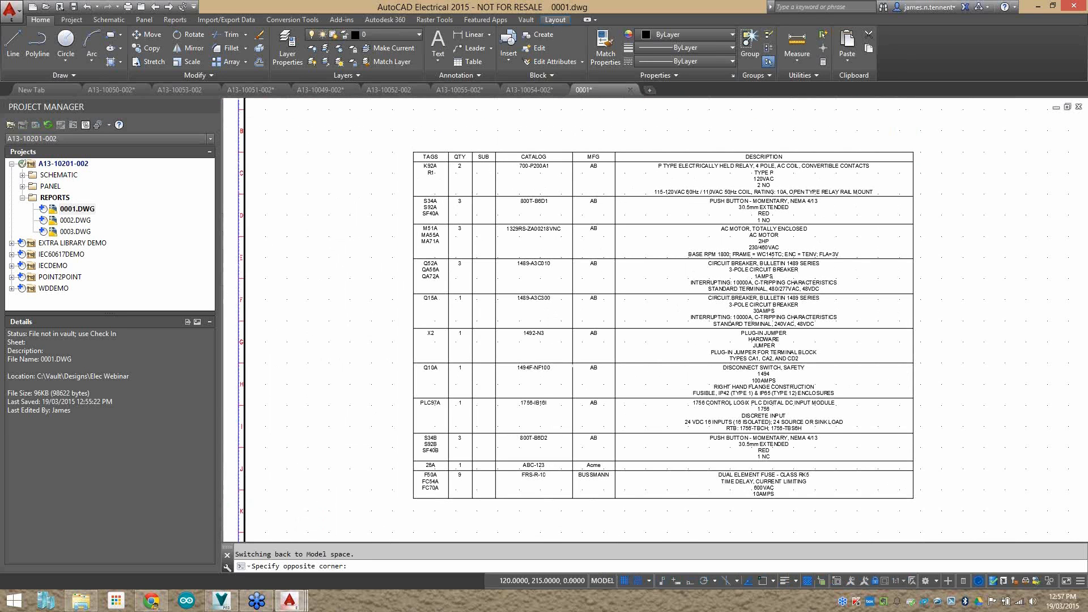
pyautogui.click(525, 171)
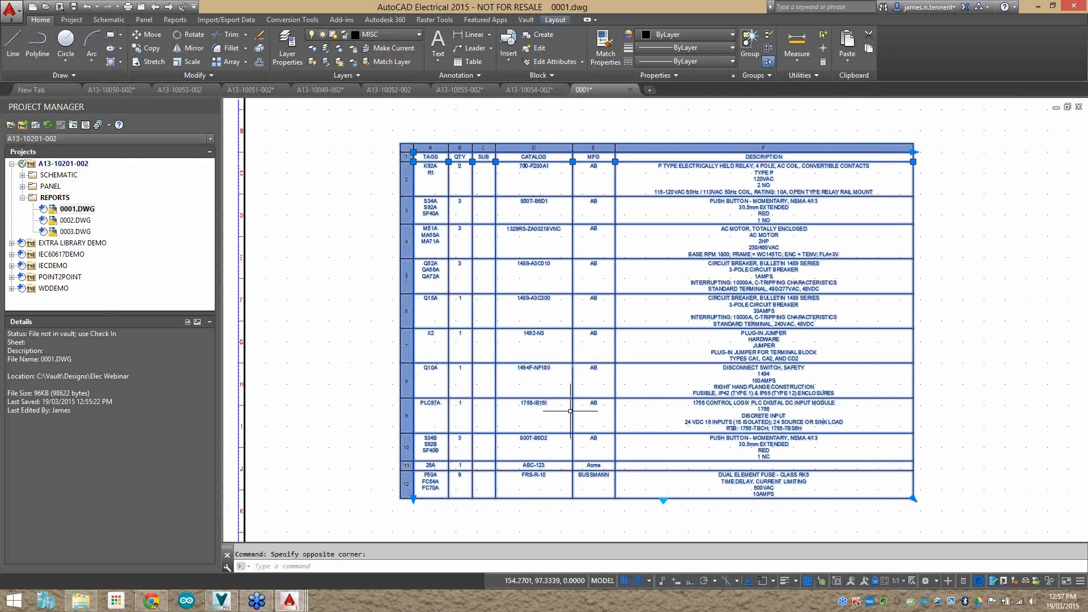
pyautogui.press('Escape')
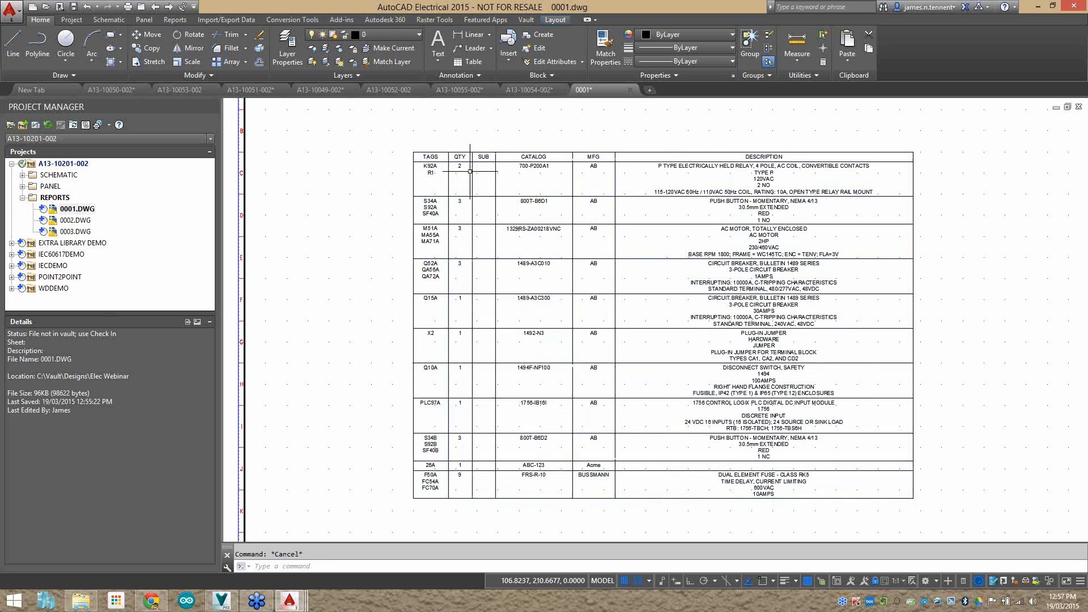
pyautogui.click(461, 263)
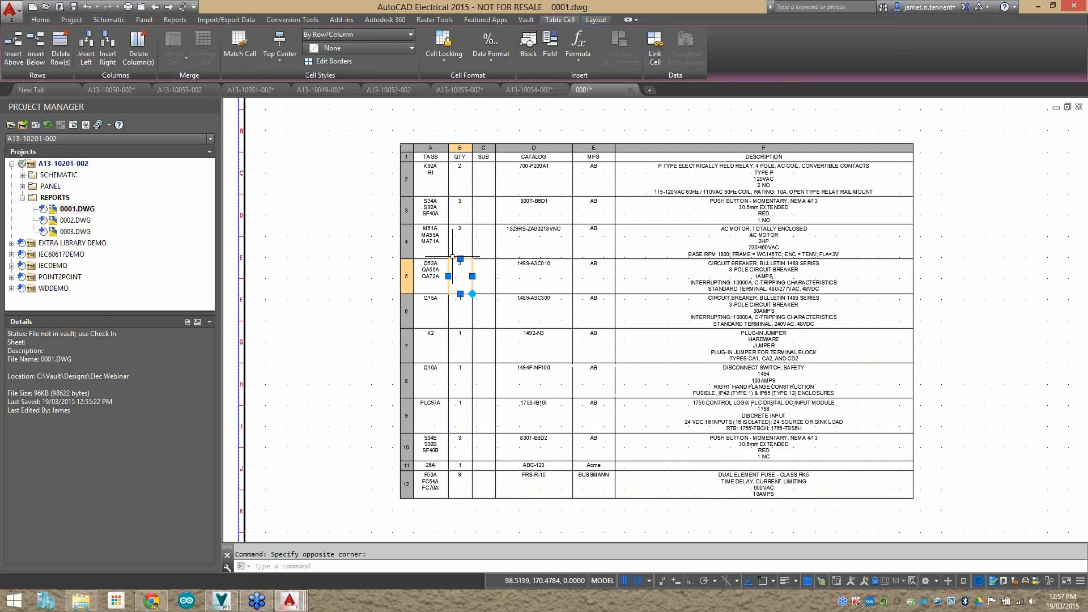
pyautogui.press('Escape')
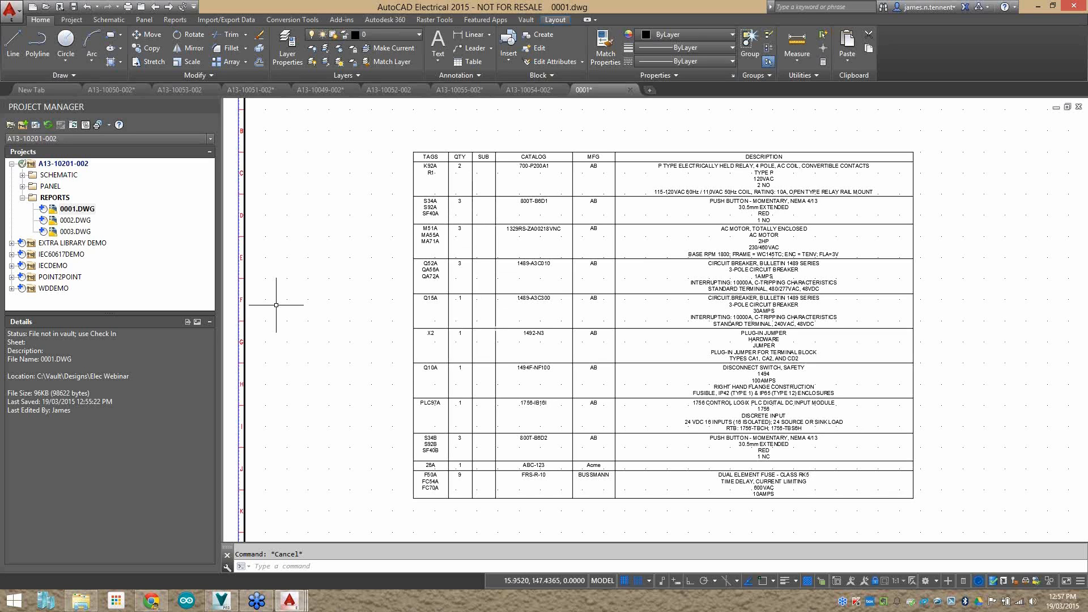
# Open 0003.DWG from the REPORTS folder and scale up both From/To tables about the left table's upper-left corner.
pyautogui.doubleClick(76, 231)
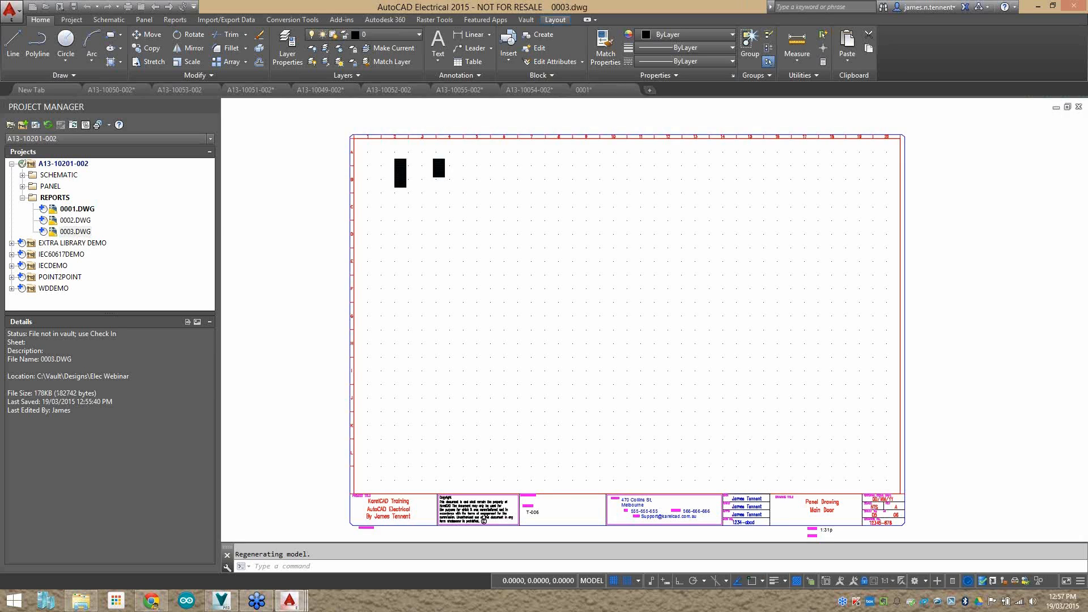
pyautogui.write('scale')
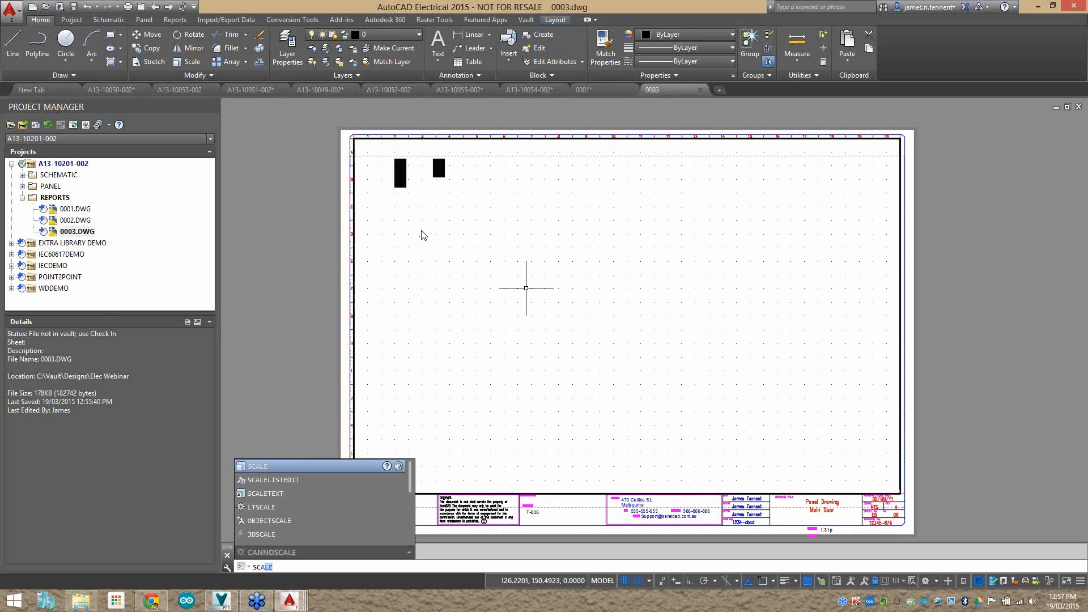
pyautogui.press('Return')
pyautogui.click(479, 204)
pyautogui.click(363, 137)
pyautogui.press('Return')
pyautogui.click(395, 159)
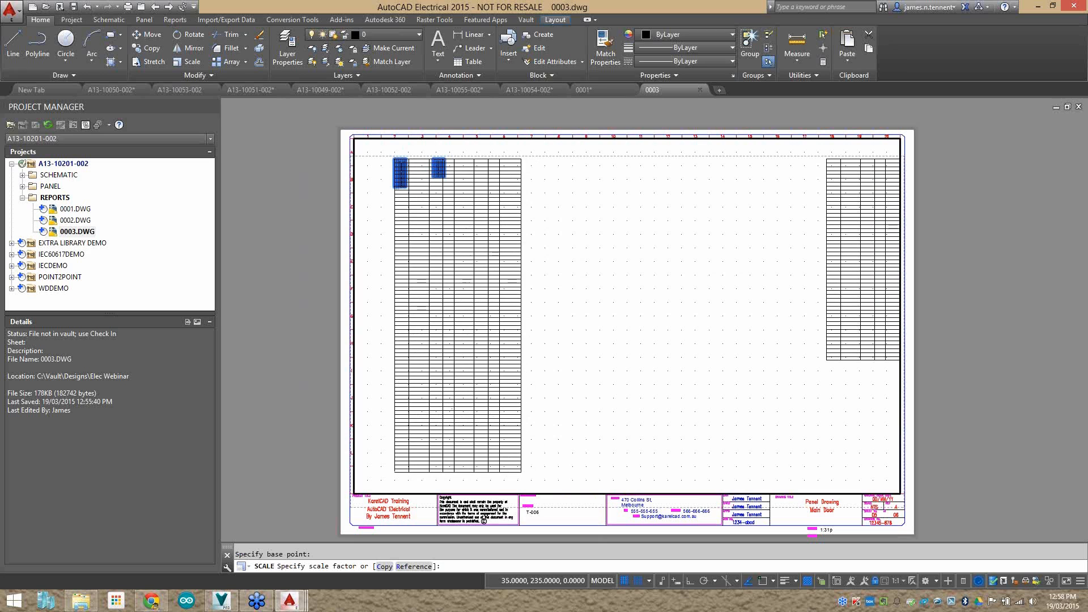
pyautogui.click(401, 172)
pyautogui.press('Return')
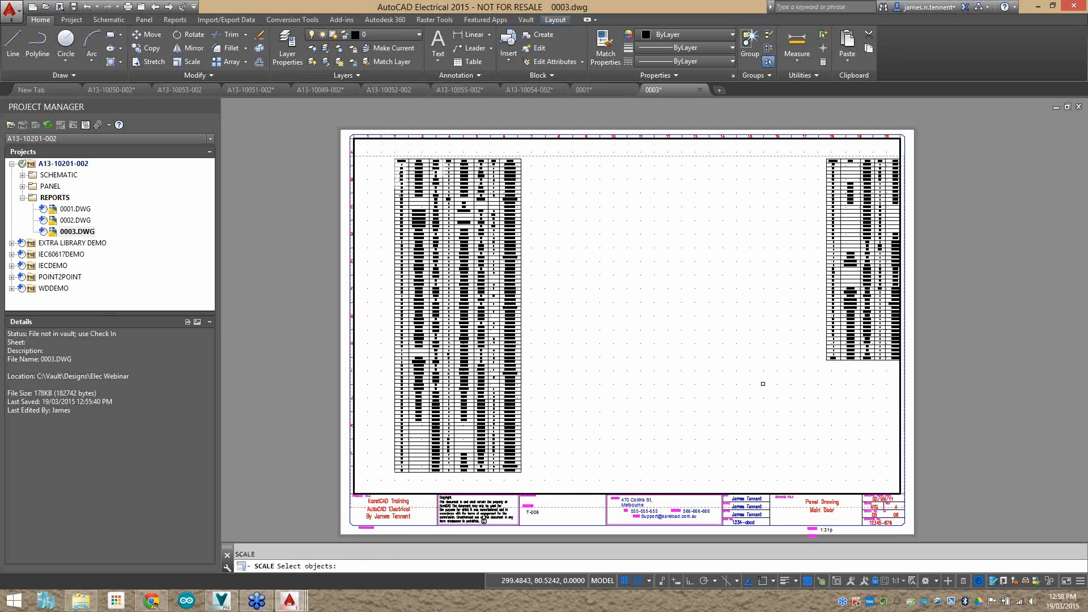
pyautogui.press('Escape')
# Move the right-hand From/To table to the left so it lies fully inside the drawing frame.
pyautogui.write('m')
pyautogui.press('Return')
pyautogui.click(846, 374)
pyautogui.click(785, 295)
pyautogui.press('Return')
pyautogui.click(848, 316)
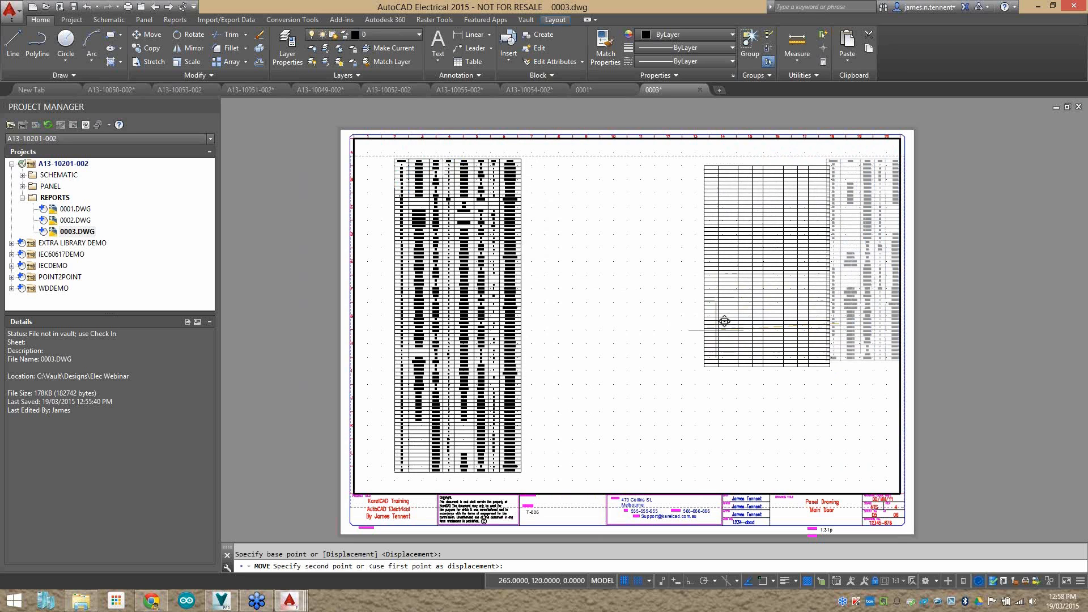
pyautogui.click(719, 321)
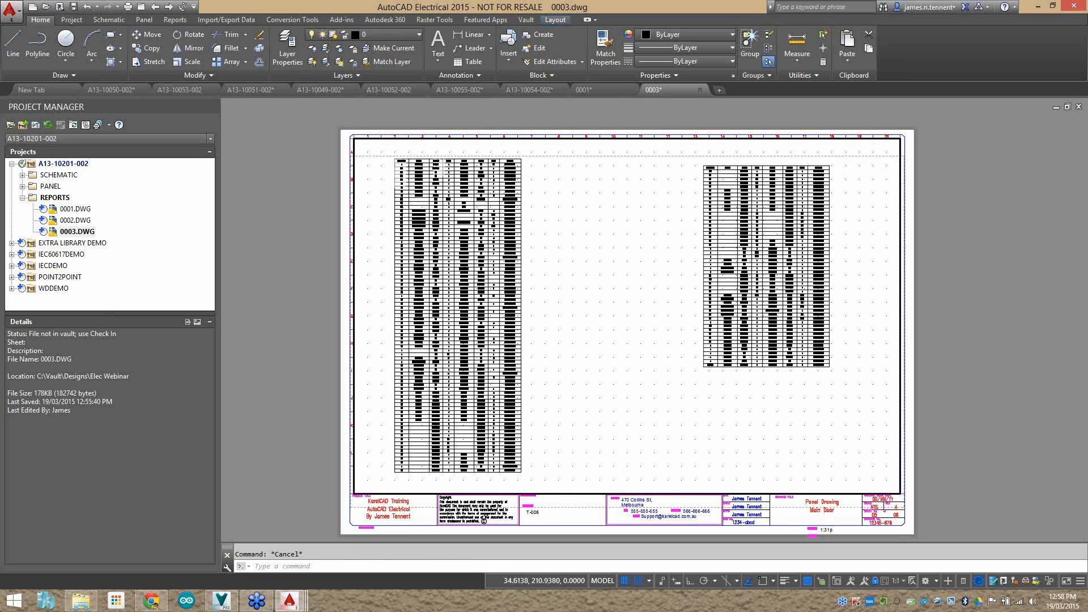
# Examine the wire numbers, locations, components, terminals and wire types listed in the left From/To table.
pyautogui.scroll(5, 403, 218)
pyautogui.scroll(-3, 490, 214)
pyautogui.scroll(3, 742, 233)
pyautogui.scroll(3, 553, 316)
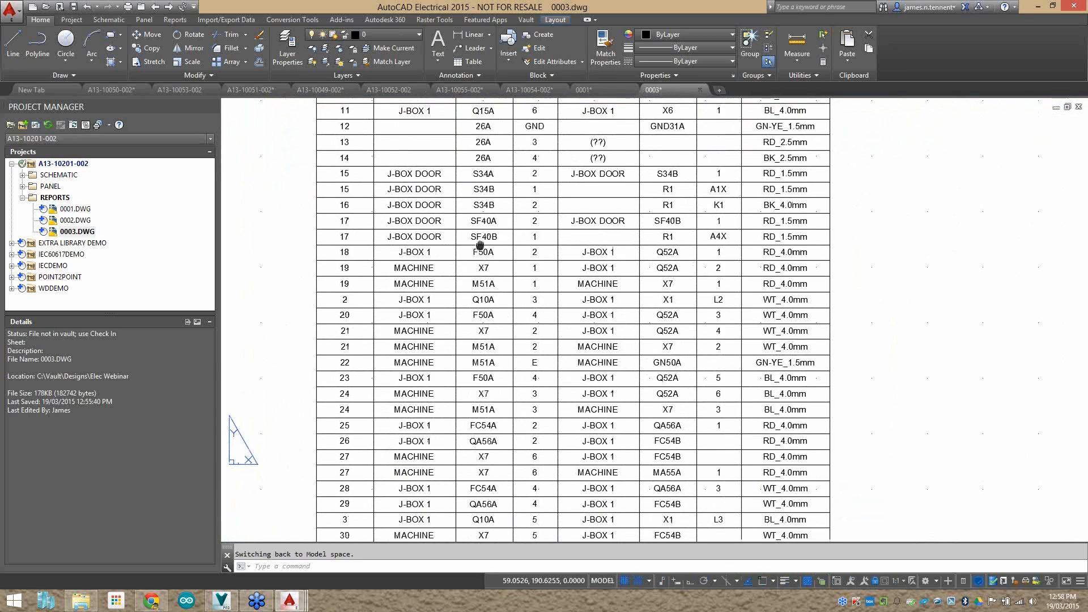
pyautogui.moveTo(553, 315); pyautogui.dragTo(515, 243, button='middle')
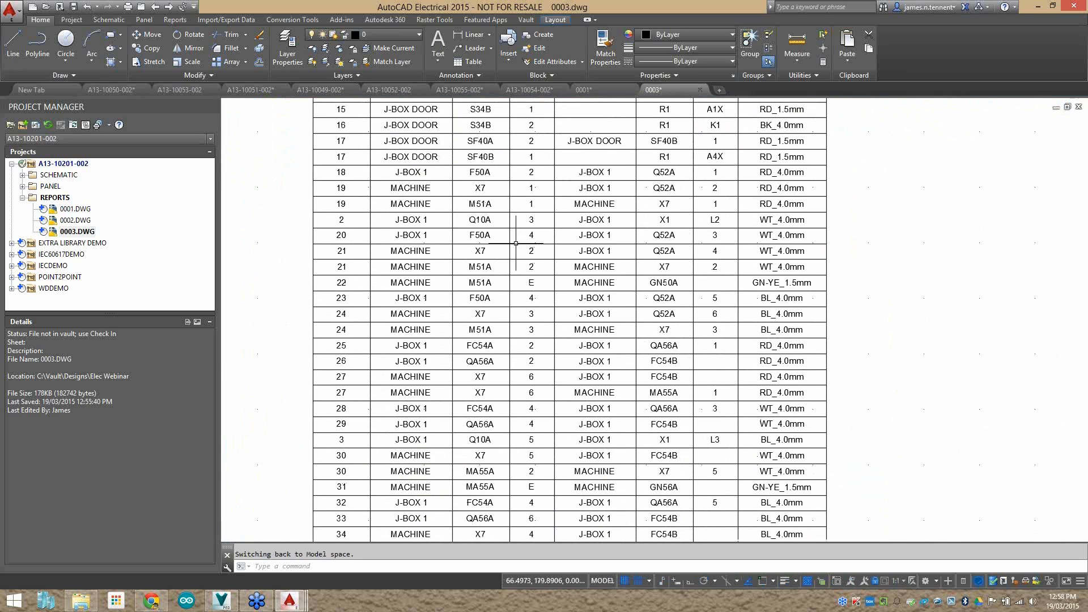
pyautogui.moveTo(892, 283); pyautogui.dragTo(848, 244, button='middle')
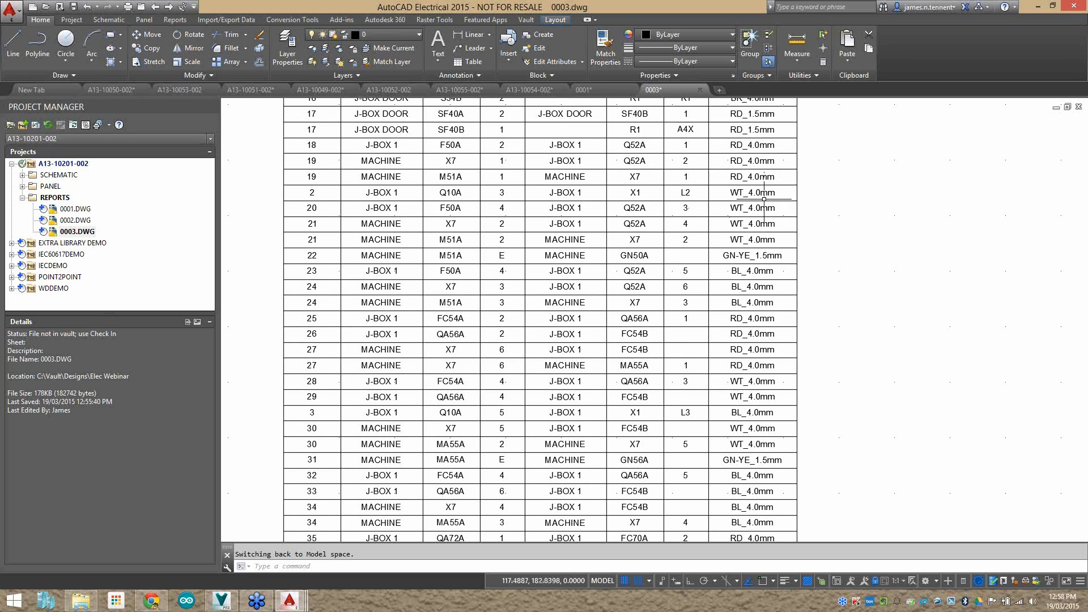
pyautogui.click(796, 205)
pyautogui.rightClick(878, 186)
pyautogui.click(862, 170)
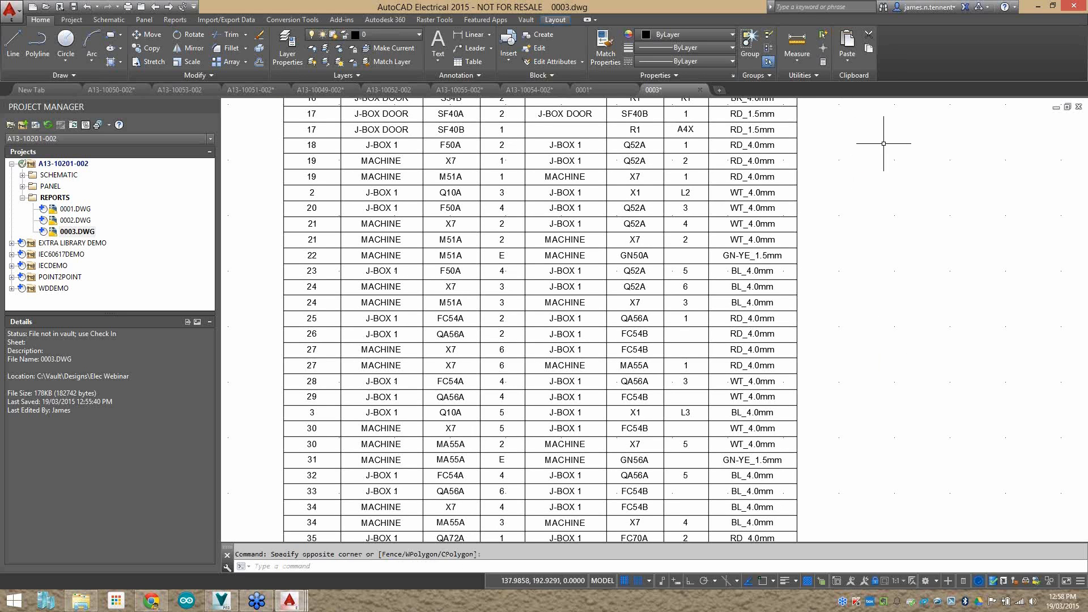
pyautogui.press('Escape')
pyautogui.scroll(-4, 389, 301)
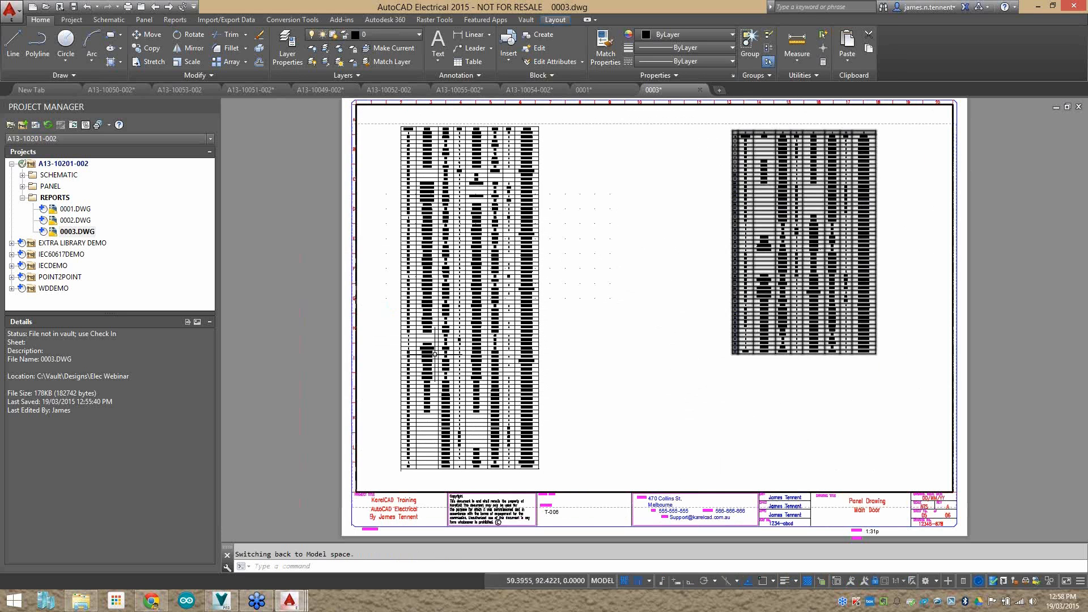
# Return sheet 0003 to paper space and open A13-10049-002.dwg from the project's SCHEMATIC folder.
pyautogui.doubleClick(291, 254)
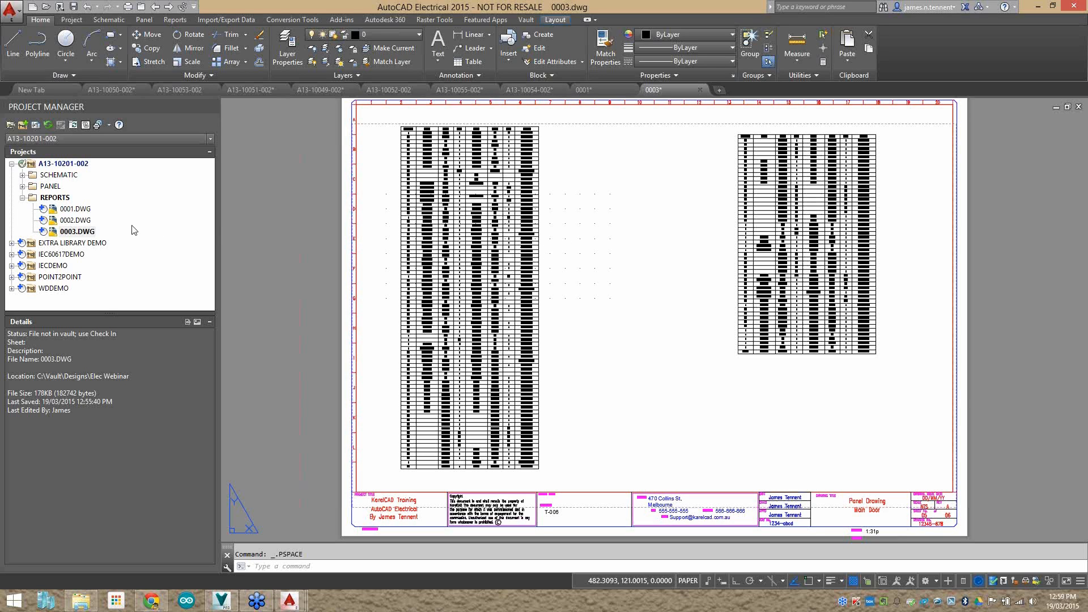
pyautogui.doubleClick(23, 187)
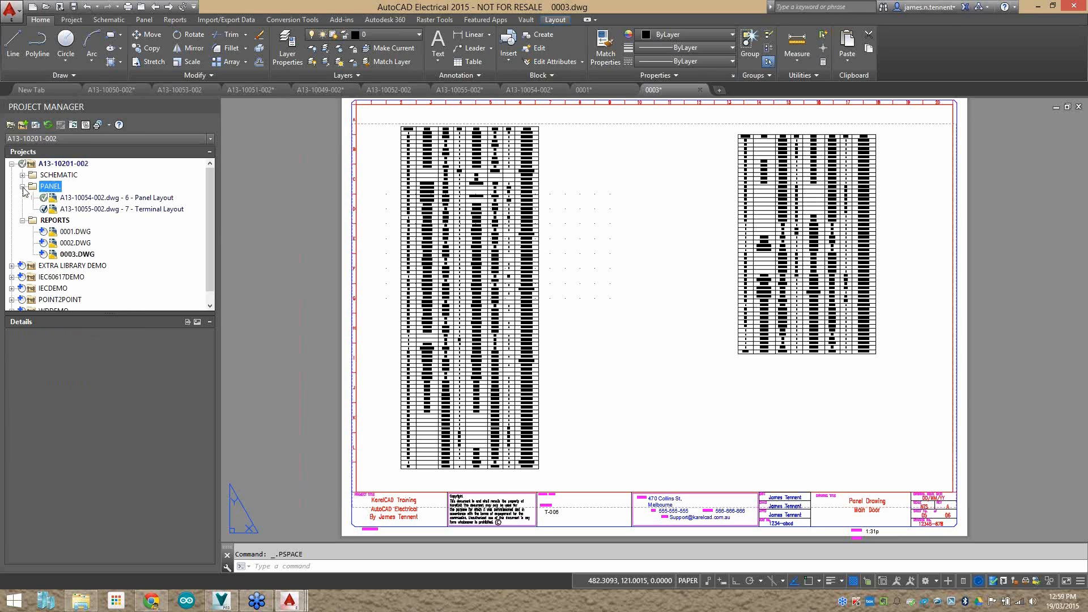
pyautogui.doubleClick(31, 175)
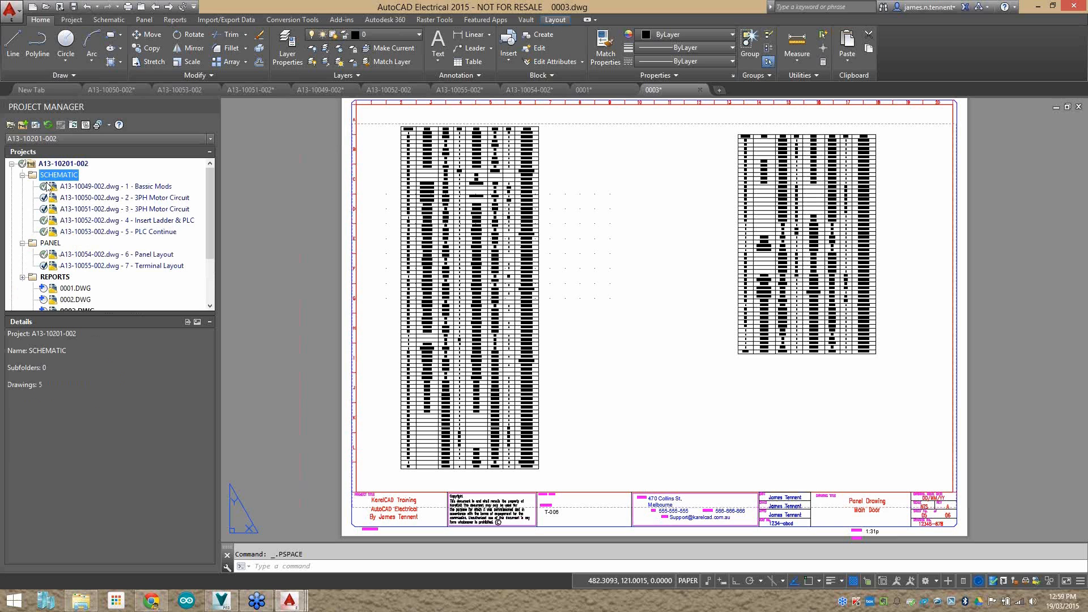
pyautogui.doubleClick(92, 187)
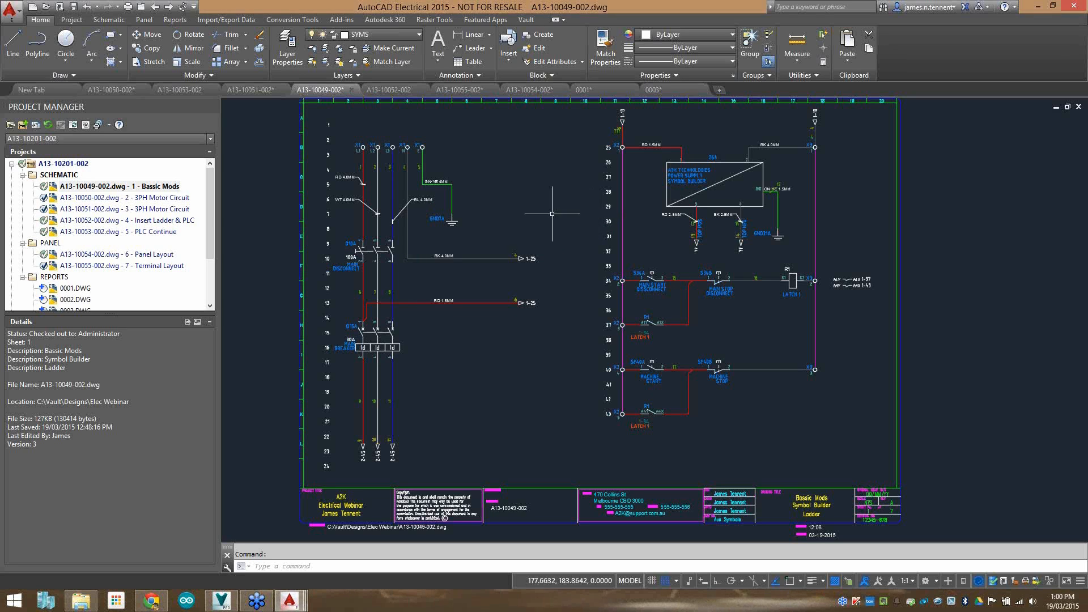
pyautogui.click(109, 20)
pyautogui.click(25, 41)
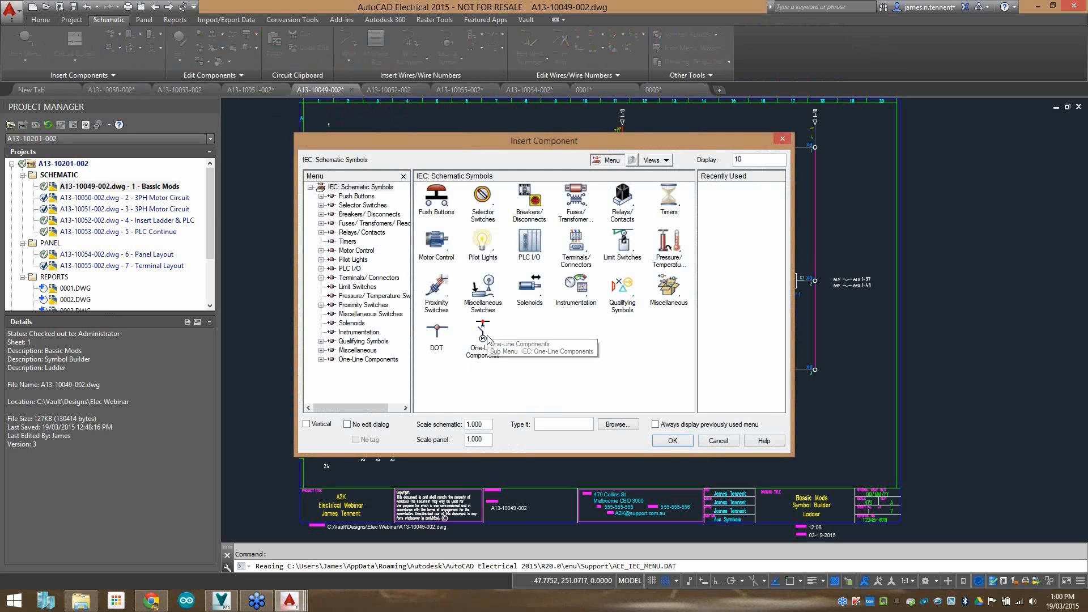
pyautogui.click(484, 336)
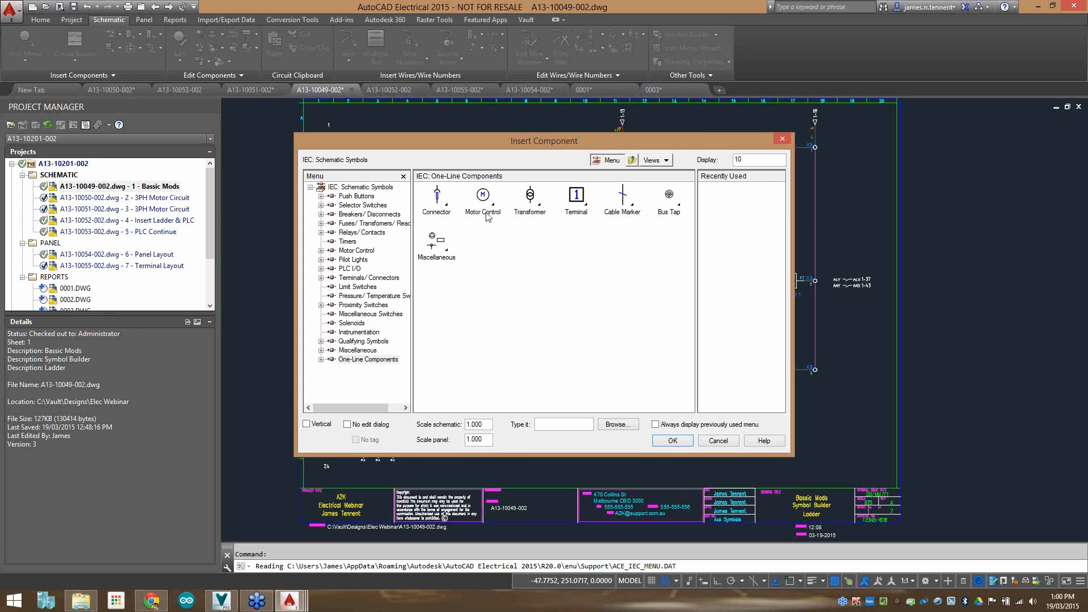
pyautogui.moveTo(511, 141); pyautogui.dragTo(673, 140)
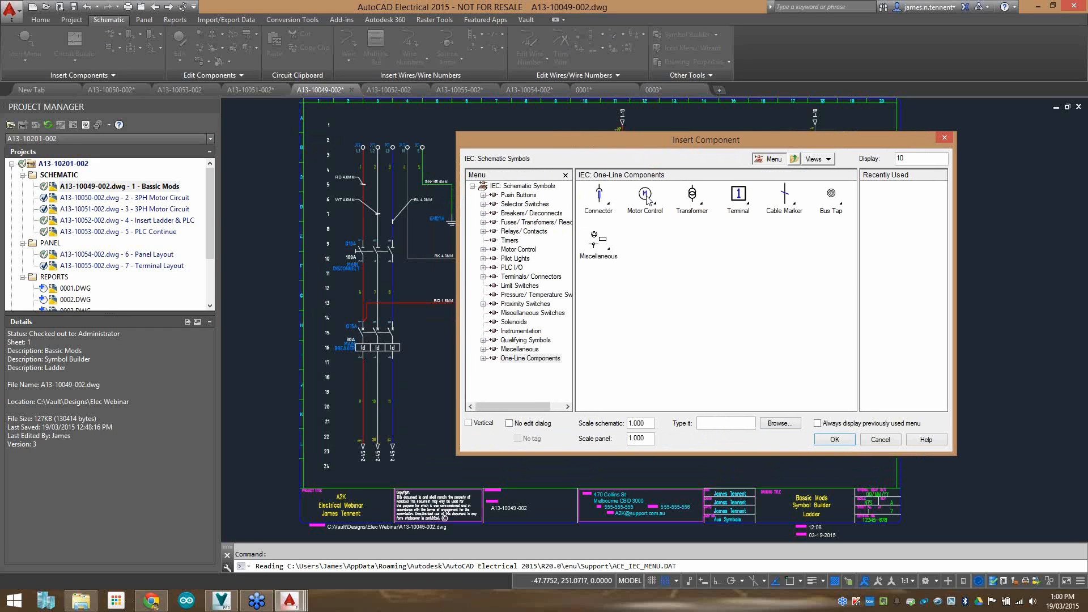
pyautogui.click(646, 207)
pyautogui.click(599, 265)
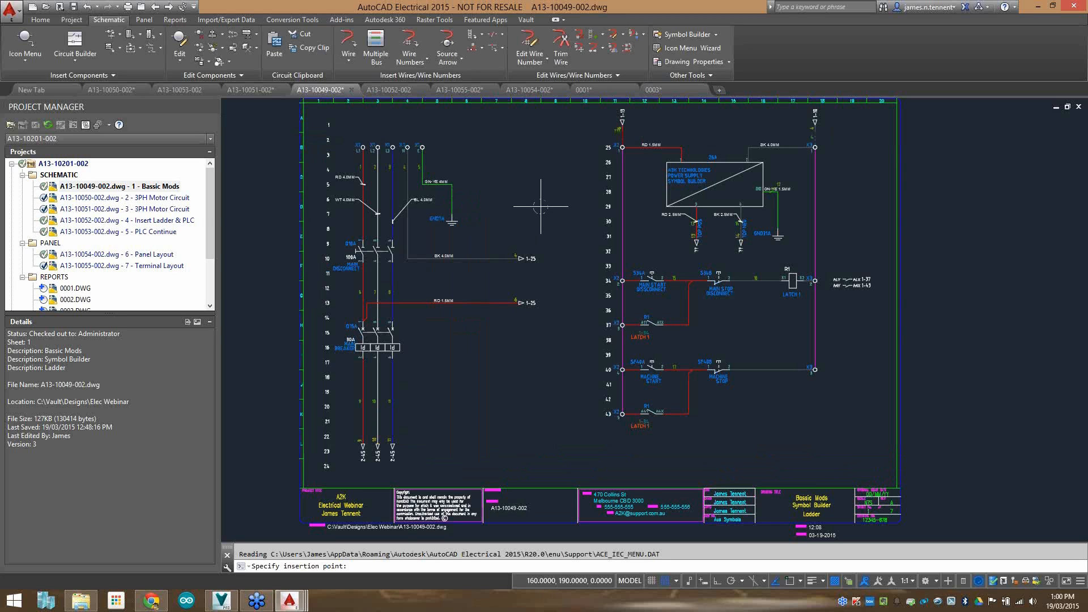
pyautogui.press('Escape')
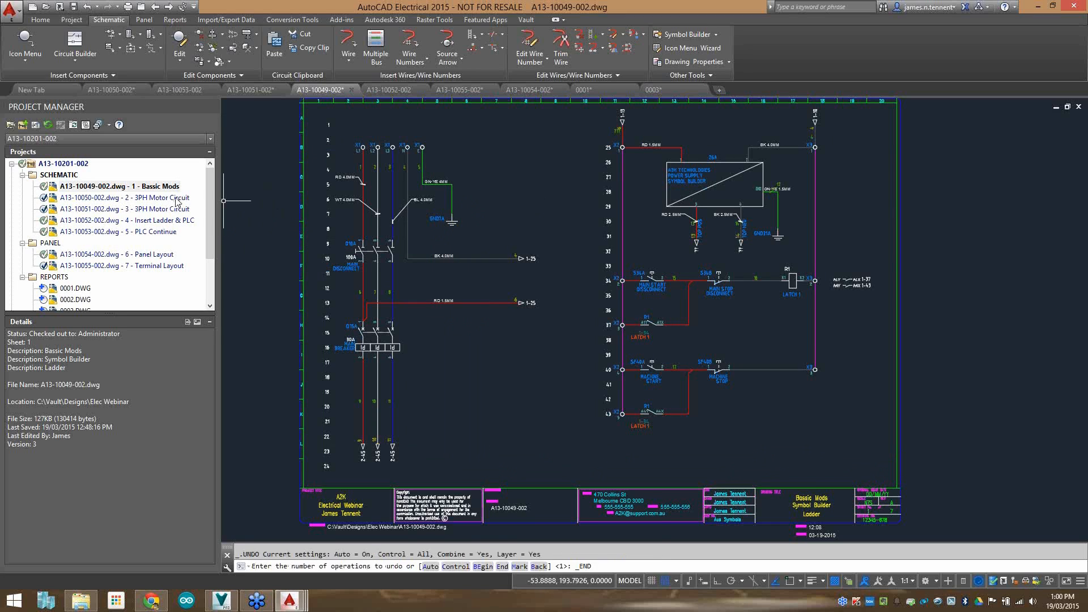
# Open A13-10050-002.dwg, the 3PH Motor Circuit sheet, from the SCHEMATIC folder.
pyautogui.doubleClick(178, 198)
pyautogui.moveTo(774, 257); pyautogui.dragTo(692, 274, button='middle')
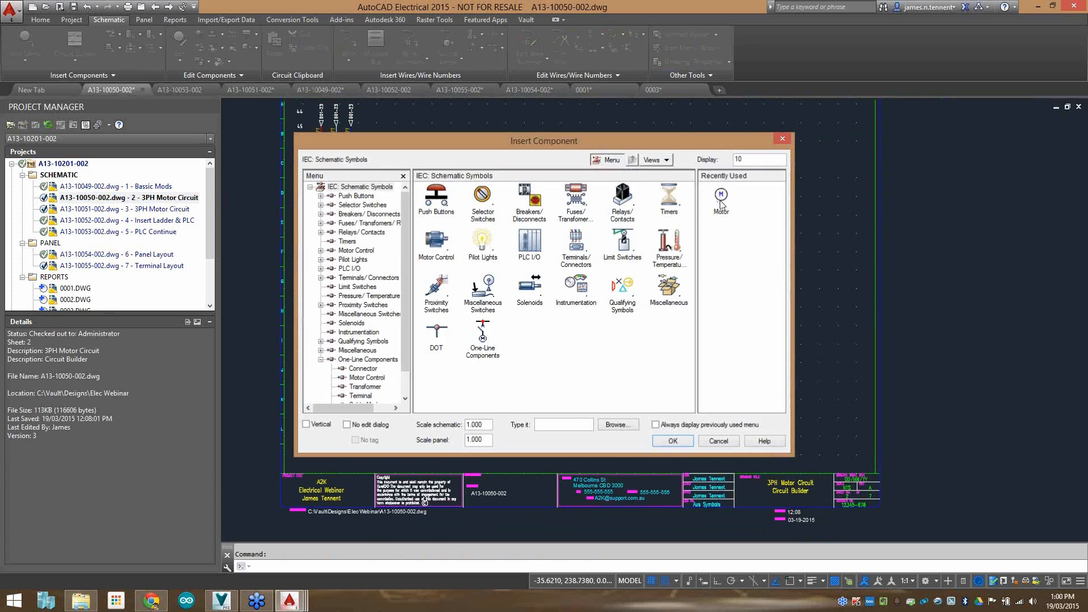
# Insert a one-line Motor below the second pump circuit and overwrite its component tag M1 with the existing schematic tag M51A.
pyautogui.click(721, 199)
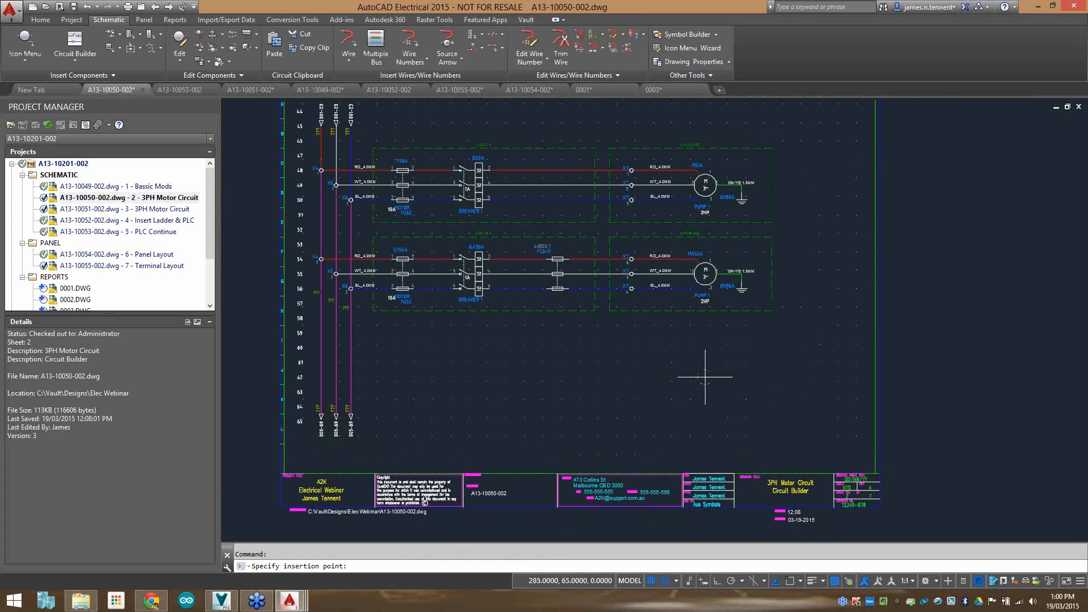
pyautogui.click(733, 403)
pyautogui.moveTo(473, 139); pyautogui.dragTo(399, 119)
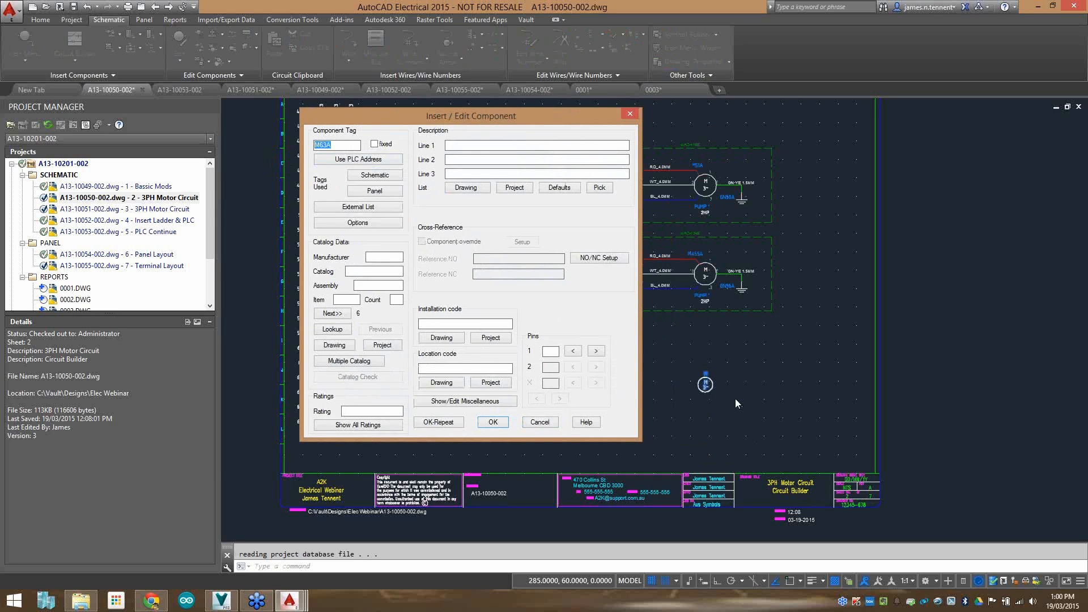
pyautogui.write('M1')
pyautogui.click(397, 175)
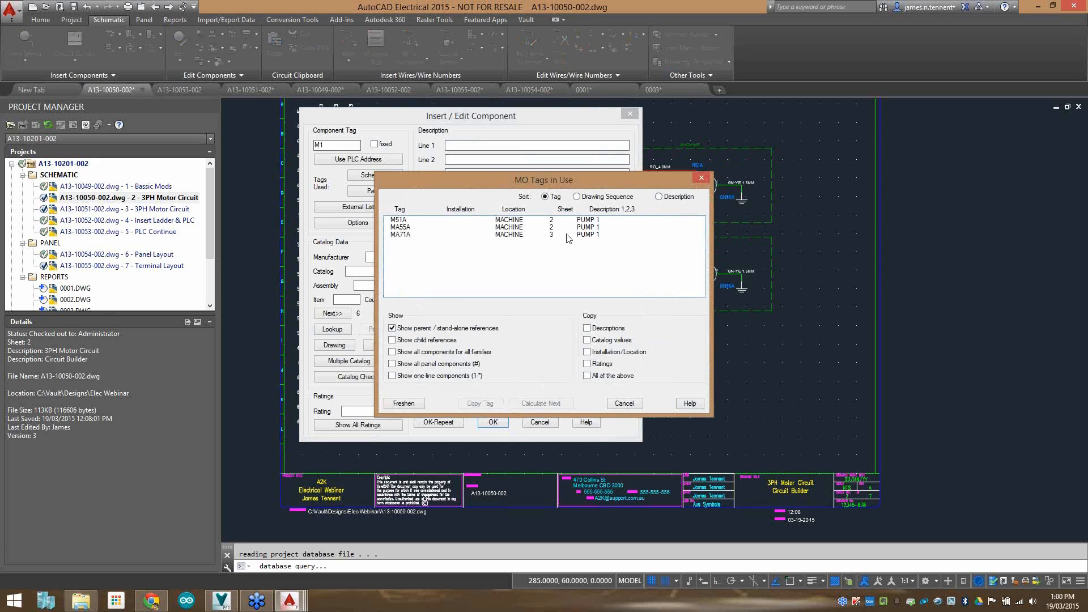
pyautogui.click(526, 220)
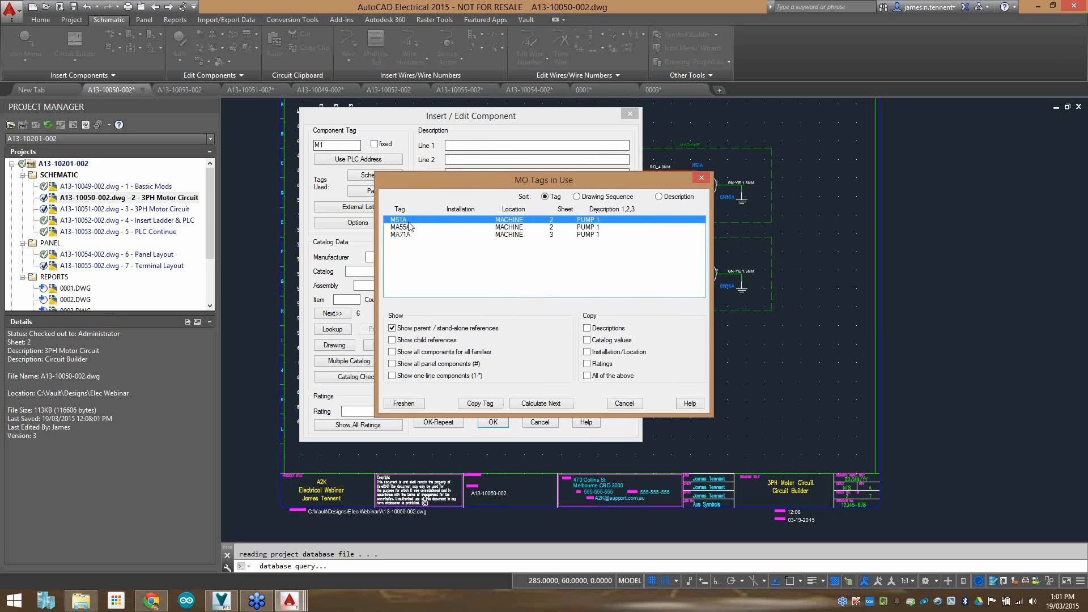
pyautogui.click(481, 404)
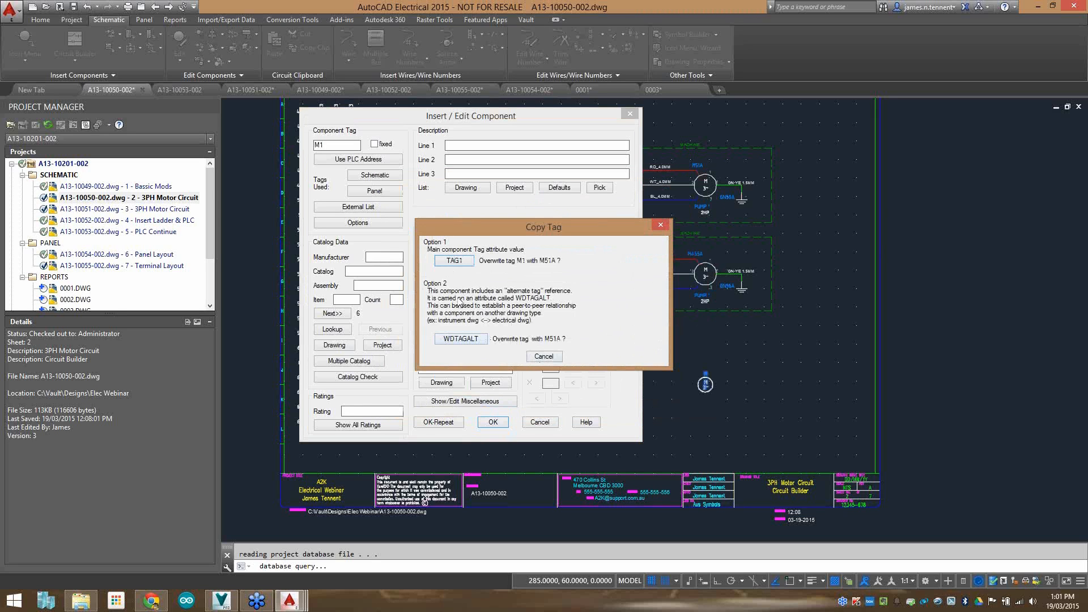
pyautogui.click(455, 261)
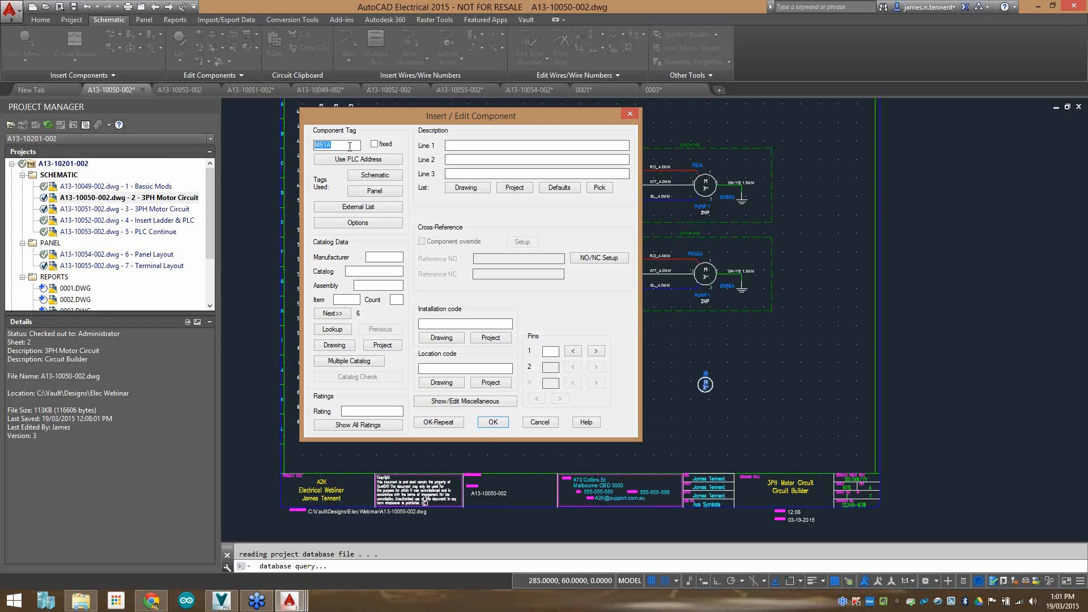
# Recheck the schematic motor tags in use and discard the one-line motor insertion.
pyautogui.moveTo(407, 119); pyautogui.dragTo(347, 154)
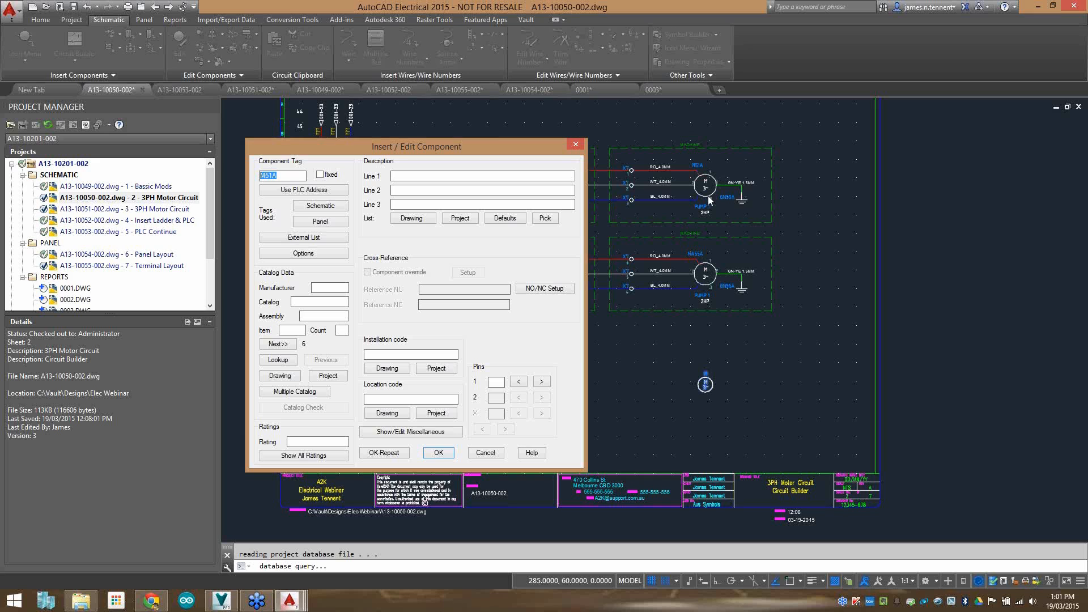
pyautogui.click(304, 208)
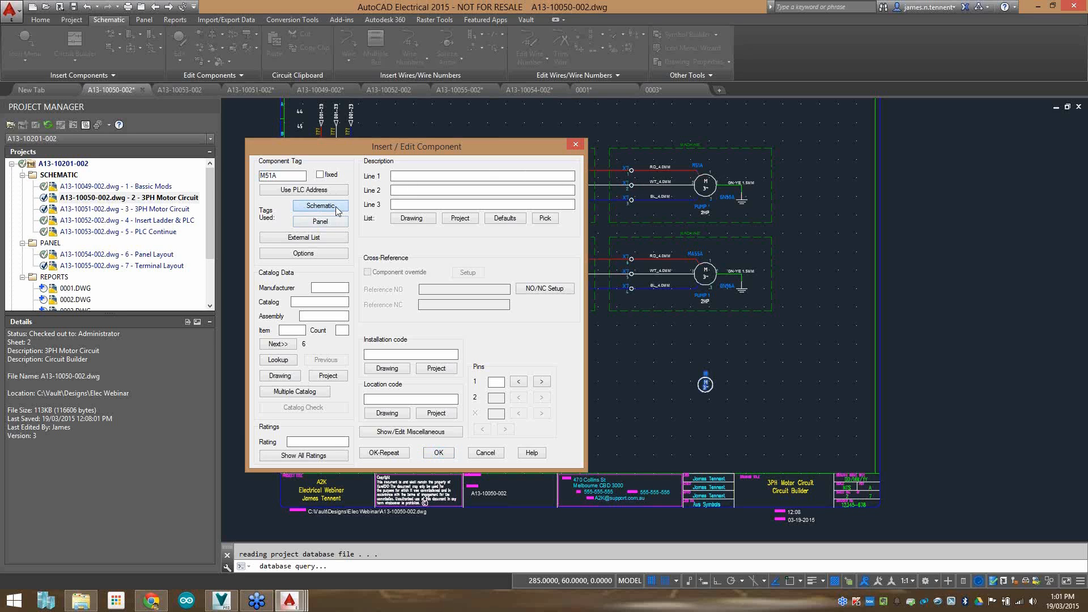
pyautogui.click(526, 221)
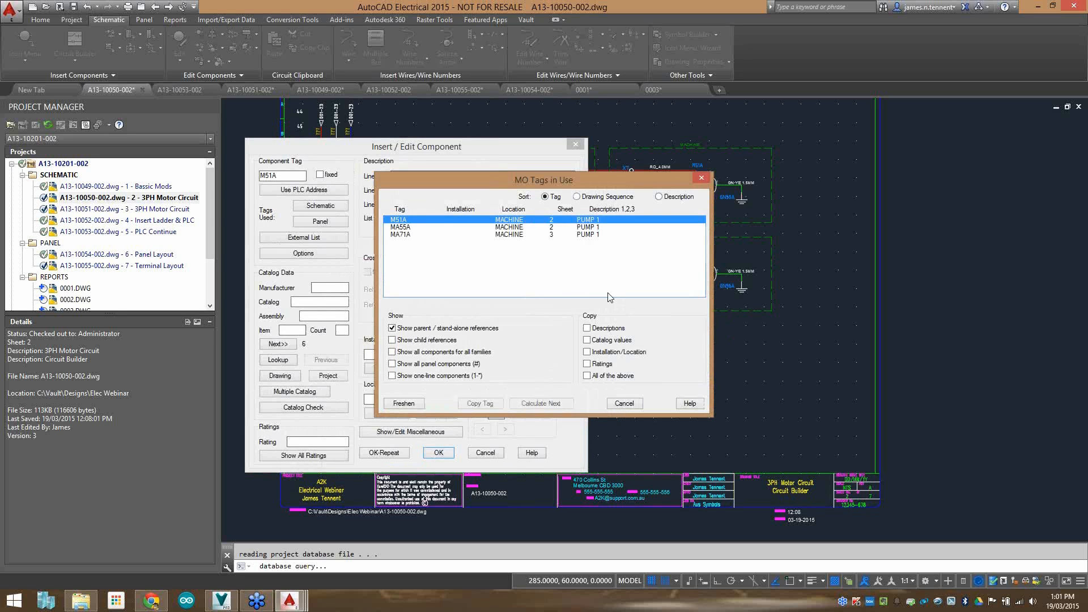
pyautogui.click(637, 403)
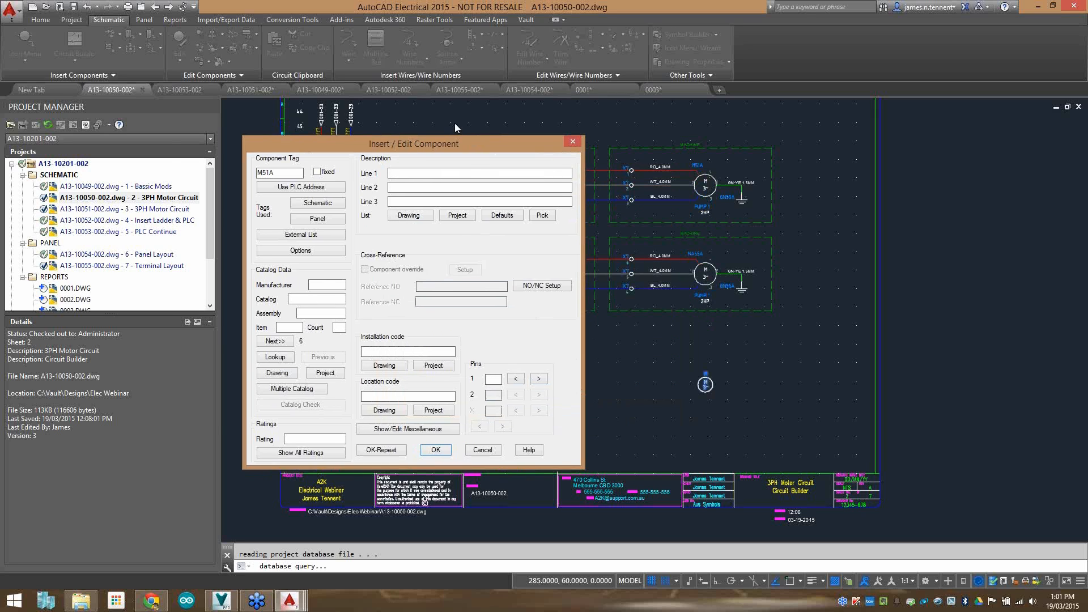
pyautogui.moveTo(474, 141); pyautogui.dragTo(407, 91)
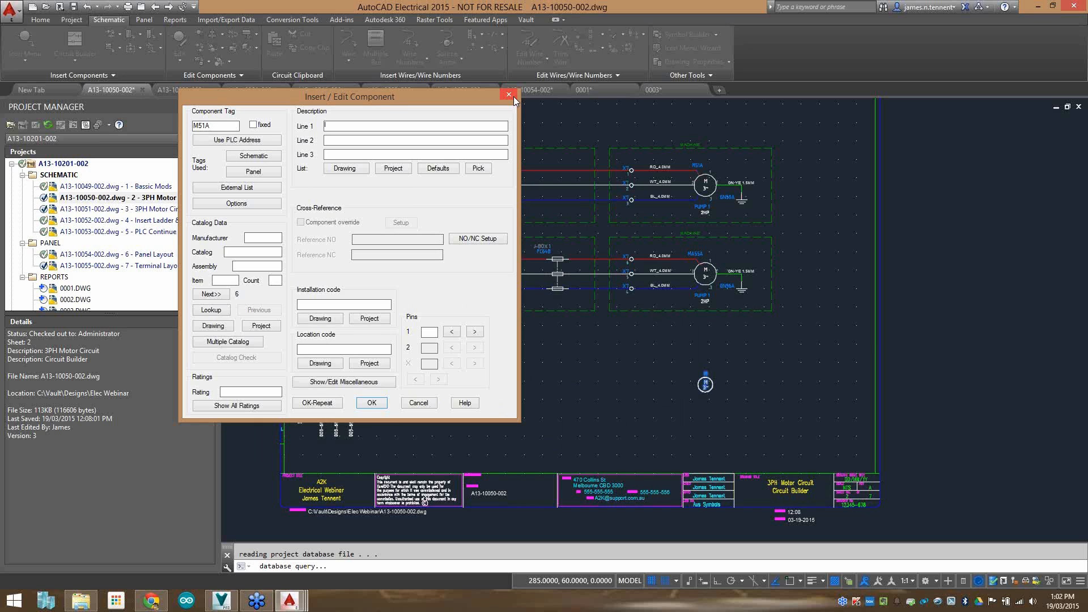
pyautogui.moveTo(343, 167); pyautogui.dragTo(388, 205, button='middle')
pyautogui.moveTo(581, 202); pyautogui.dragTo(559, 167, button='middle')
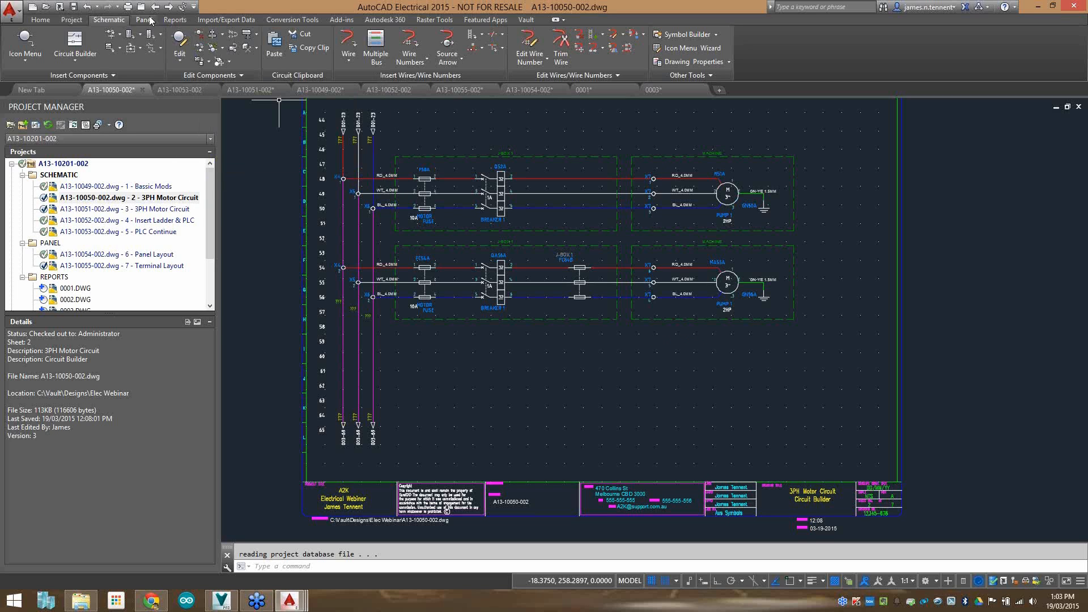
# Review the Project-Wide Utilities options for wire numbers, component tags and attributes, and close them without running anything.
pyautogui.click(72, 20)
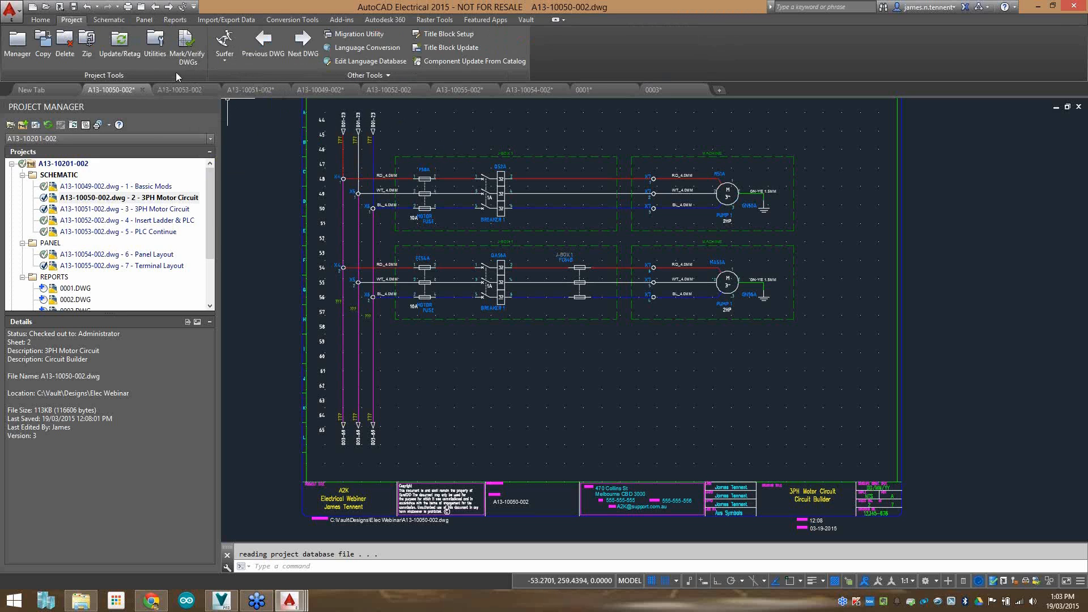
pyautogui.click(155, 45)
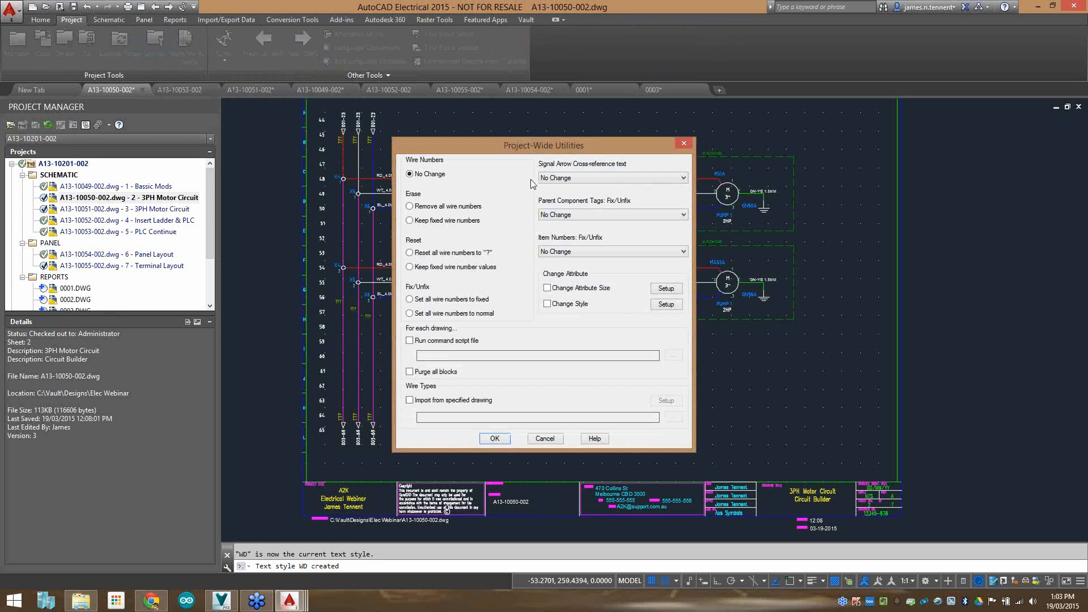
pyautogui.moveTo(561, 153); pyautogui.dragTo(505, 103)
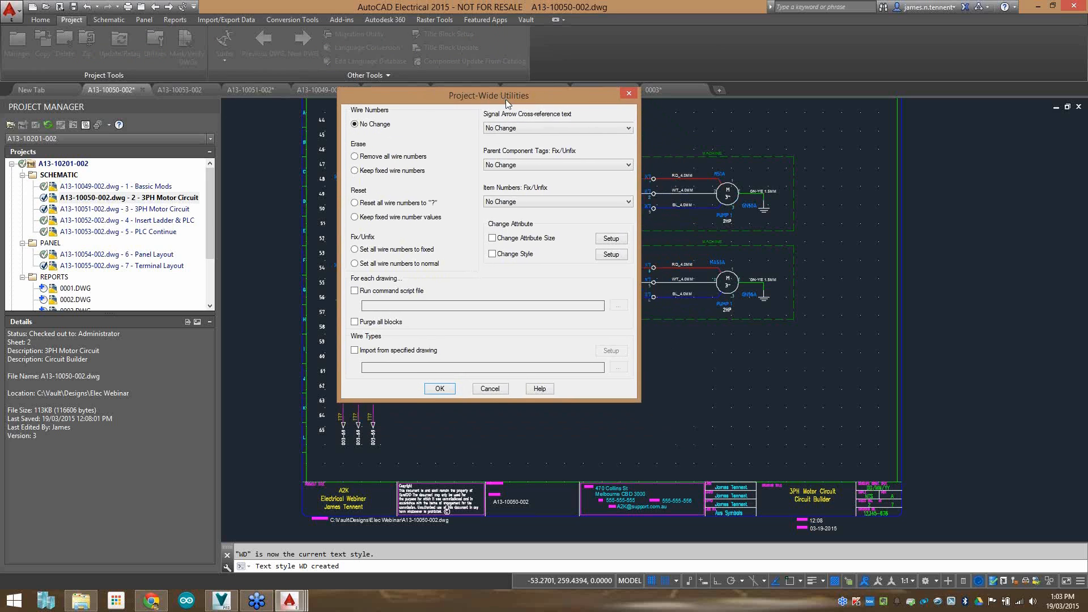
pyautogui.click(627, 94)
# Examine the Swap Block options for a project-wide swap, updating a selected block and browsing to a new block file.
pyautogui.click(113, 22)
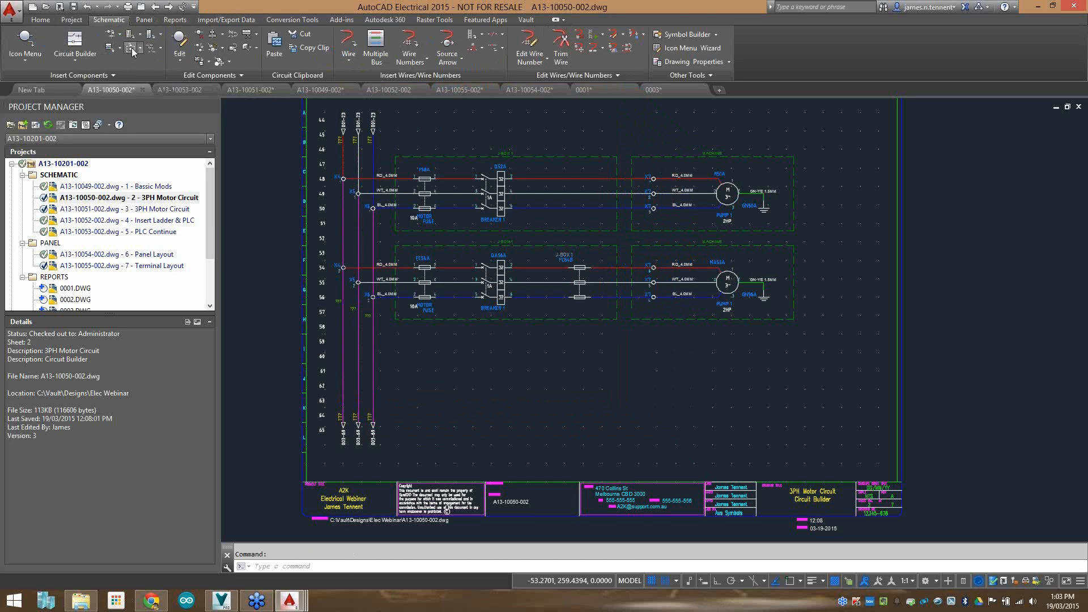
pyautogui.click(232, 49)
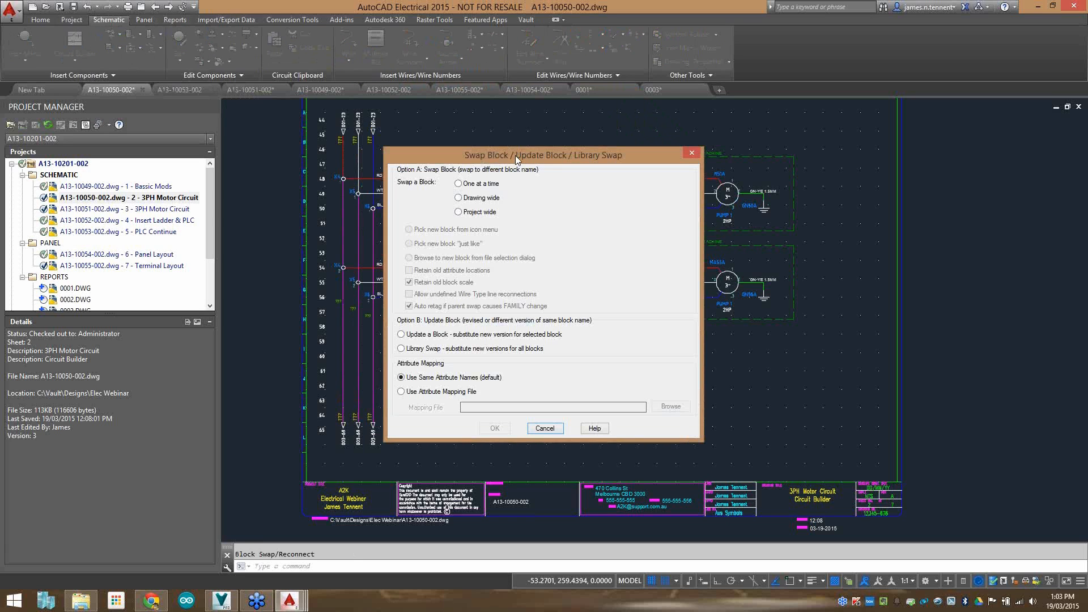
pyautogui.moveTo(517, 160); pyautogui.dragTo(486, 128)
pyautogui.click(427, 180)
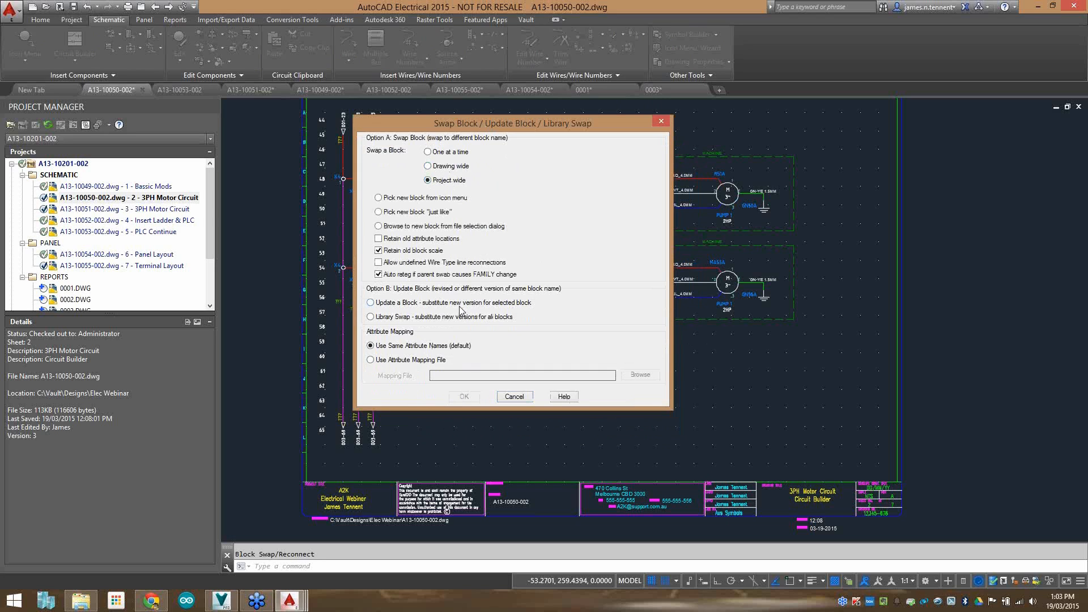
pyautogui.click(393, 303)
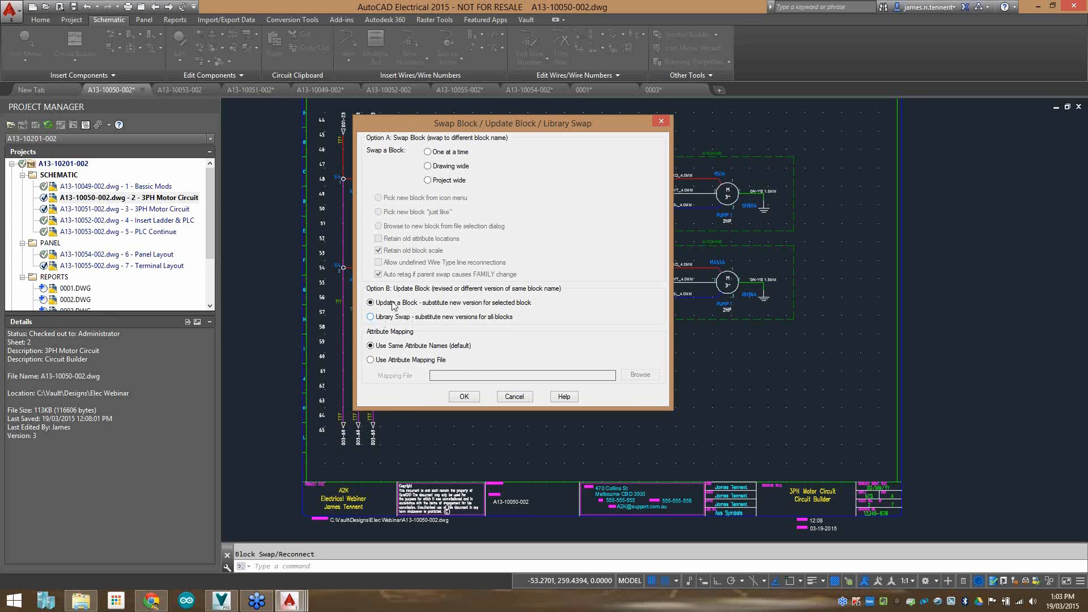
pyautogui.click(430, 180)
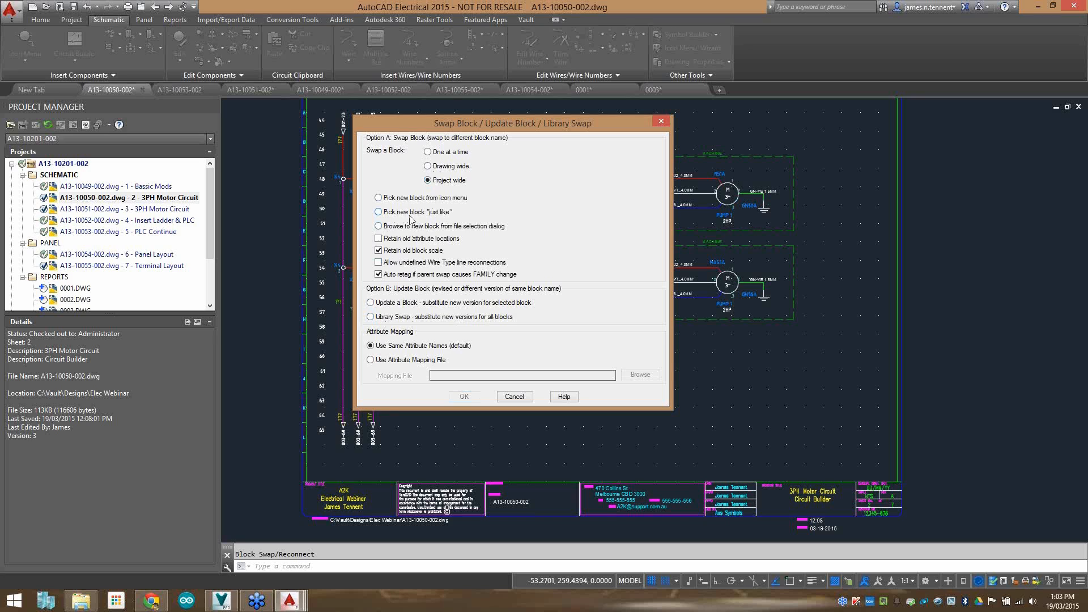
pyautogui.click(392, 229)
pyautogui.click(661, 121)
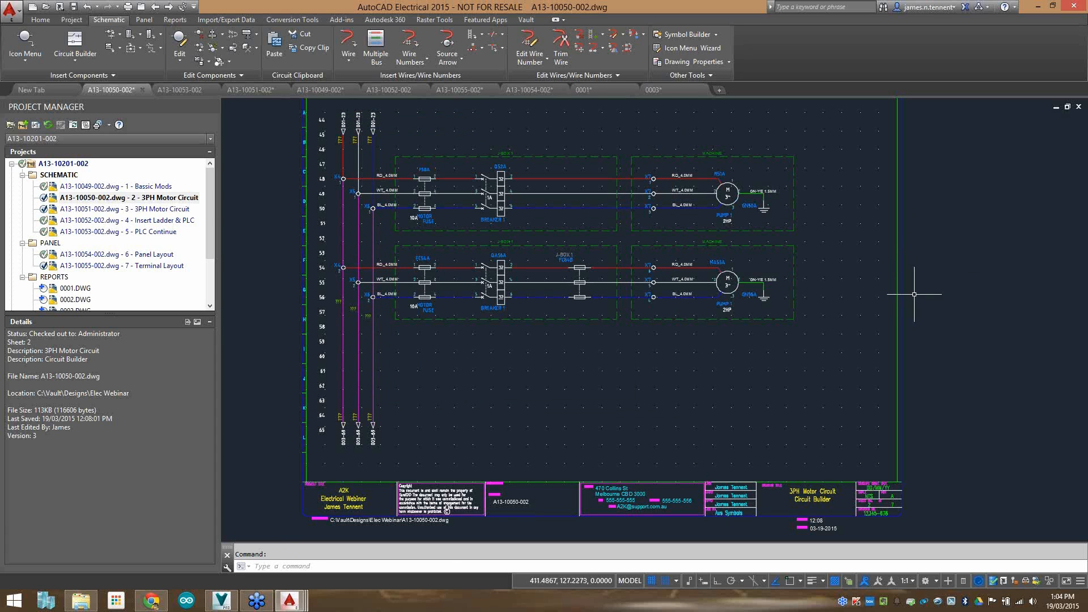
# Select the sheet's title block, view the Swap Block / Update Block / Library Swap options again and dismiss them.
pyautogui.click(926, 391)
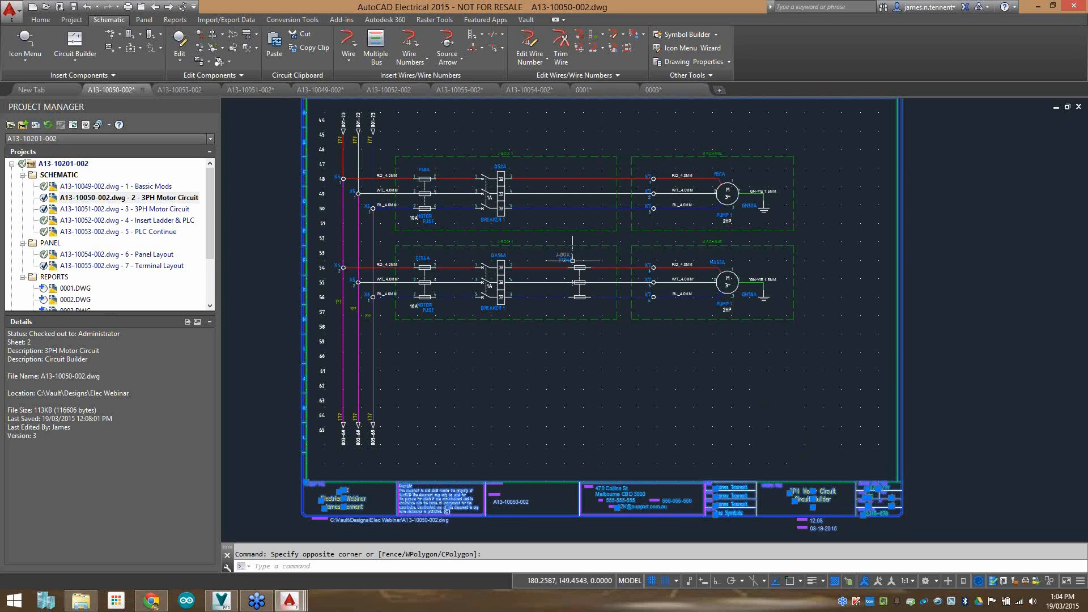
pyautogui.click(233, 48)
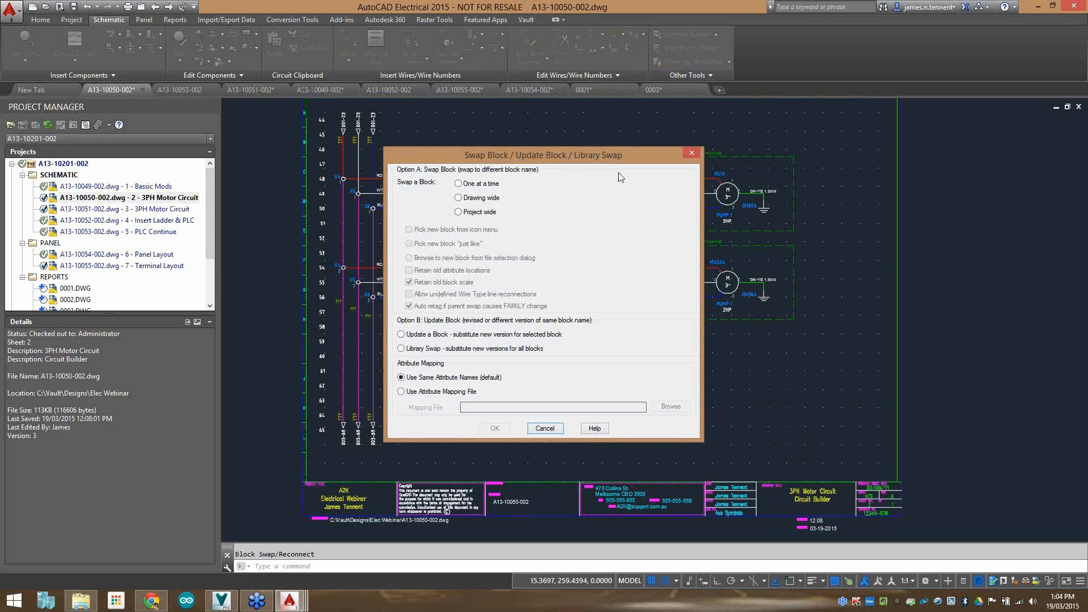
pyautogui.press('Escape')
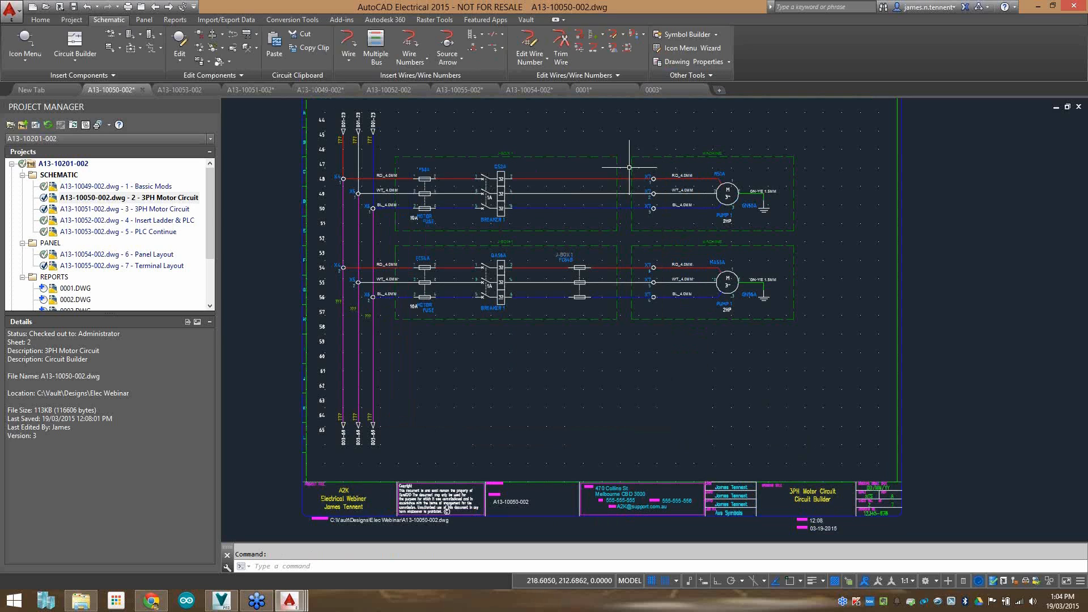